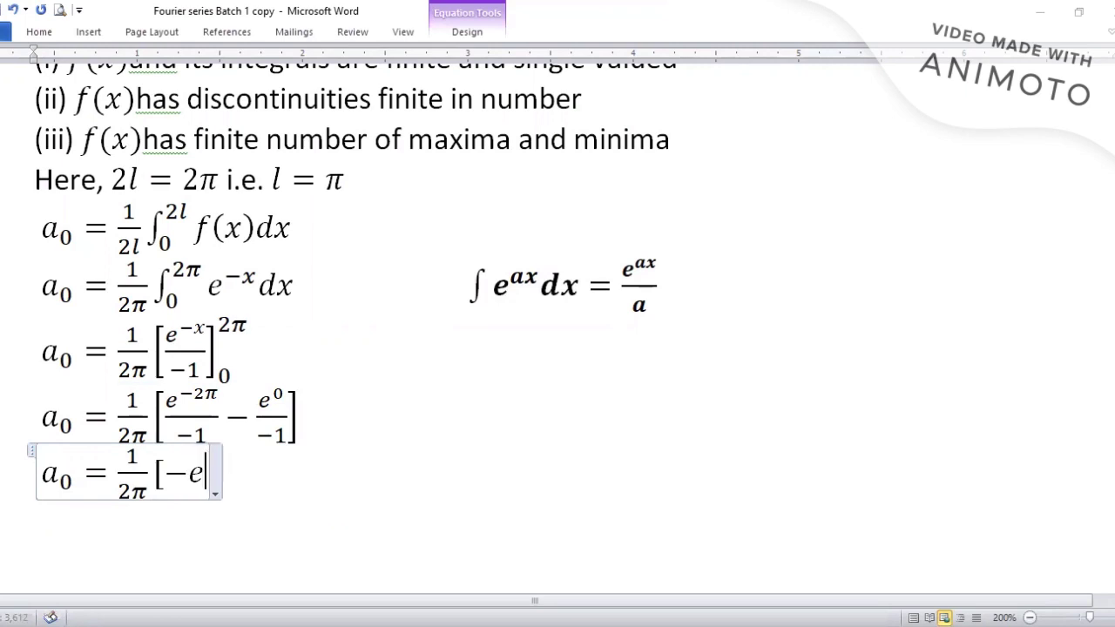
Step: Complete the current a₀ equation so its bracket reads [−e^(−2π) + 1]
text(pi  +)
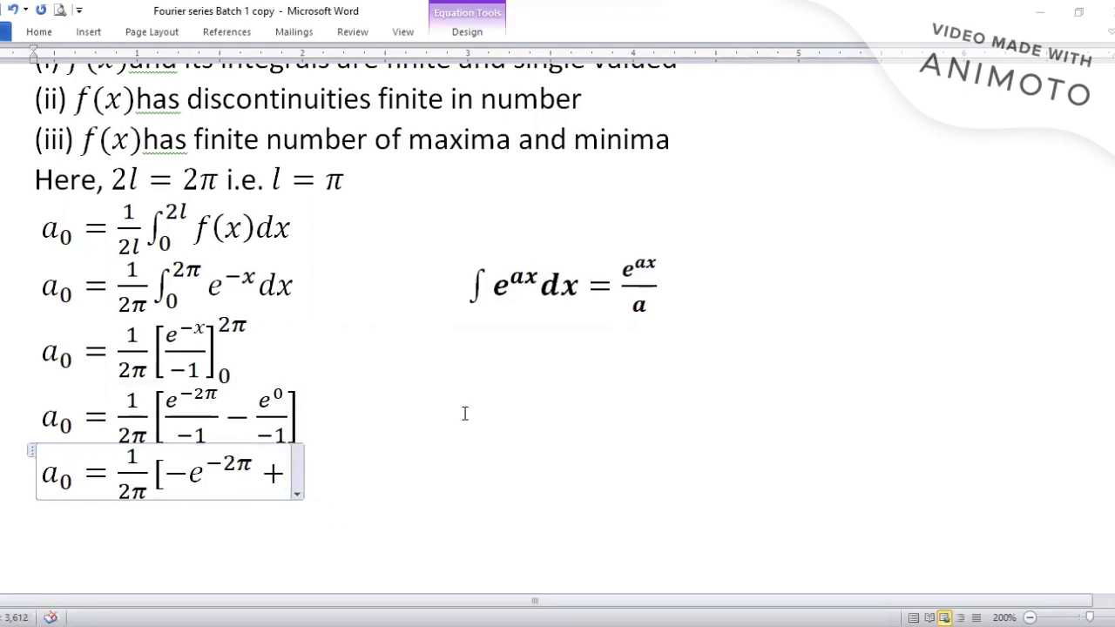
text(1)
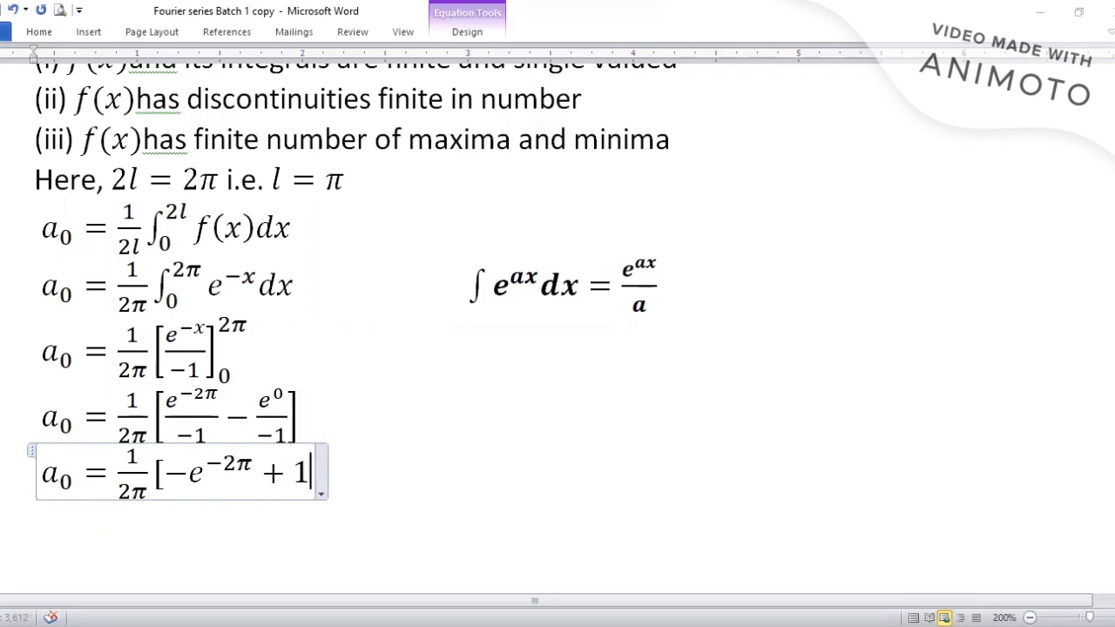
text(])
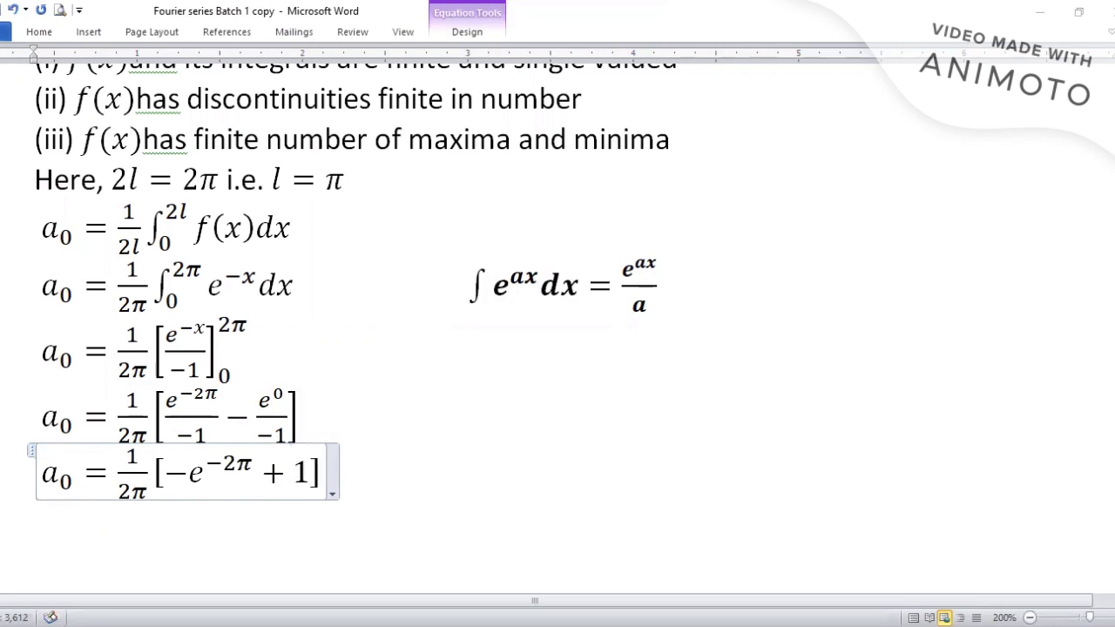
Step: Add a new equation line below reading a₀ = (1−e^(−2π))/(2π), written as a stacked fraction
scroll(460, 410, down, 1)
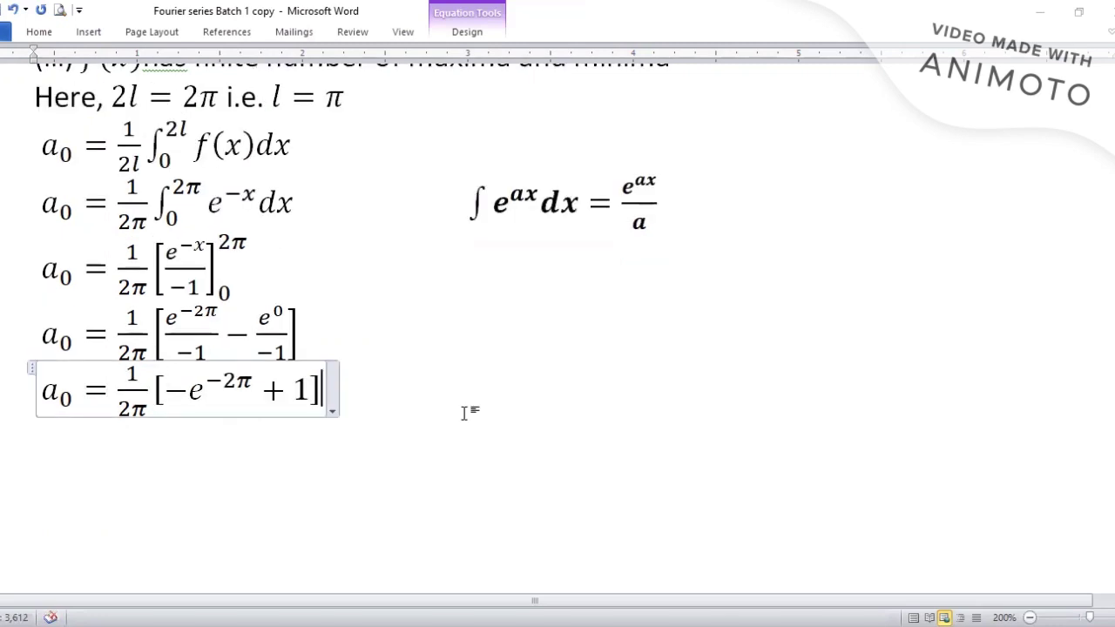
key(Return)
key(alt+equal)
text(a_0 =)
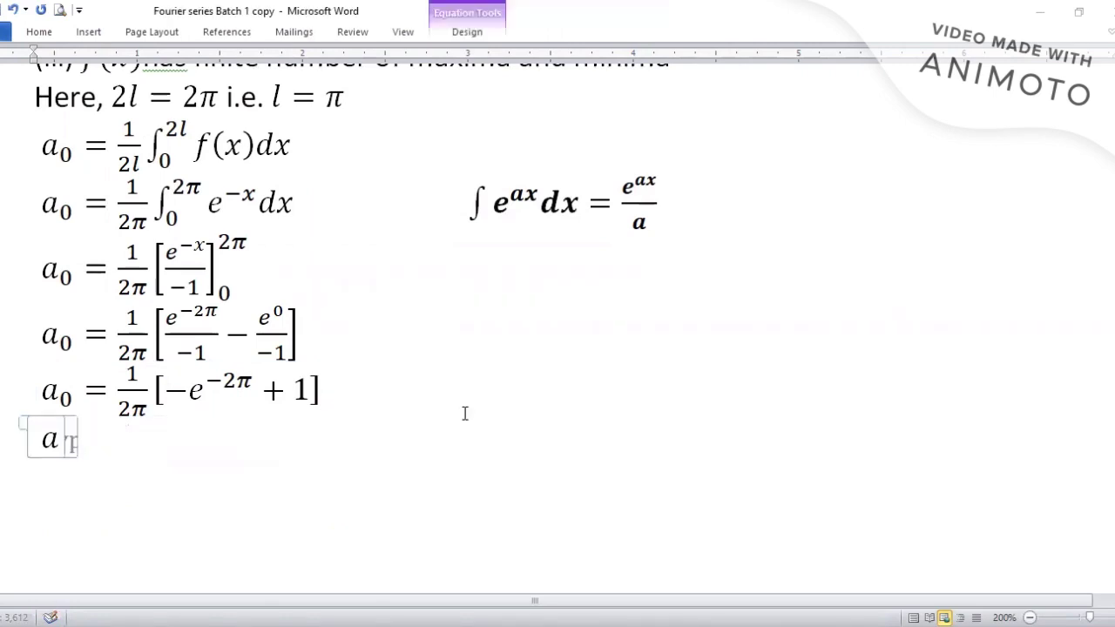
text(/ )
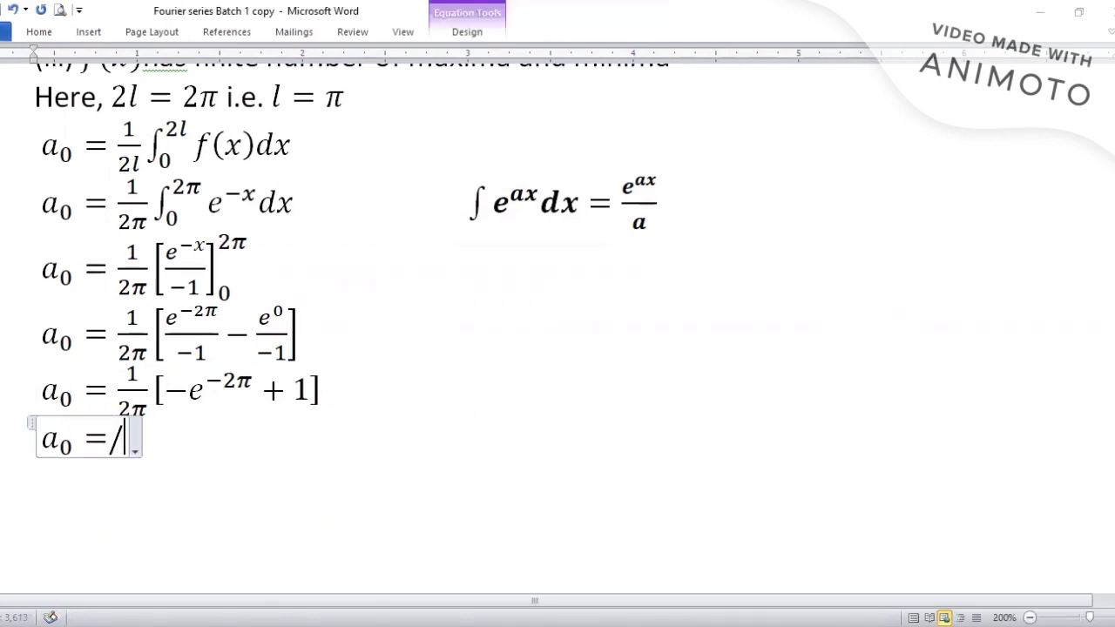
text(1-e^-2)
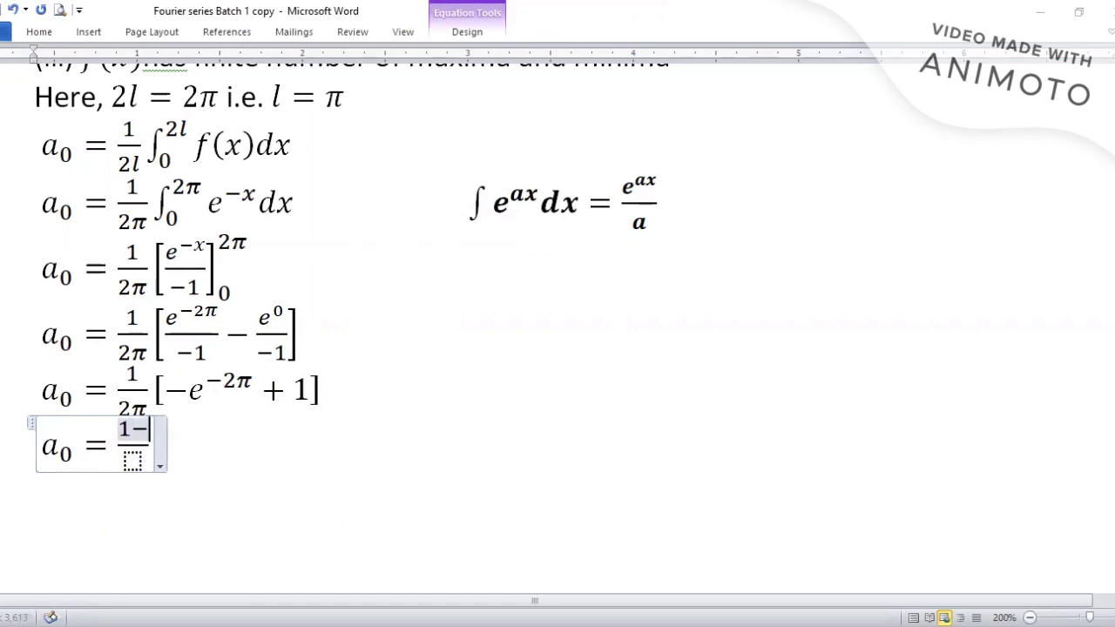
text(\pi)
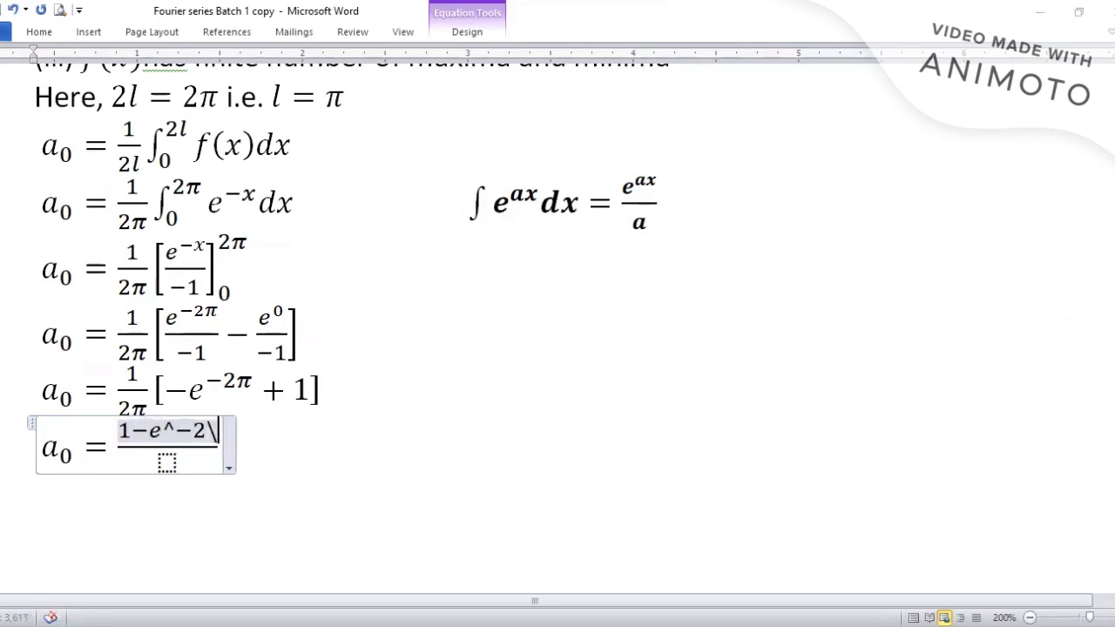
key(Down)
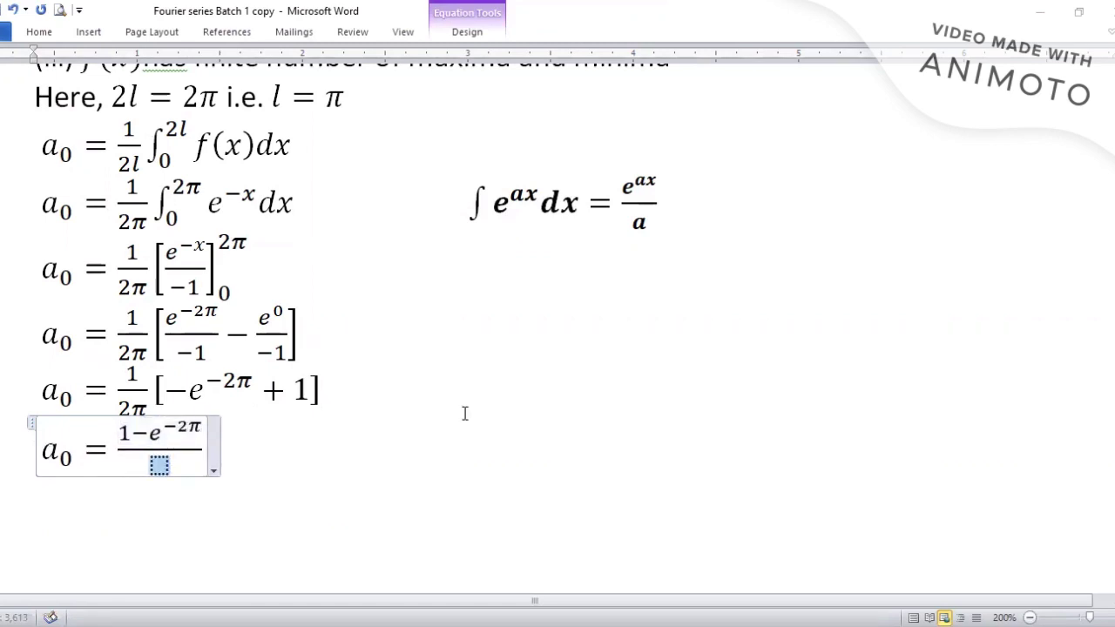
text(2\pi)
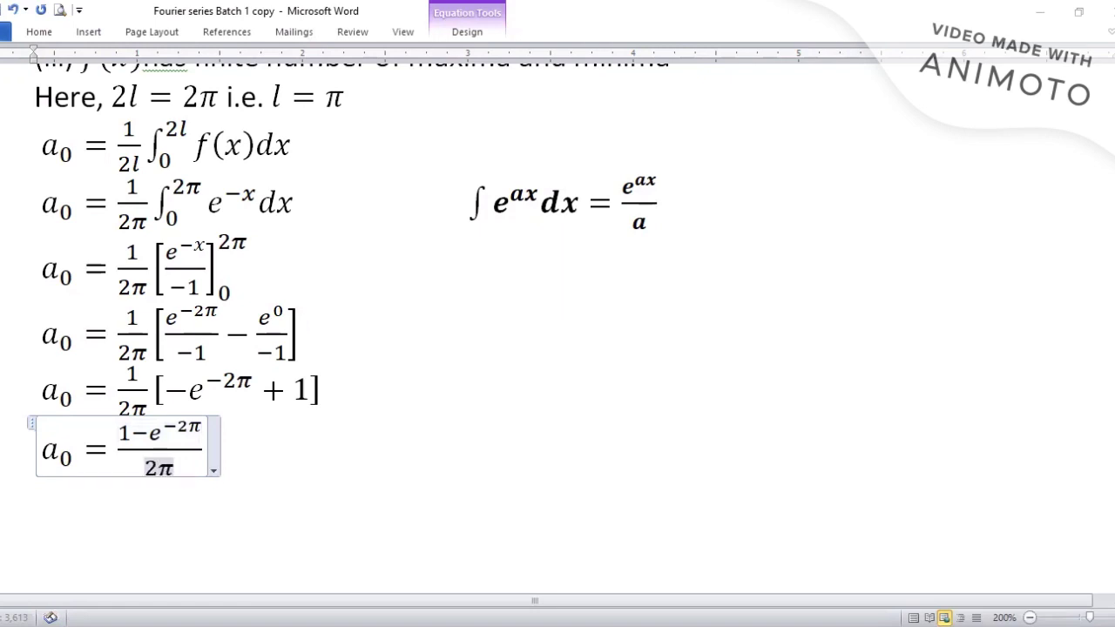
Step: Enclose the final a₀ equation in a box using the boxed formula accent
click(33, 424)
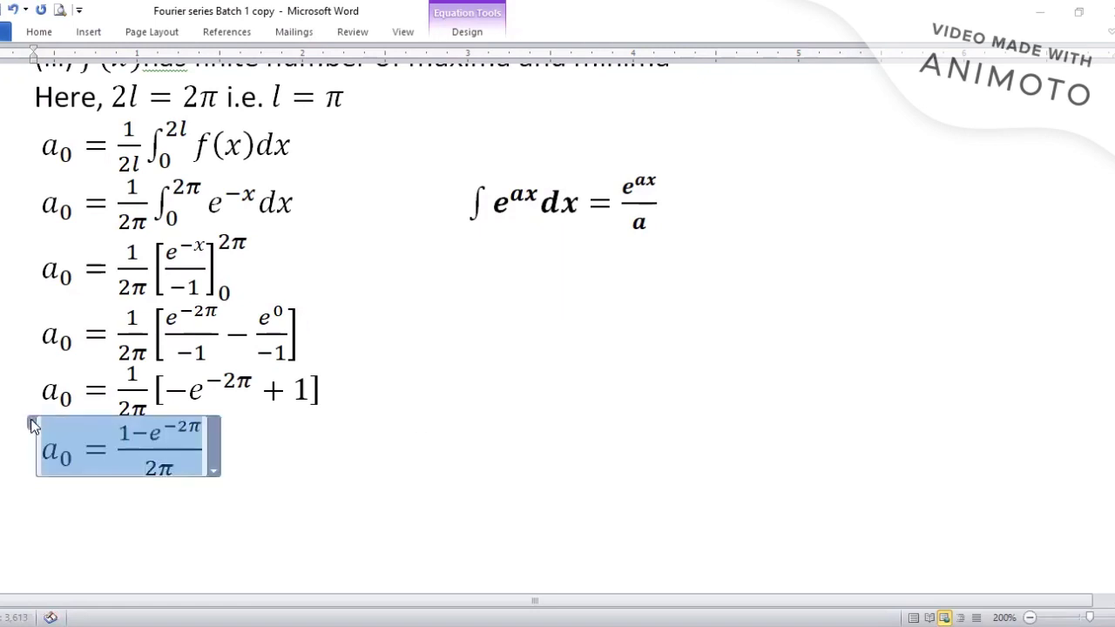
click(477, 39)
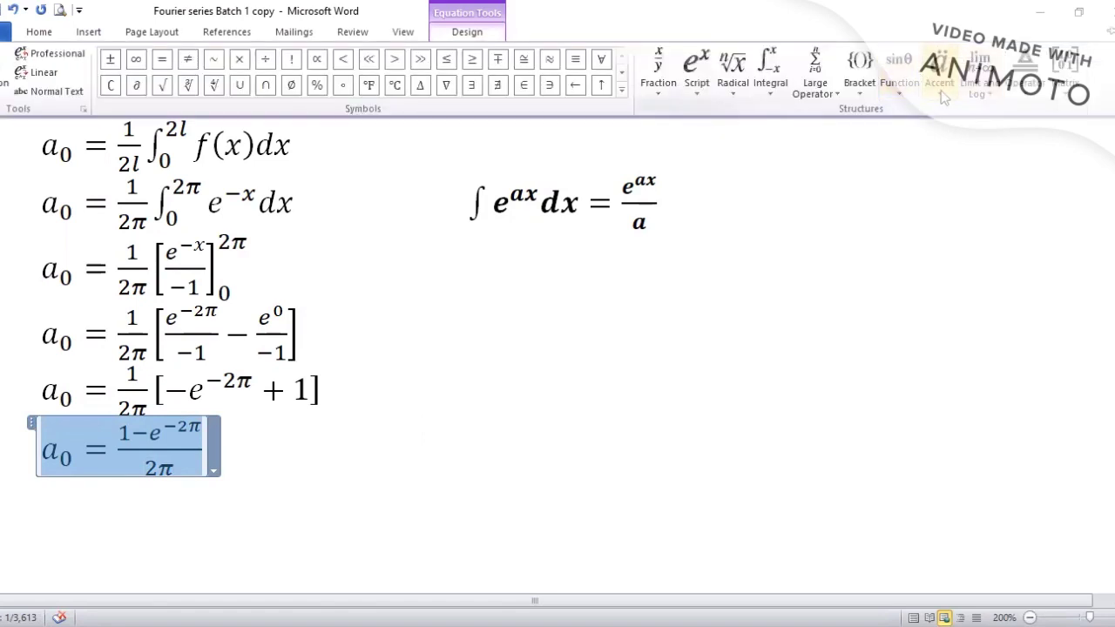
click(943, 97)
scroll(952, 443, down, 5)
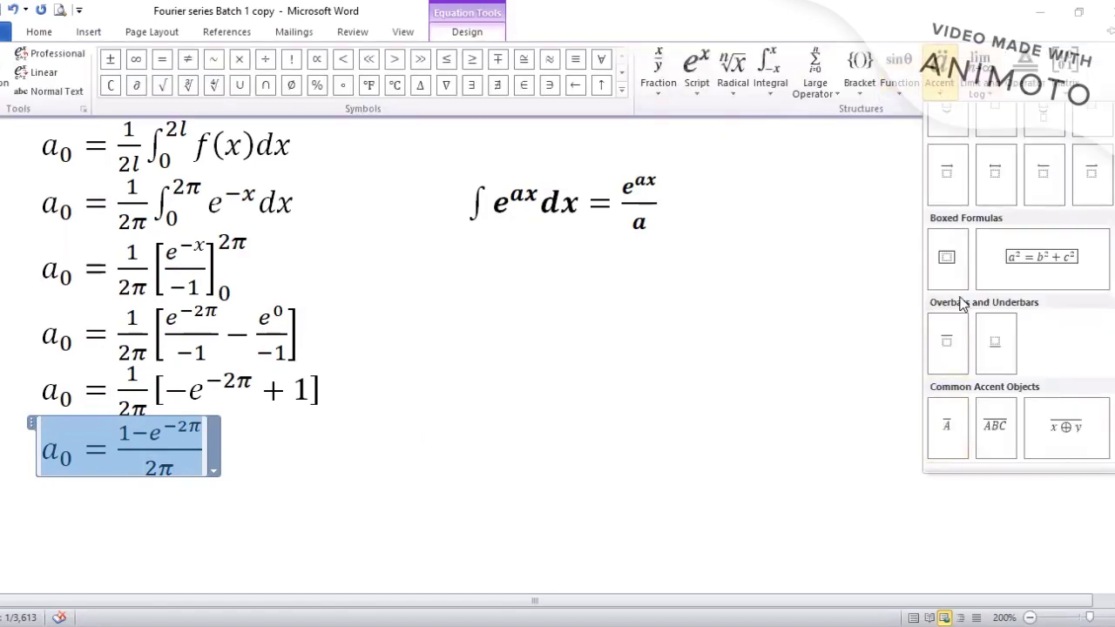
click(948, 258)
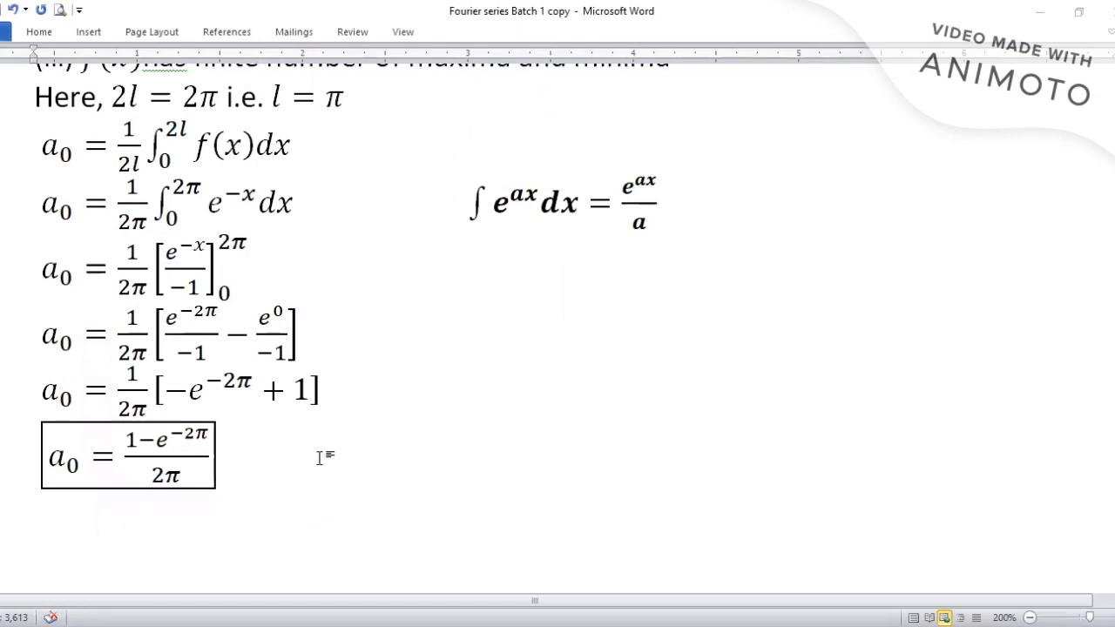
click(318, 456)
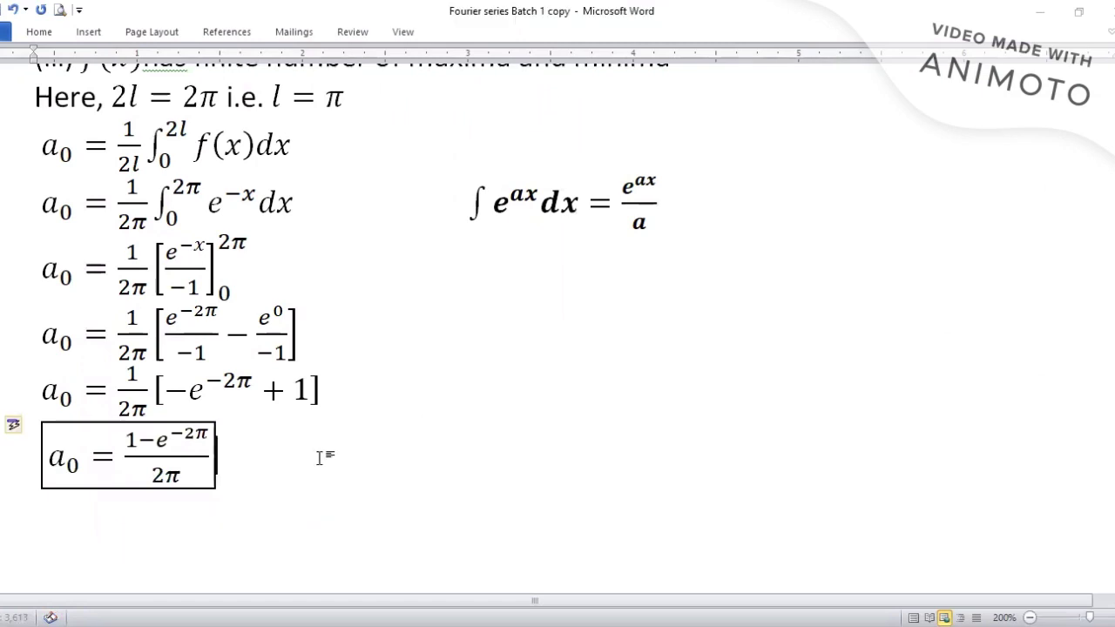
Step: Below the boxed result, insert the equation a_n = (1/l) ∫ from 0 to 2l of f(x) cos(nπx/l) dx
key(Return)
scroll(319, 456, down, 4)
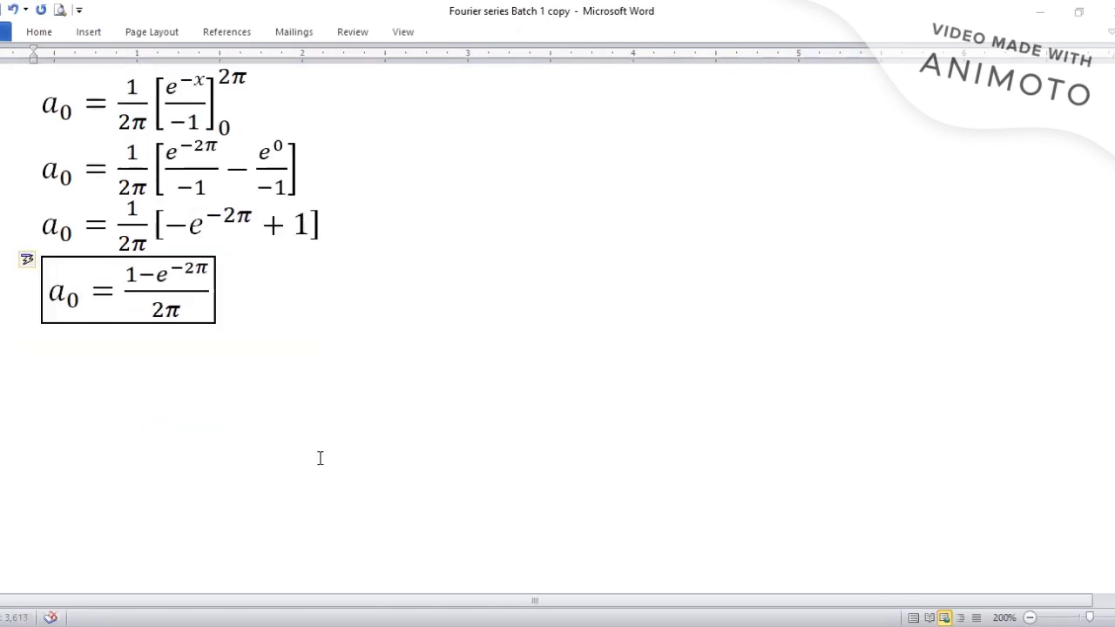
key(alt+equal)
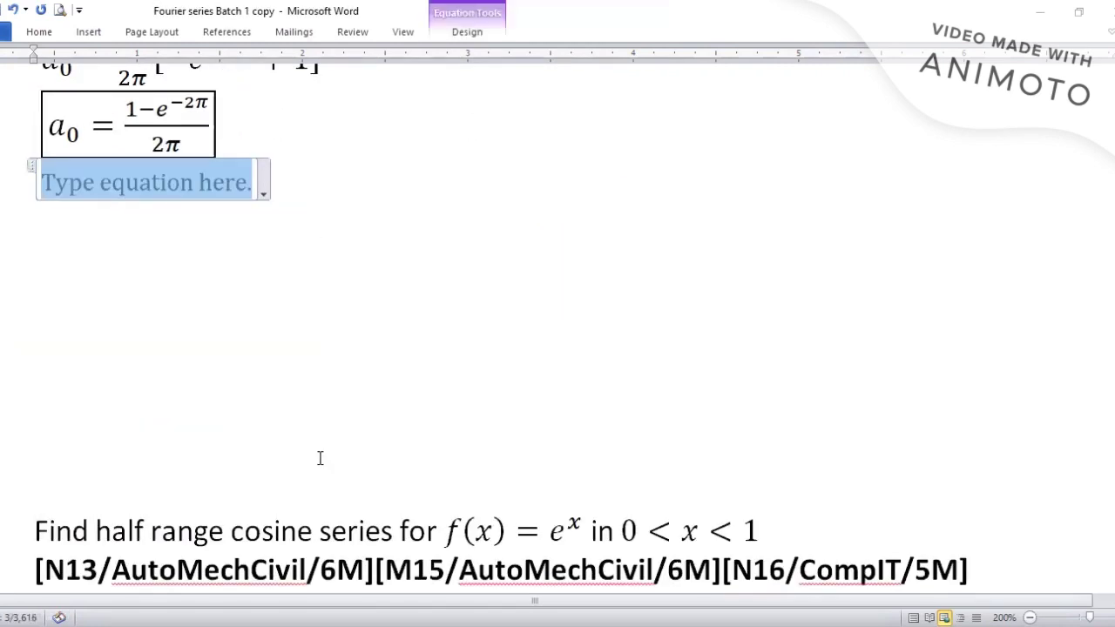
text(a_n=1/l )
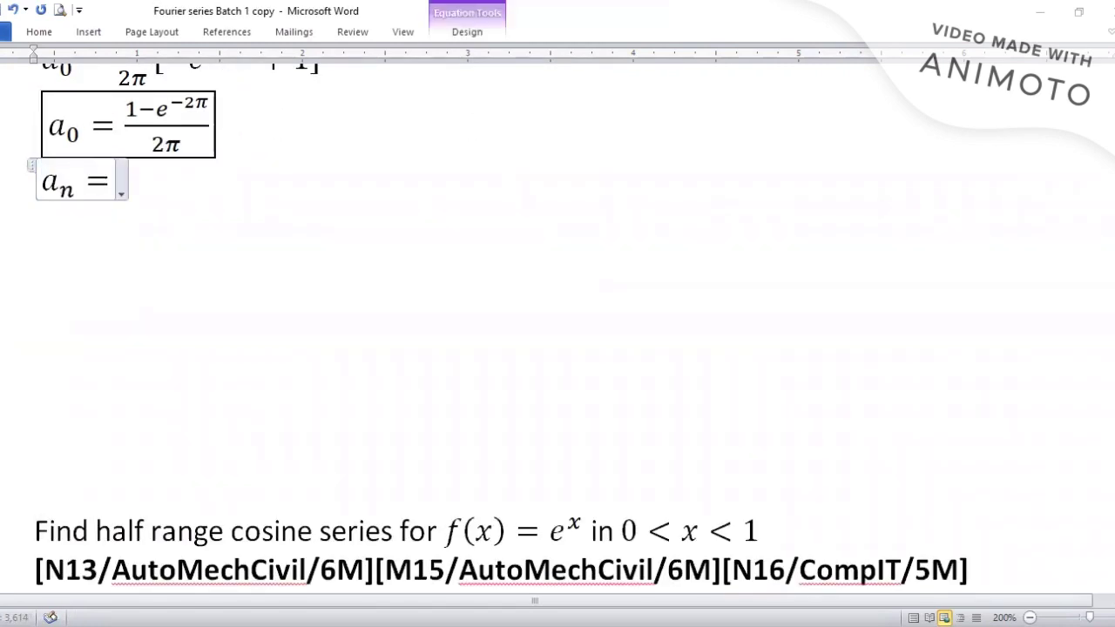
text(\)
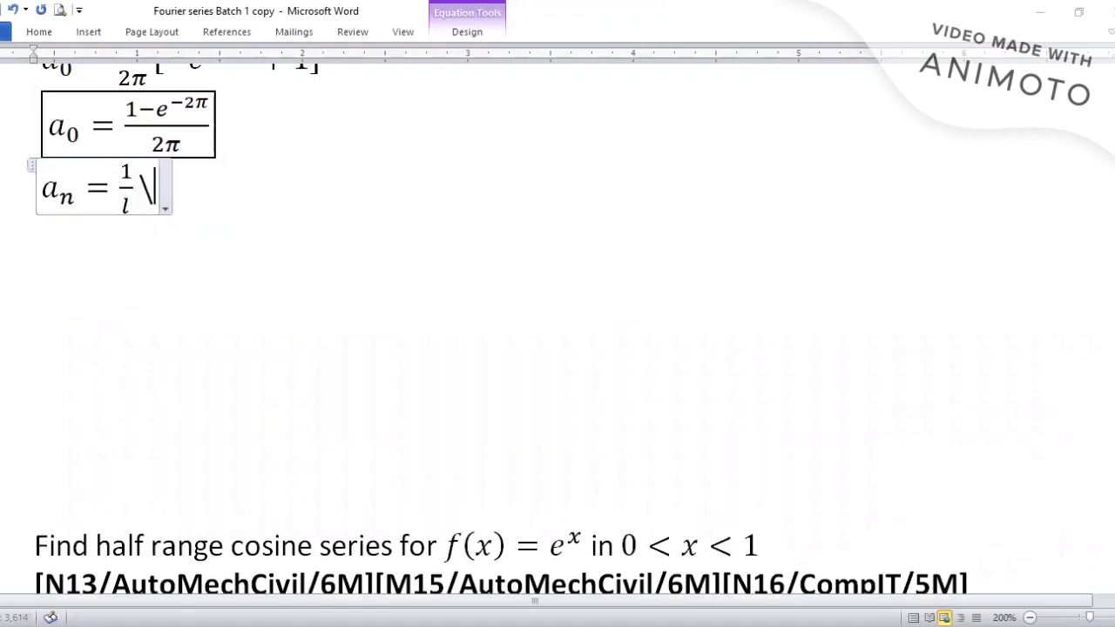
text(int _0^2l )
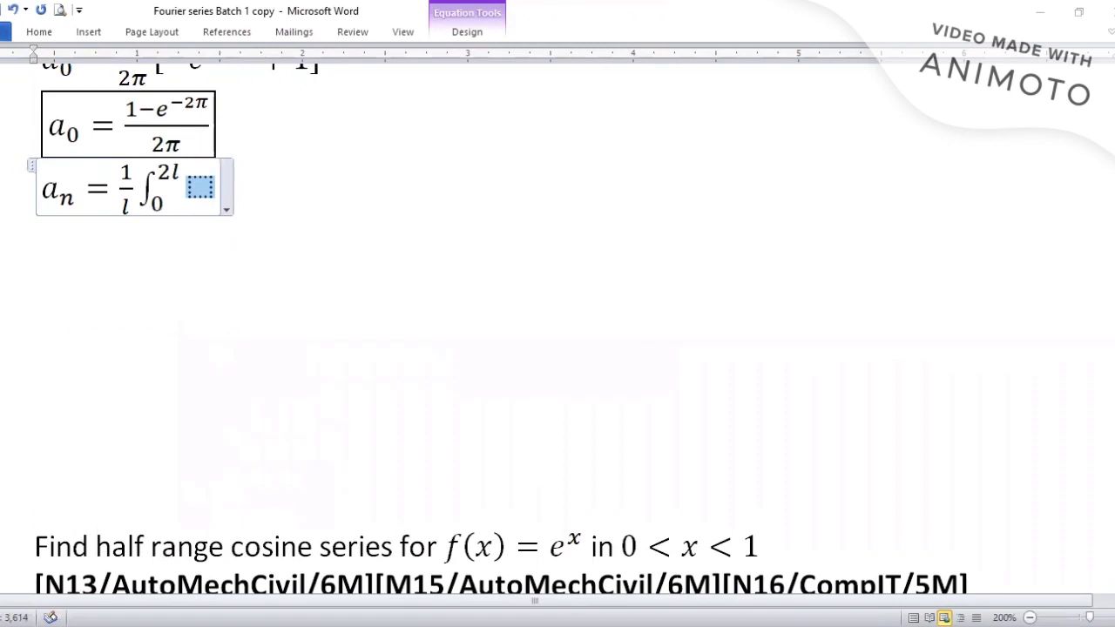
text(f(x)co)
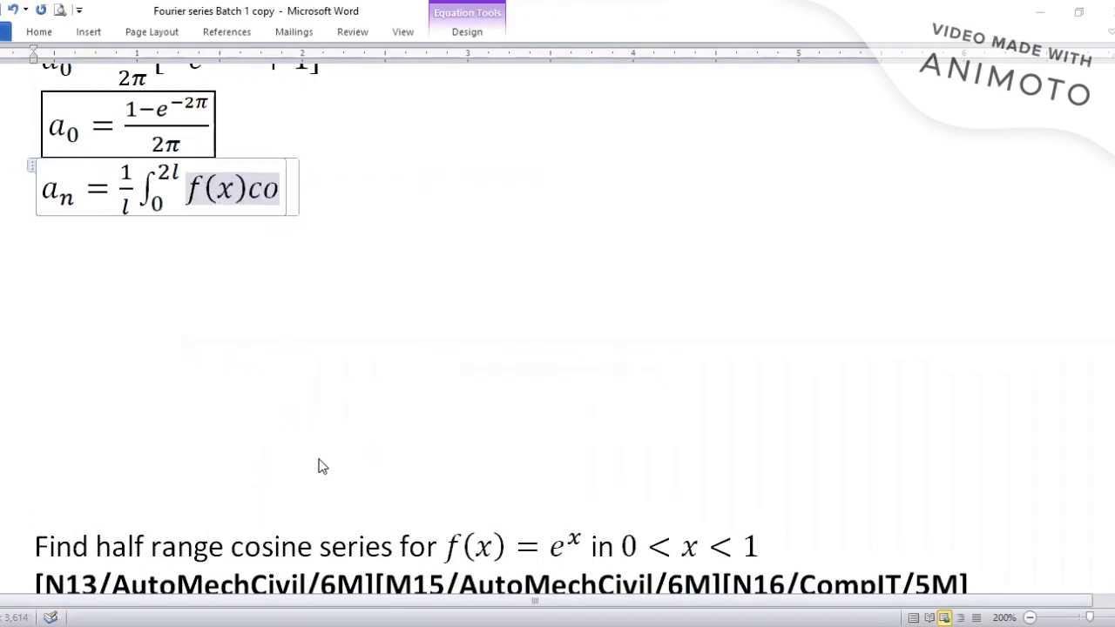
text(s(n\pi )
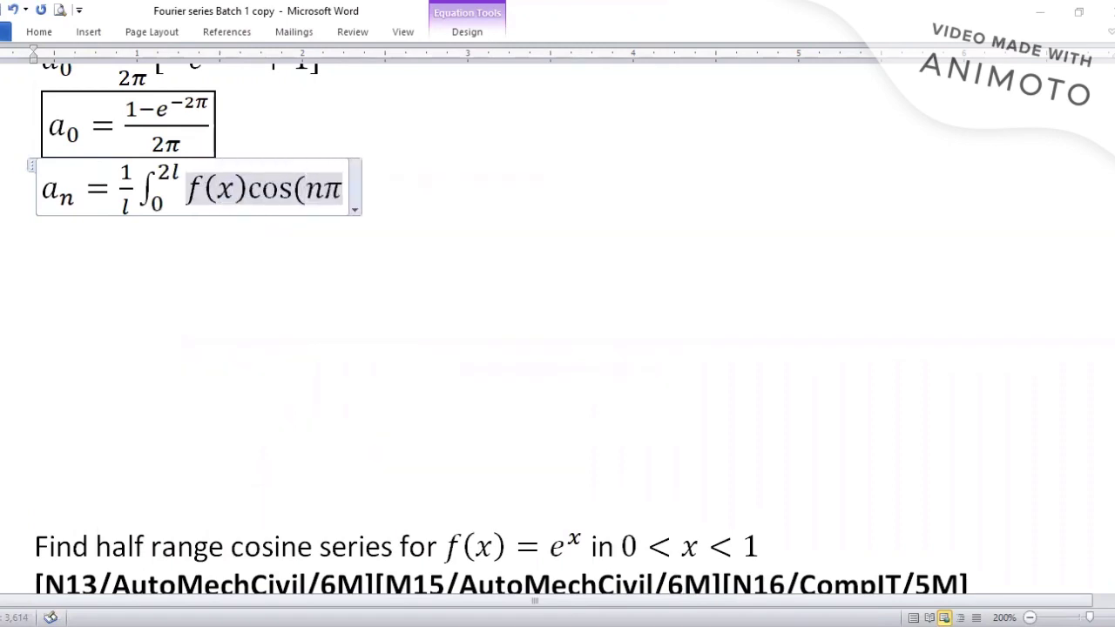
text(x/l) )
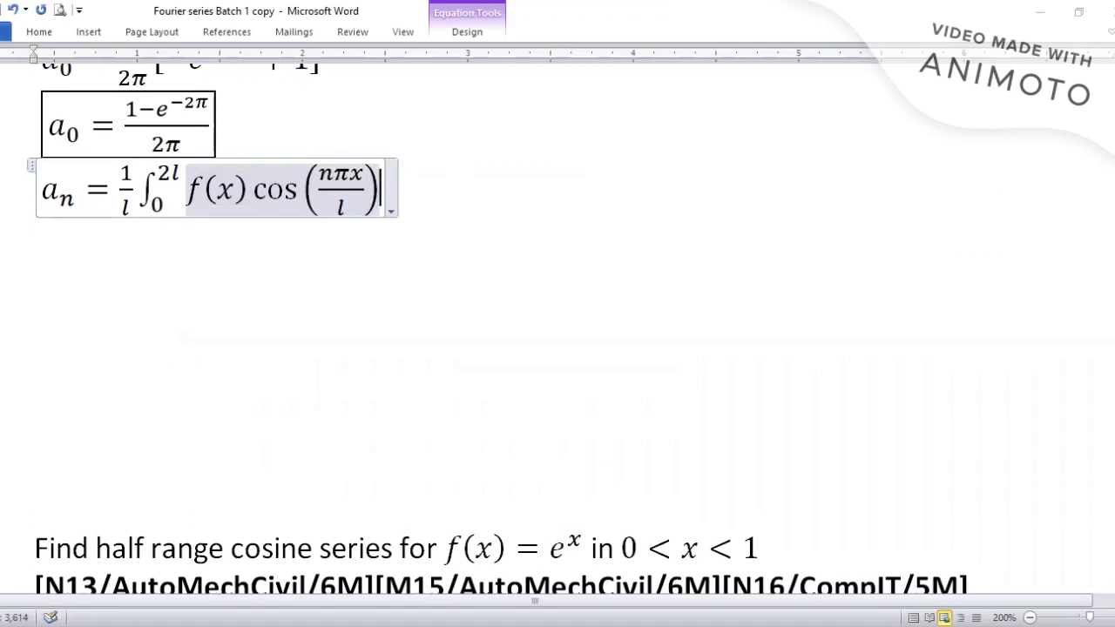
text(dx)
click(529, 200)
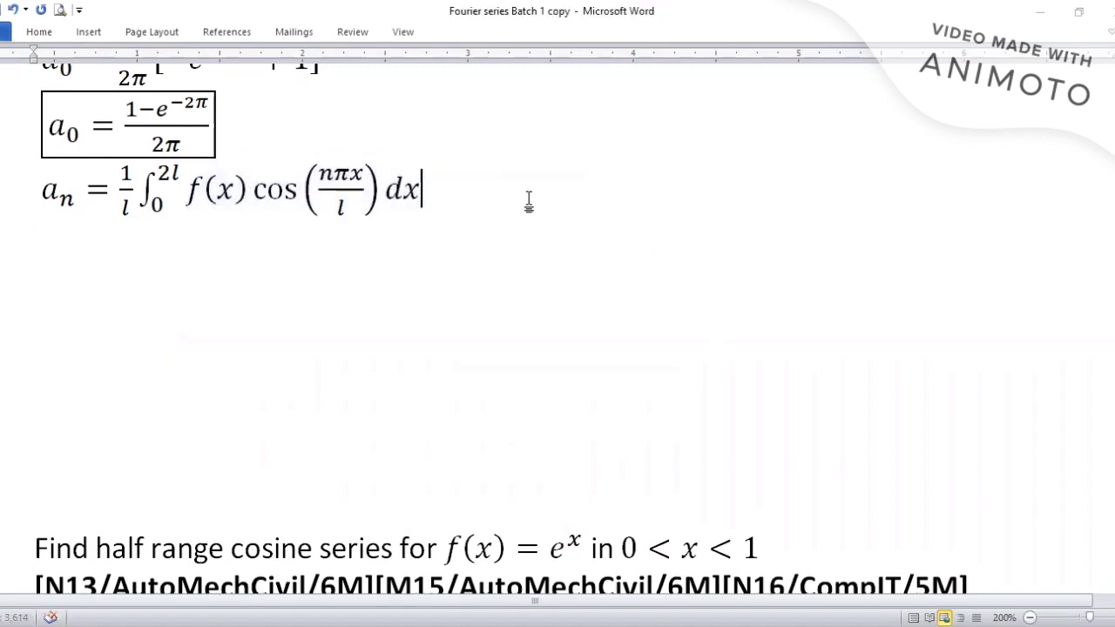
Step: On the following line, insert the equation a_n = (1/π) ∫ from 0 to 2π of e^(−x) cosnx dx
key(Return)
key(alt+equal)
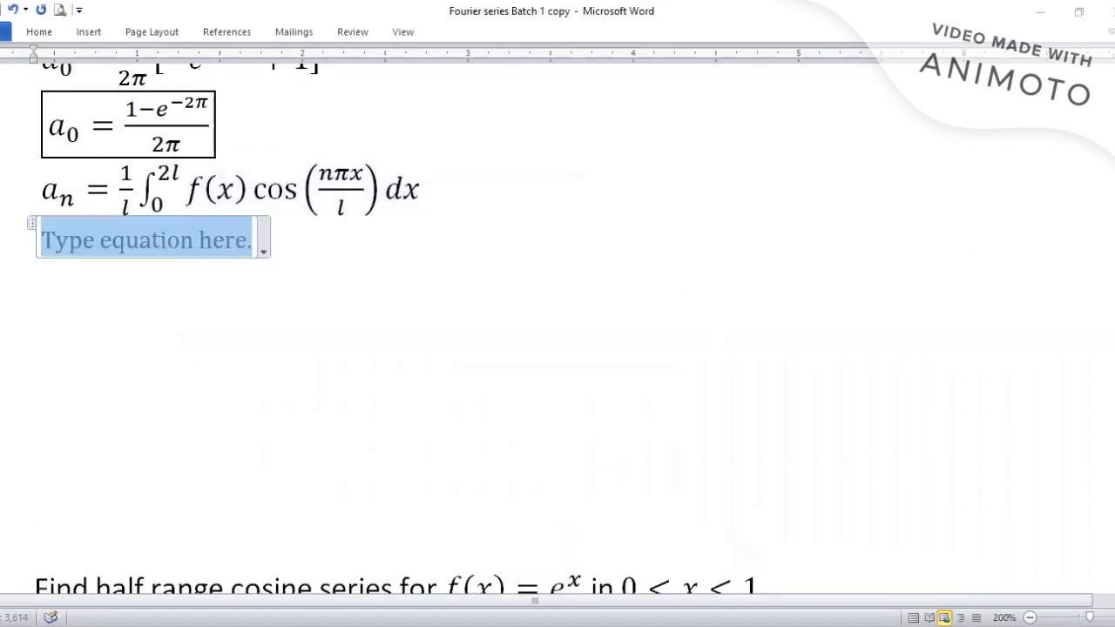
text(a_n = 1/)
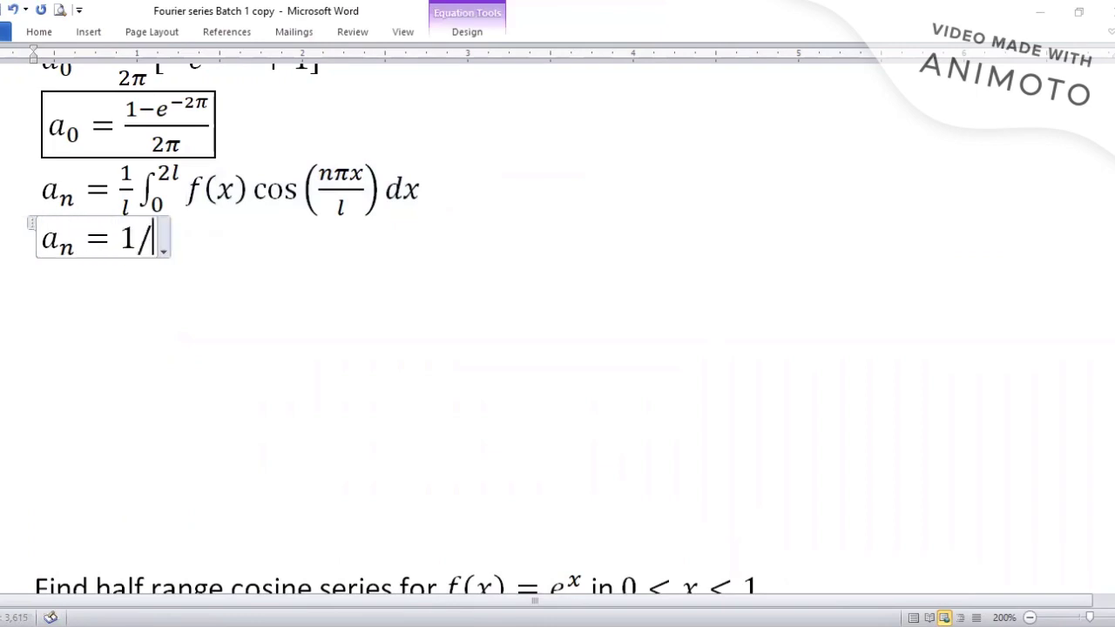
text(\pi  )
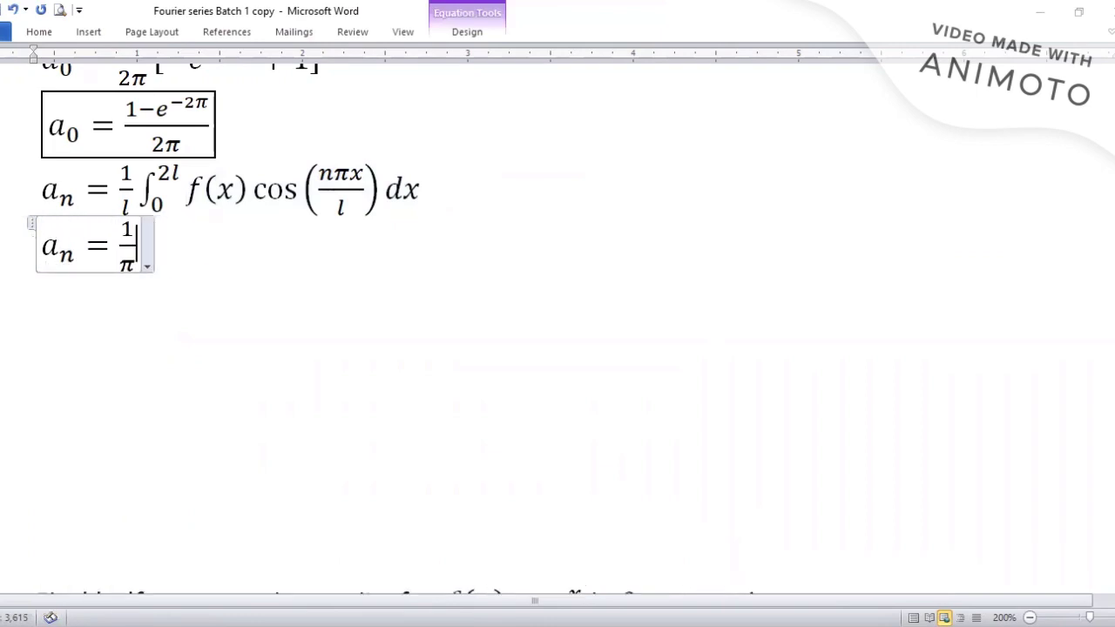
text(\int _0)
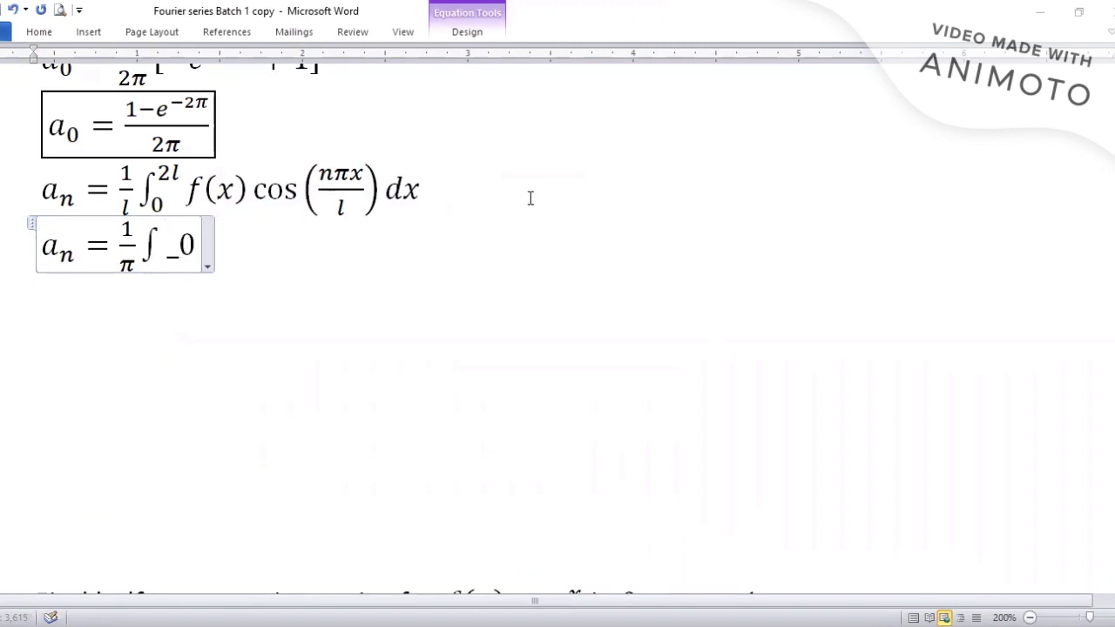
text(^2\pi )
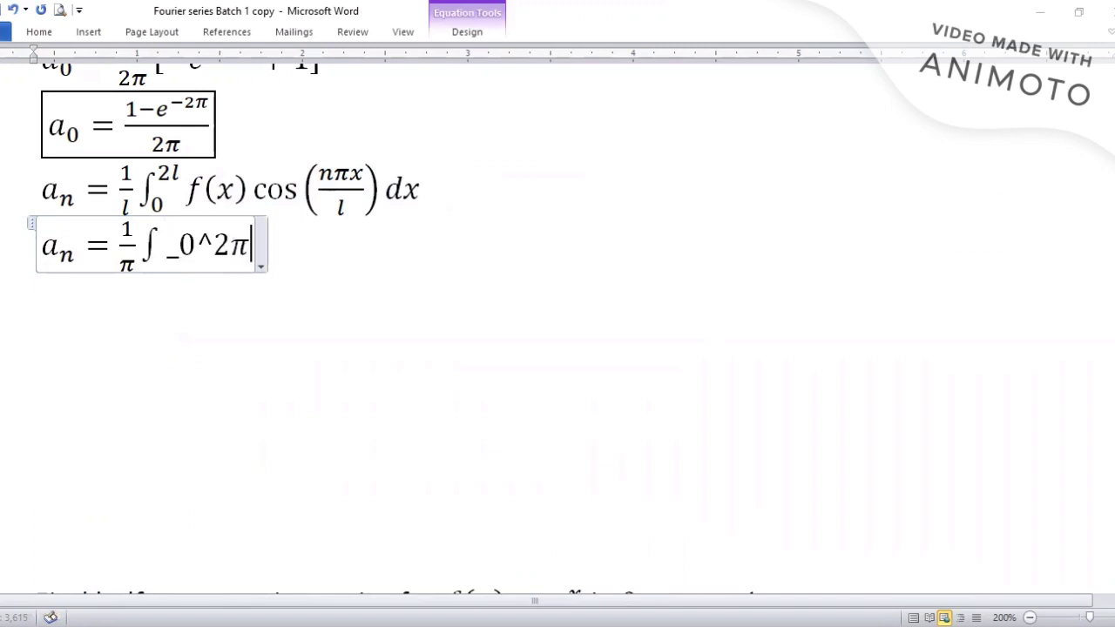
text( e^)
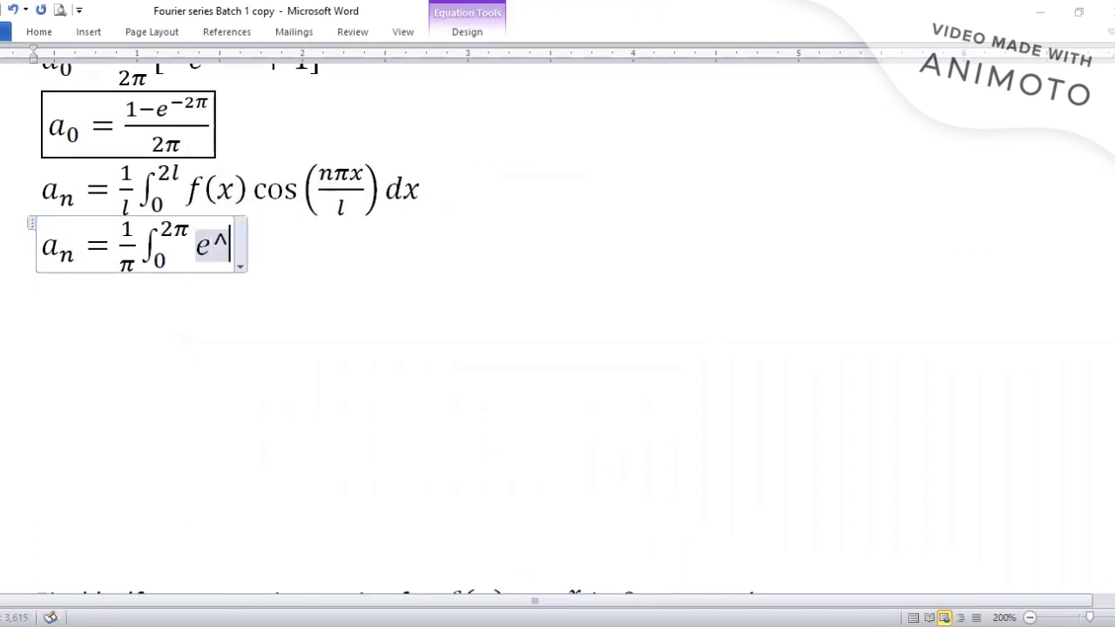
text(-x cos)
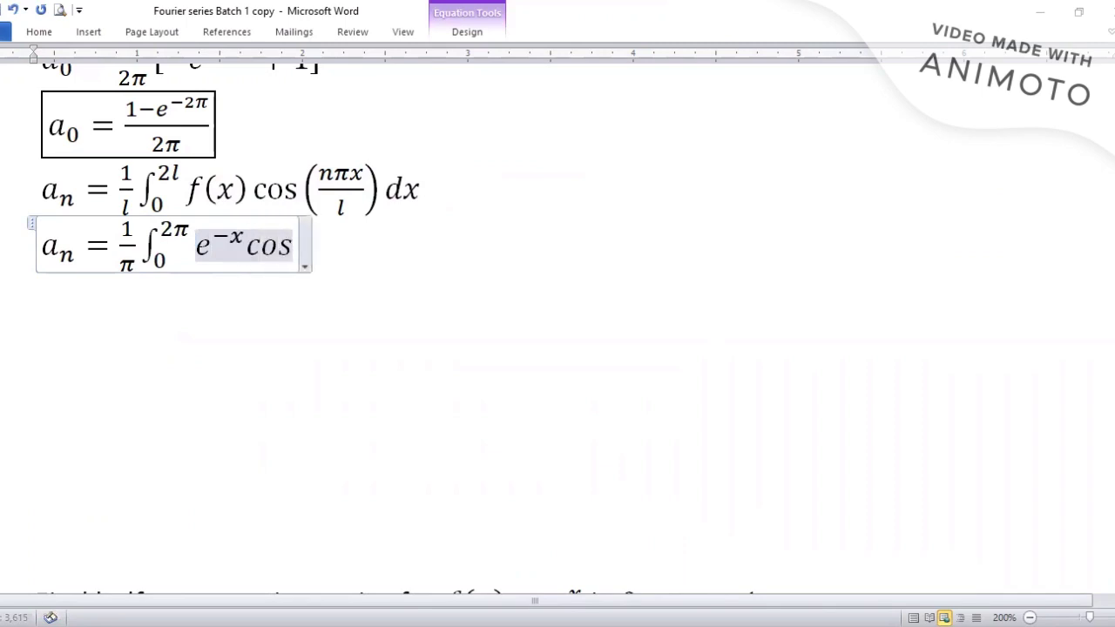
text(nx dx)
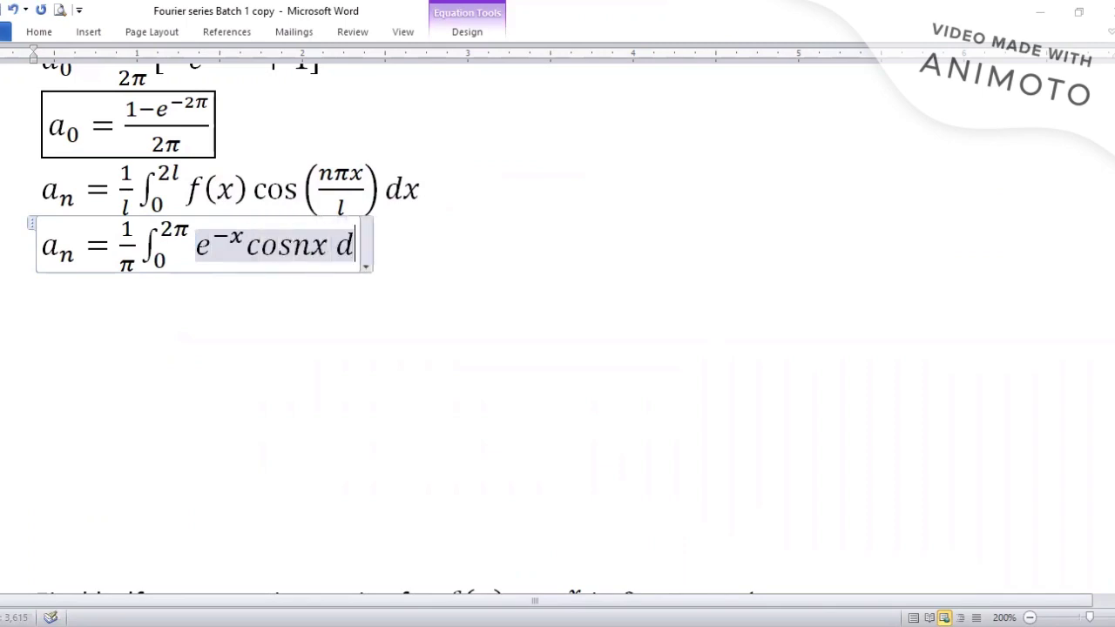
click(572, 261)
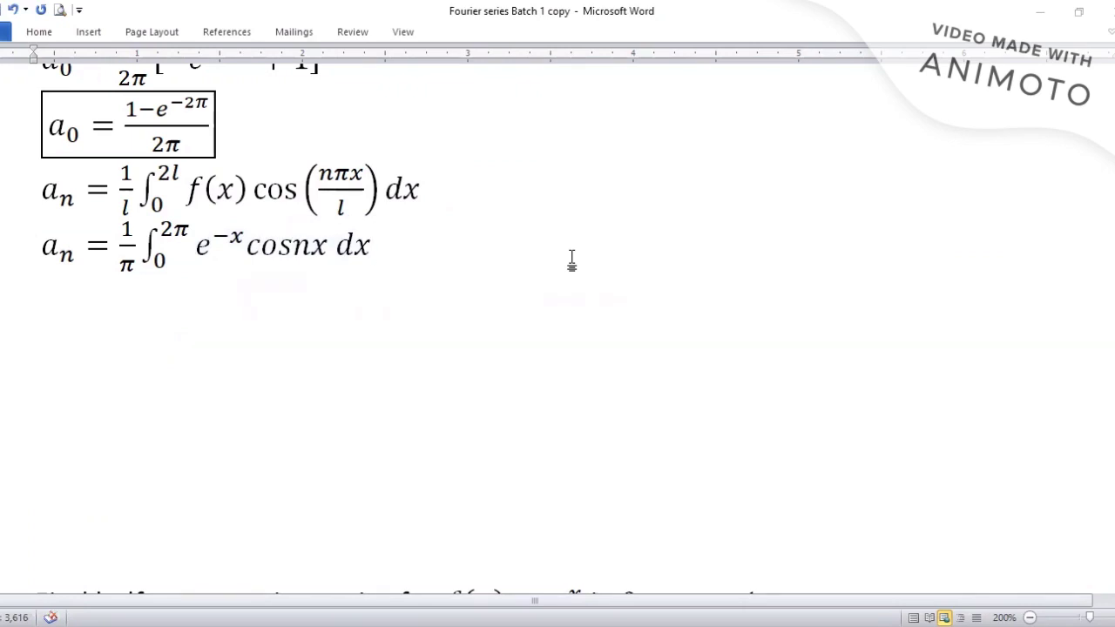
Step: To the right of the a_n = (1/π) integral, start a new equation with ∫ e^(ax) cosbx dx
key(Tab)
key(alt+equal)
text(\)
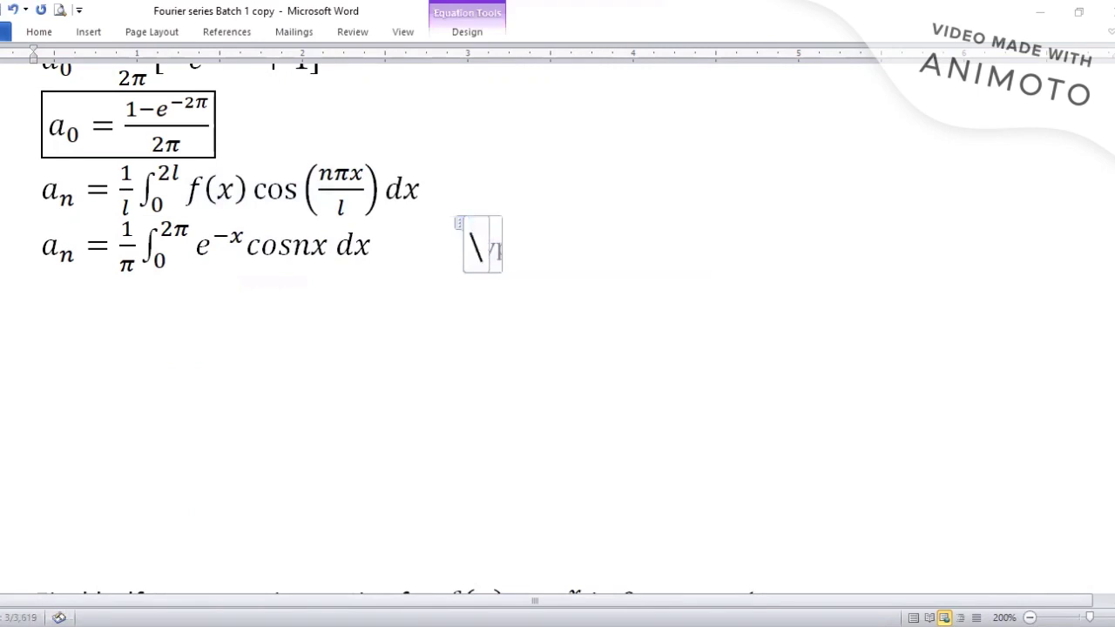
text(int  )
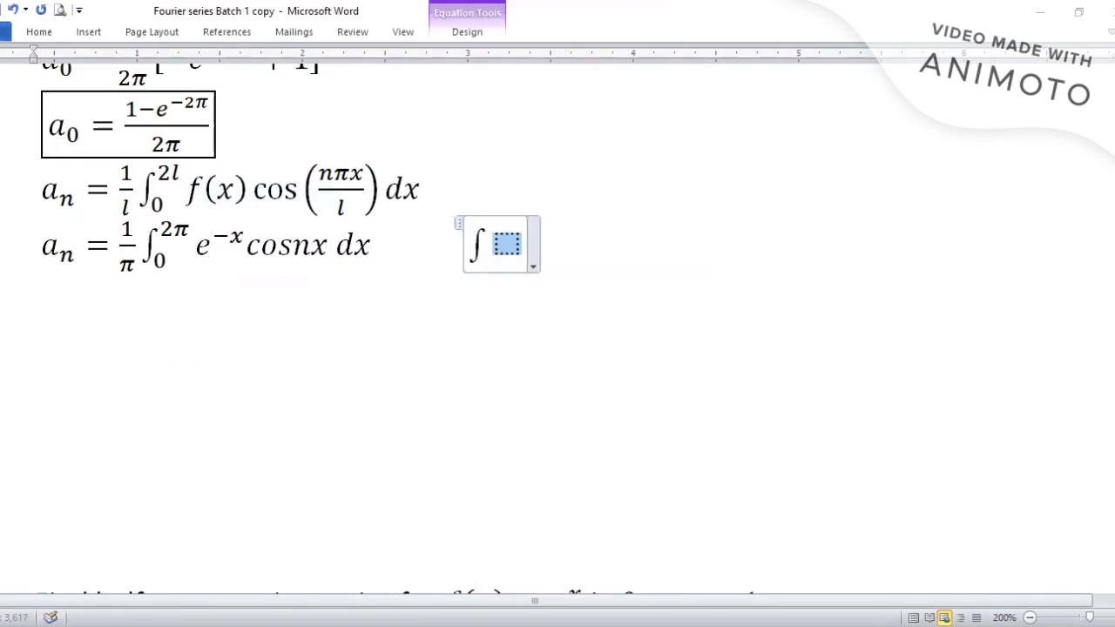
text(e^ax co)
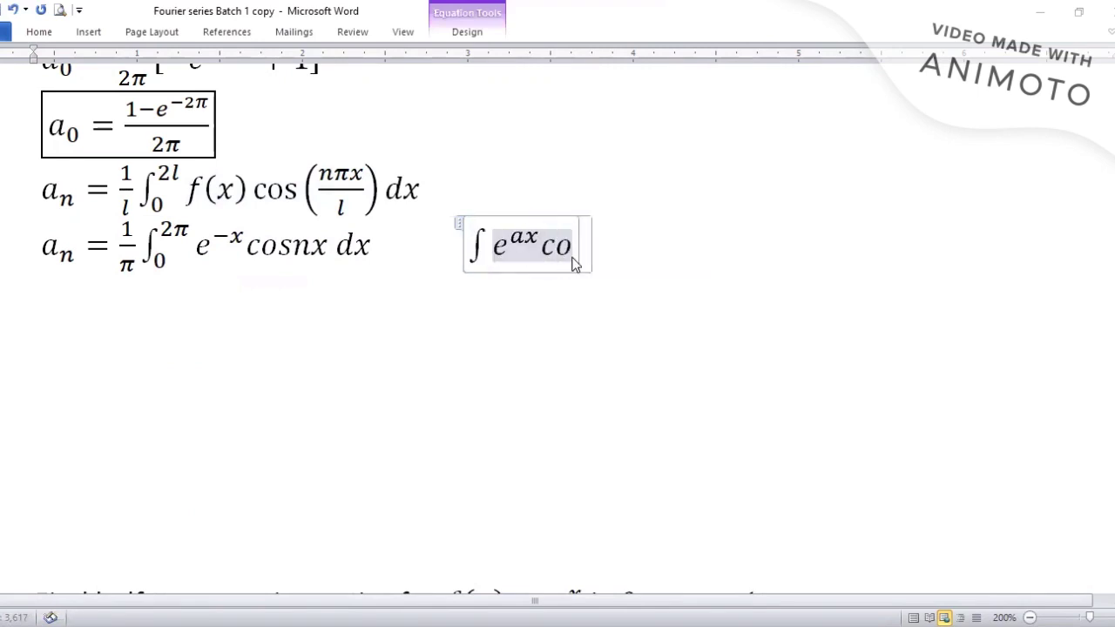
text(sbx dx)
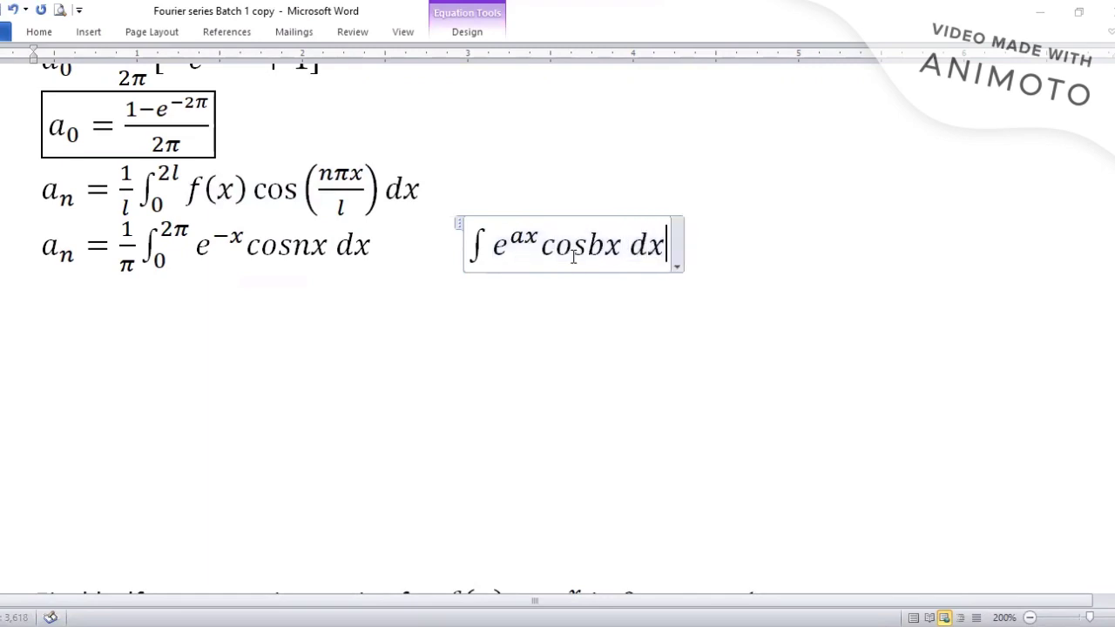
Step: Complete the integral formula with = e^(ax)/(a²+b²) (acosbx + bsinbx) and make the whole formula bold
text( = e^ax )
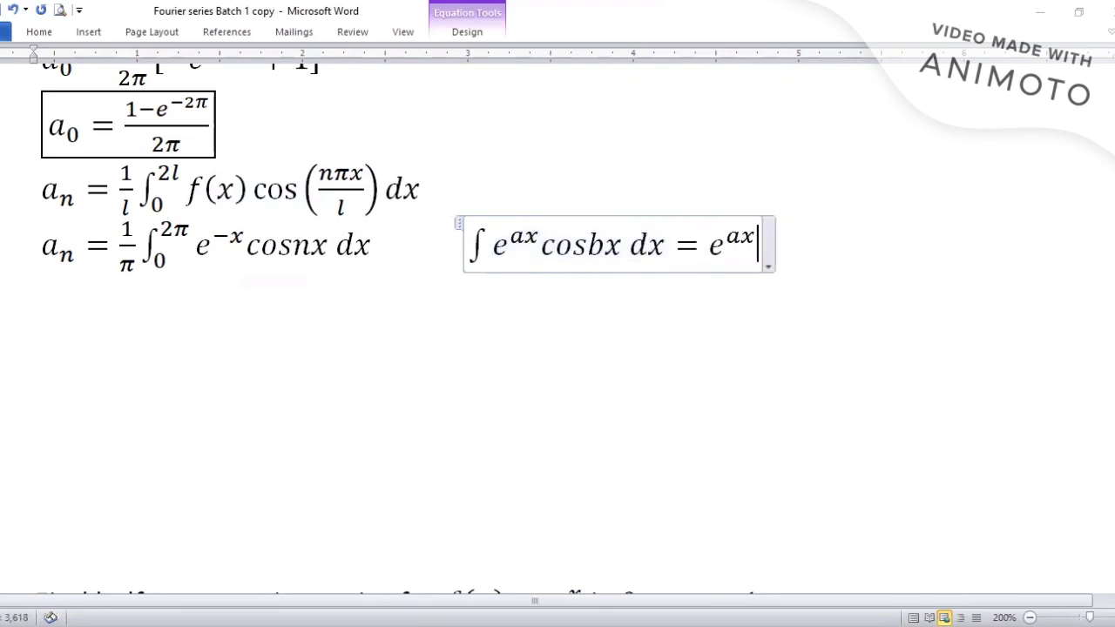
text(/ a)
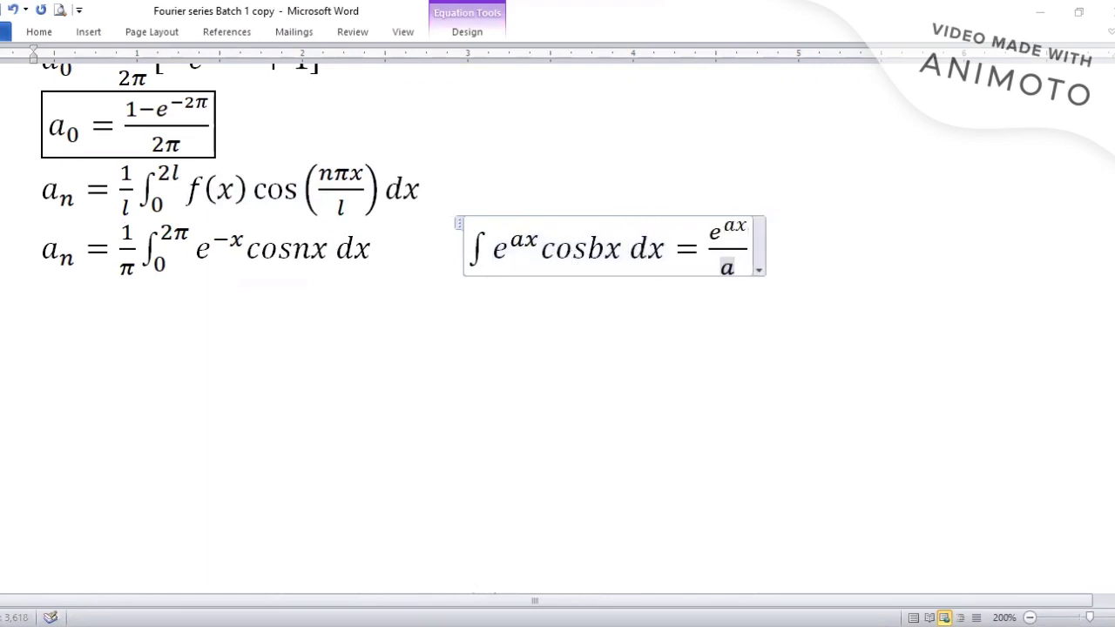
text(^2+b)
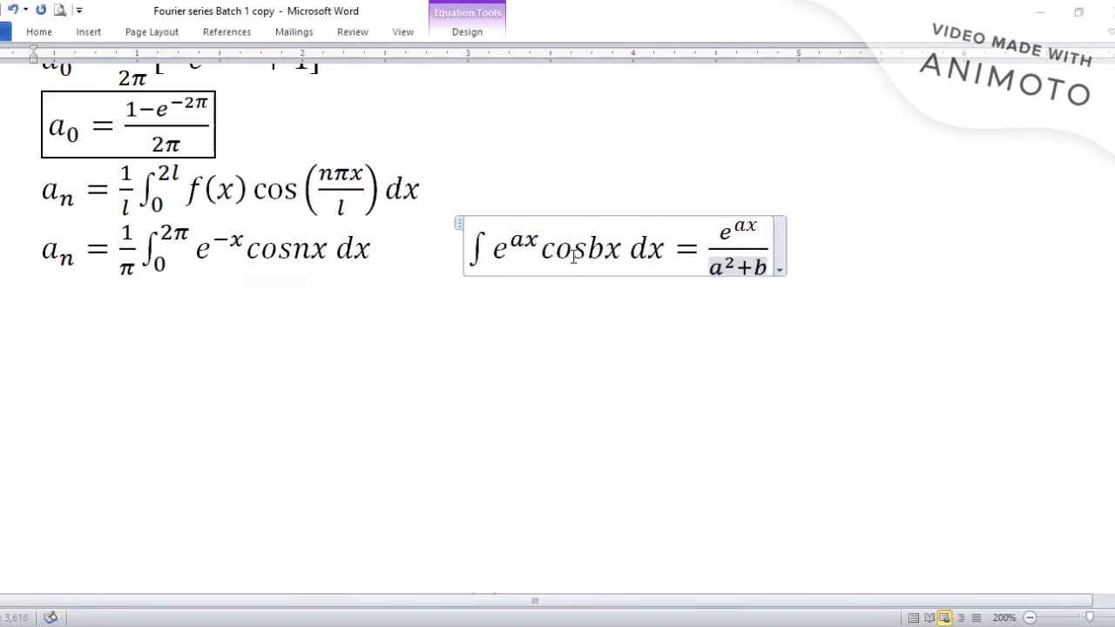
text(^2)
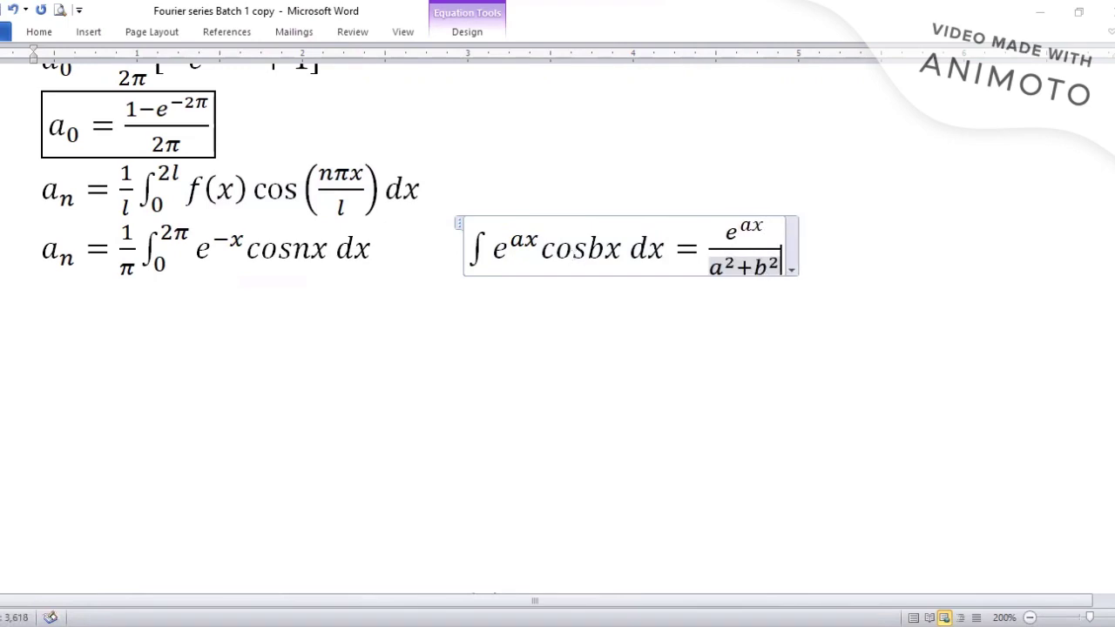
key(Right)
text((acosb)
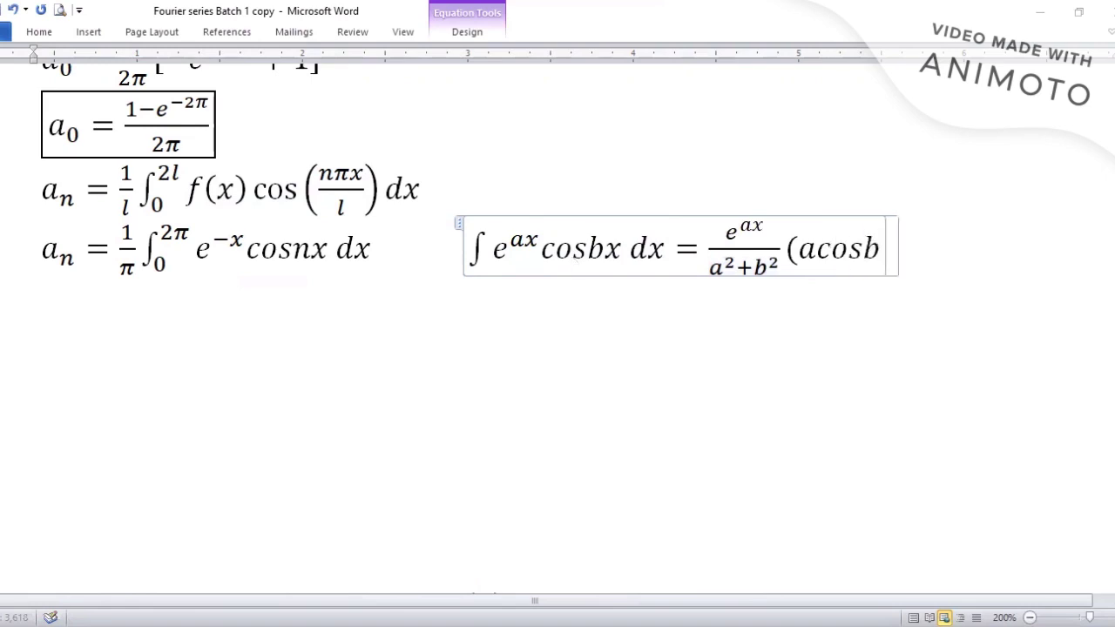
text(x + bsin)
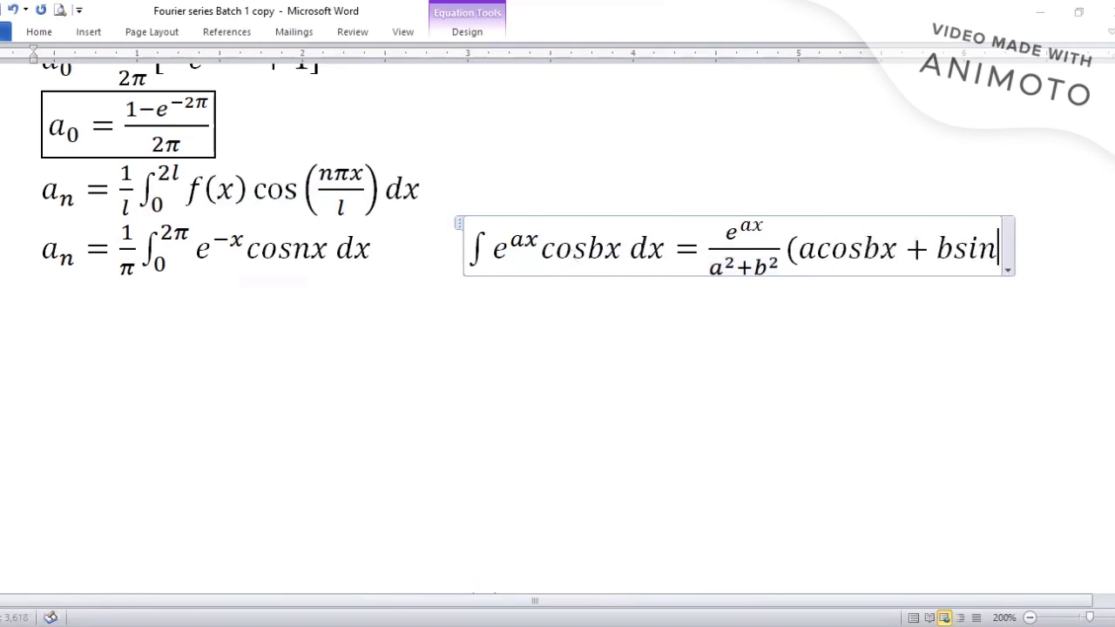
text(bx))
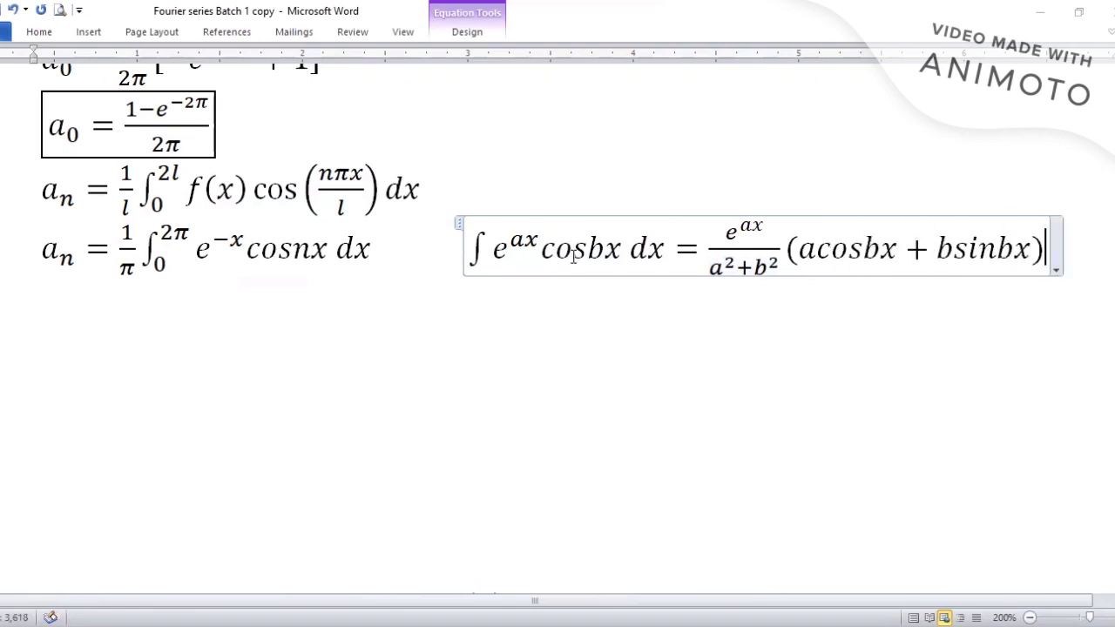
click(460, 223)
key(ctrl+b)
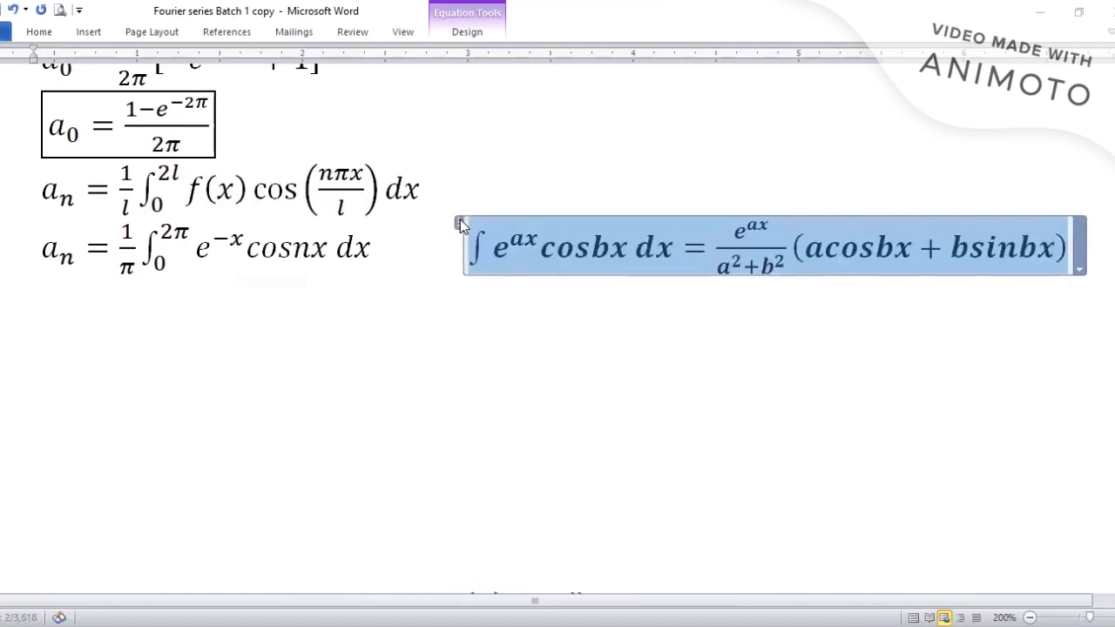
Step: On the line below the a_n integral, start a new equation reading a_n = 1/π followed by an opening square bracket
click(59, 270)
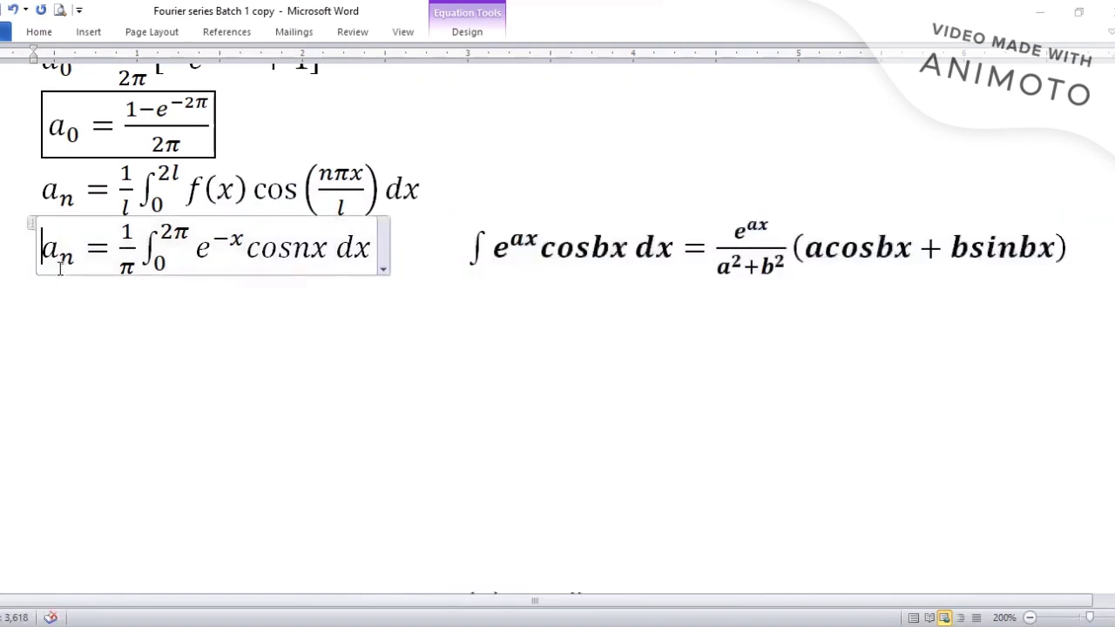
key(Down)
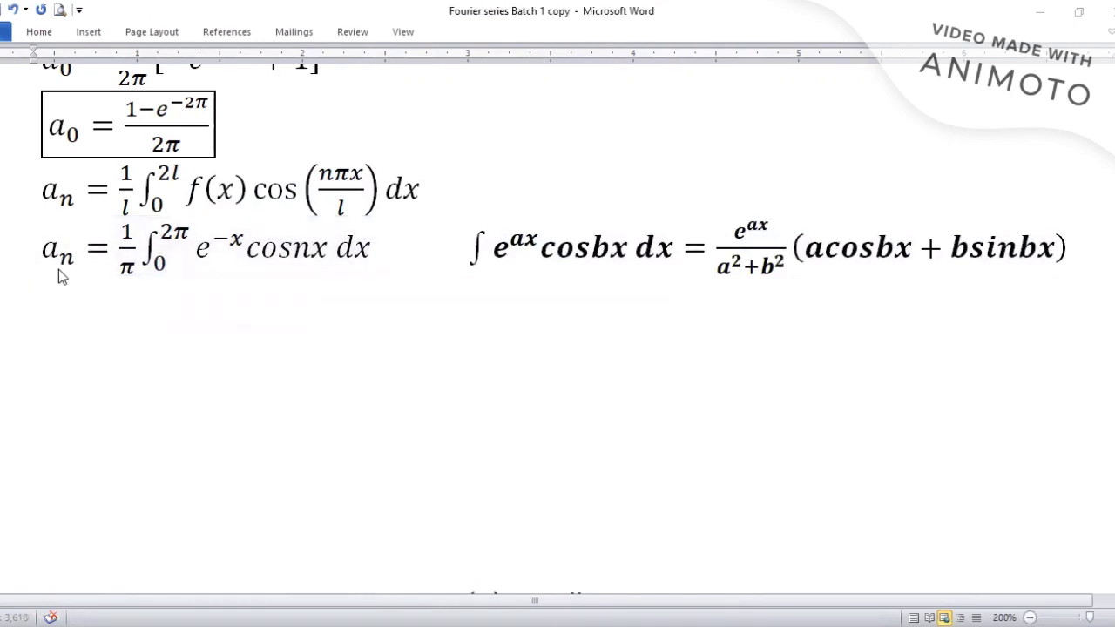
key(alt+equal)
text(a_n = 1)
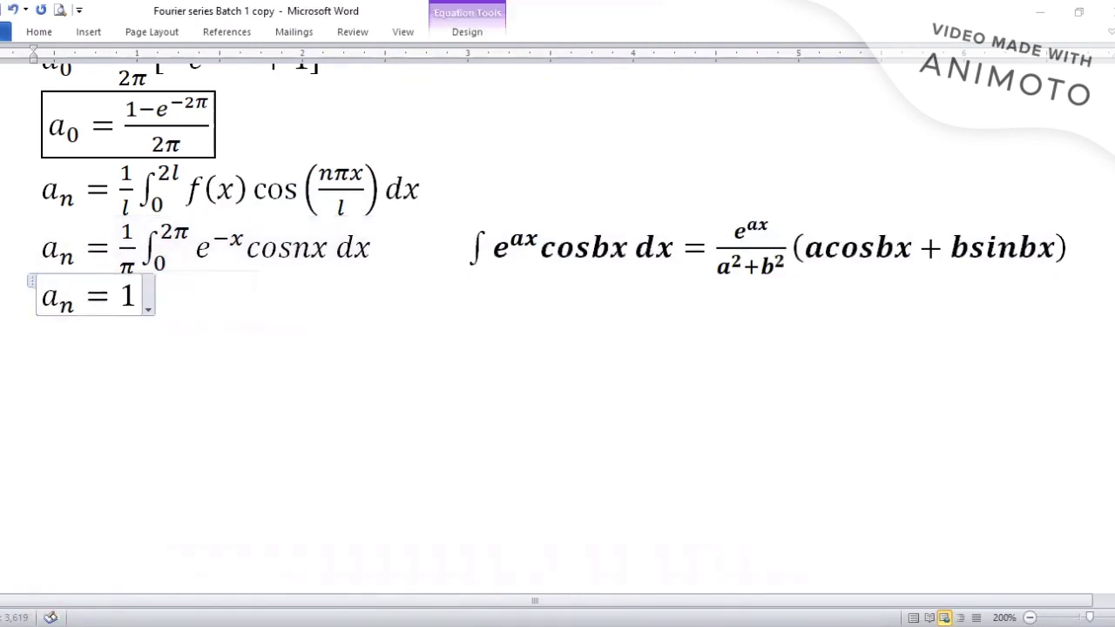
text(/\pi [)
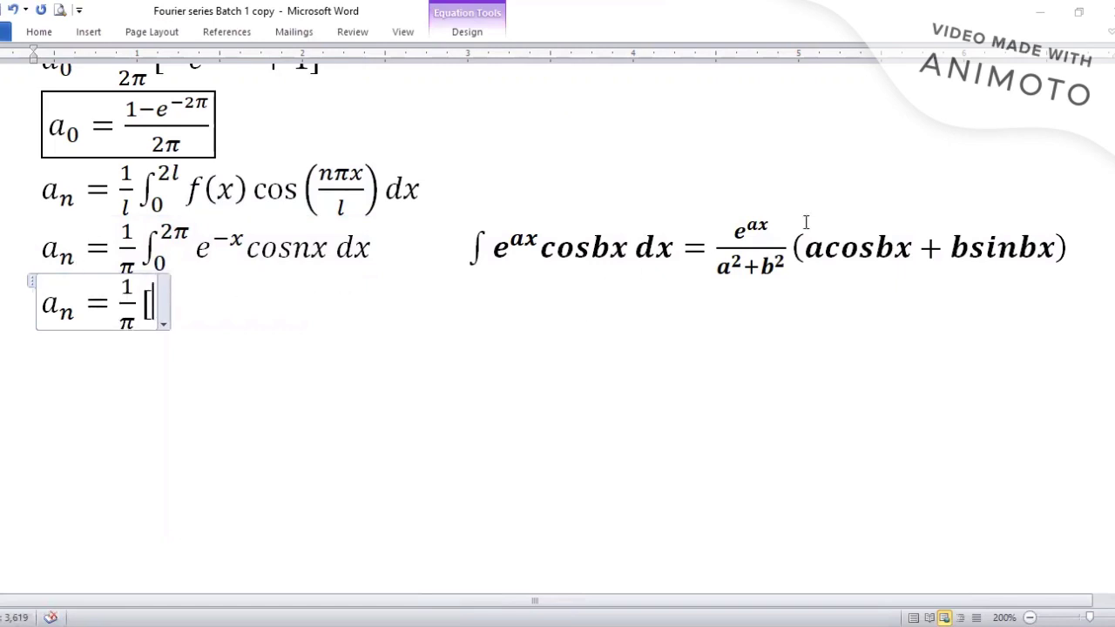
Step: Rewrite the exponent of e in the a_n integral as −1x and colour its −1 red
click(744, 232)
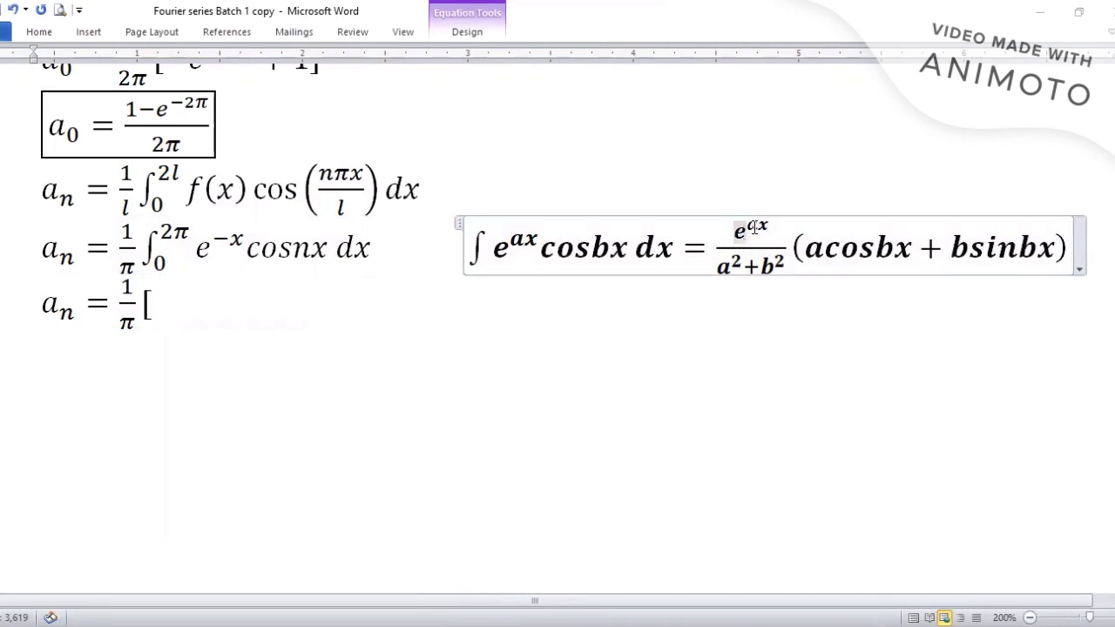
click(529, 247)
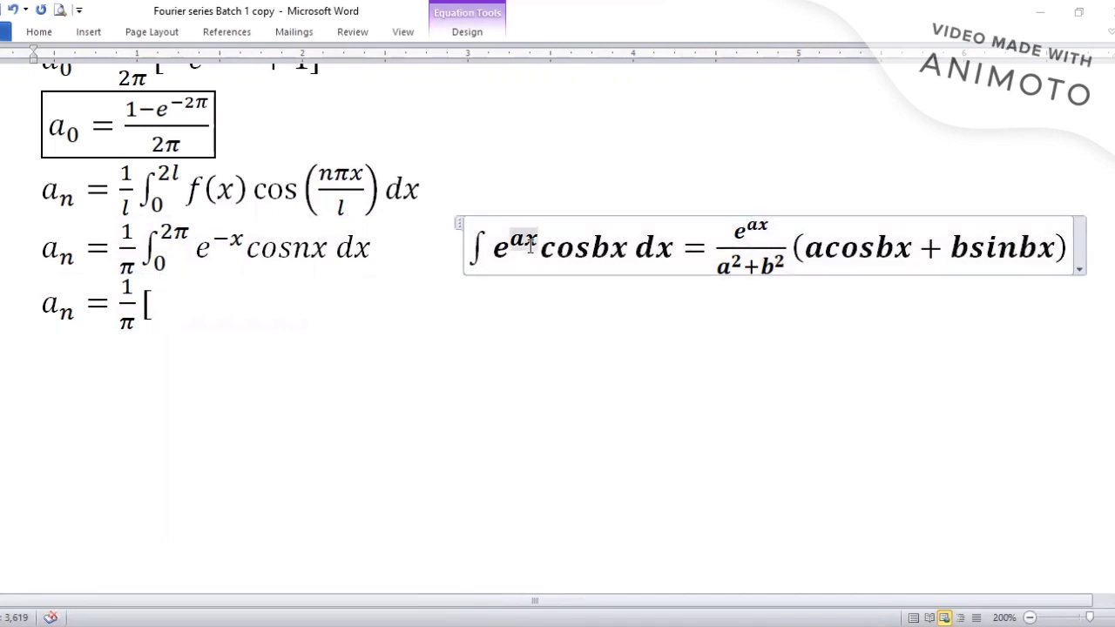
click(230, 242)
text(1)
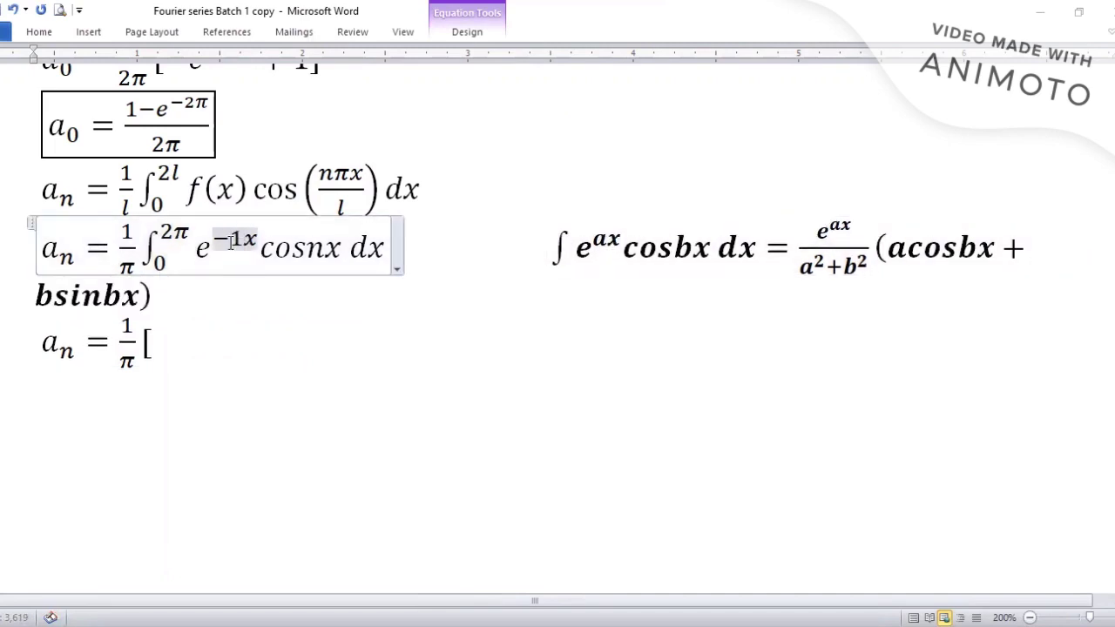
drag(244, 240, 232, 247)
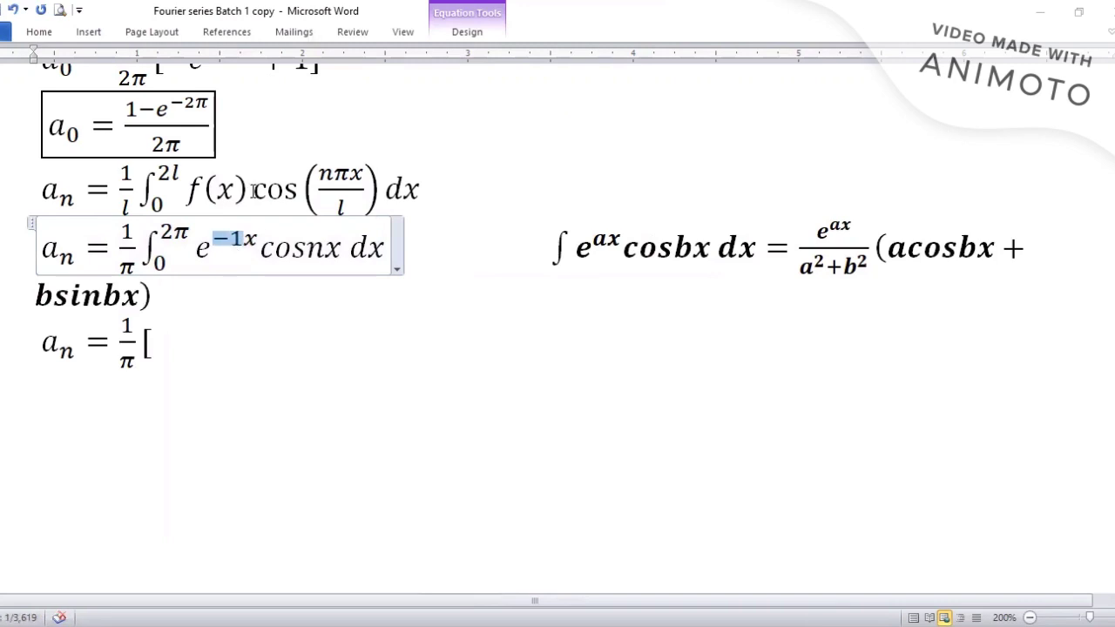
click(41, 31)
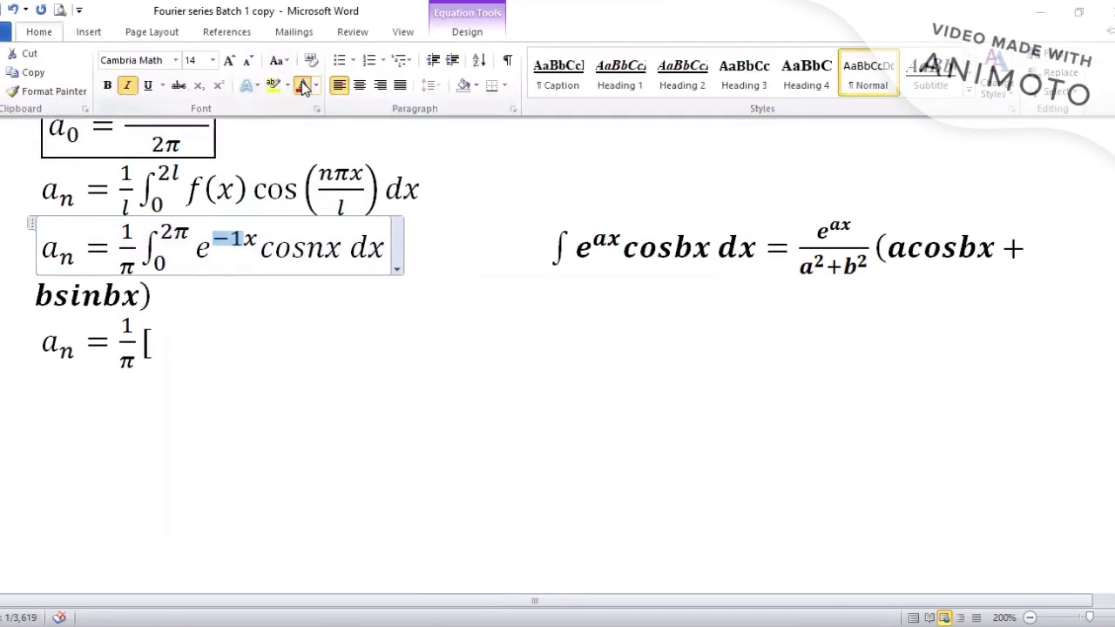
click(304, 85)
click(471, 251)
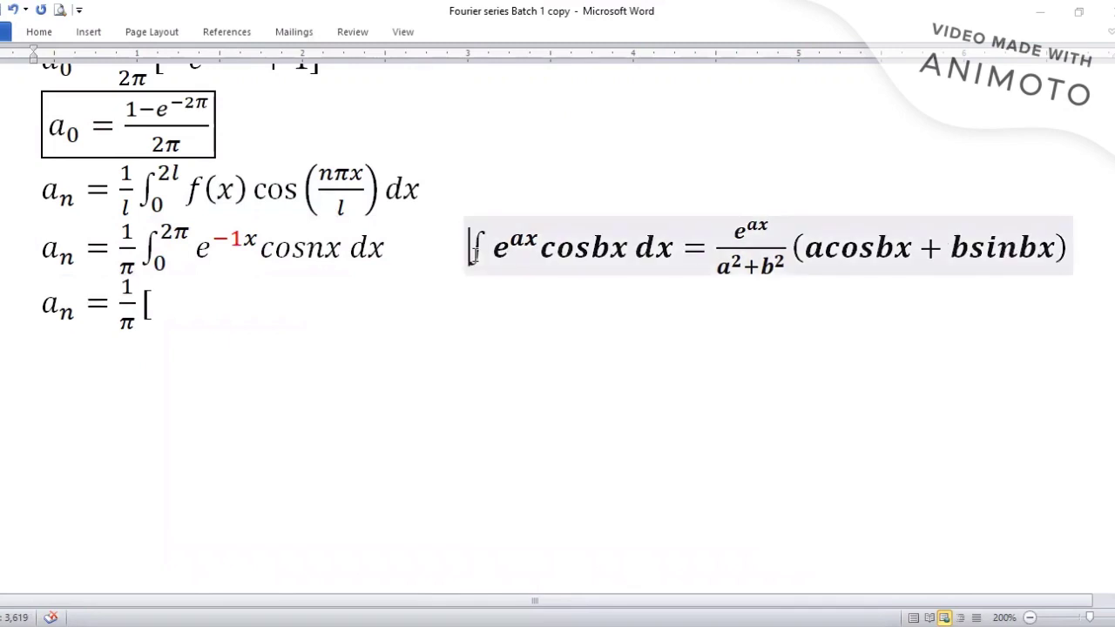
Step: Colour the n of cosnx in the a_n integral red
click(404, 253)
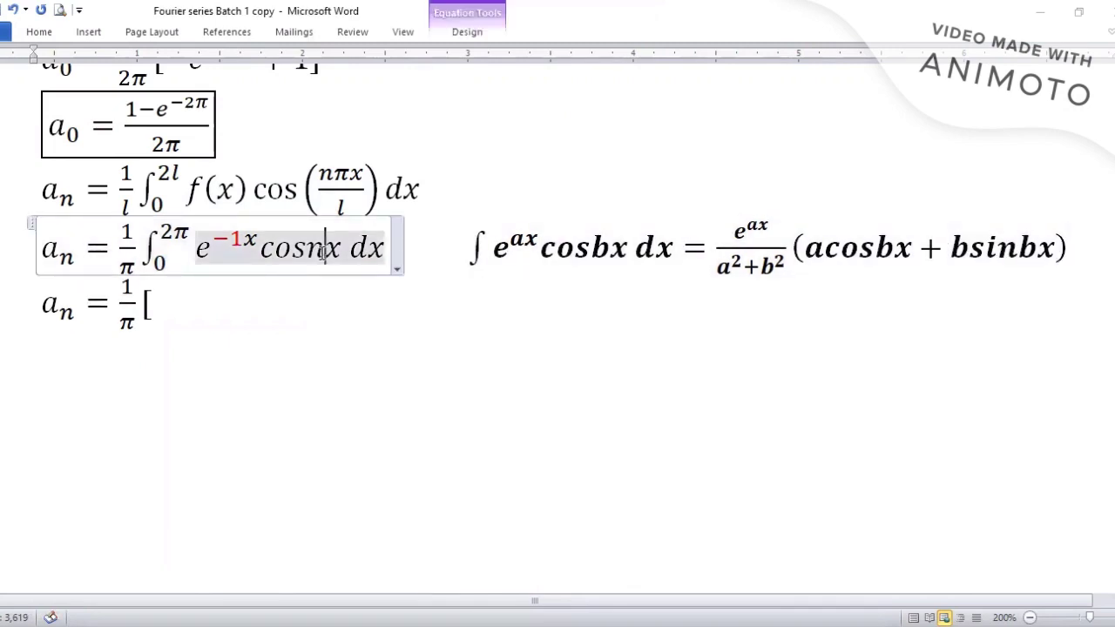
key(shift+Left)
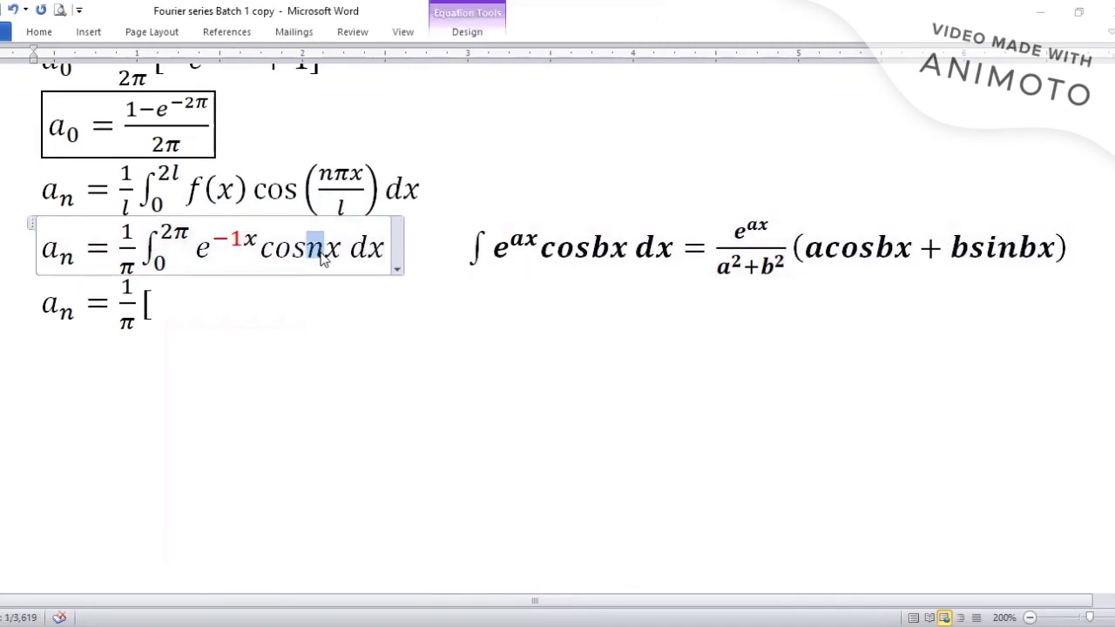
click(39, 32)
click(302, 84)
click(153, 302)
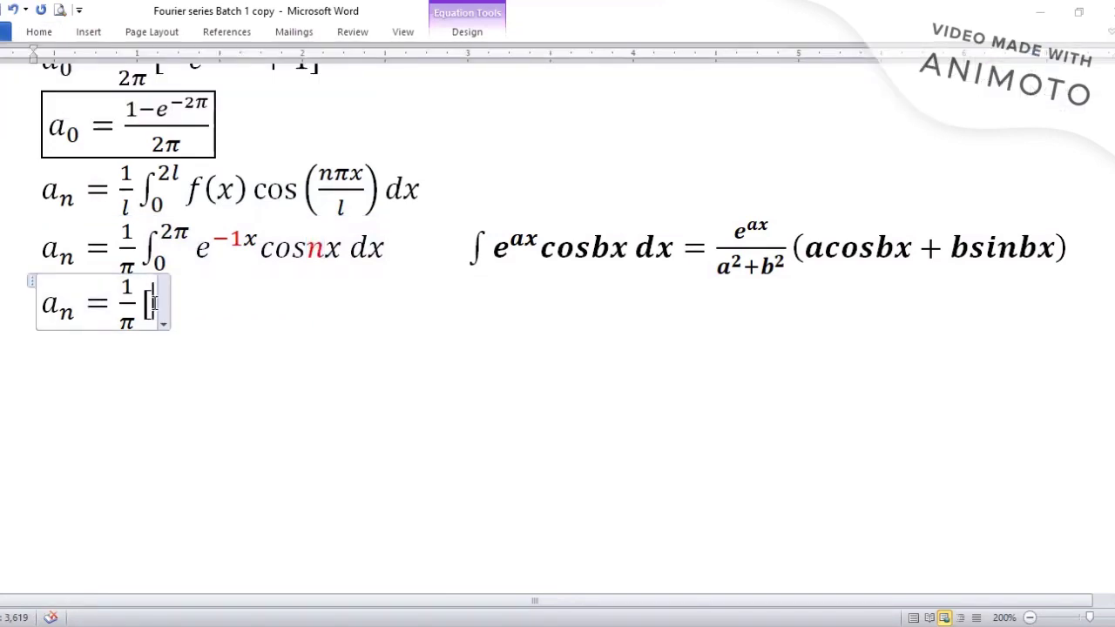
Step: Colour the exponent's a and the b of cosbx red on the left side of the bold integral formula
click(525, 241)
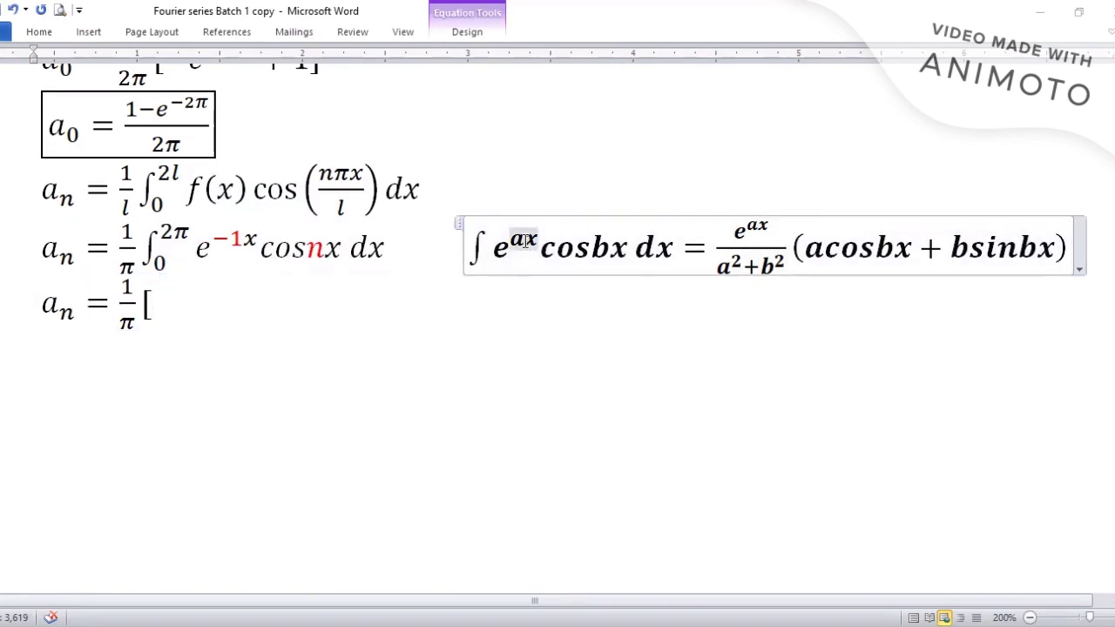
double_click(525, 241)
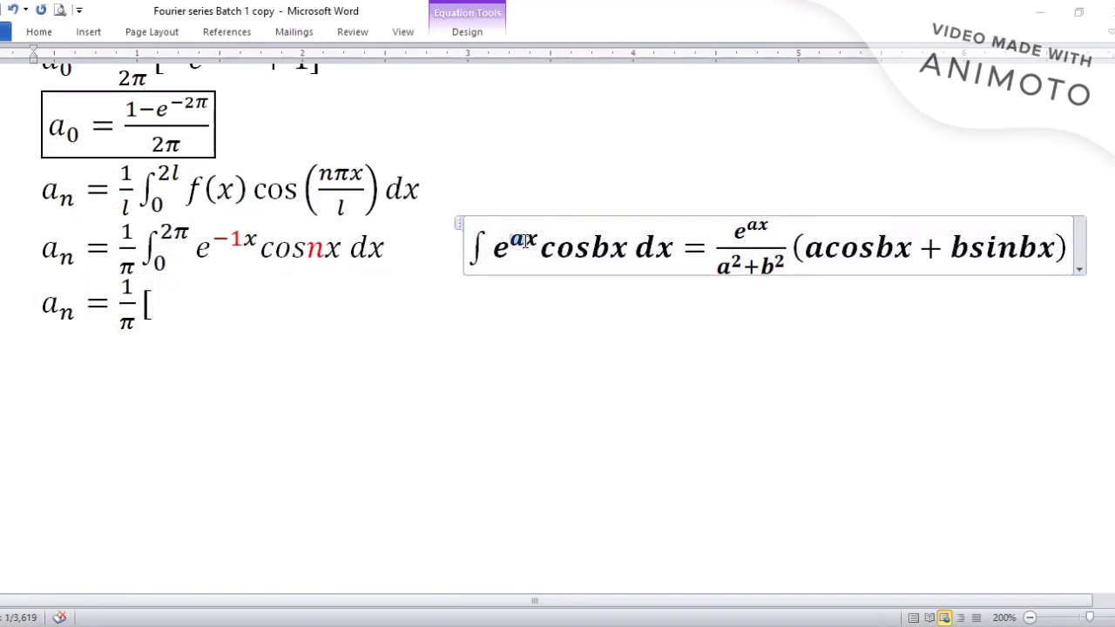
click(40, 32)
click(302, 85)
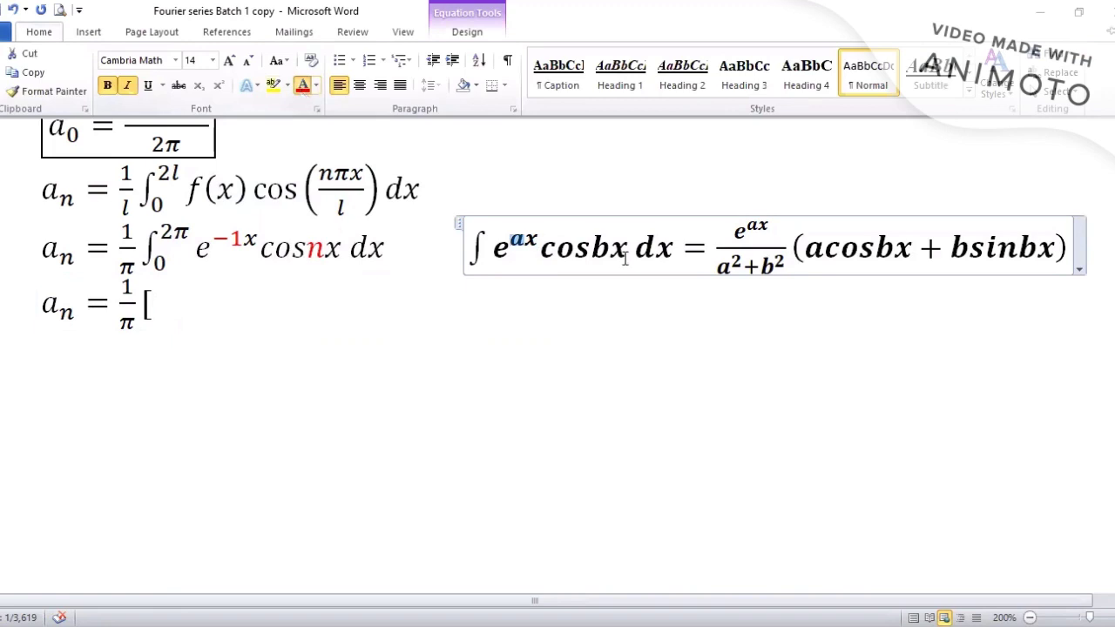
click(612, 243)
drag(612, 243, 592, 245)
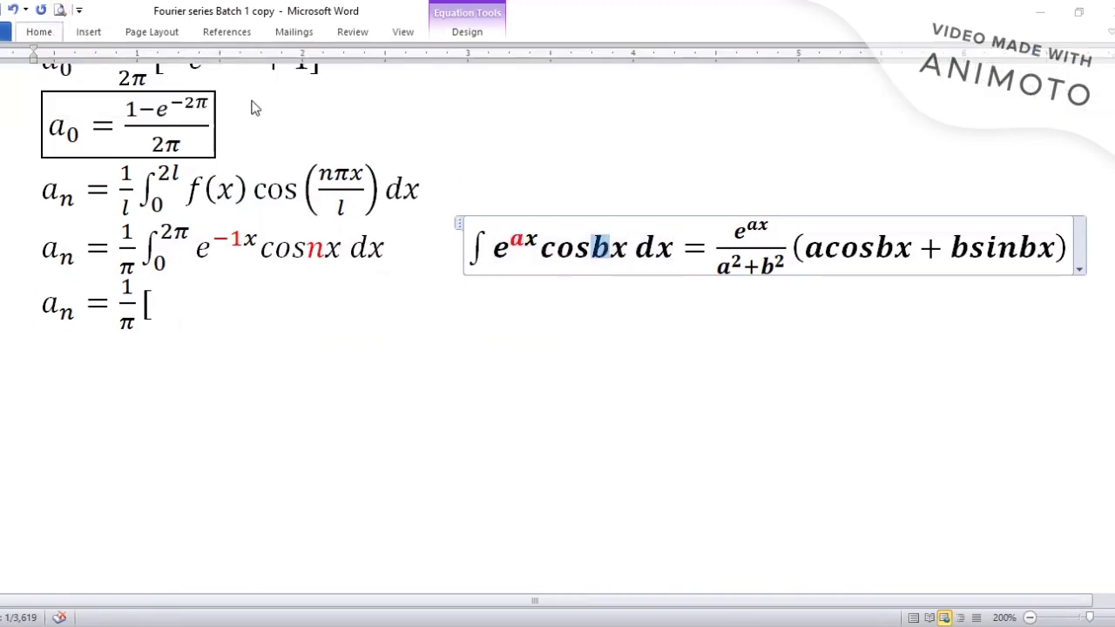
click(39, 31)
click(301, 88)
Step: Colour the a in the fraction's exponent and the a and b in its denominator red in the bold integral formula
drag(766, 226, 746, 228)
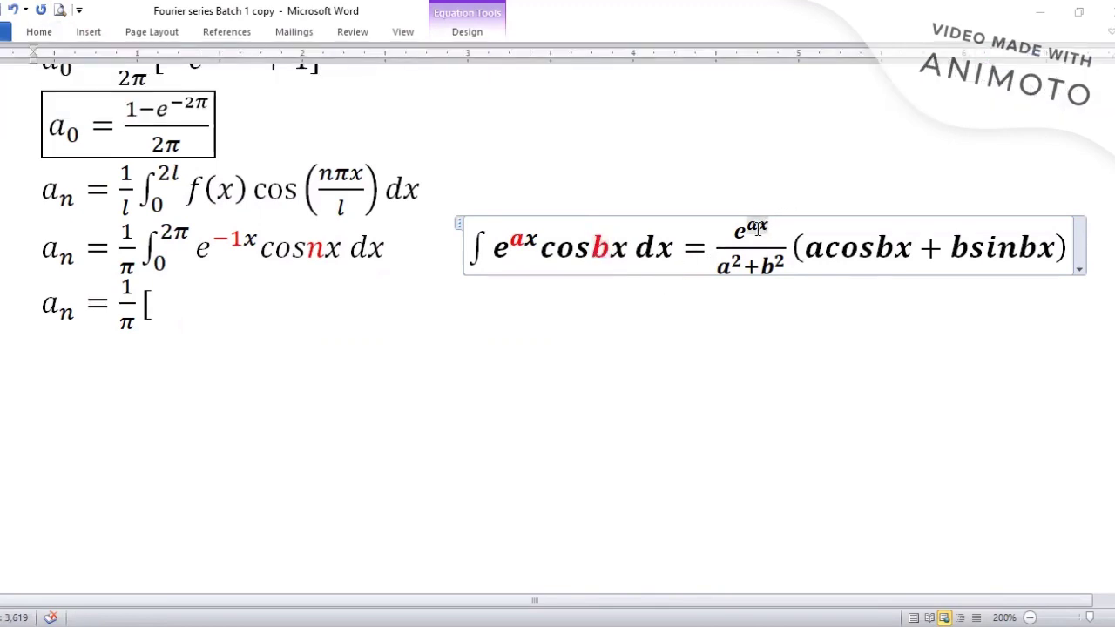
click(39, 31)
click(302, 84)
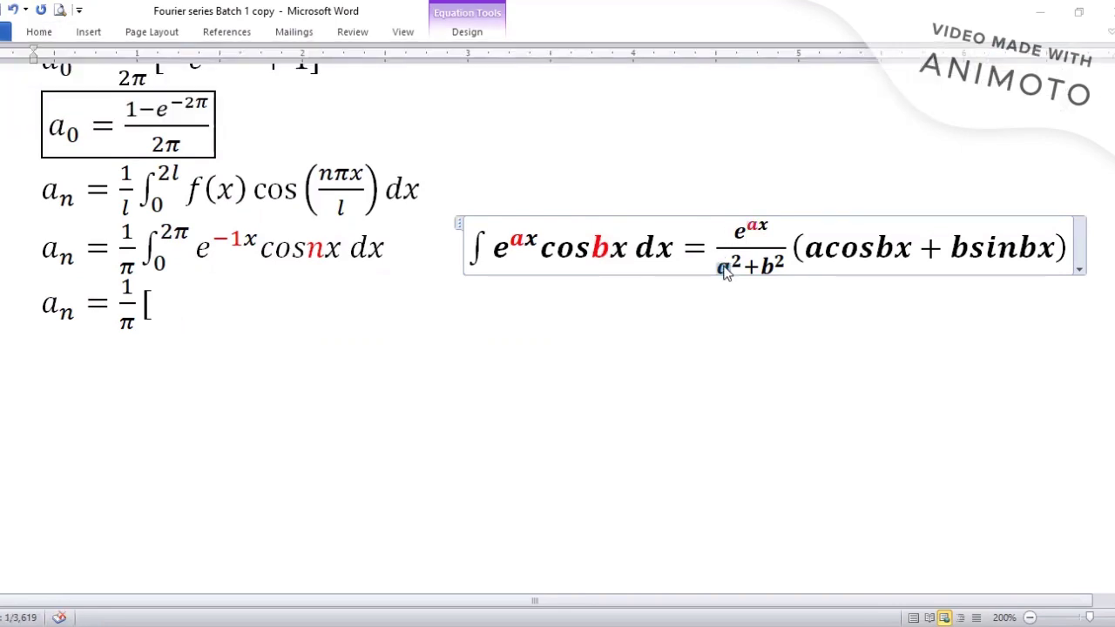
click(39, 31)
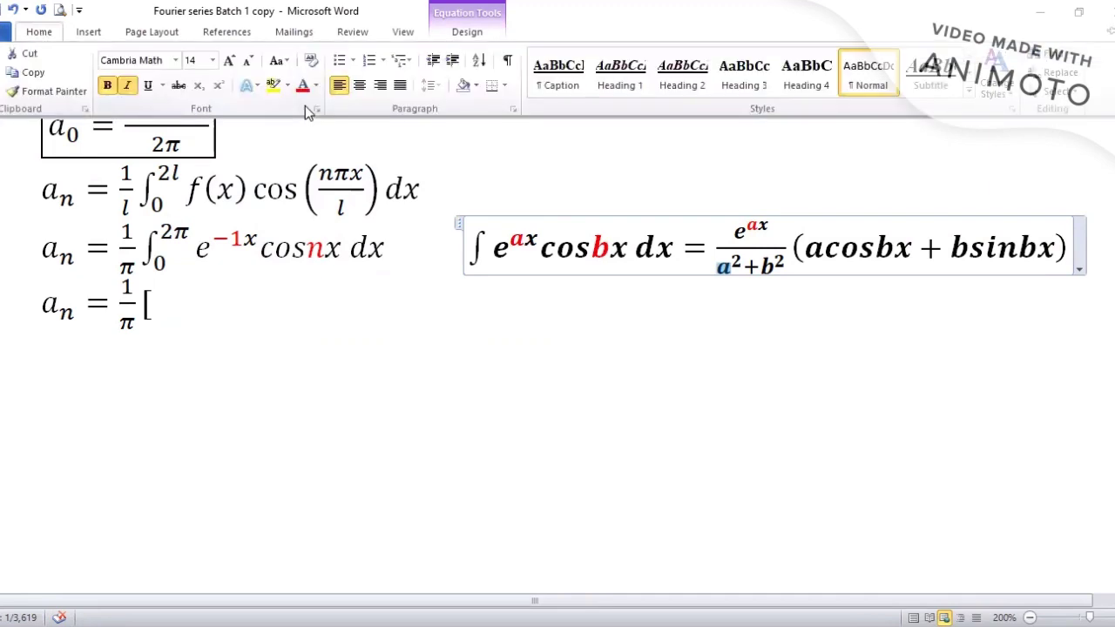
click(303, 85)
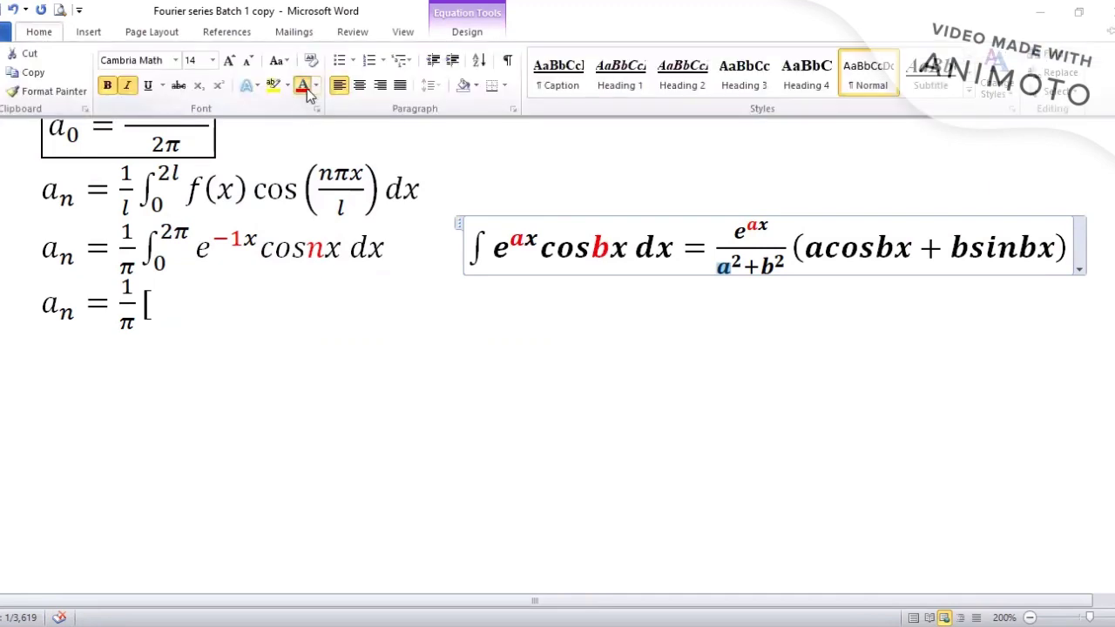
double_click(771, 267)
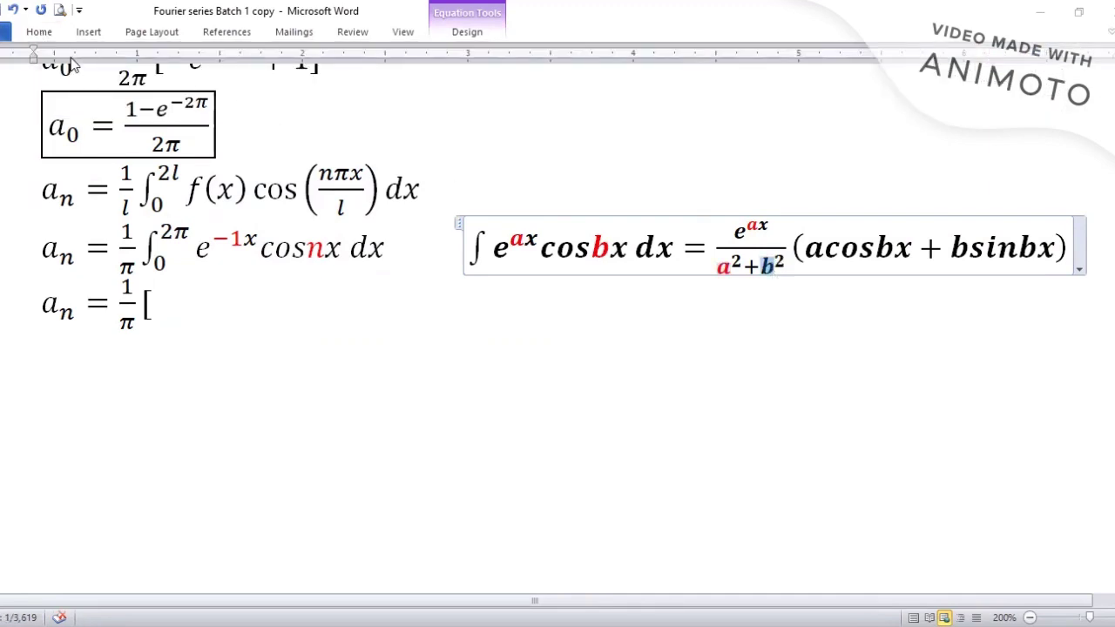
click(50, 37)
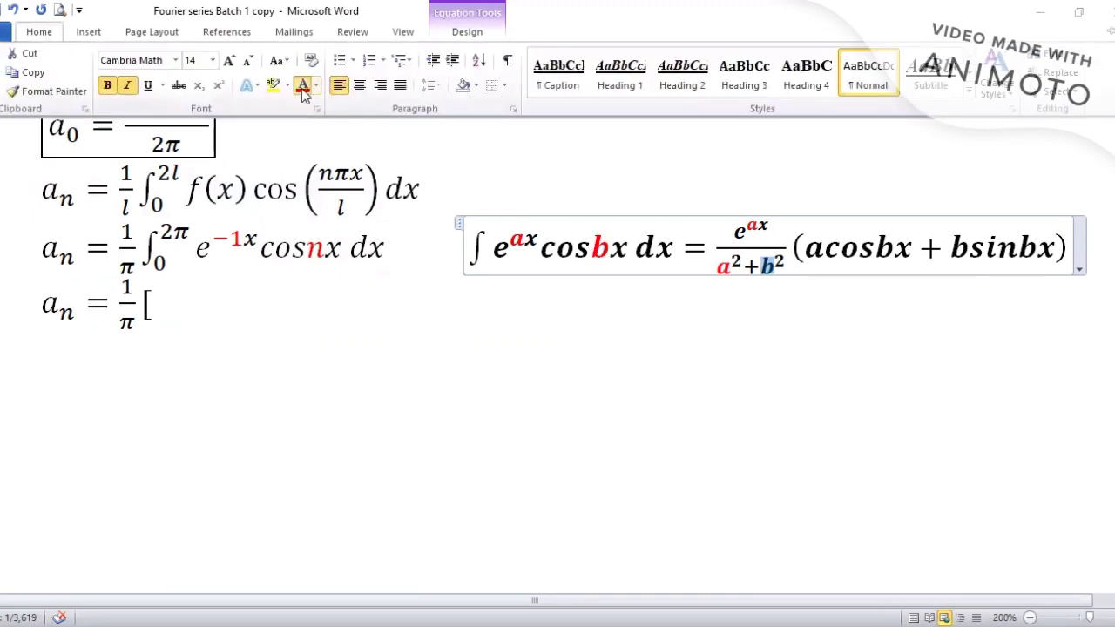
click(303, 84)
Step: Colour the a and the b of the acosbx term red inside the formula's parentheses
click(819, 248)
double_click(815, 249)
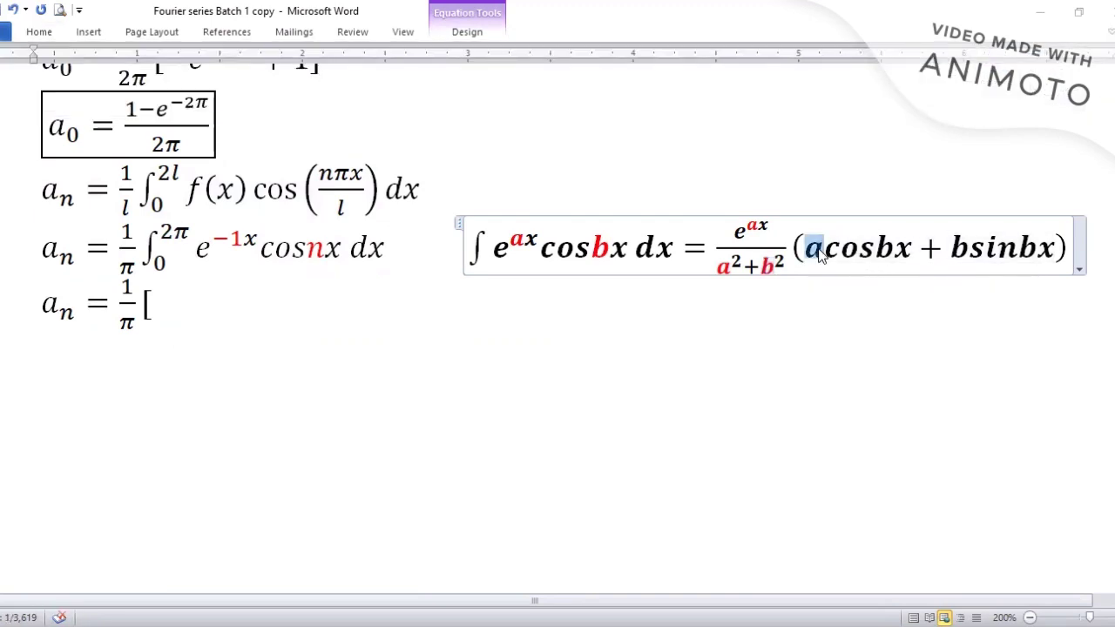
click(34, 35)
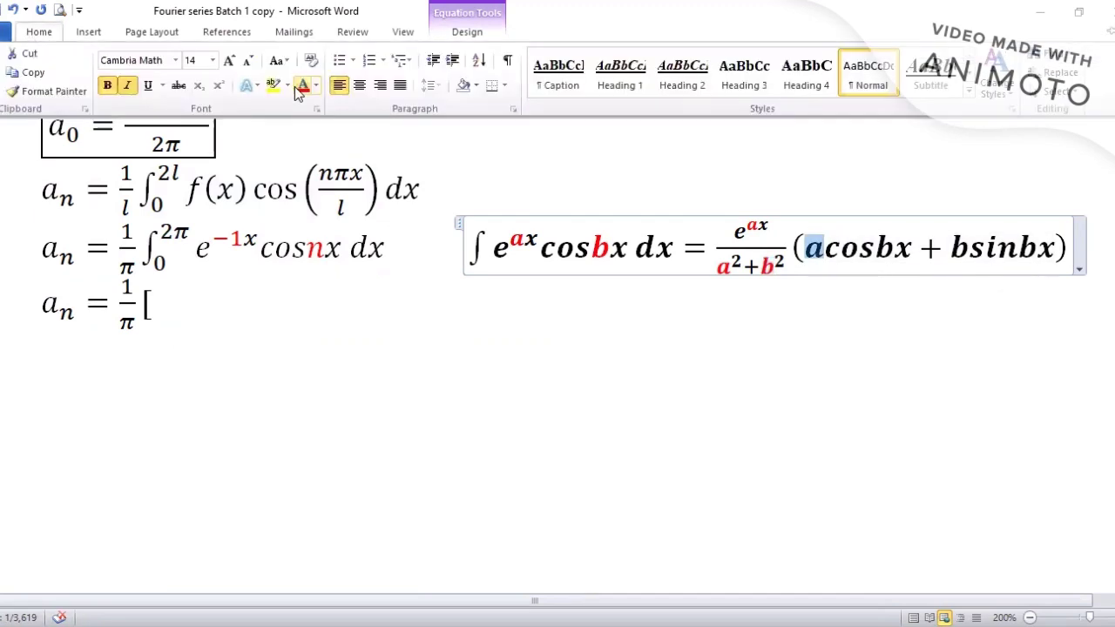
click(303, 84)
double_click(889, 248)
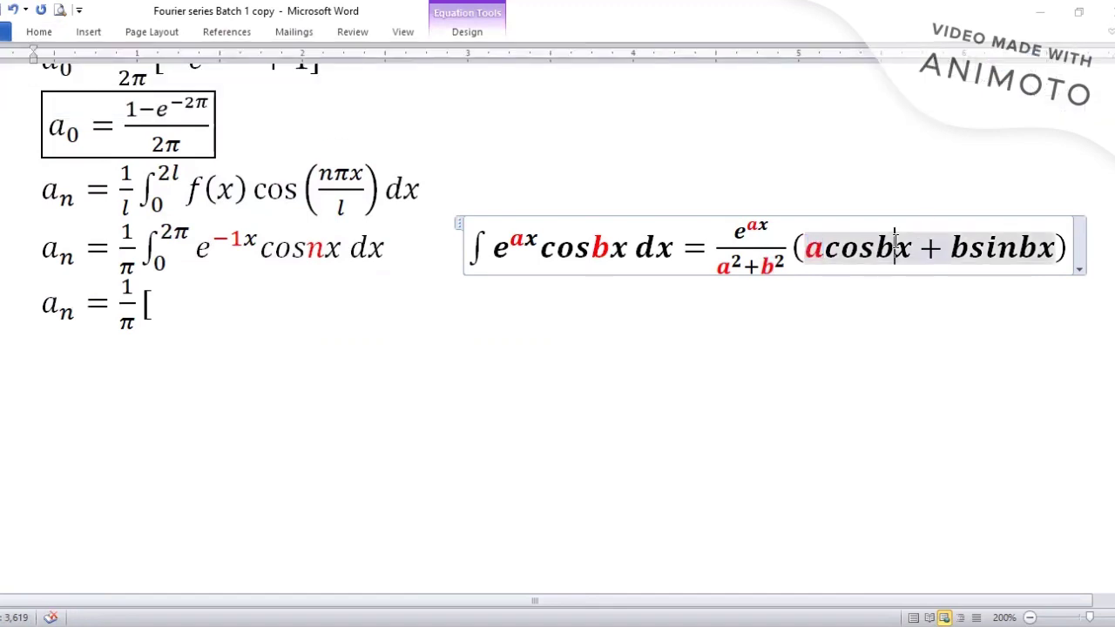
click(48, 33)
click(303, 87)
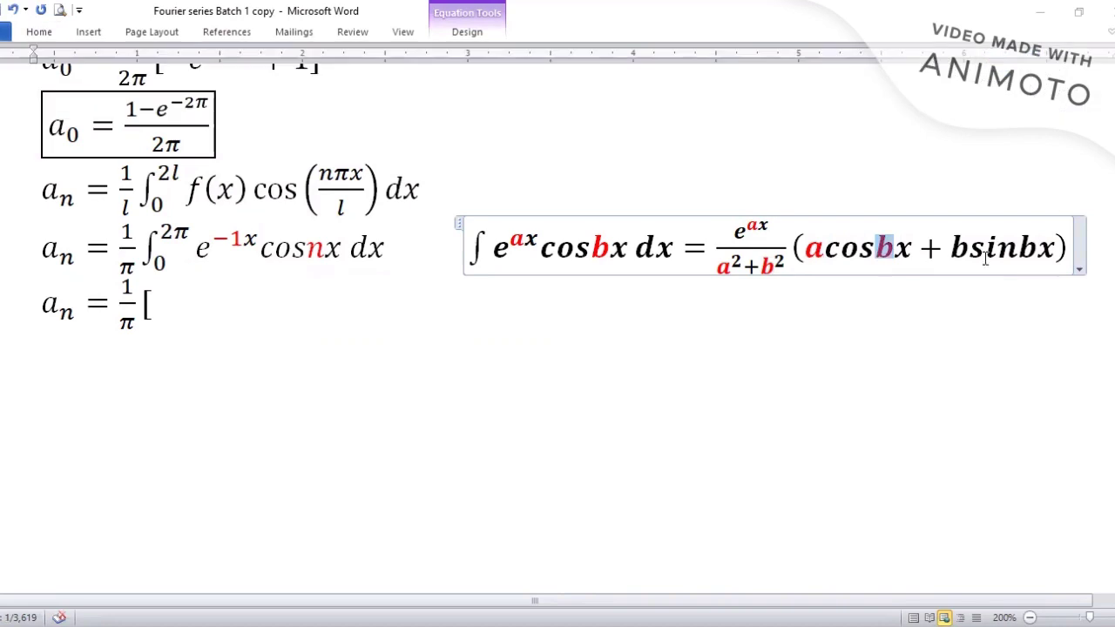
Step: Colour both b's of the bsinbx term red in the integral formula
double_click(969, 250)
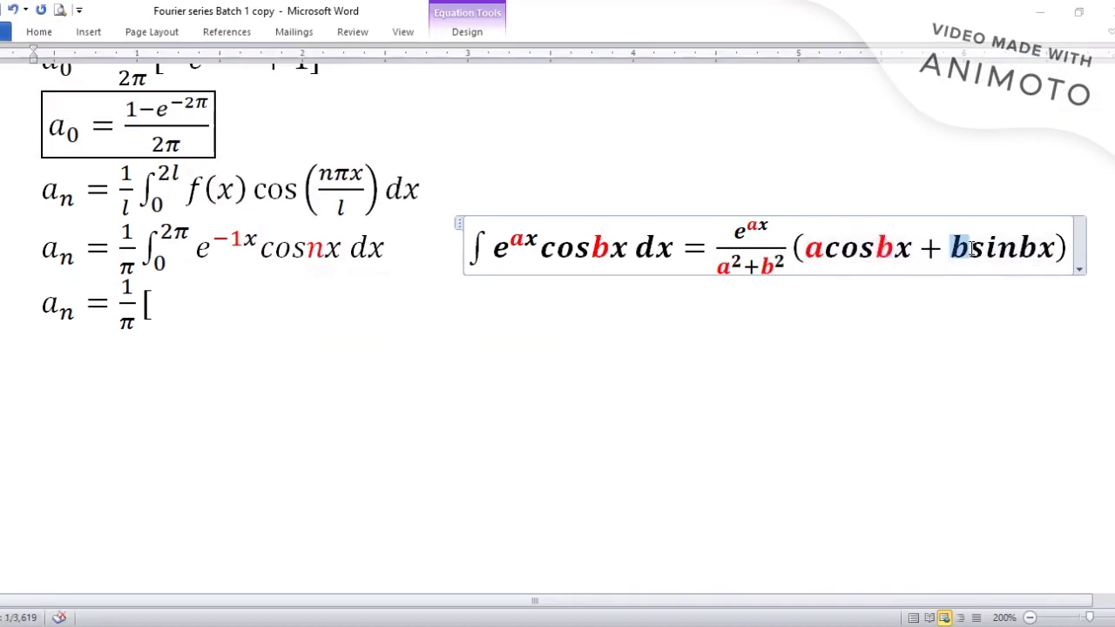
click(33, 34)
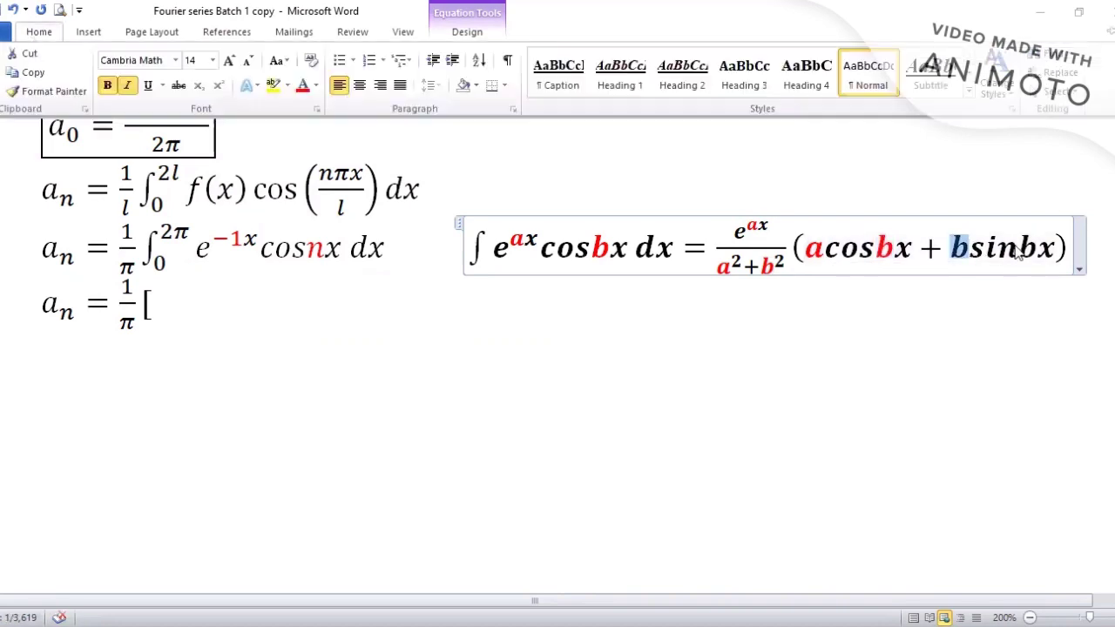
click(303, 87)
double_click(1037, 248)
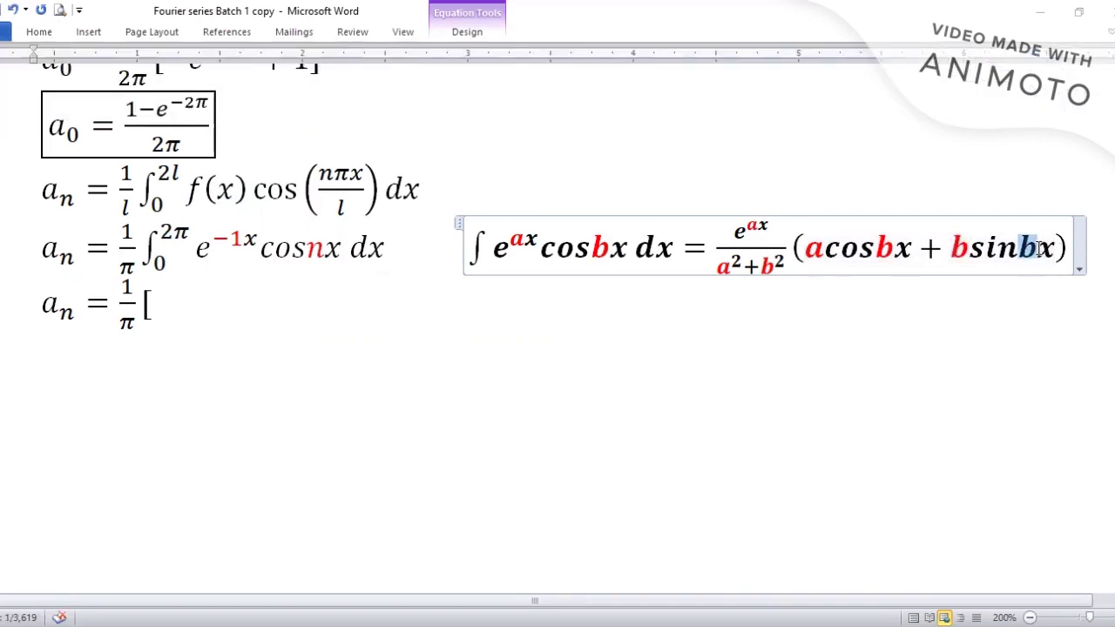
click(39, 33)
Step: After the opening bracket of the last a_n equation, add the fraction e^(−x) over (−1)²+n²
click(150, 301)
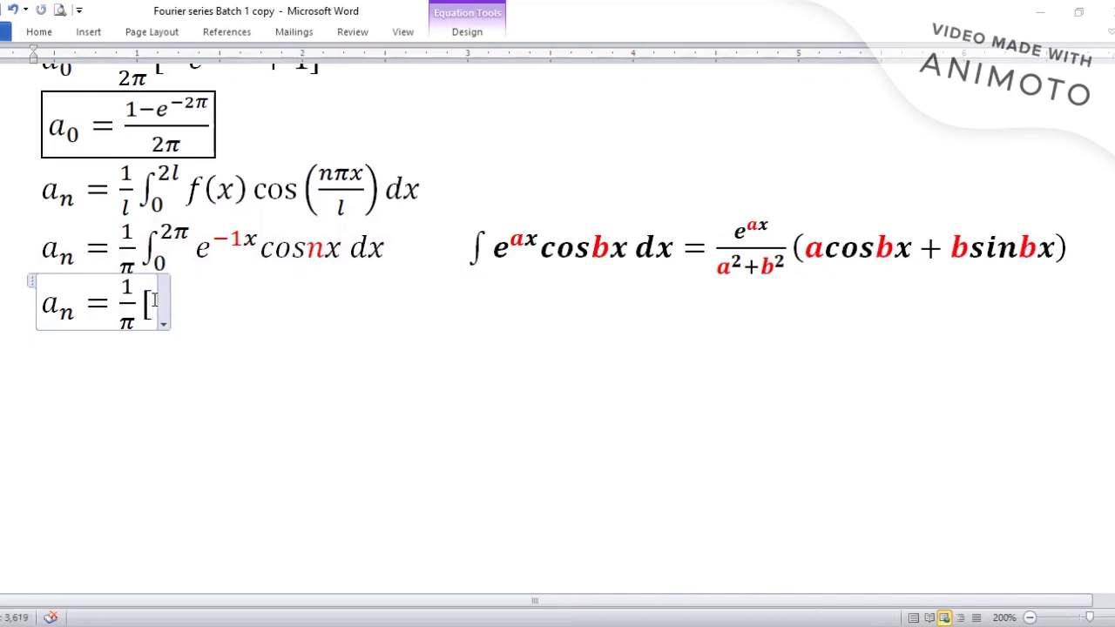
text(e^-x / )
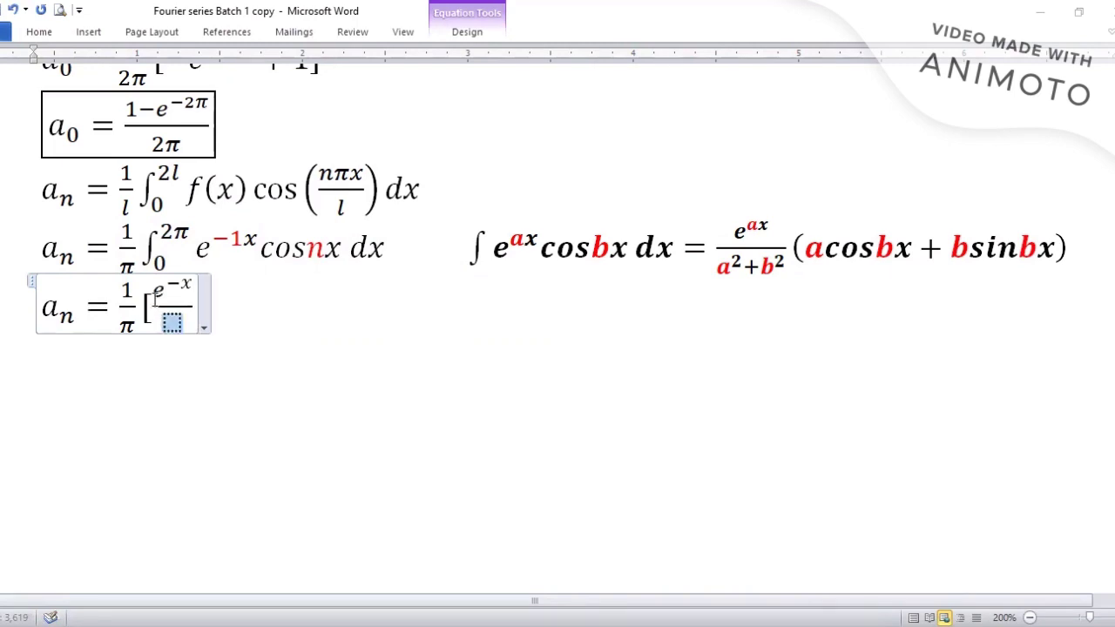
text(()
key(BackSpace)
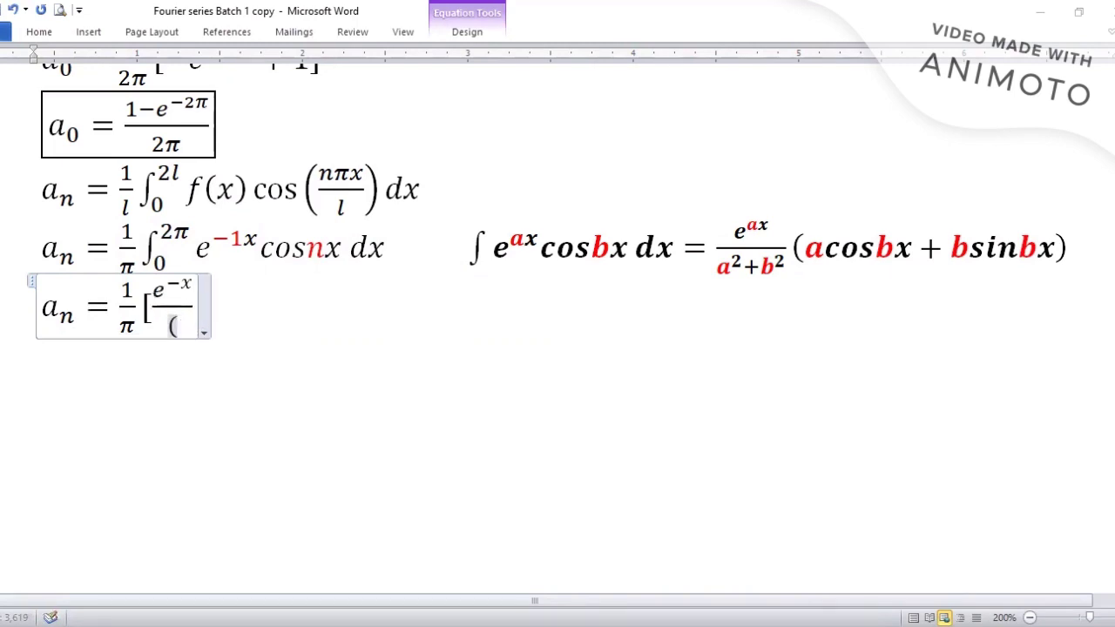
text(-1)^2)
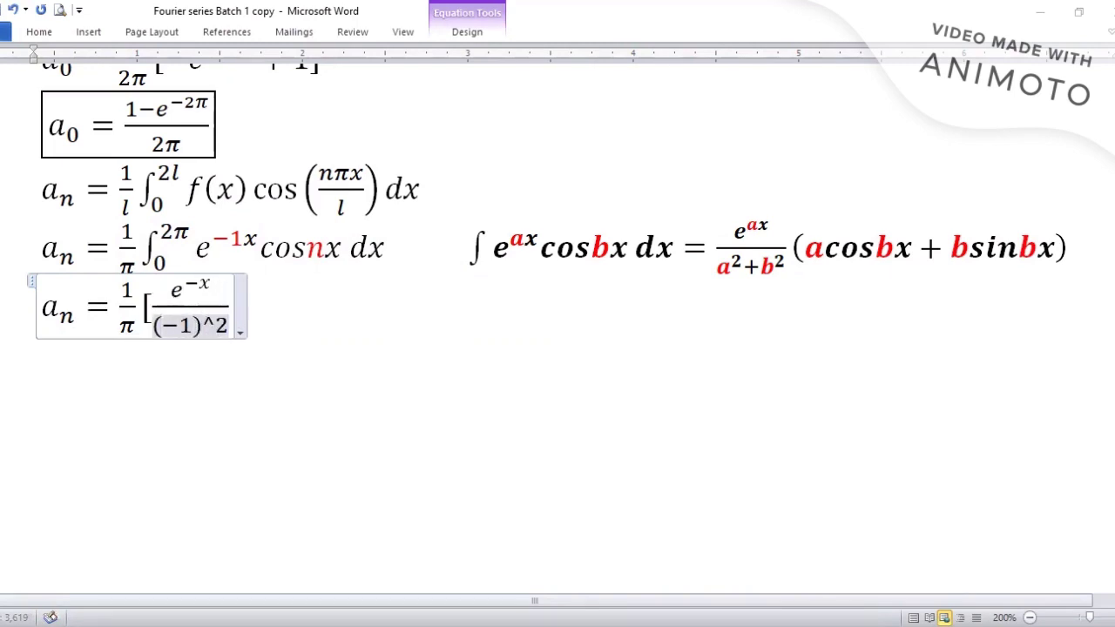
text(+n^2)
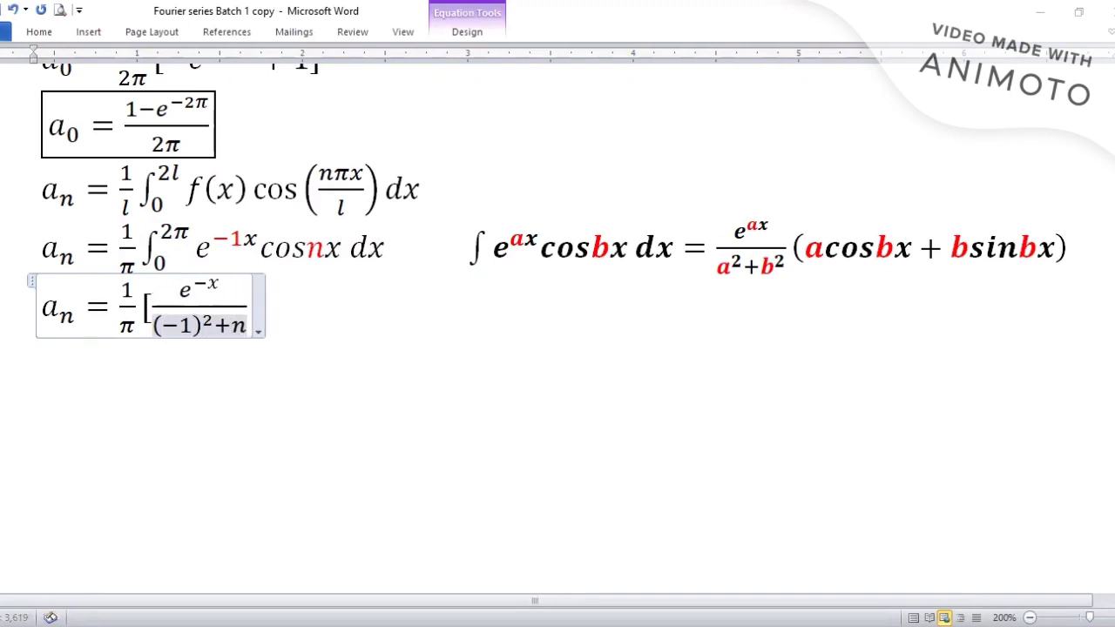
key(Right)
key(Right)
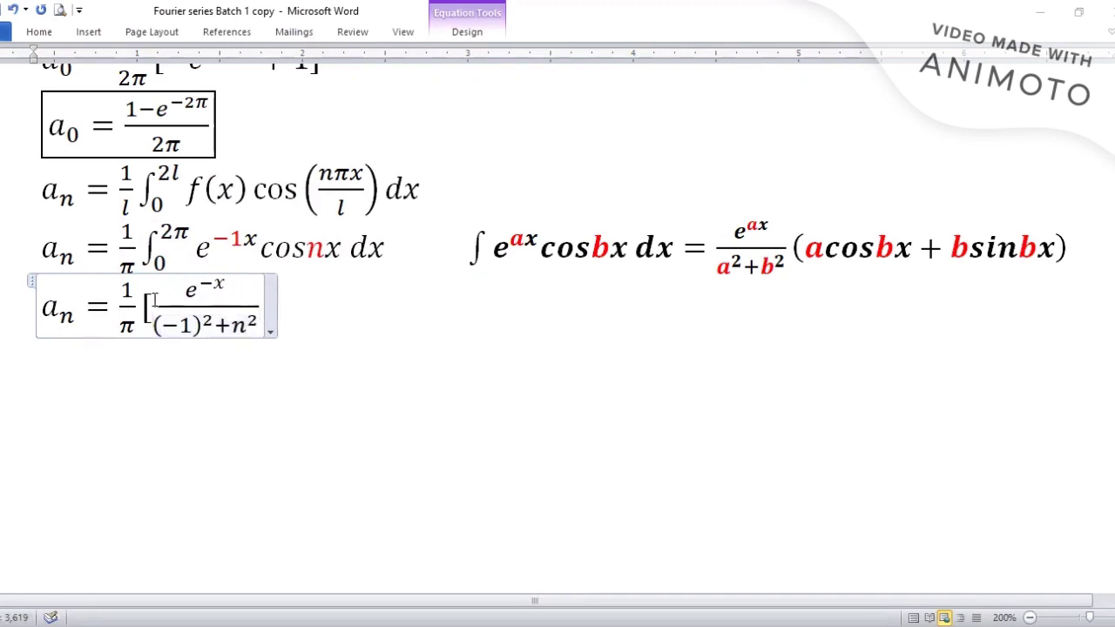
Step: Complete the a_n equation with (−1.cosnx + n.sinnx), closing the square bracket with lower limit 0 and upper limit 2π
text((-1)
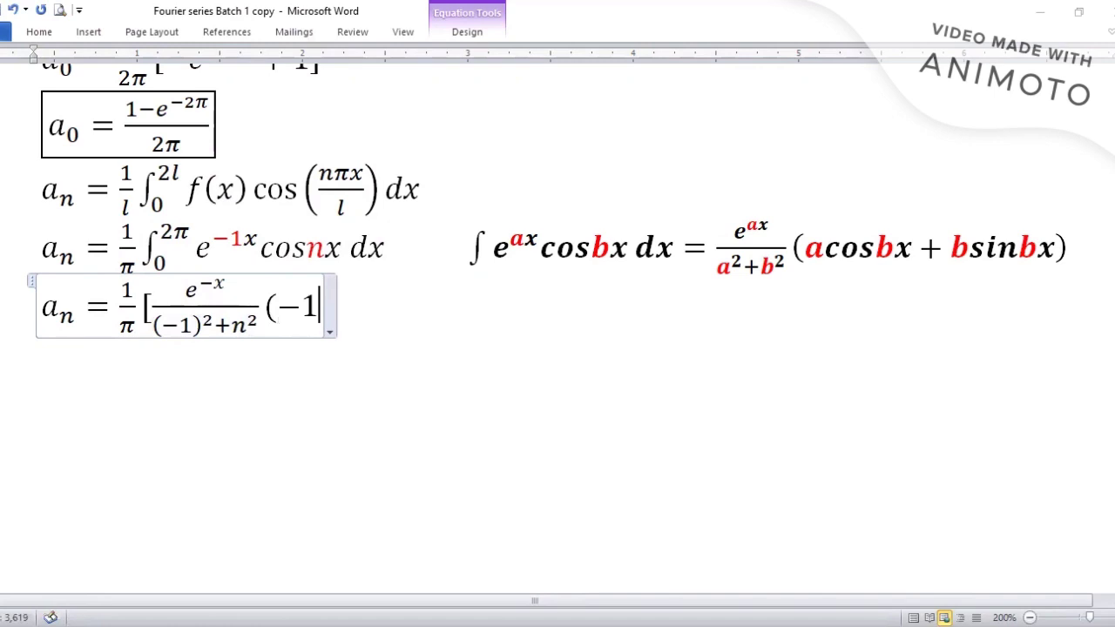
text(.cosnx)
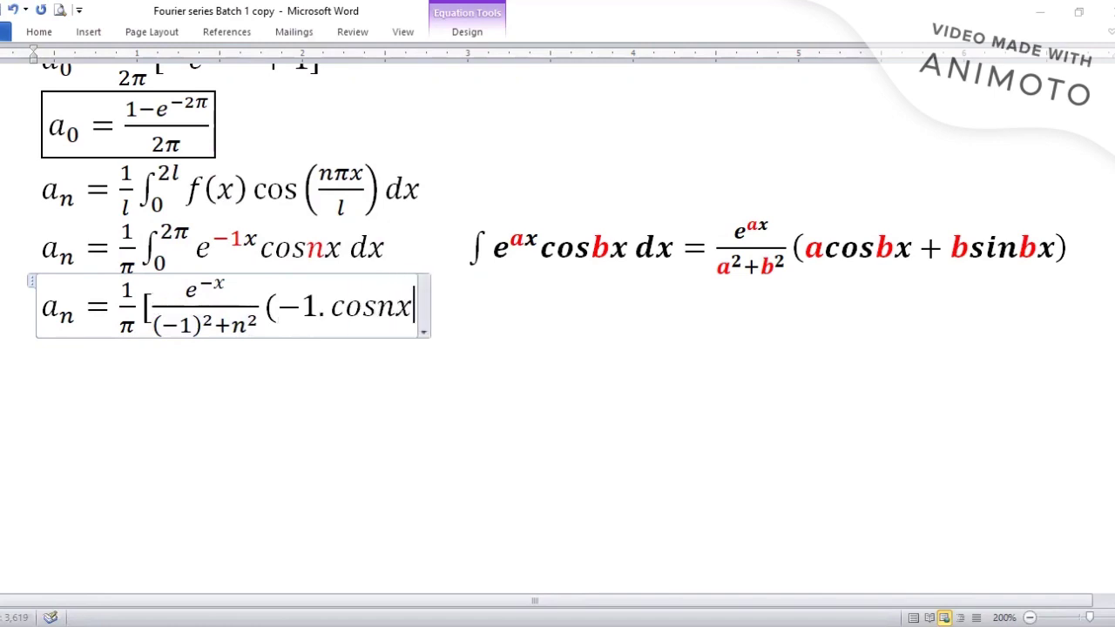
text(+n.si)
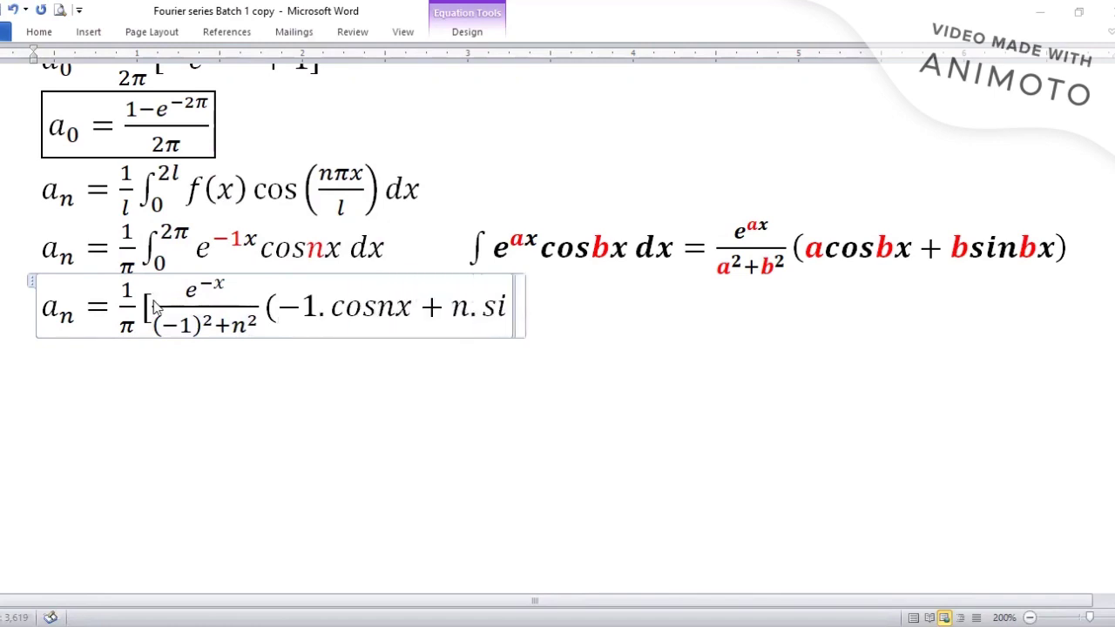
text(nx)
key(BackSpace)
text(nx)
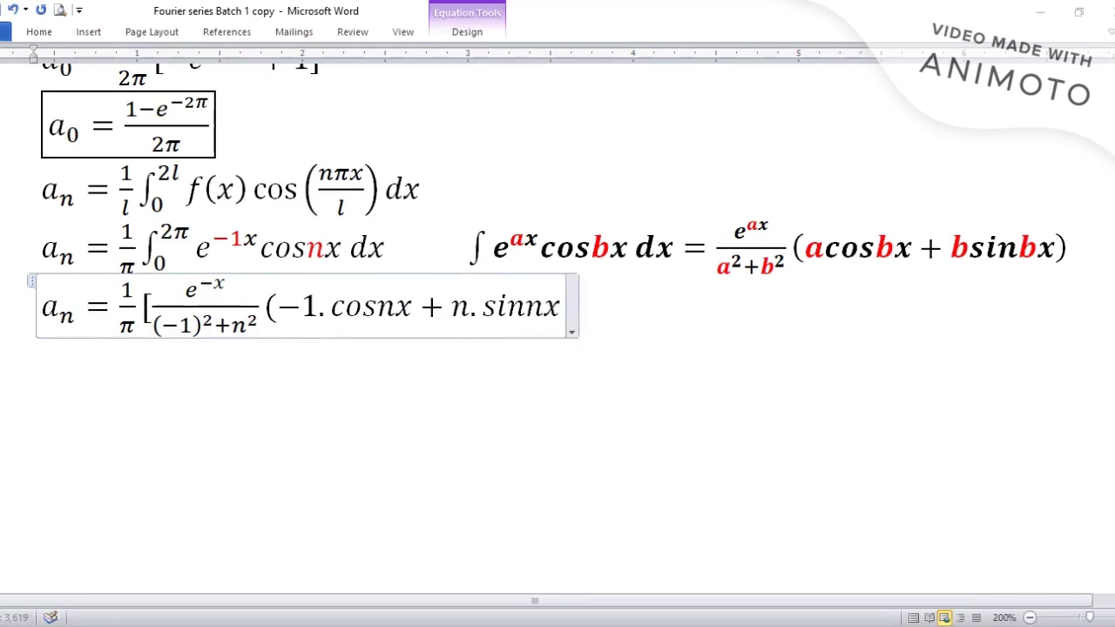
text()]_0)
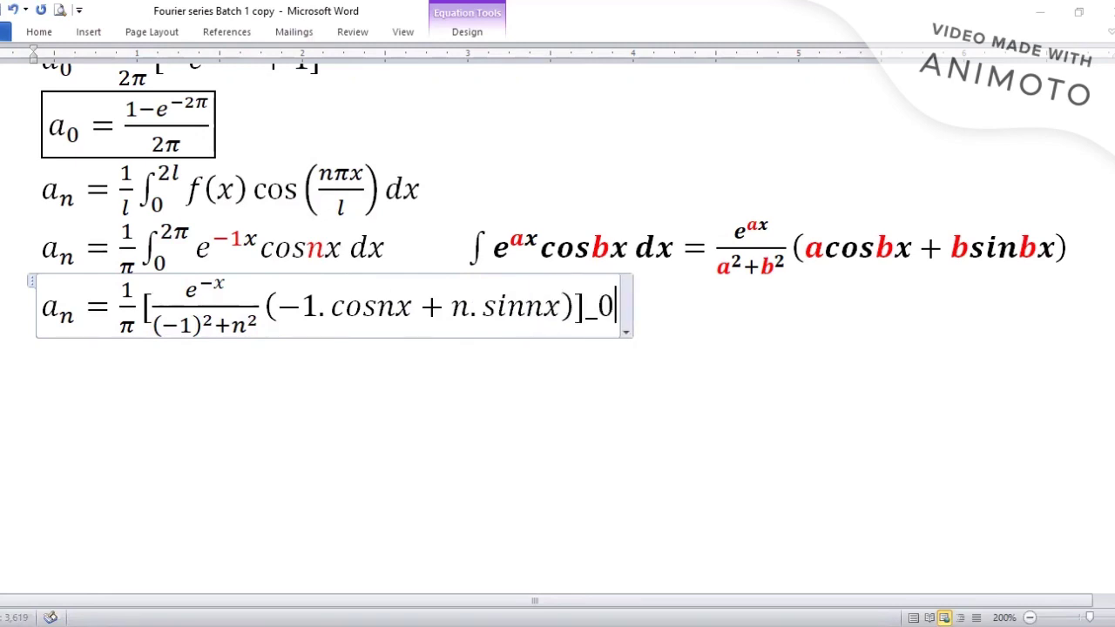
text(^)
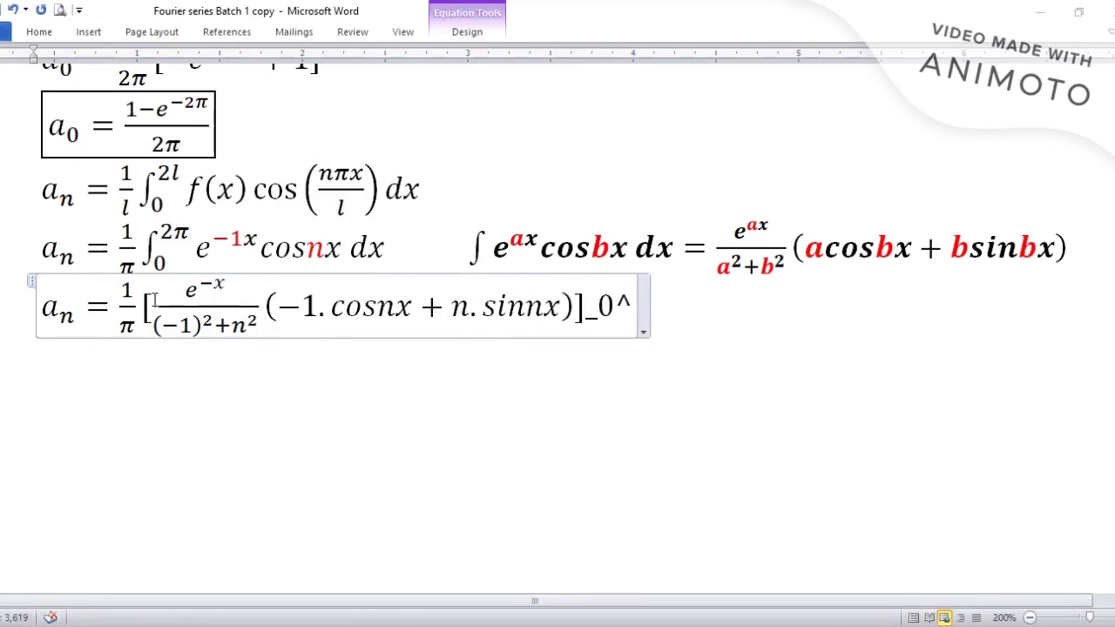
text(2\pi)
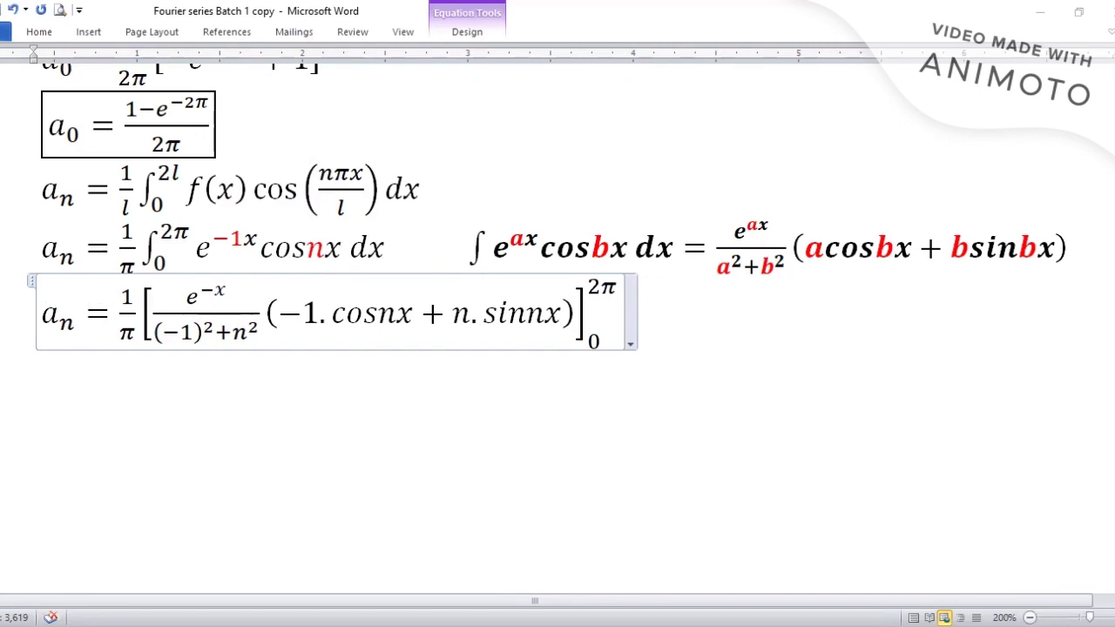
Step: Strike through the n.sinnx term in the evaluated a_n equation
scroll(244, 377, down, 2)
click(445, 242)
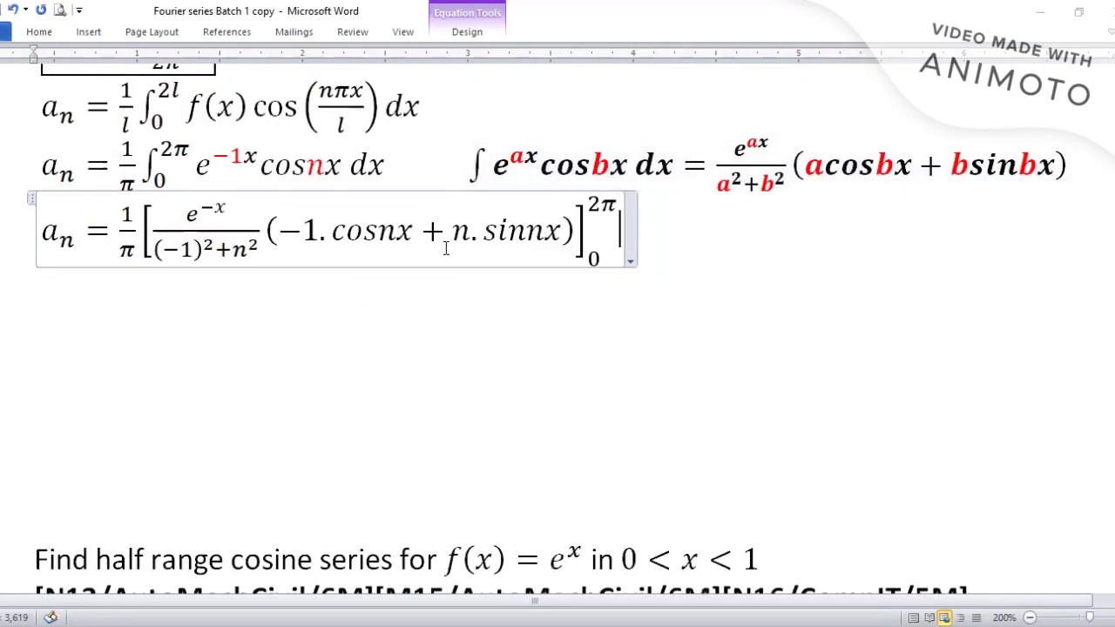
key(shift+Right)
key(shift+Right)
key(shift+Right)
key(shift+Right)
key(shift+Right)
key(shift+Right)
key(shift+Right)
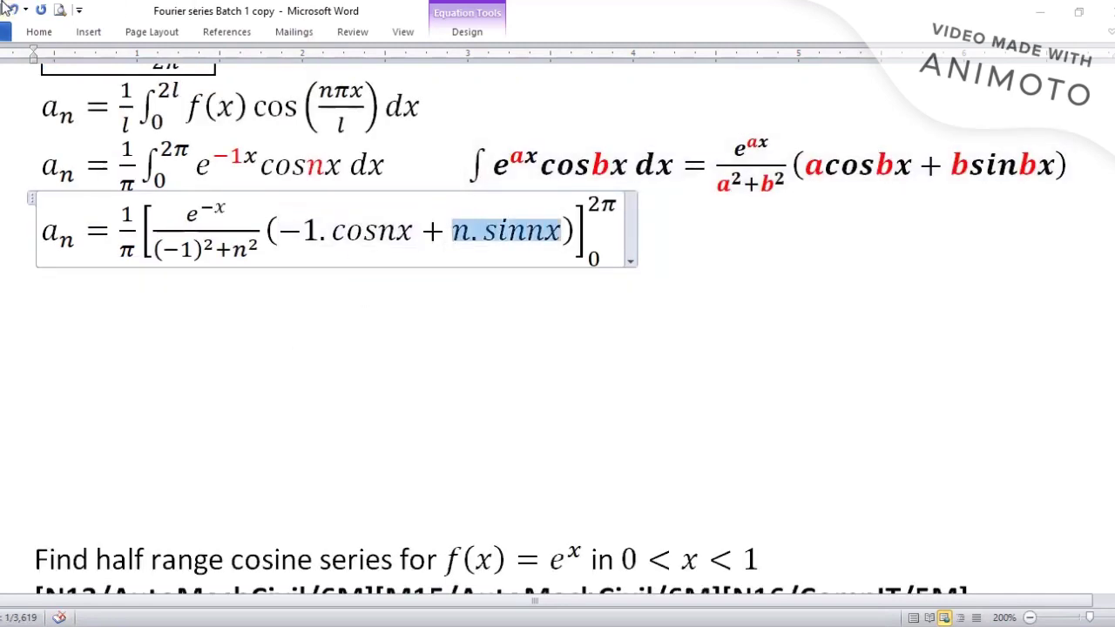
click(35, 35)
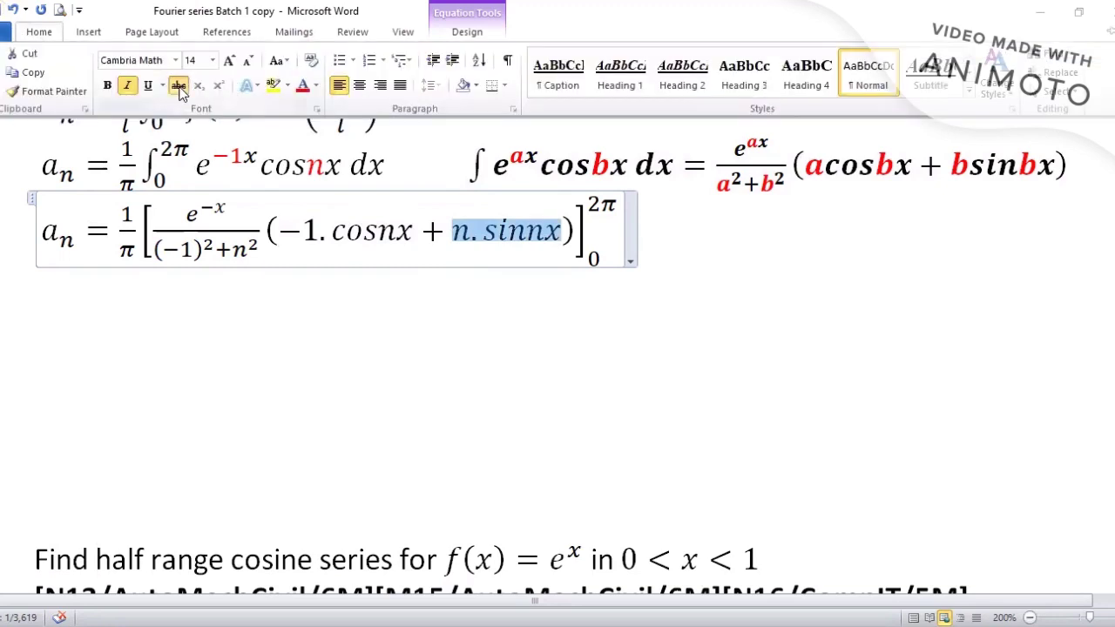
click(179, 88)
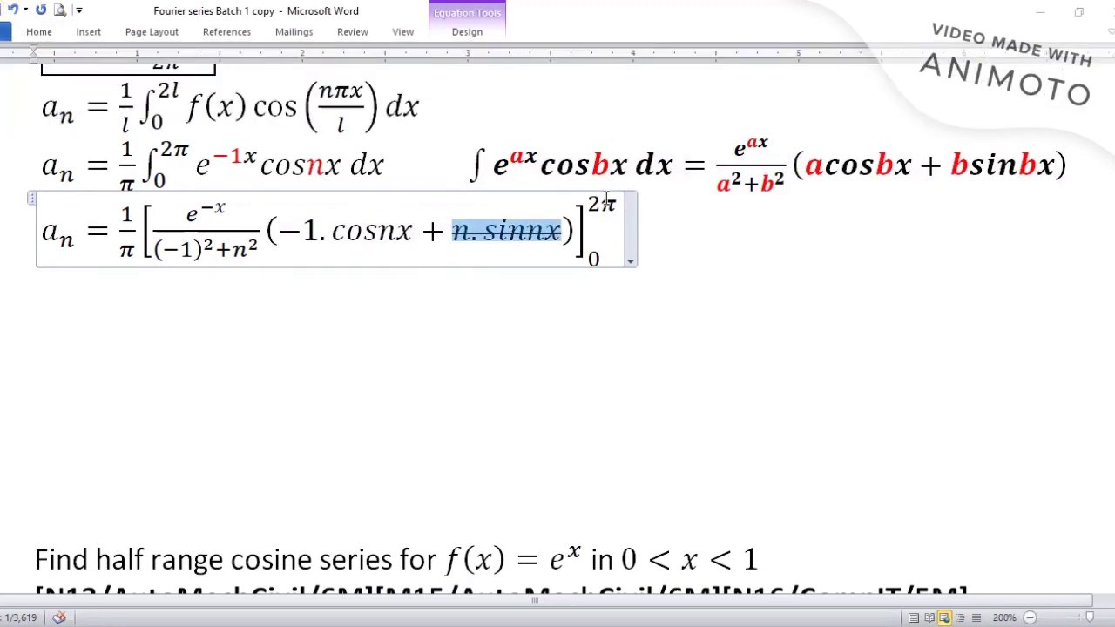
Step: Start a new equation on the line below the struck-through a_n equation, reading a_n = 1/π followed by an opening square bracket
click(670, 241)
key(Return)
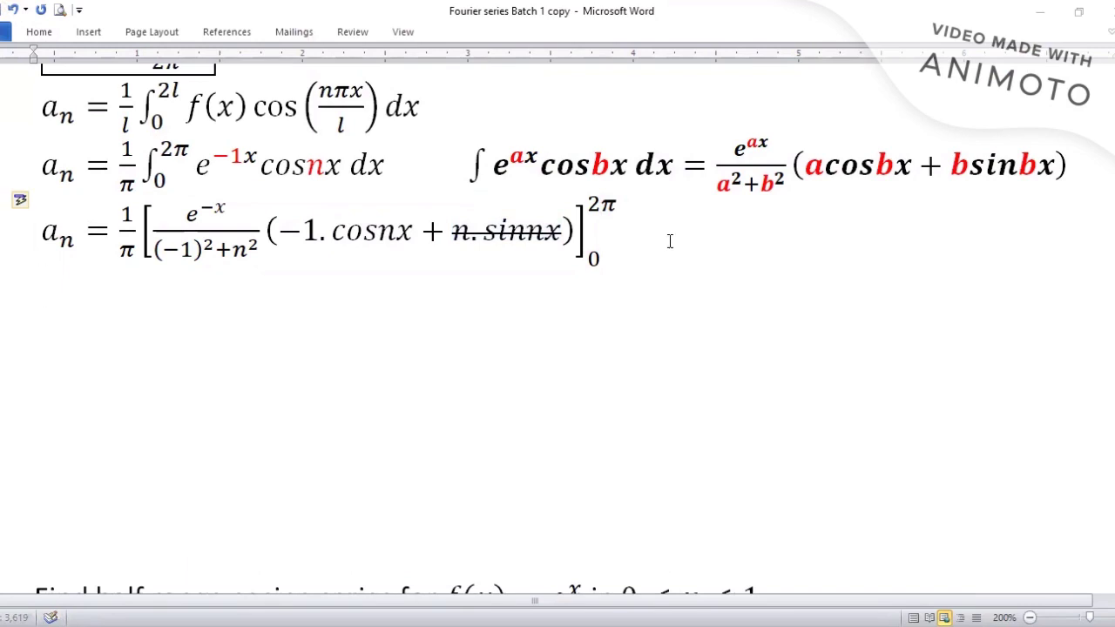
key(alt+equal)
text(a_n =)
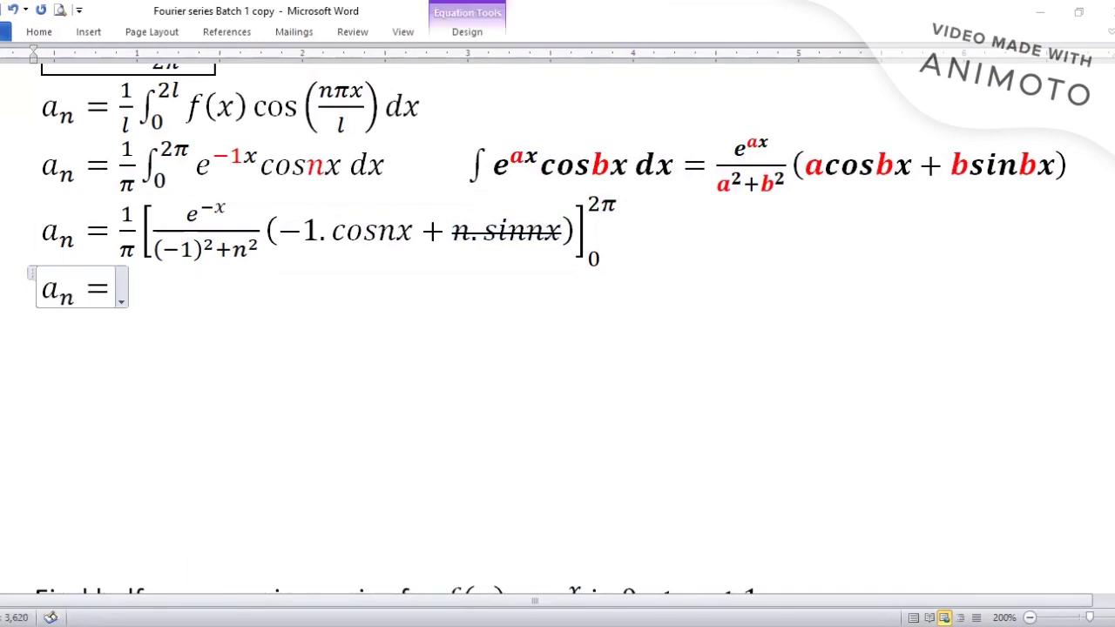
text( 1/\pi )
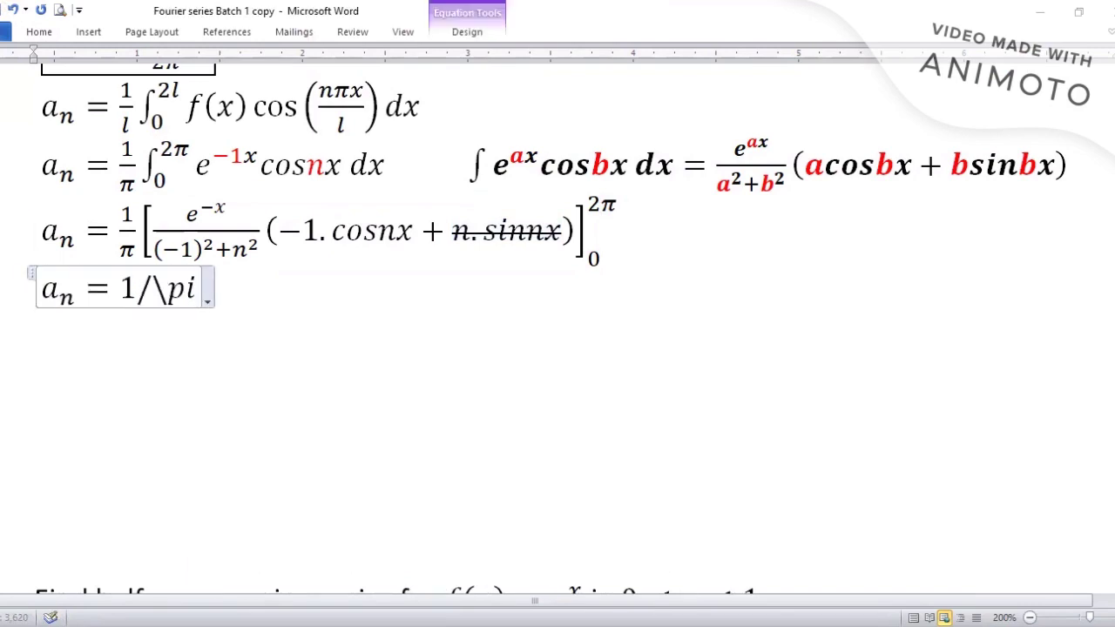
key(BackSpace)
key(BackSpace)
key(BackSpace)
key(BackSpace)
text(π [)
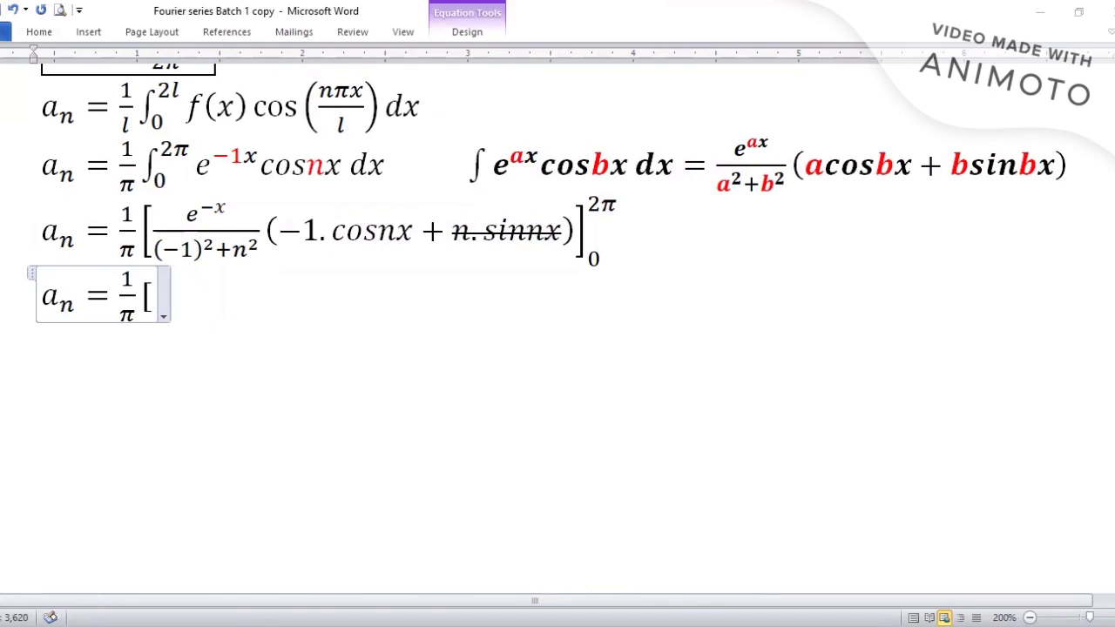
Step: After the opening bracket of the new a_n equation, add the fraction −e^(−x)cosnx over 1+n²
text(e^-x)
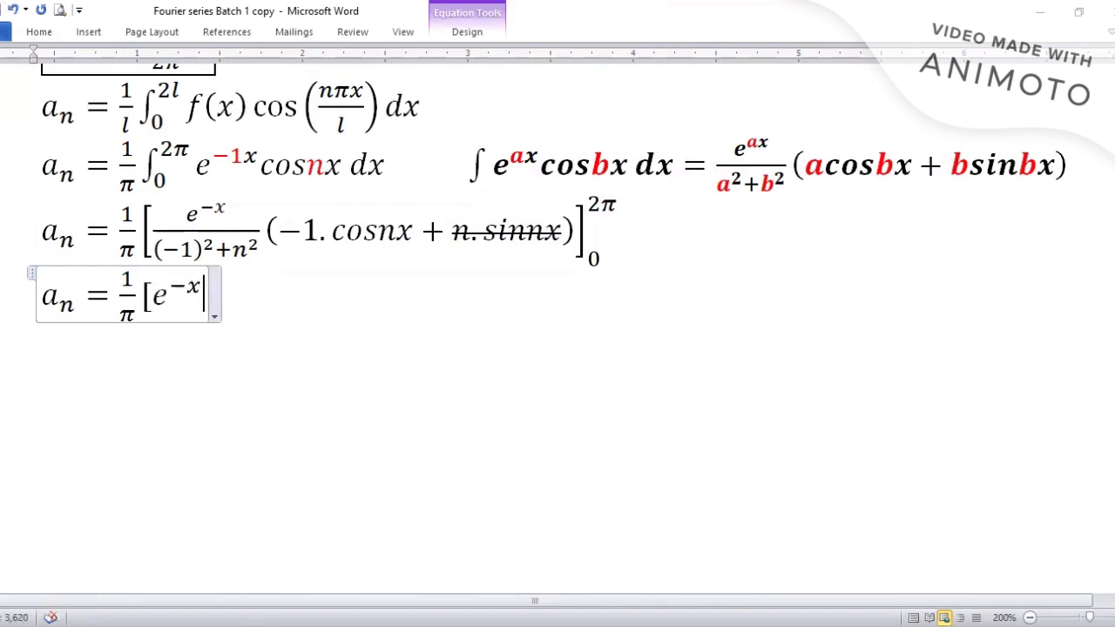
key(BackSpace)
key(BackSpace)
text(()
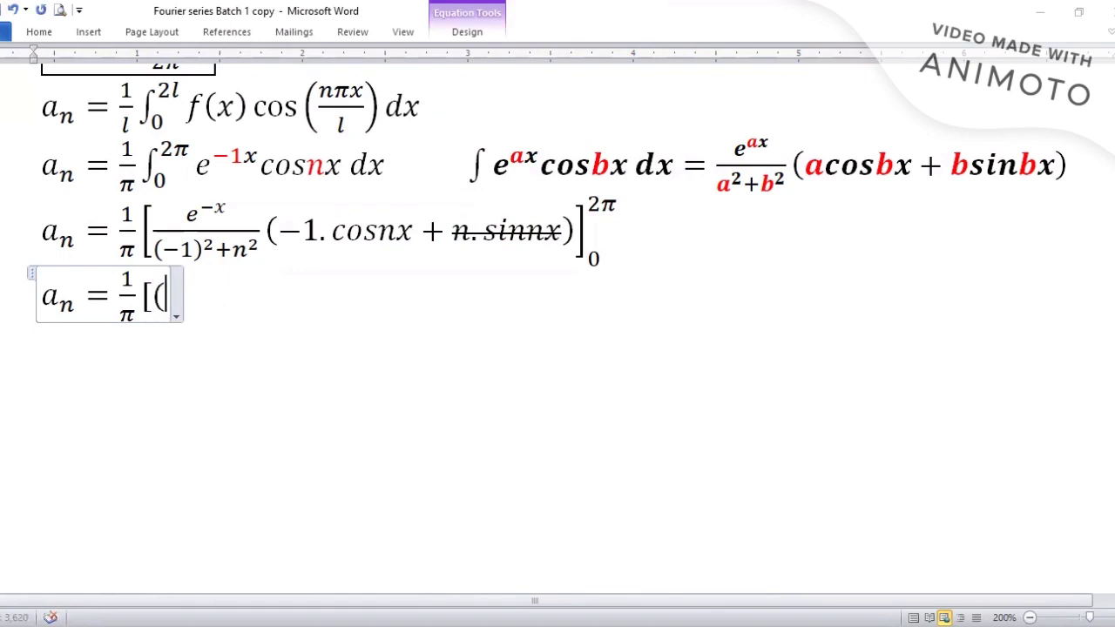
text(-e^-x co)
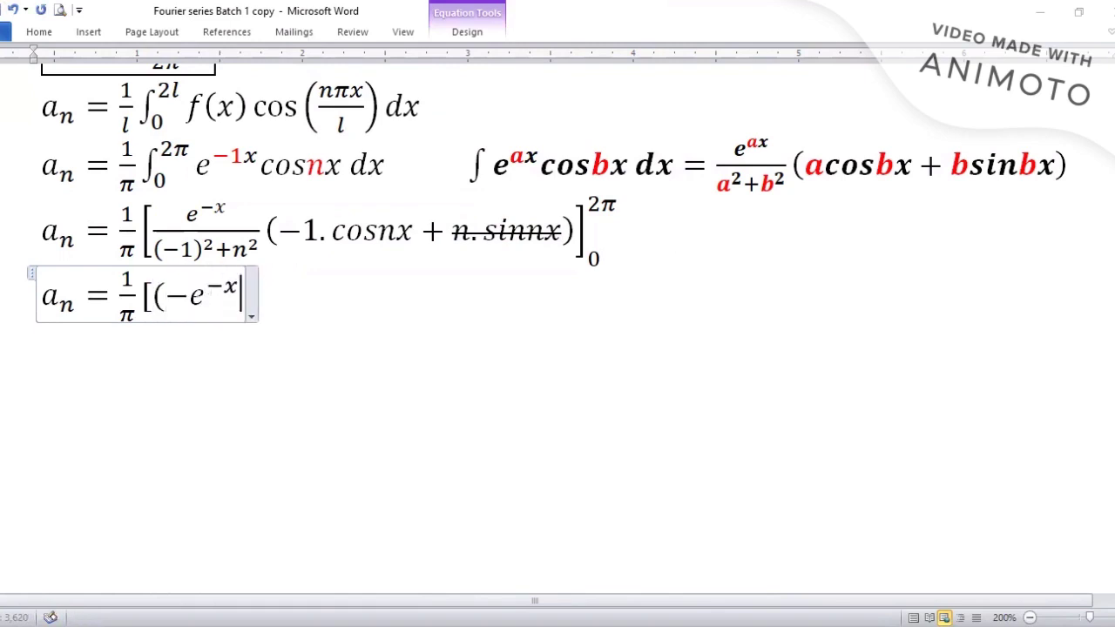
text(s)
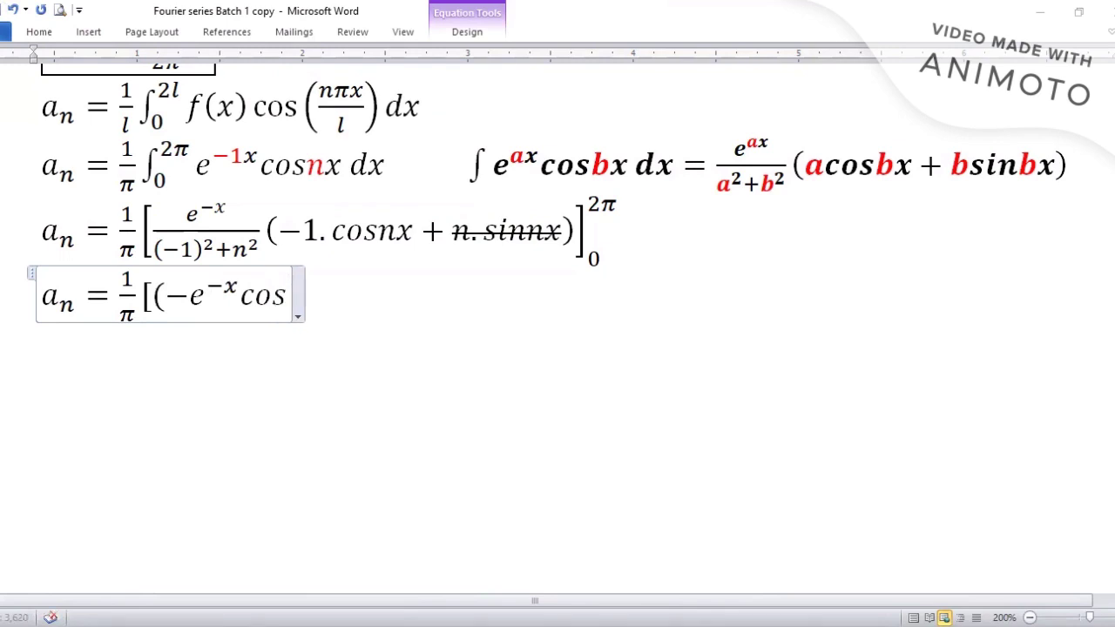
text(nx)/ )
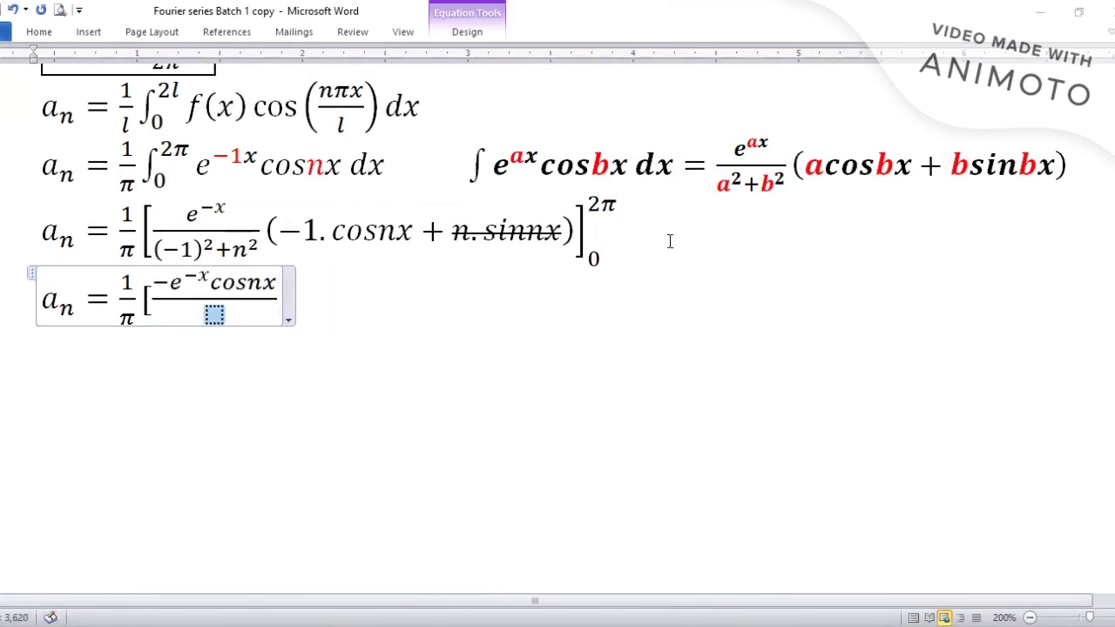
text(1+n^2)
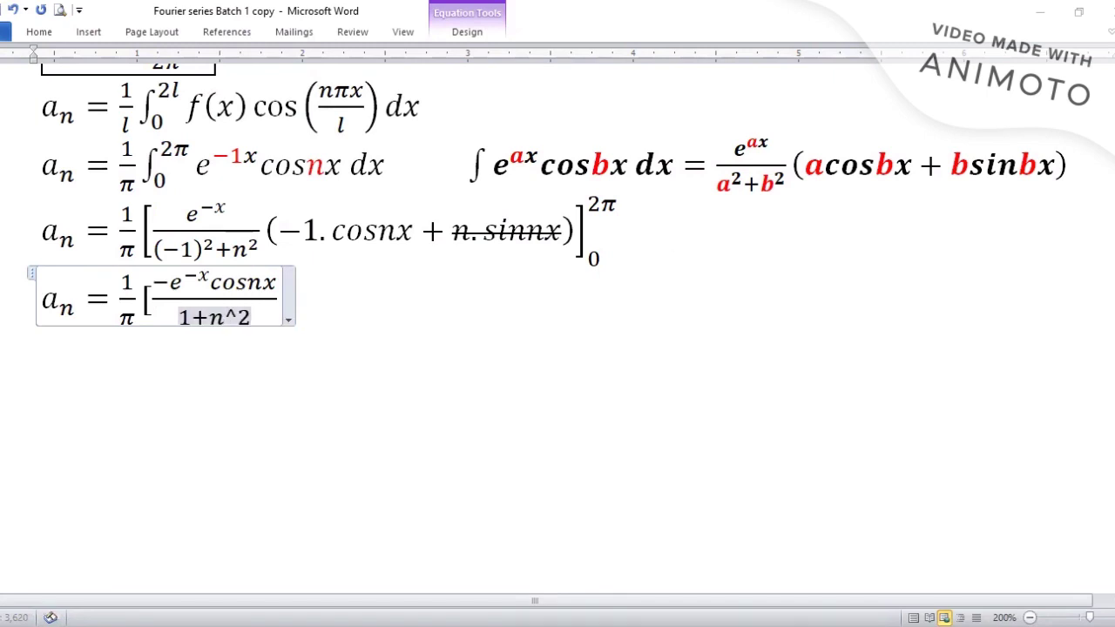
Step: Close the square bracket of the simplified a_n equation with lower limit 0 and upper limit 2π
text( ])
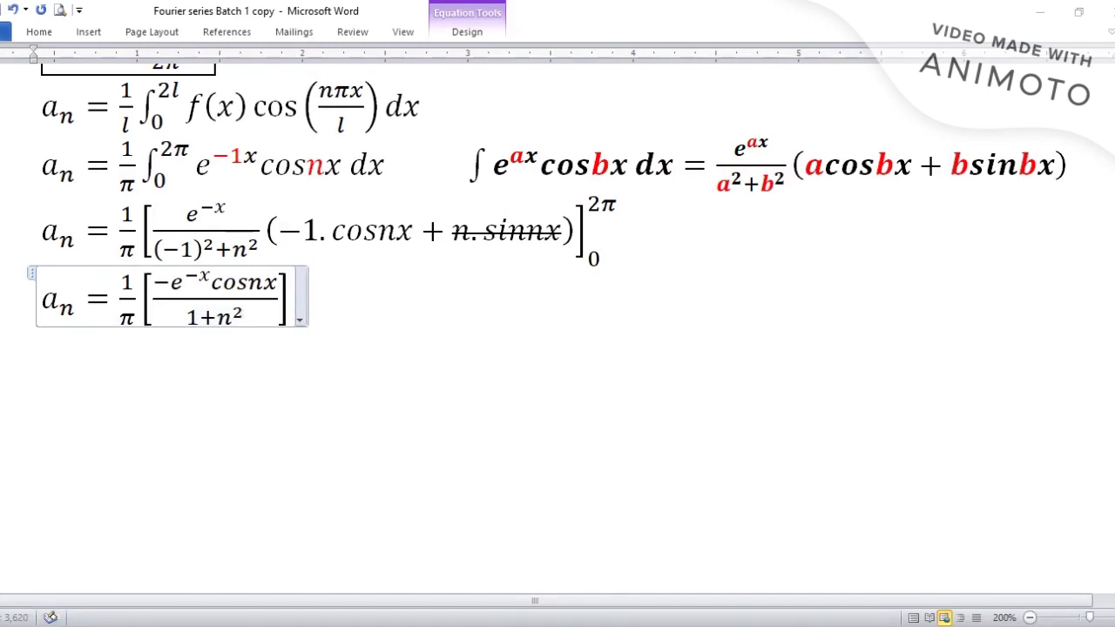
text(_0^2)
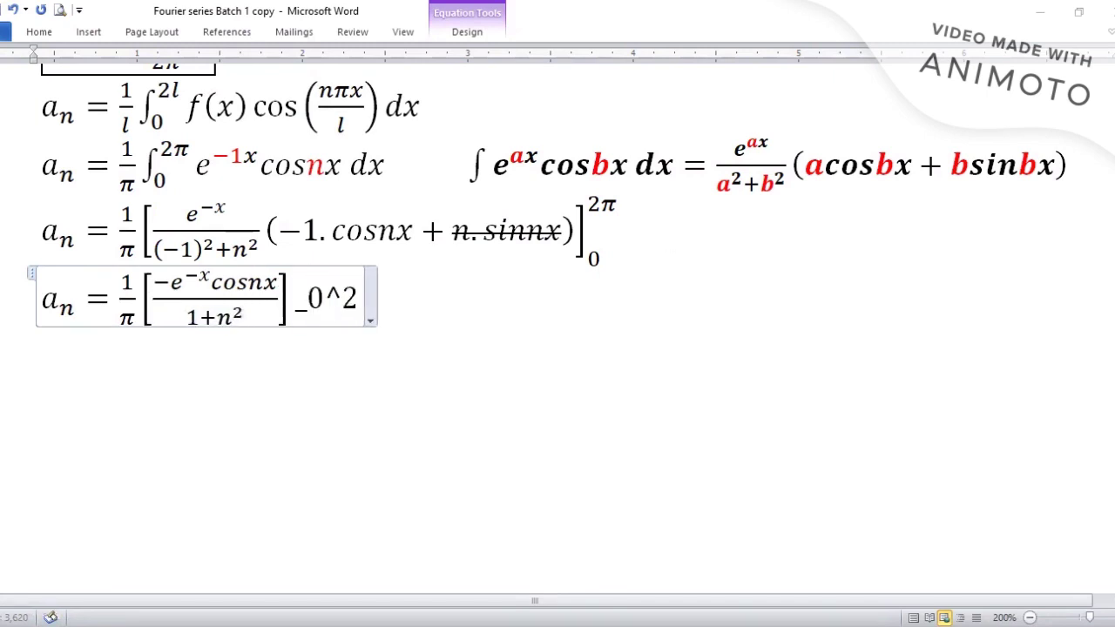
text(\pi)
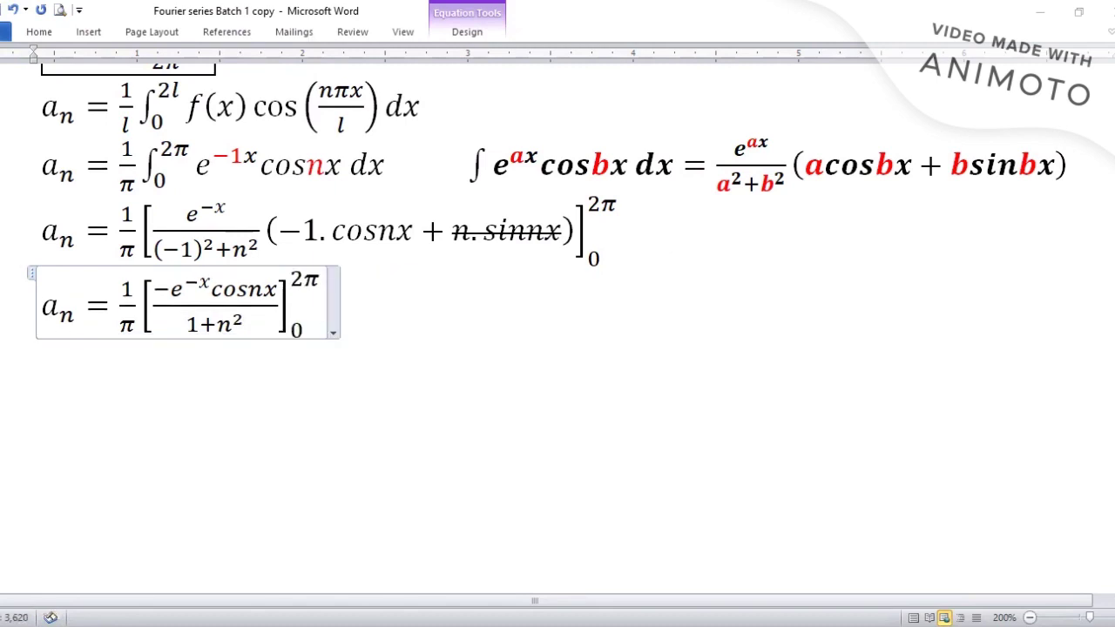
click(207, 211)
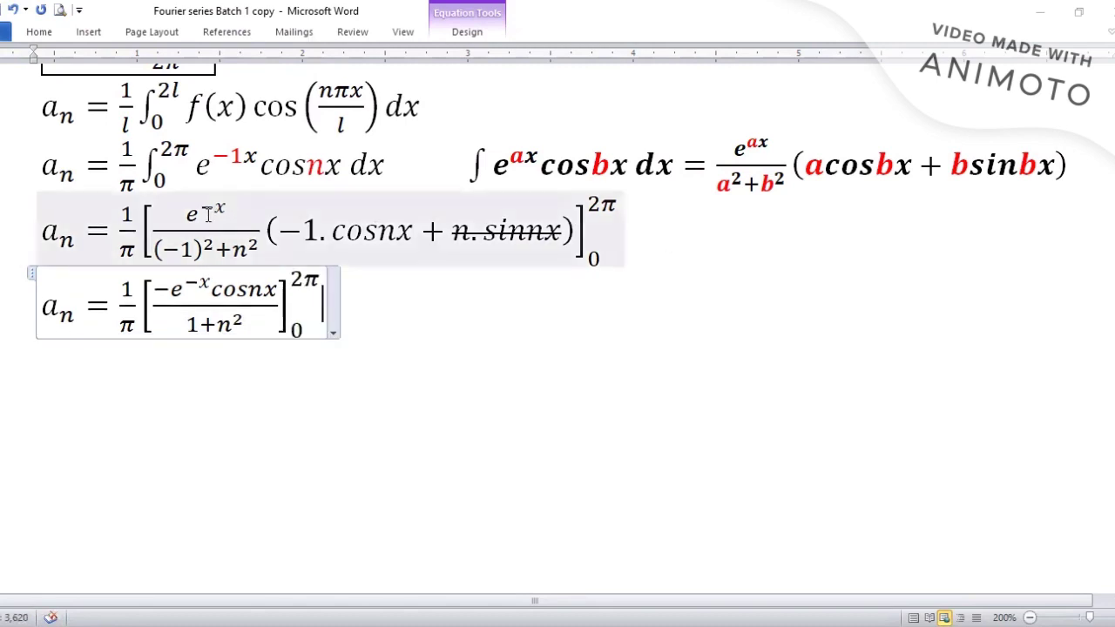
click(374, 231)
click(213, 229)
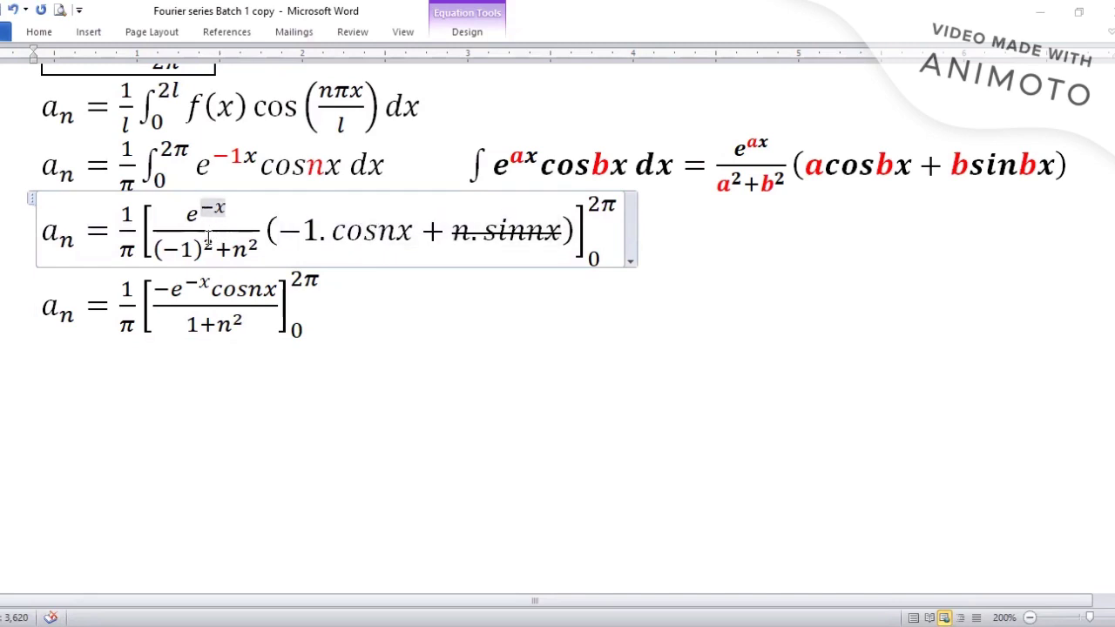
click(208, 244)
click(217, 324)
Step: Begin another equation line below the simplified one, reading a_n = 1/π followed by an opening square bracket
click(440, 293)
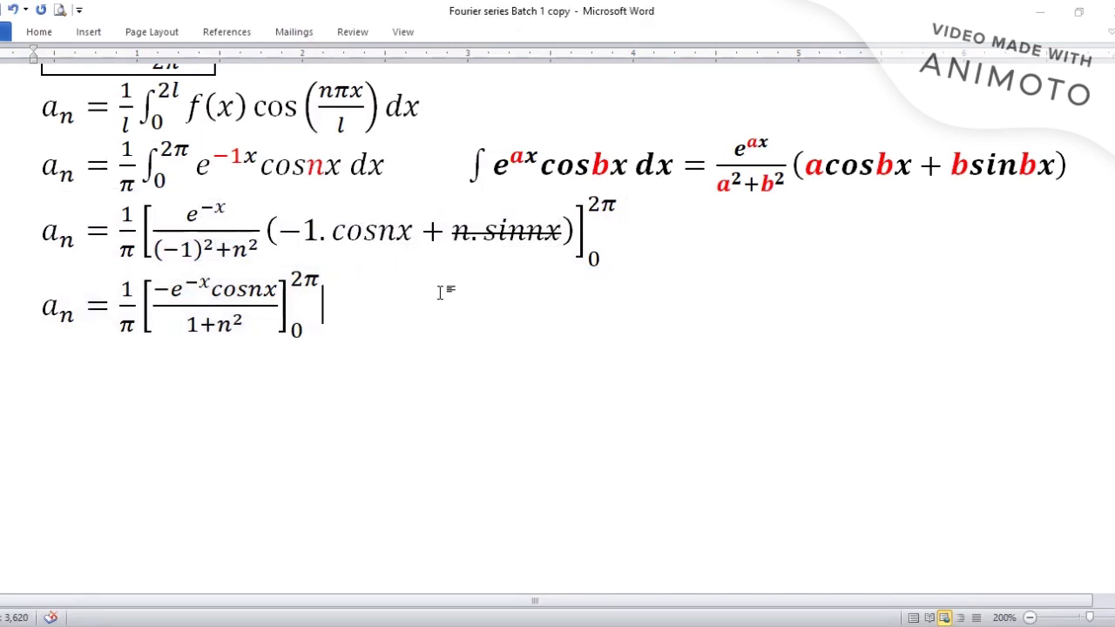
key(Return)
key(alt+equal)
text(a_n=1/\)
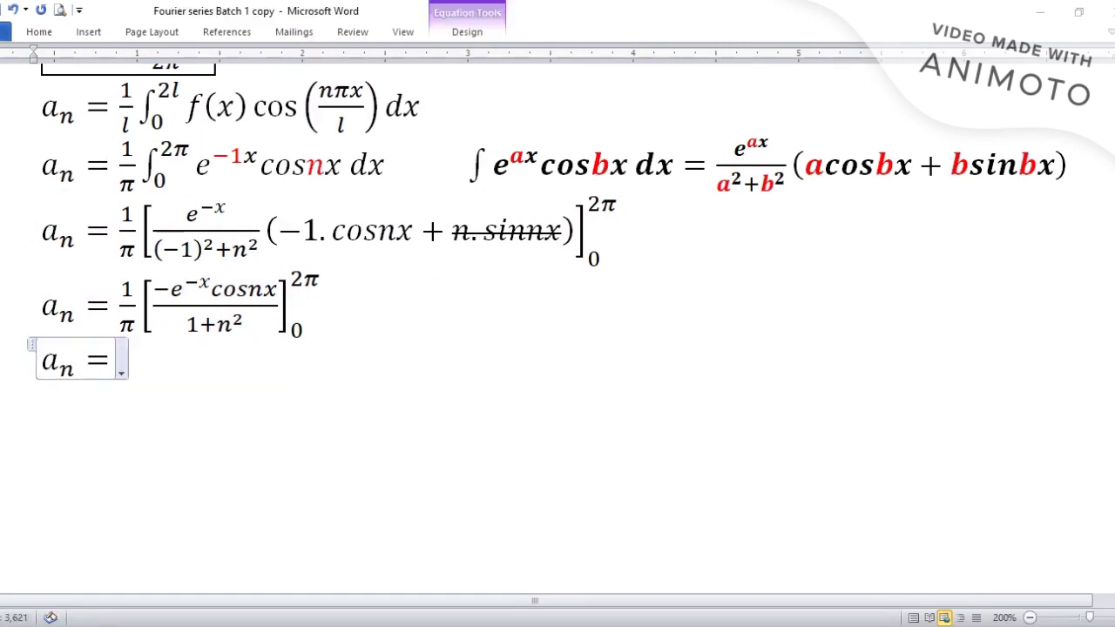
text(pi  [)
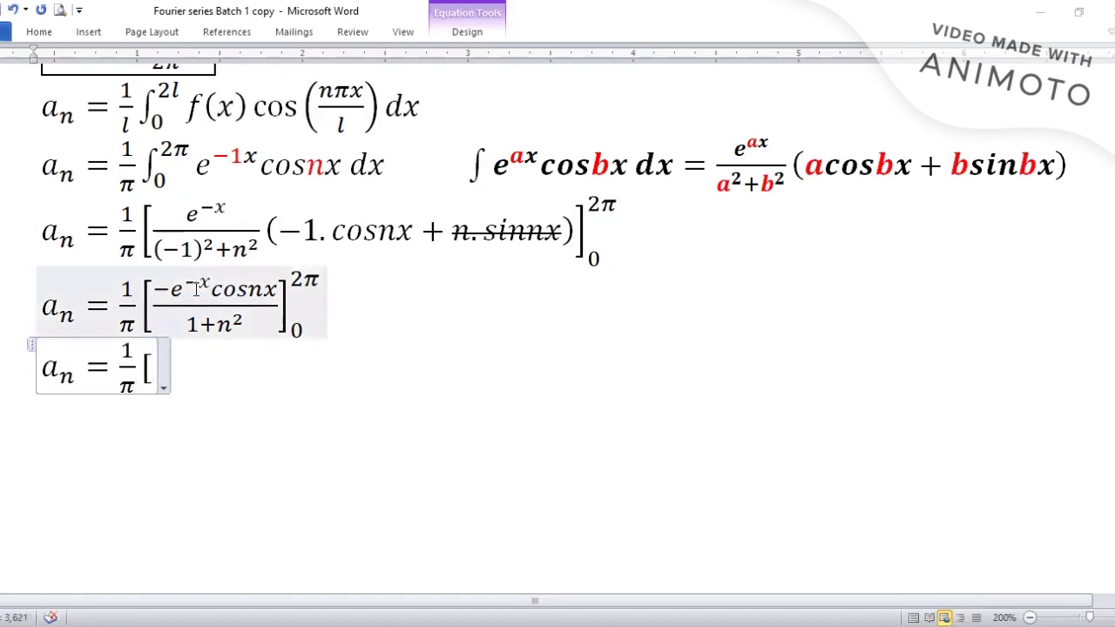
Step: Copy the fraction −e^(−x)cosnx over 1+n² from the line above into the new equation in parentheses, followed by a minus sign
click(158, 302)
key(shift+Right)
key(shift+Right)
key(shift+Right)
key(shift+Right)
key(shift+Right)
key(shift+Right)
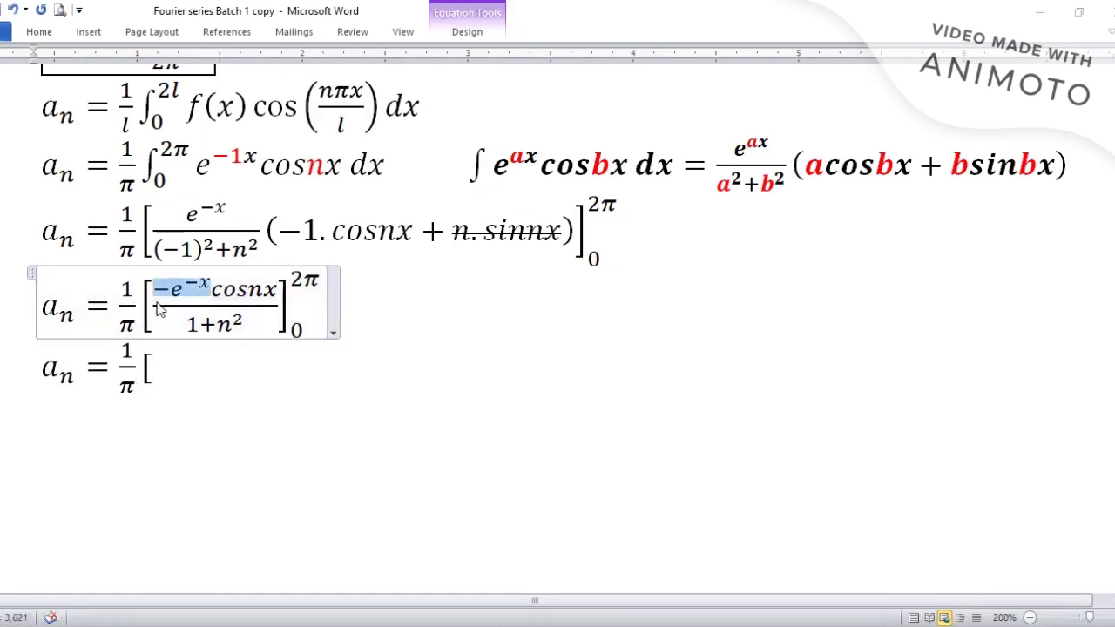
key(shift+Right)
key(shift+Right)
key(shift+Right)
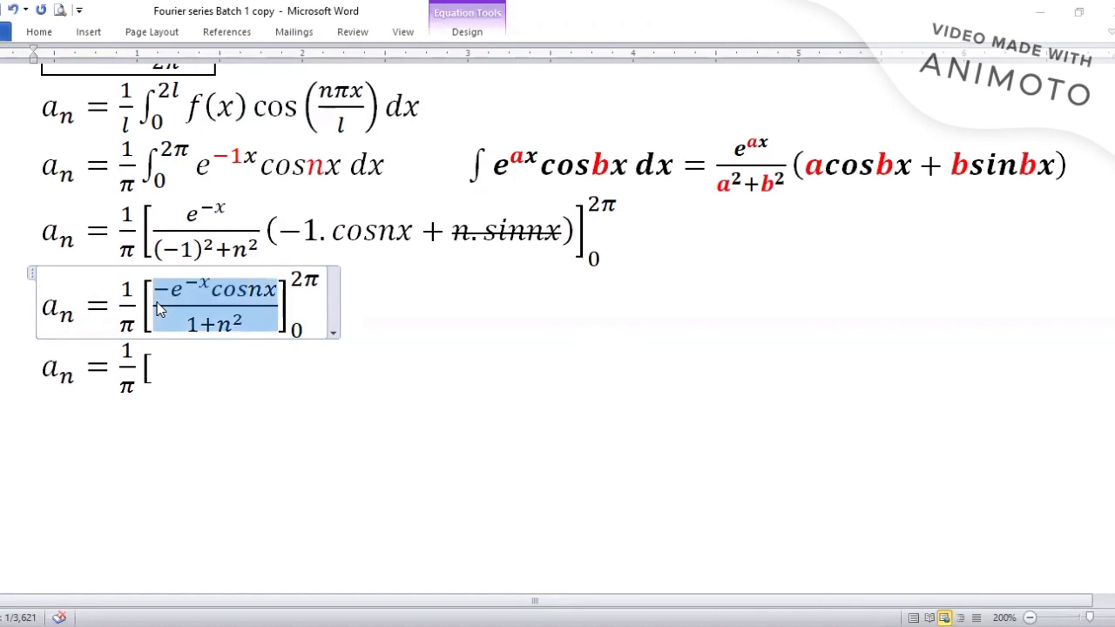
click(153, 366)
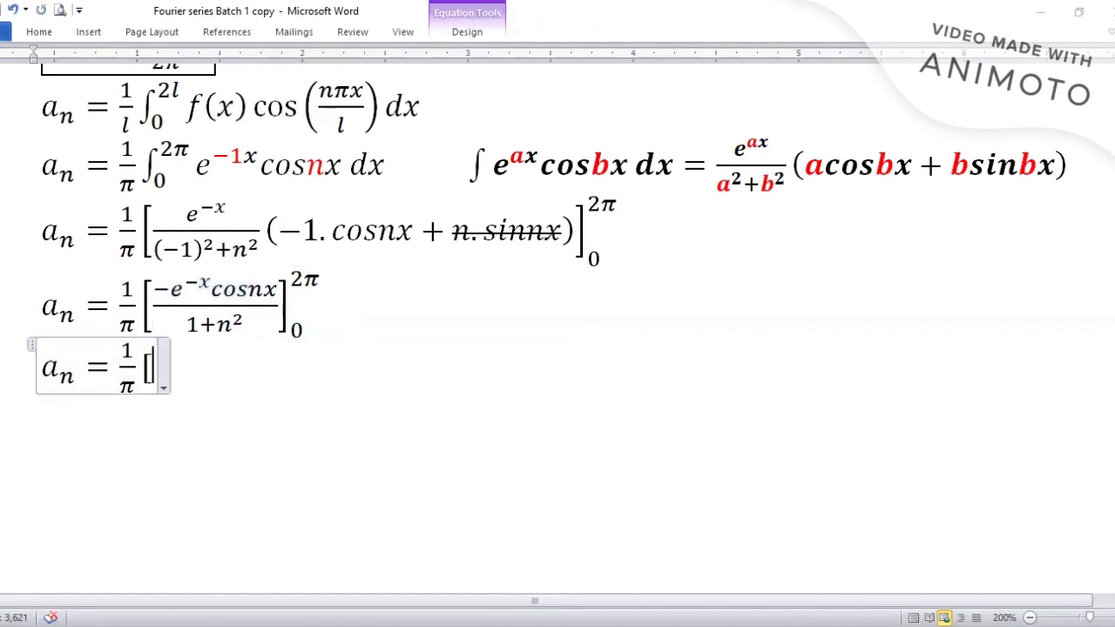
text(()
text(−e−xcosnx/(1+n2))
text()-)
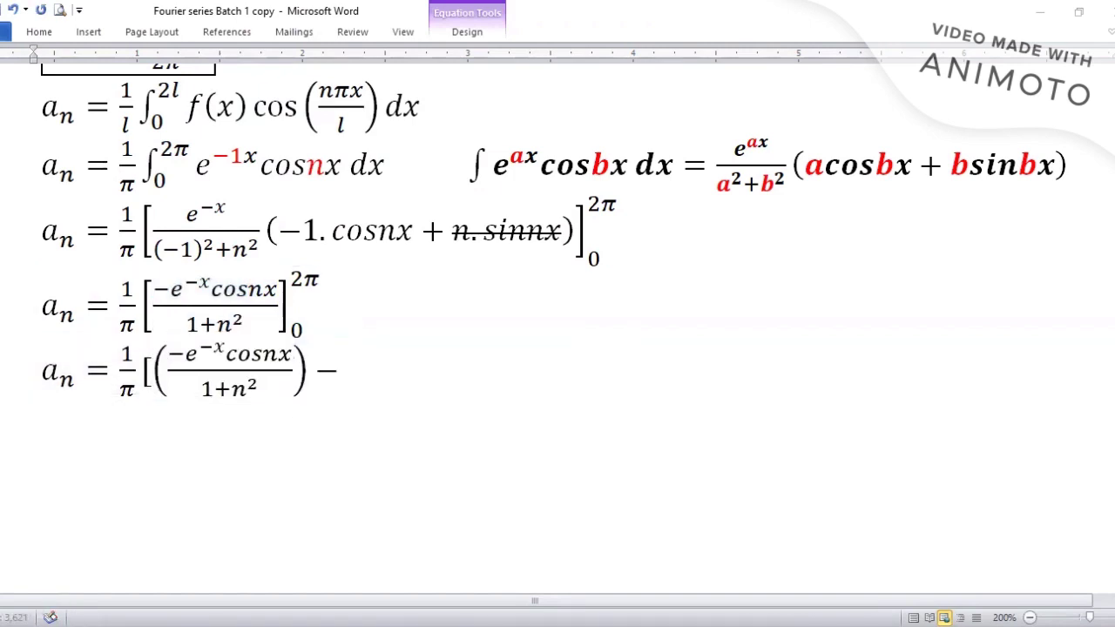
Step: Substitute 2π for x in both the exponent and the cosine of the parenthesised fraction, giving −e^(−2π)cosn2π
double_click(218, 348)
text(-2\pi)
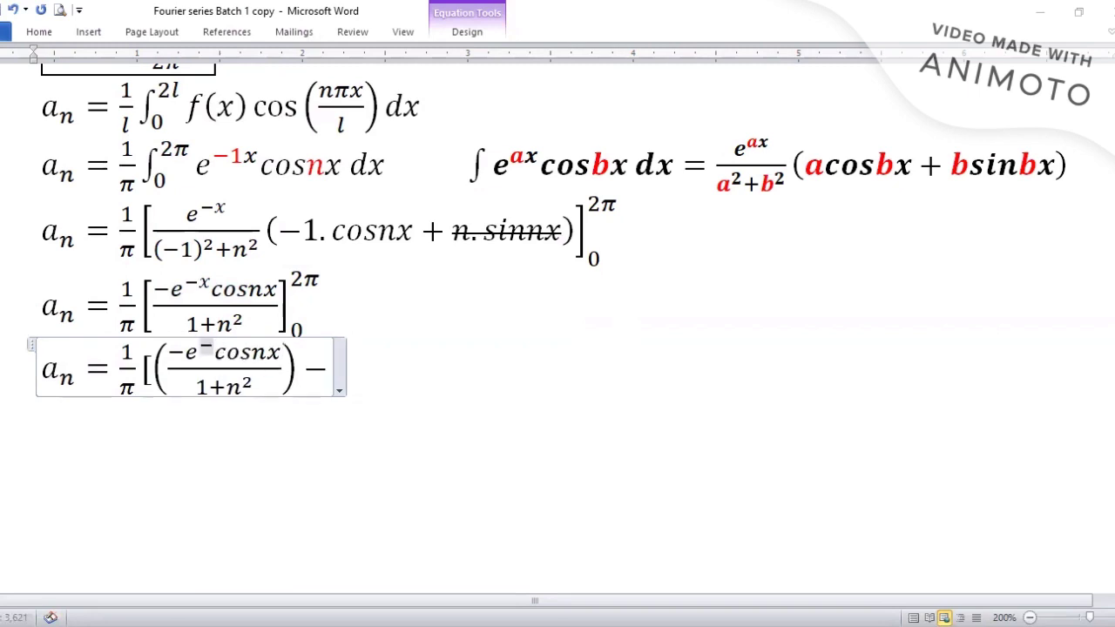
key(space)
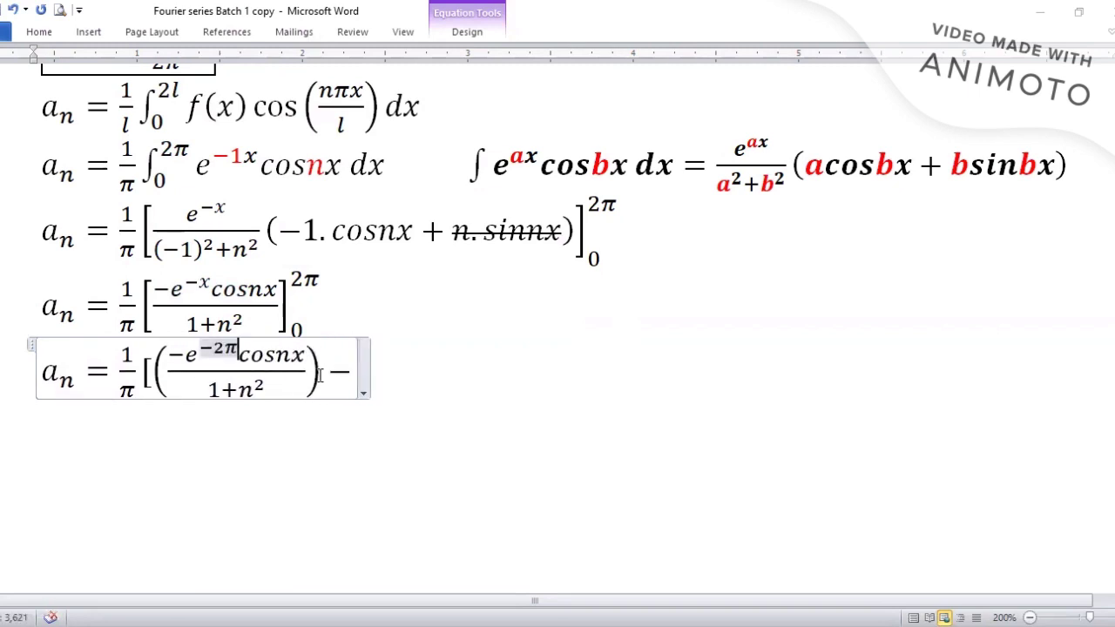
click(302, 356)
key(BackSpace)
text(2\pi)
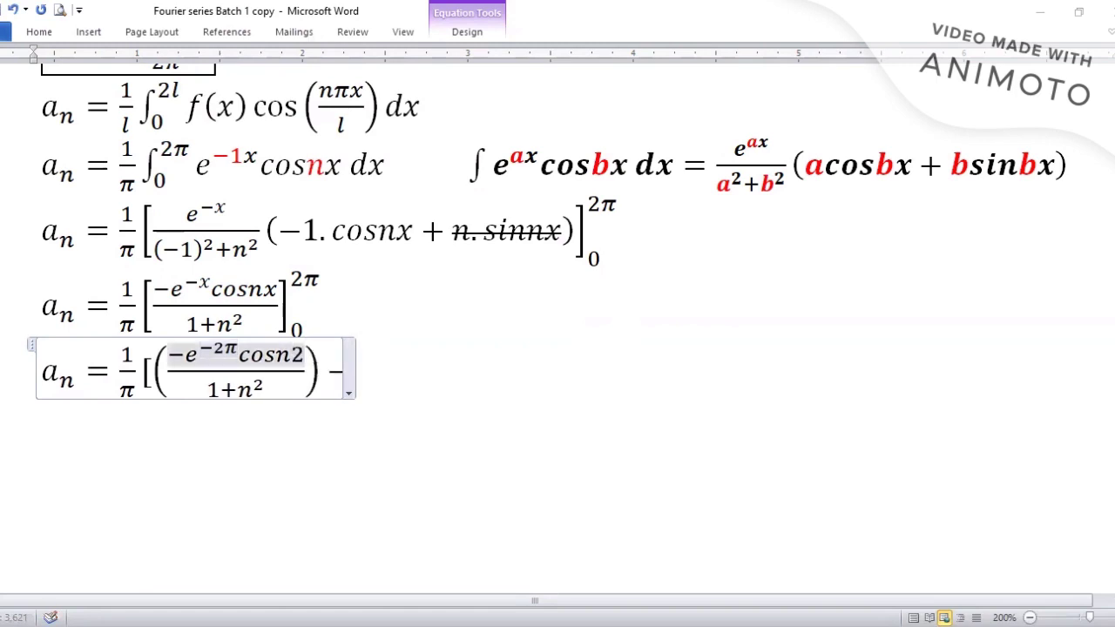
key(space)
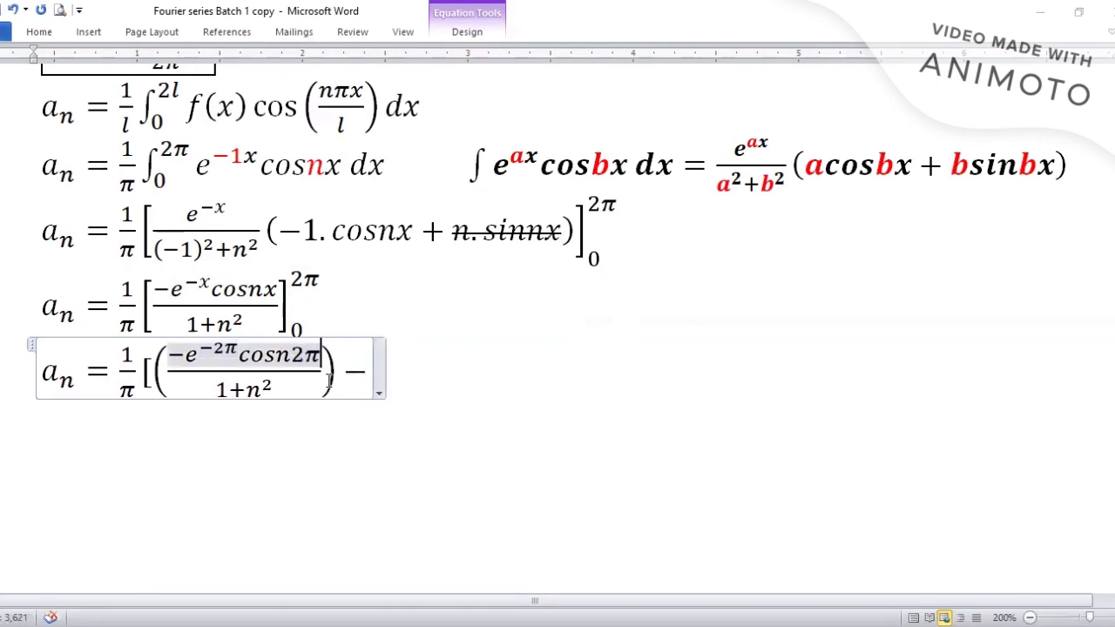
Step: After the minus sign, paste the copied fraction in a second pair of parentheses and close the square bracket
click(362, 371)
text(()
key(ctrl+v)
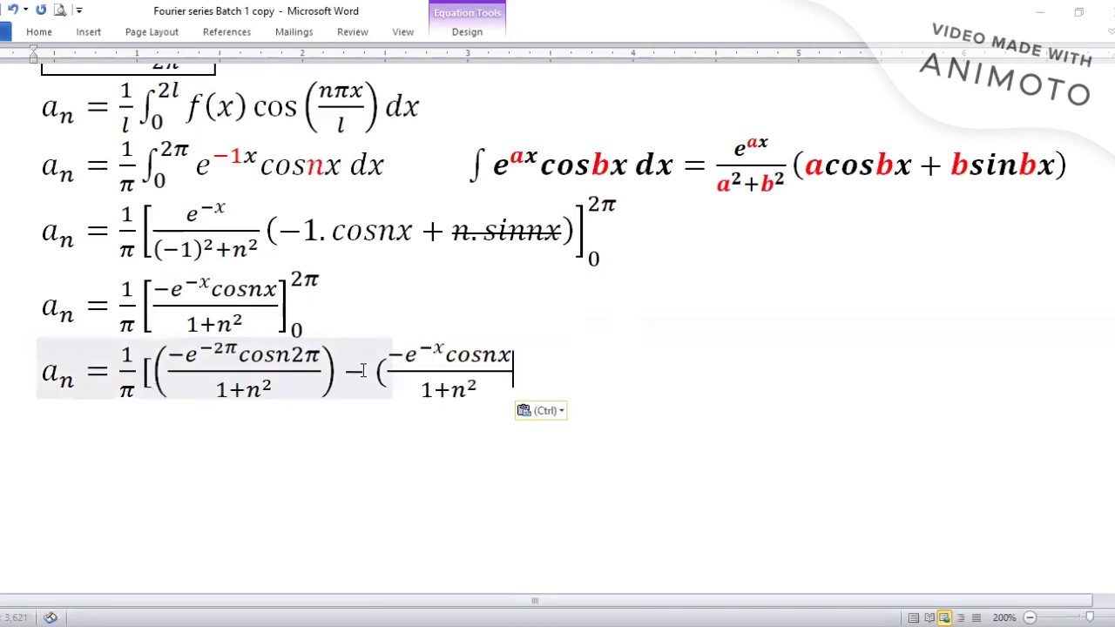
text()])
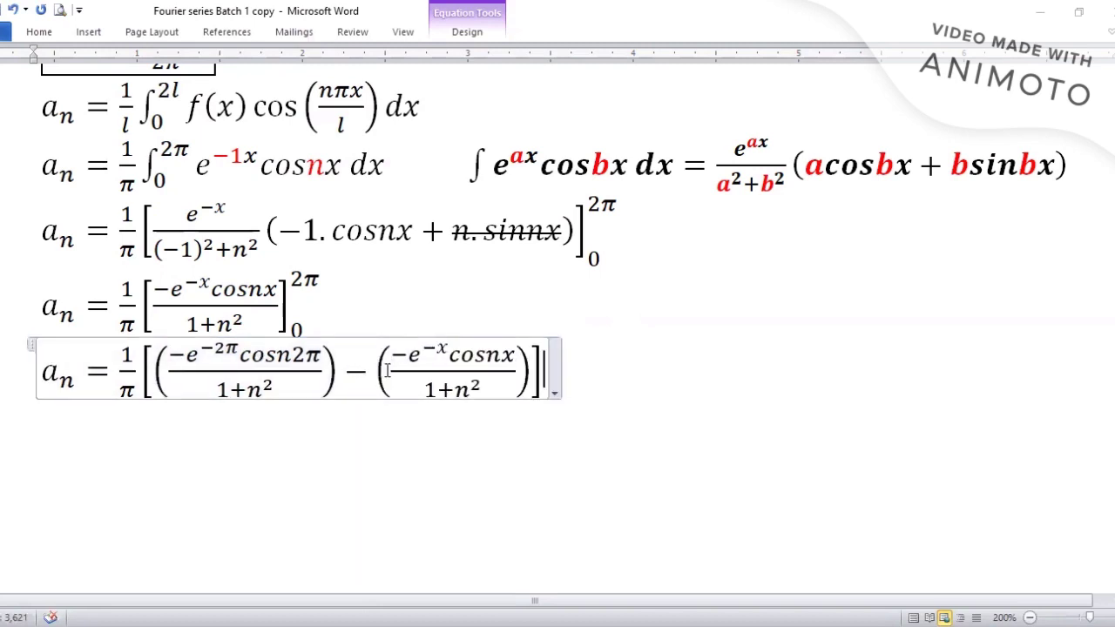
Step: Change the numerator of the second fraction to −e^0 cos0 for the lower limit
double_click(442, 351)
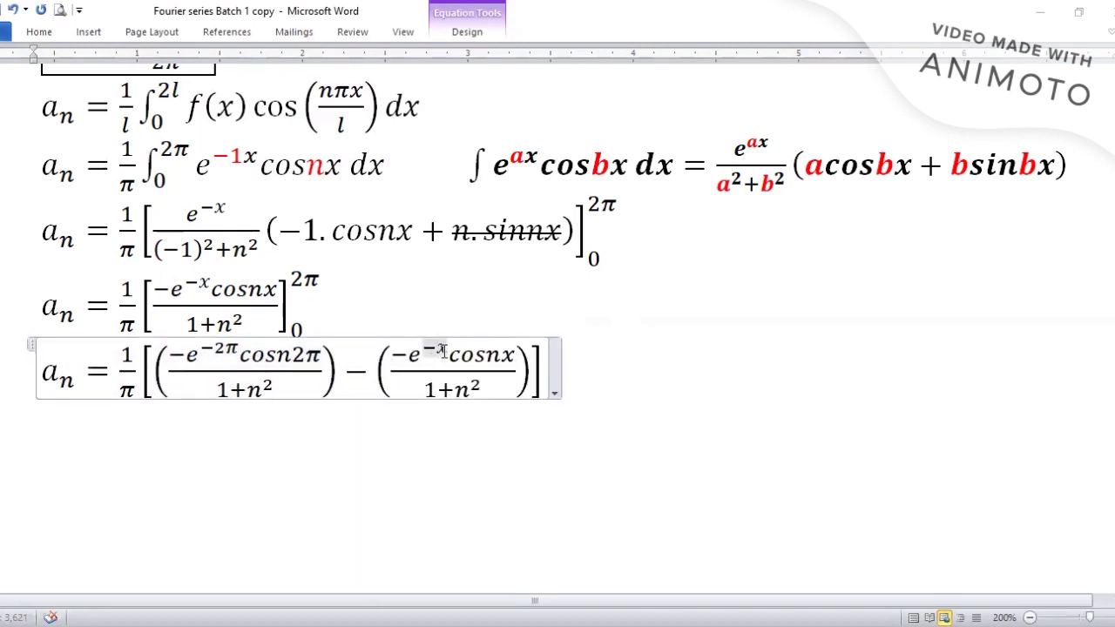
key(BackSpace)
text(0)
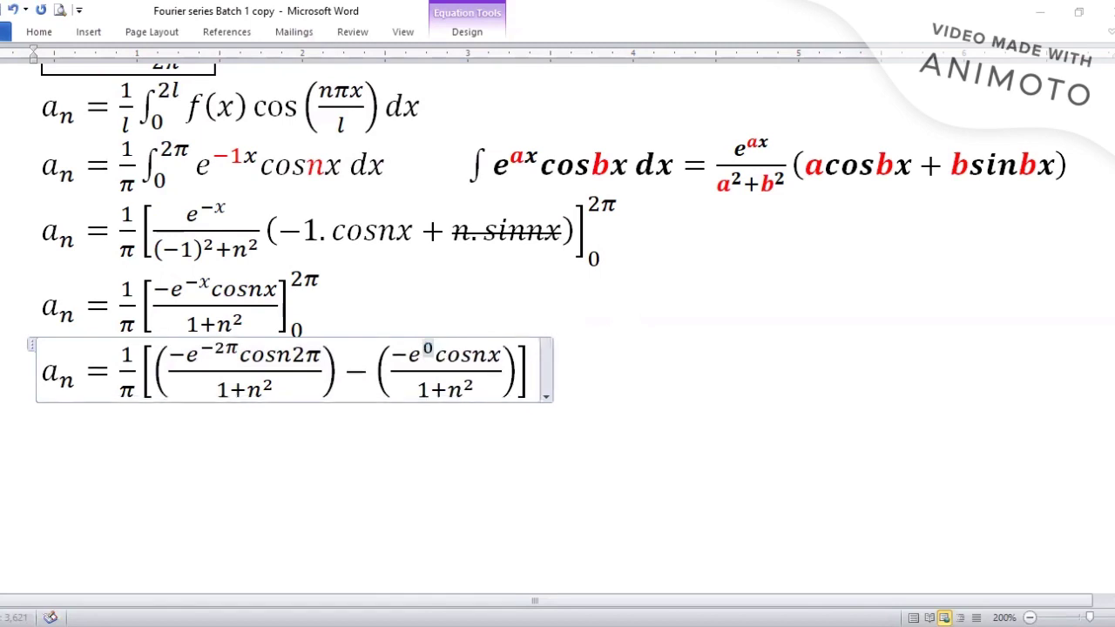
triple_click(496, 355)
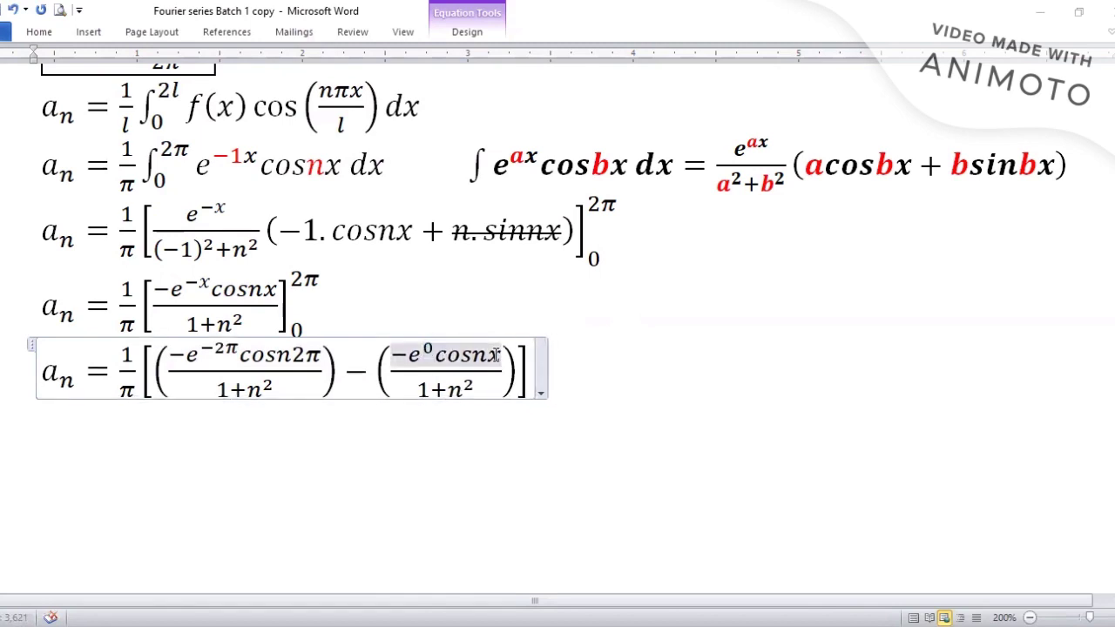
key(BackSpace)
key(BackSpace)
text(0)
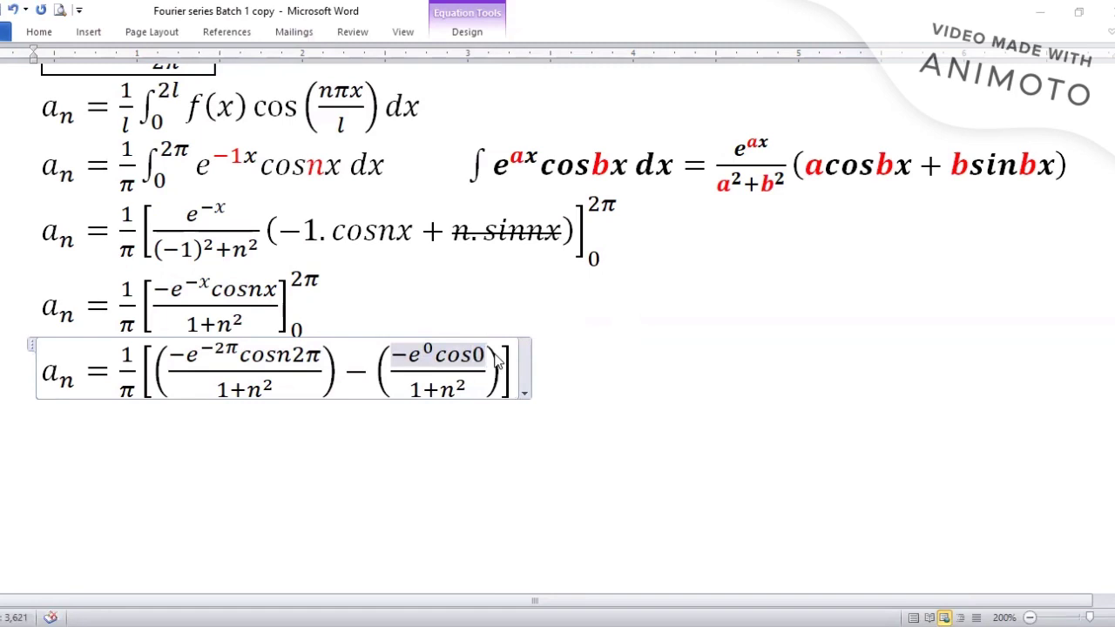
Step: Start a new equation line beneath with a_n = 1/π followed by an opening square bracket and parenthesis
click(567, 389)
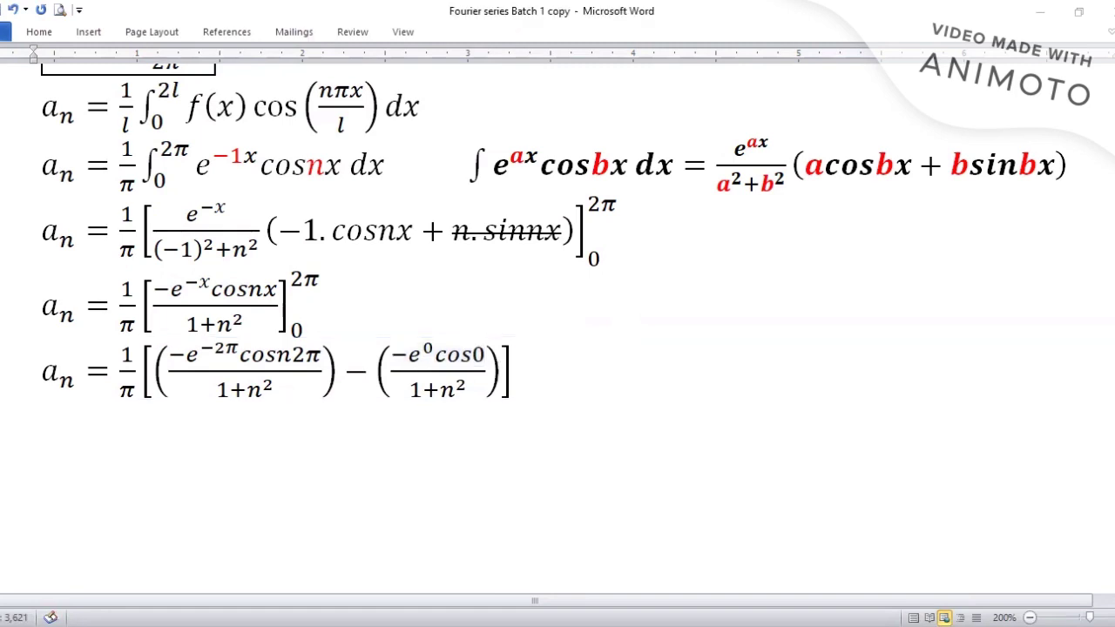
key(Return)
key(alt+equal)
text(a)
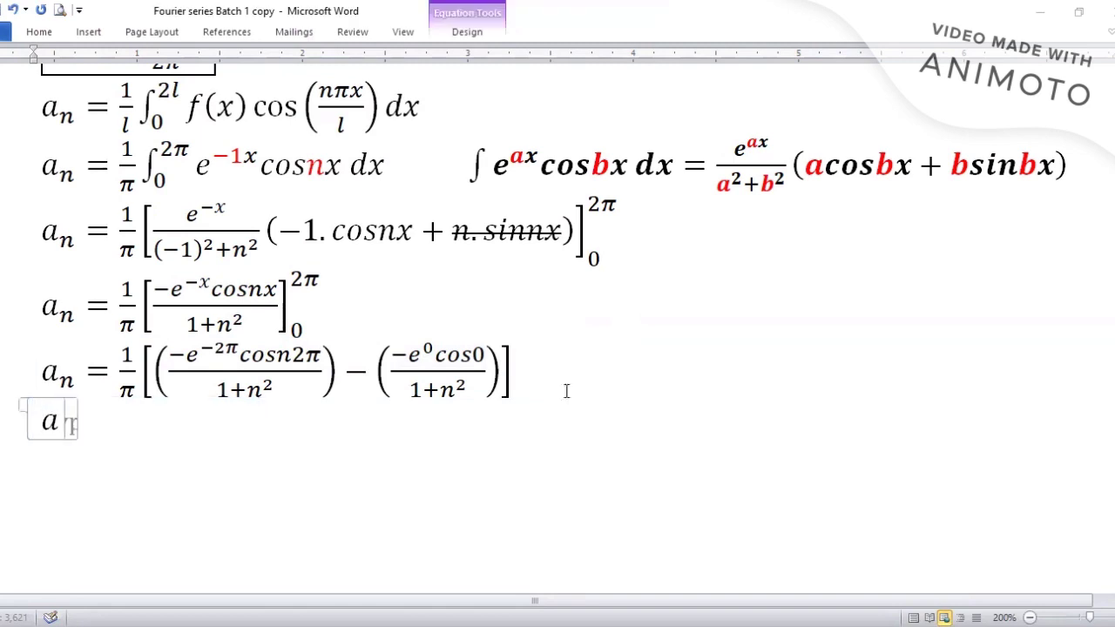
text(_n = 1/)
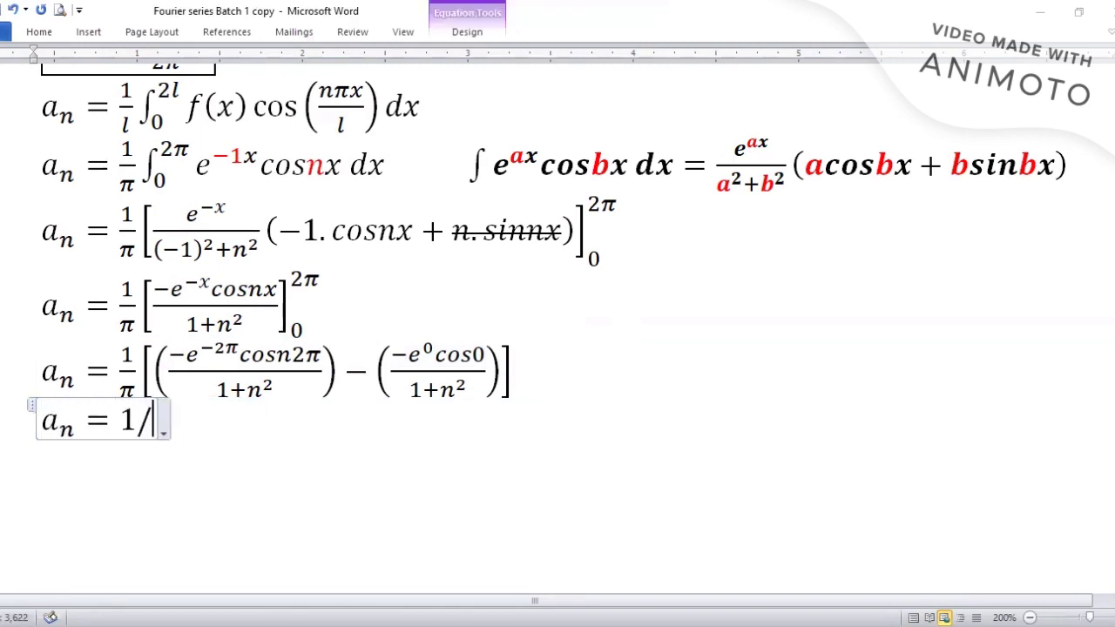
text(\pi  [)
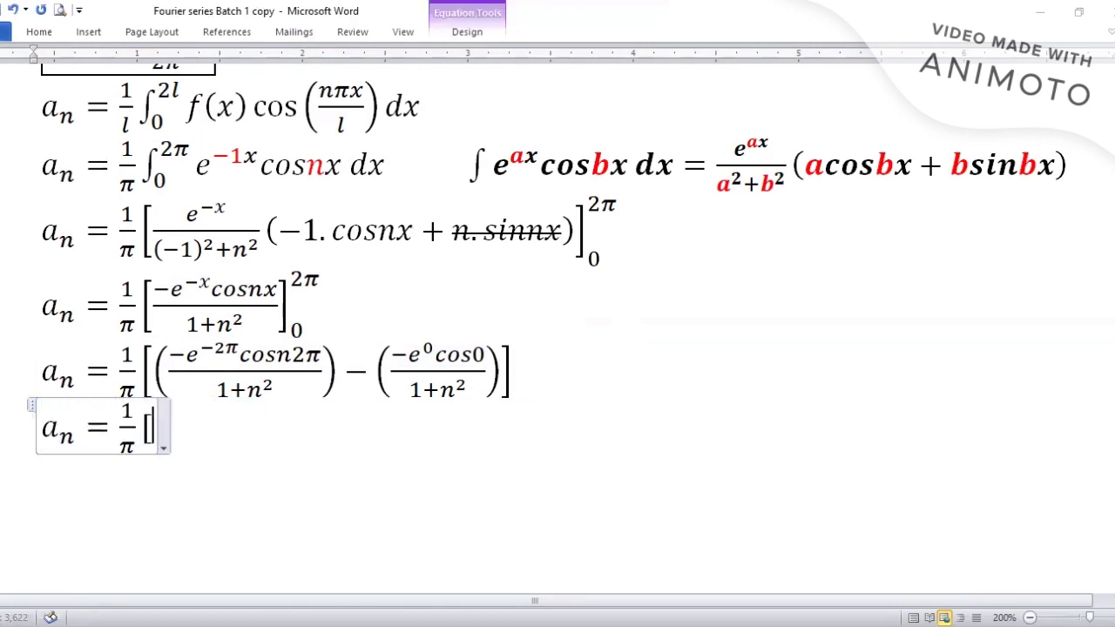
text(()
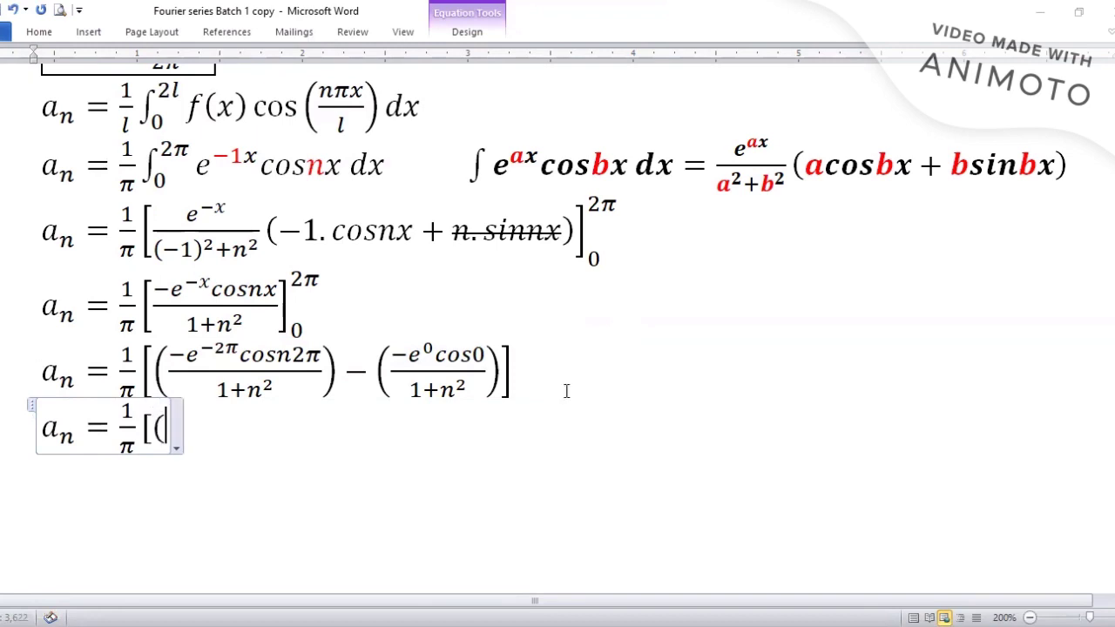
Step: Enter the first term as −e^(−2π) over 1+n², close its parenthesis and add a minus sign
text(-e^-2\pi)
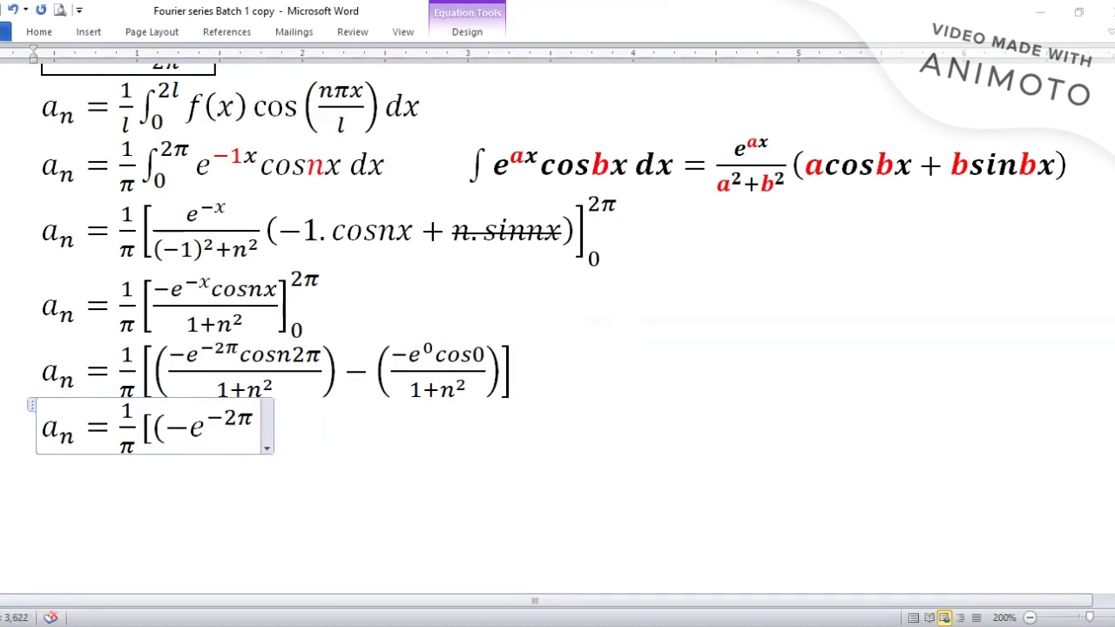
text(/(1 + )
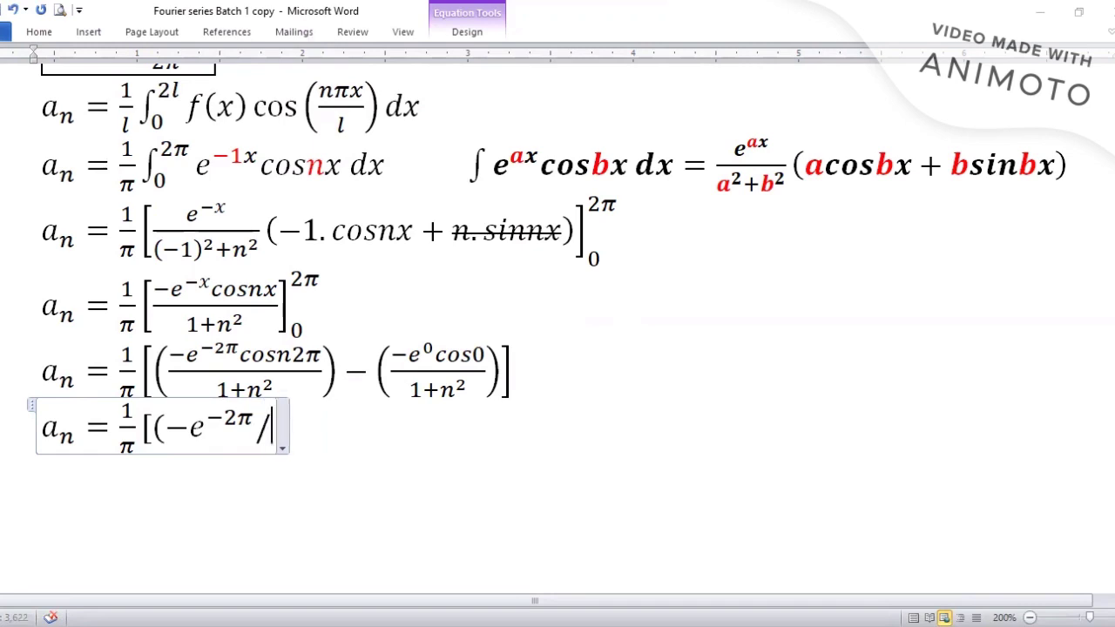
text(n^2))
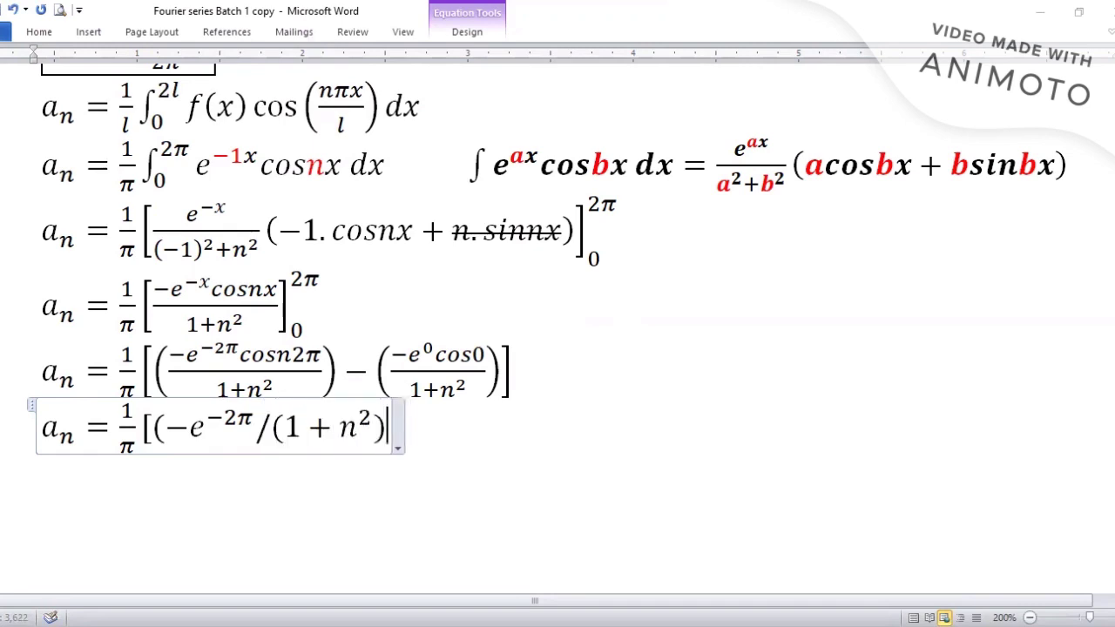
key(space)
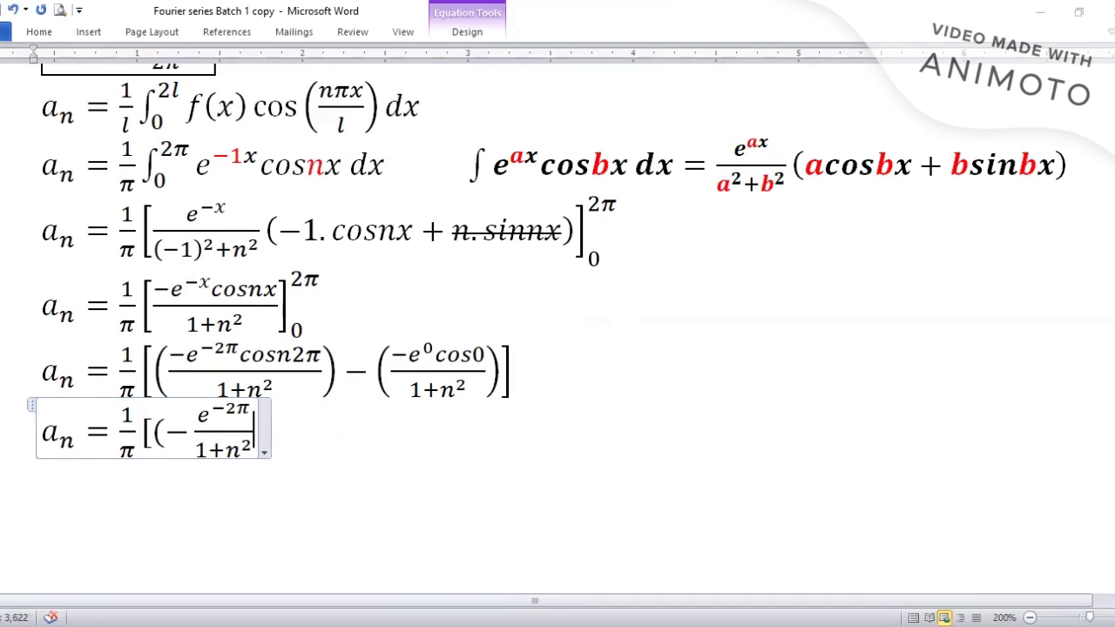
text()-)
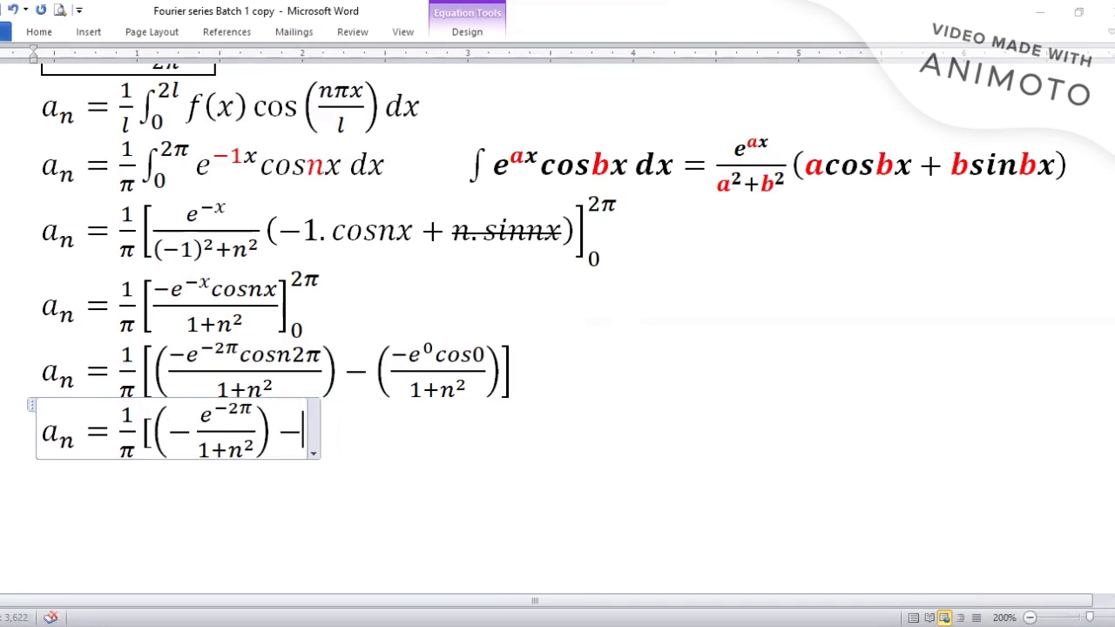
Step: Enter the second term as −1 over 1+n² in parentheses and close the square bracket
text((-)
text(1)
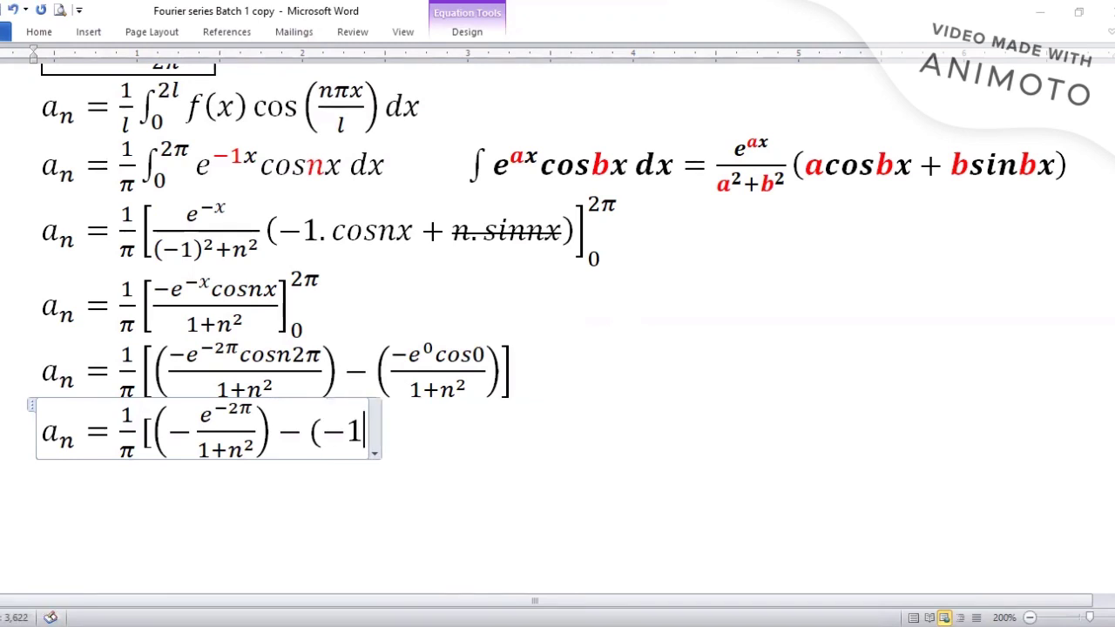
text(/1)
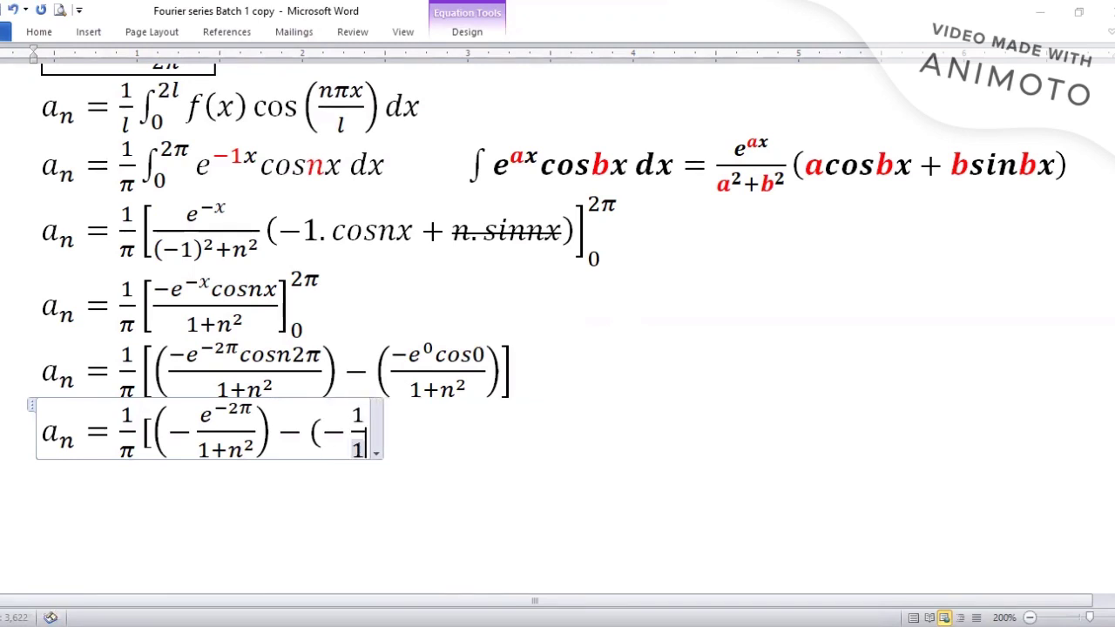
text(+n^2)
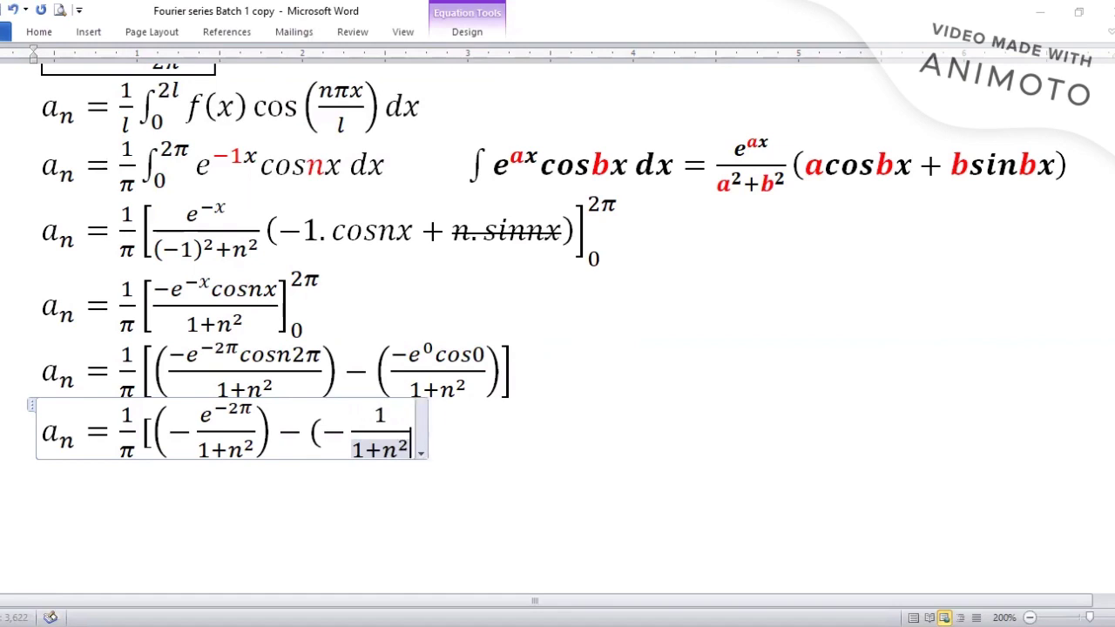
key(Right)
key(Right)
text()])
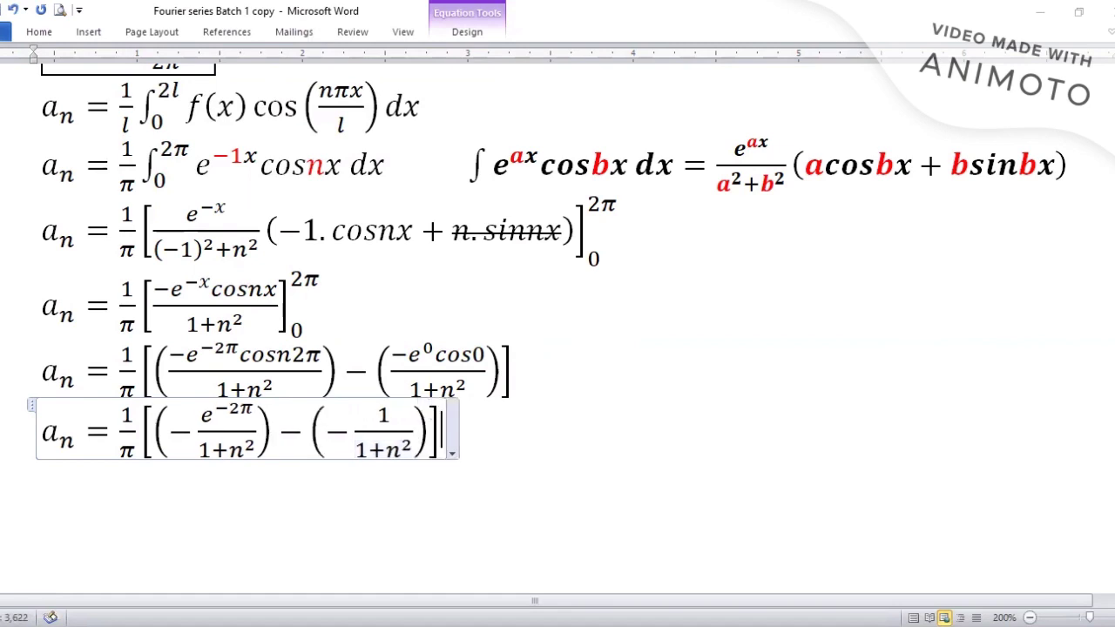
Step: Add a new equation line a_n = with a fraction whose denominator is π(1+n²), leaving its numerator empty
scroll(580, 391, down, 1)
click(601, 369)
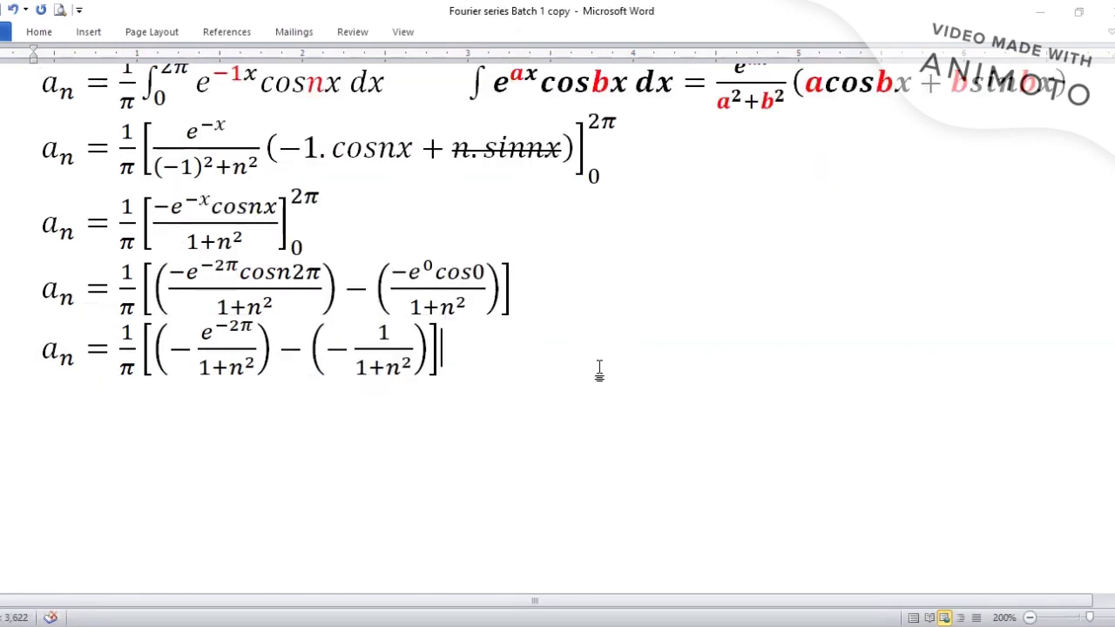
key(alt+equal)
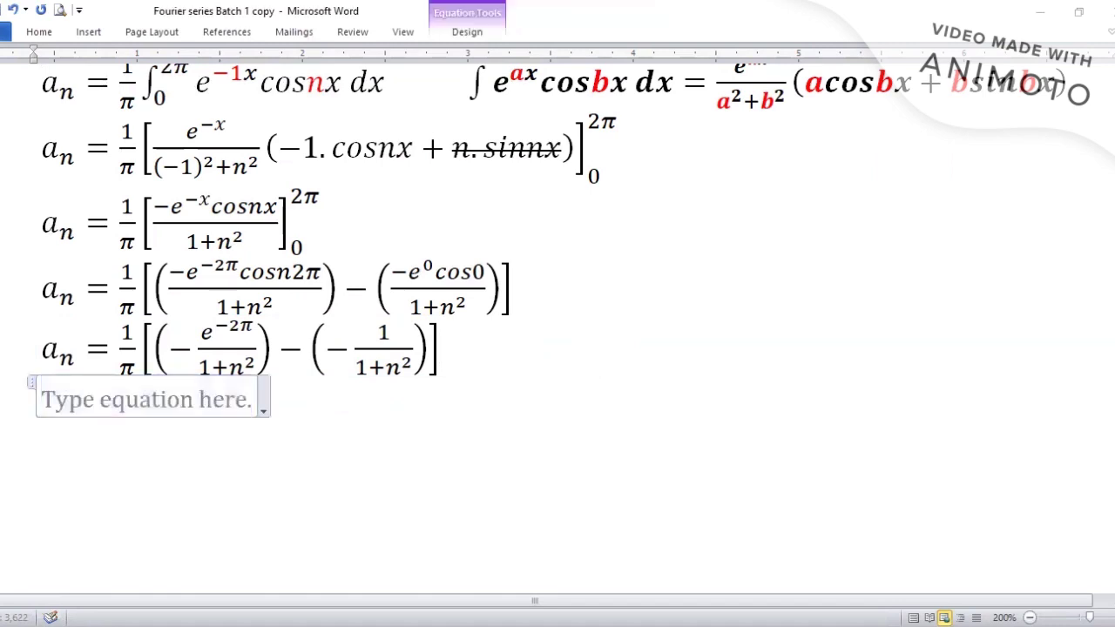
text(a_n = )
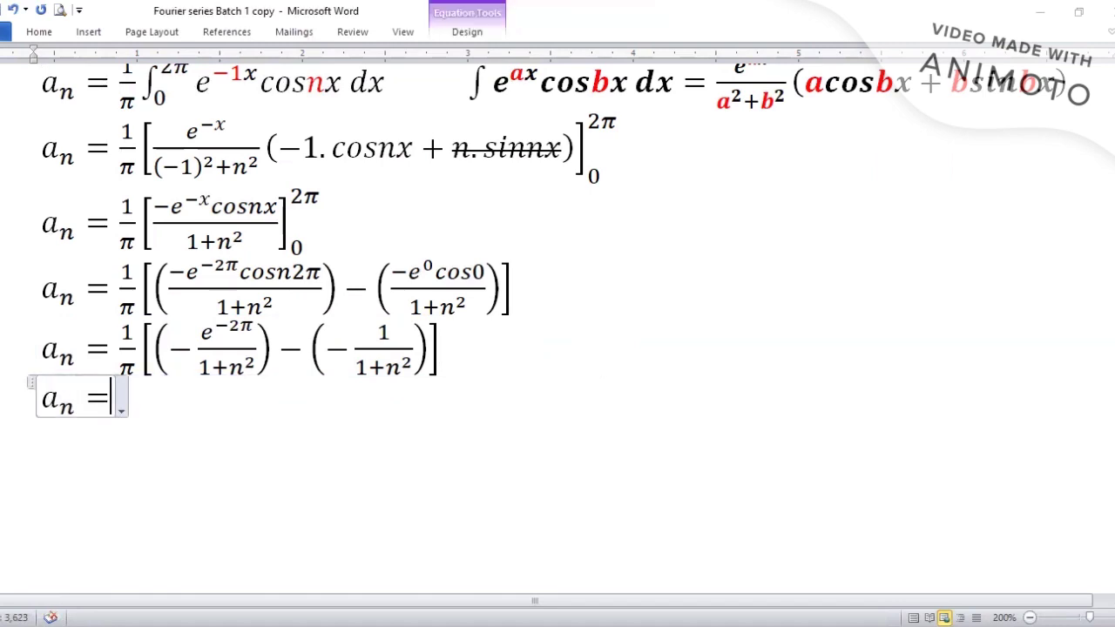
text(/)
key(space)
key(Down)
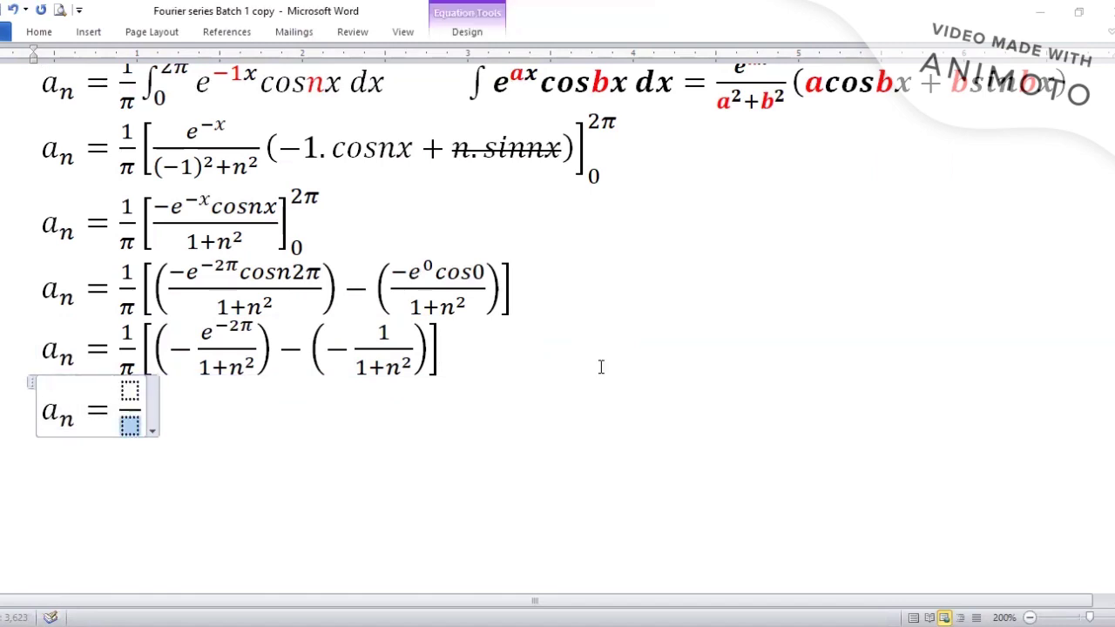
text(\pi)
key(space)
text((1)
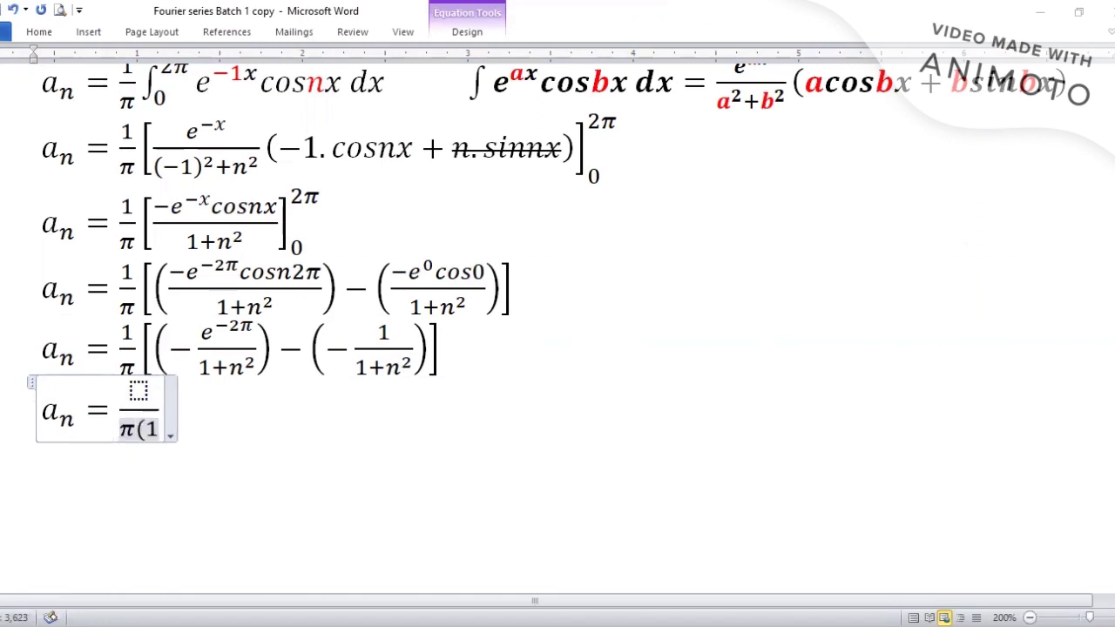
text(+n^2))
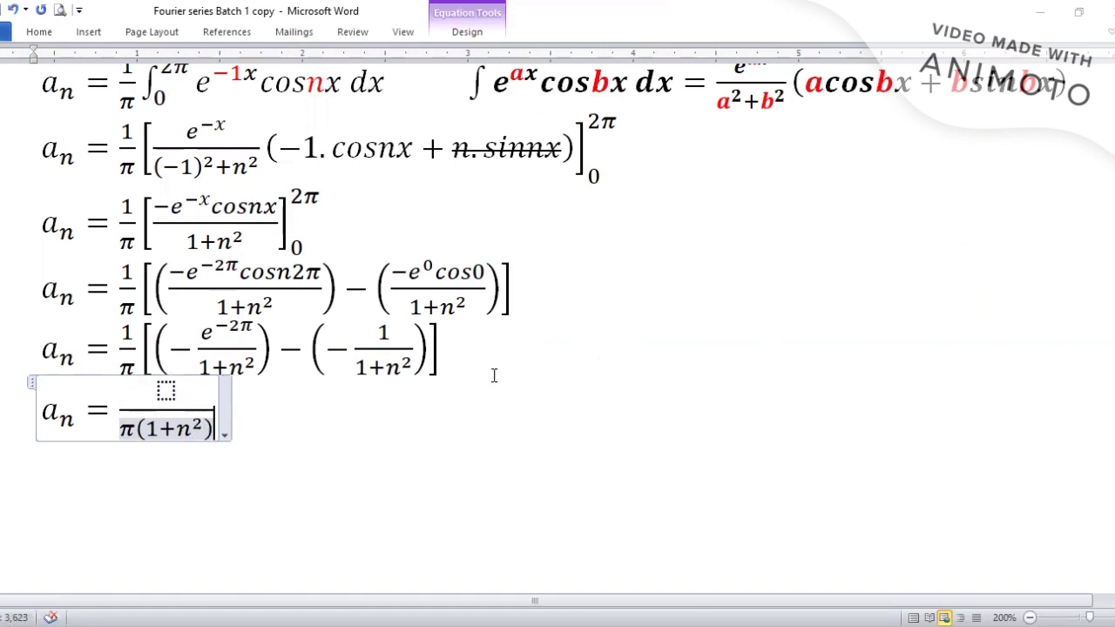
Step: Fill the empty numerator with the 1 copied from the line above, followed by −e^(−2π)
click(163, 393)
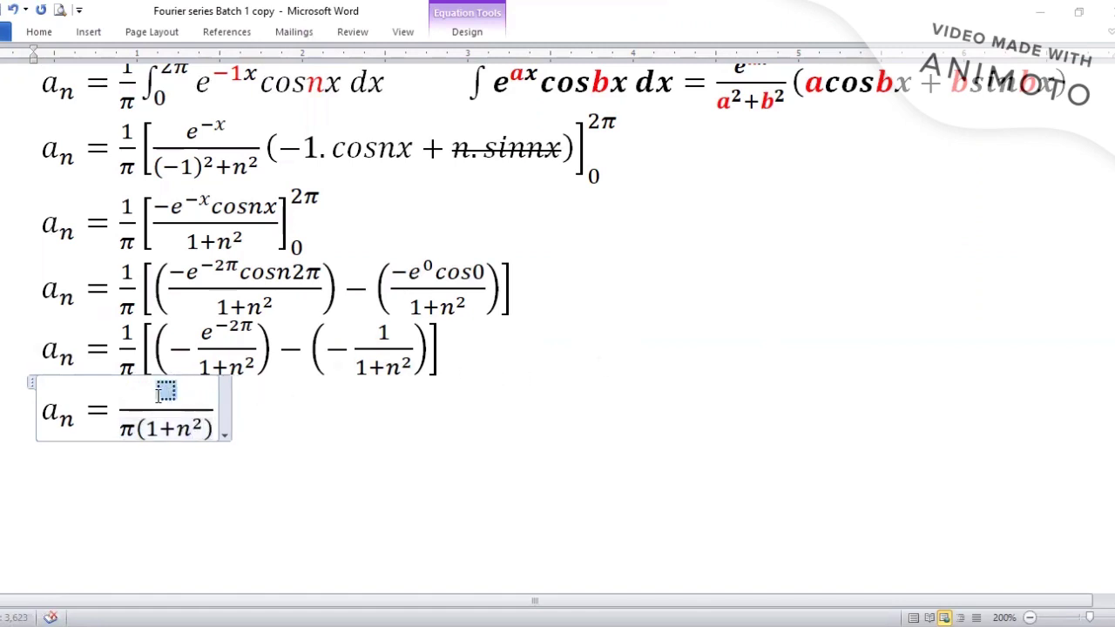
click(296, 351)
double_click(382, 334)
key(ctrl+c)
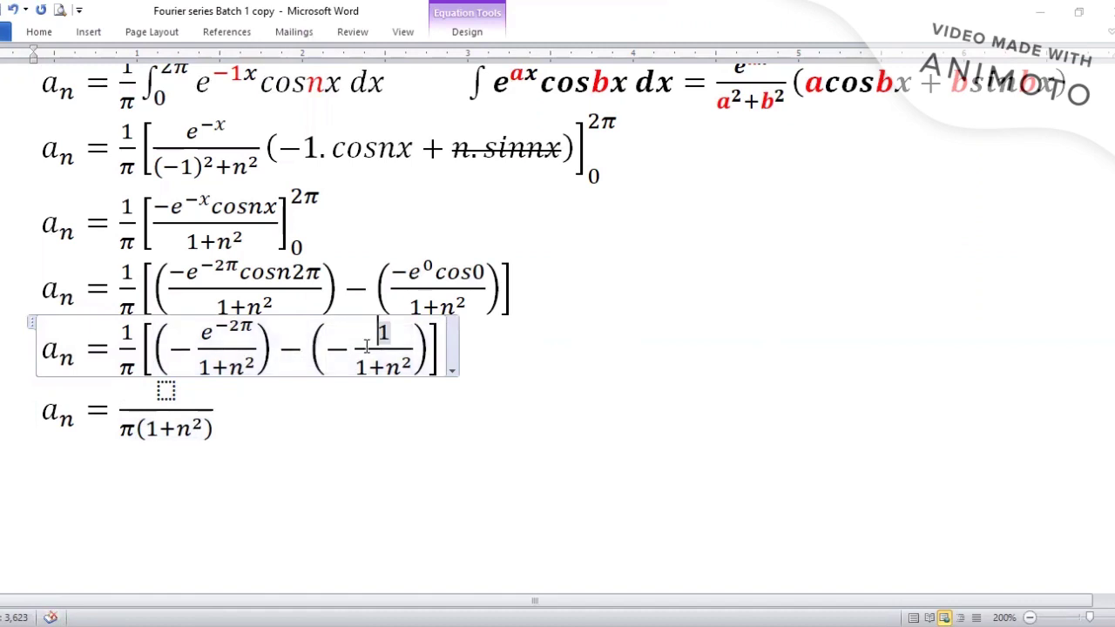
click(167, 391)
key(ctrl+v)
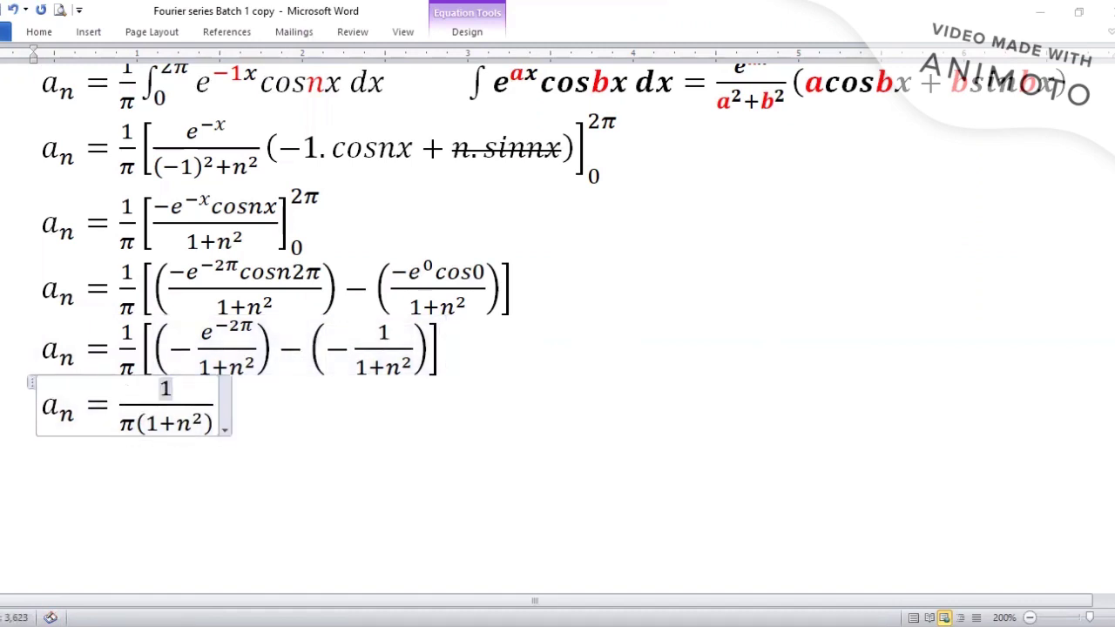
text(-e^)
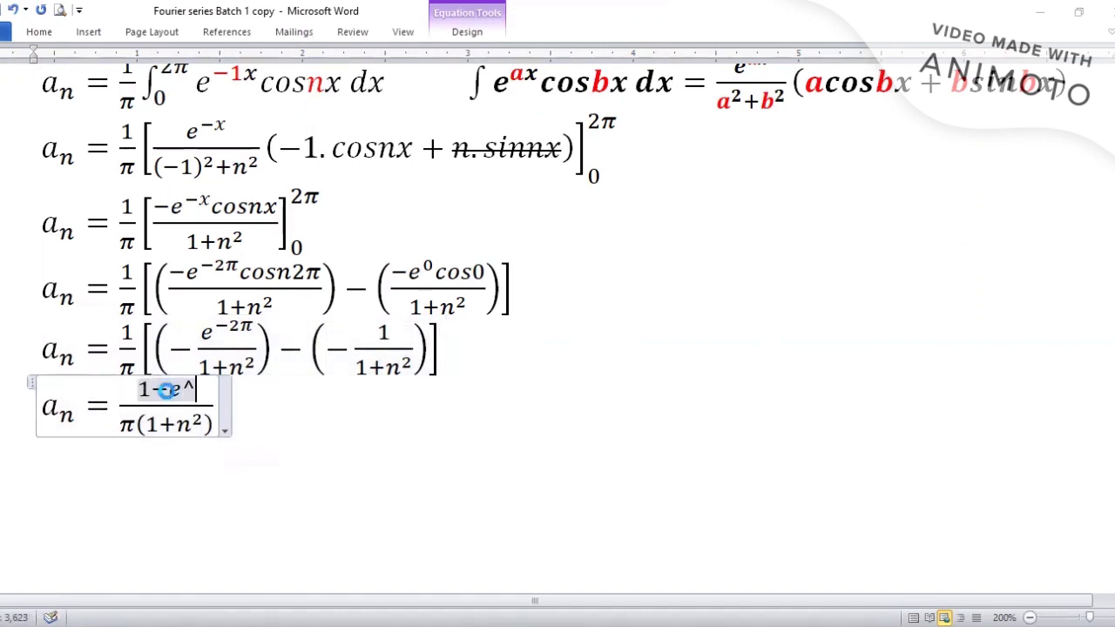
text(-2\pi)
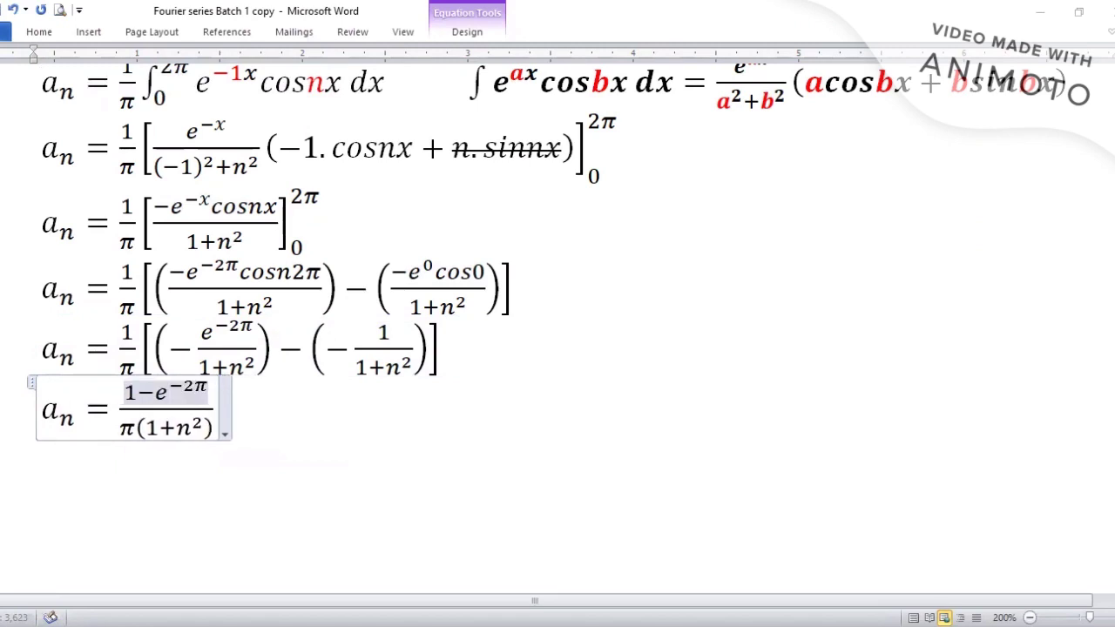
Step: Put a box around the whole final a_n equation using the boxed formula structure
click(32, 383)
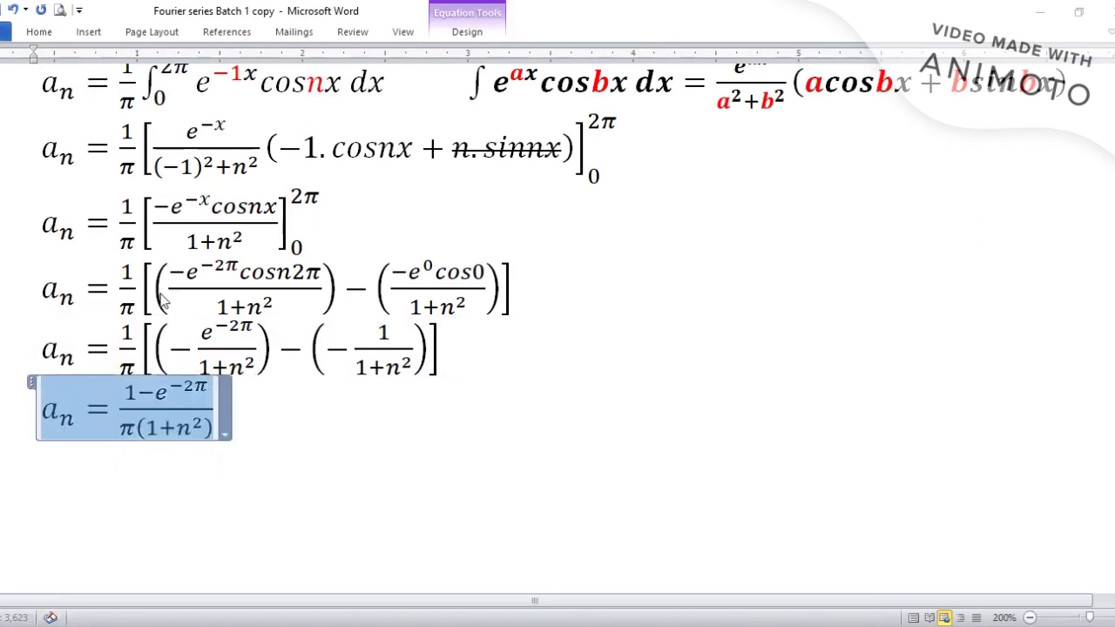
click(464, 32)
click(951, 84)
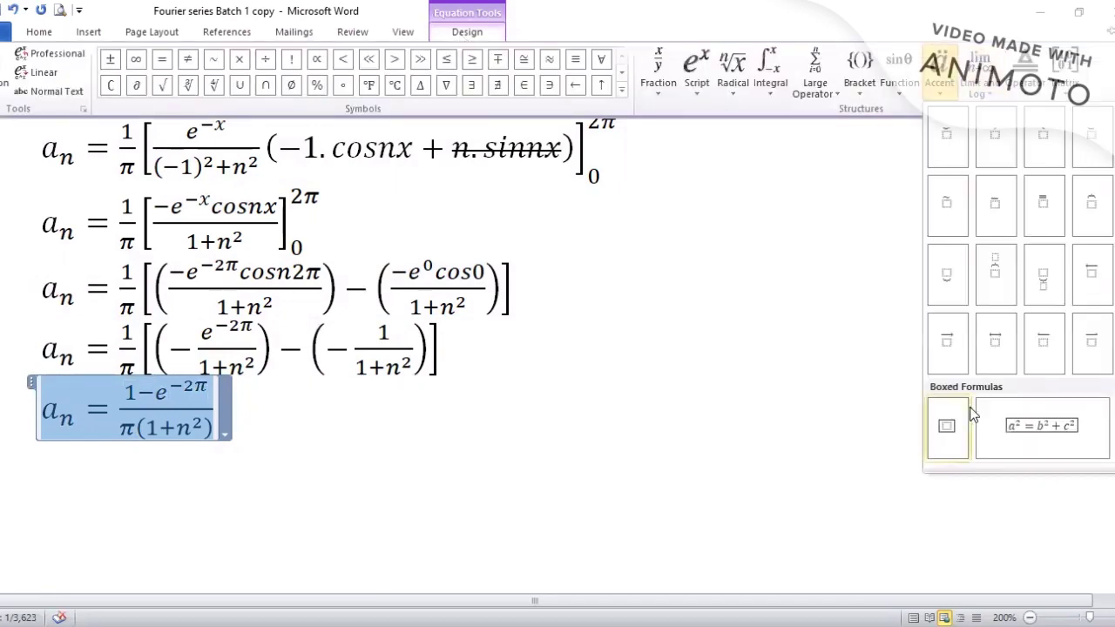
click(951, 426)
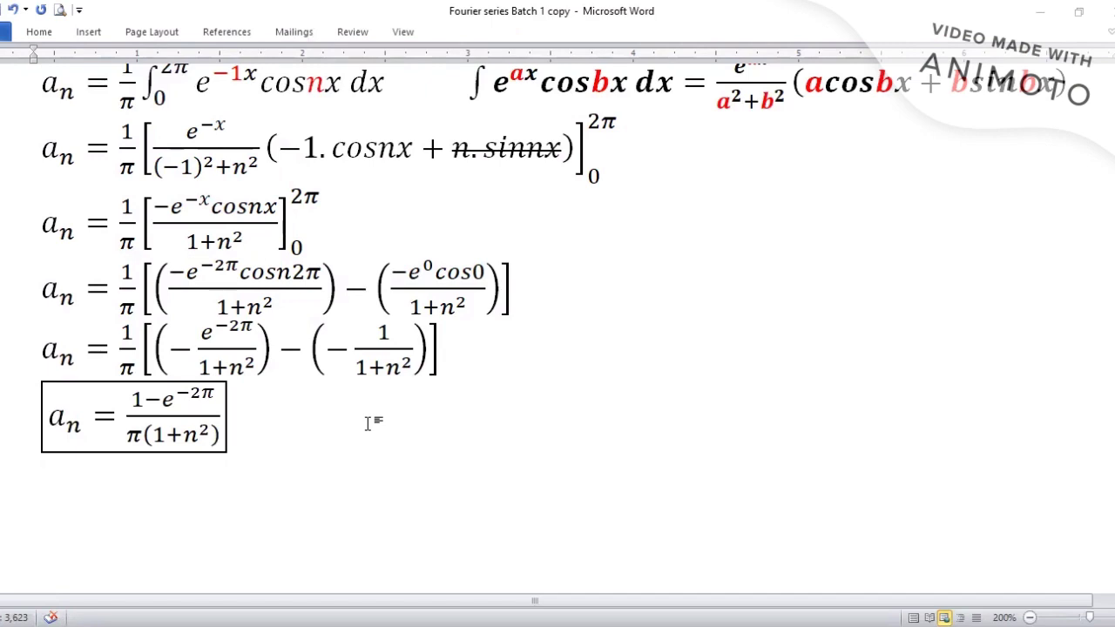
Step: Start a new equation below the boxed result with b_n = 1/l and an integral from 0 to 2l
key(Return)
key(alt+equal)
text(b_n)
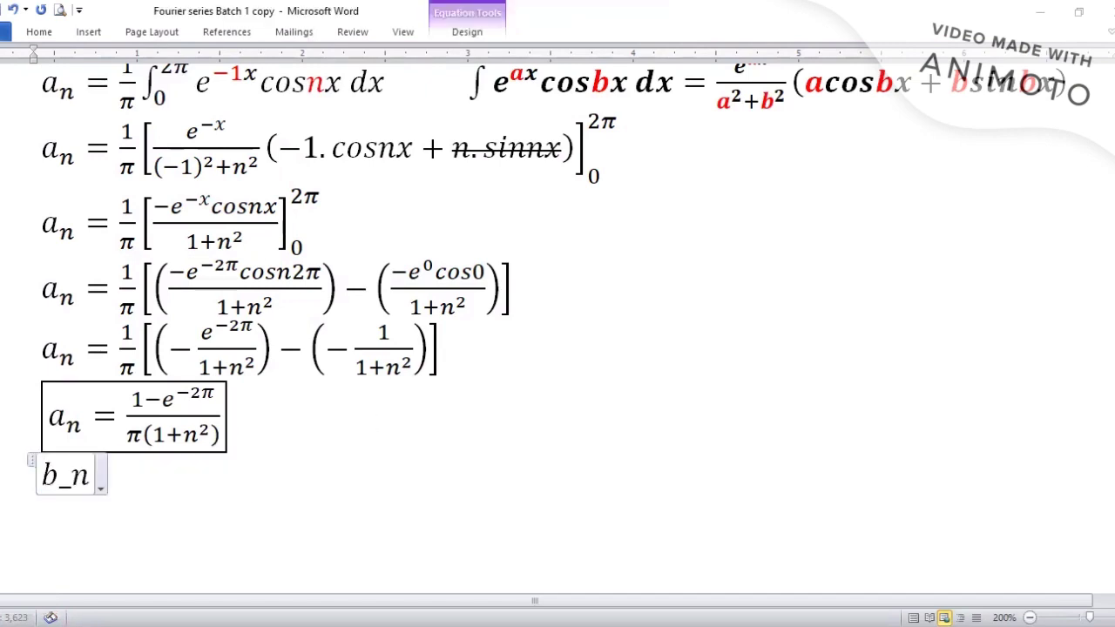
text(=1/l)
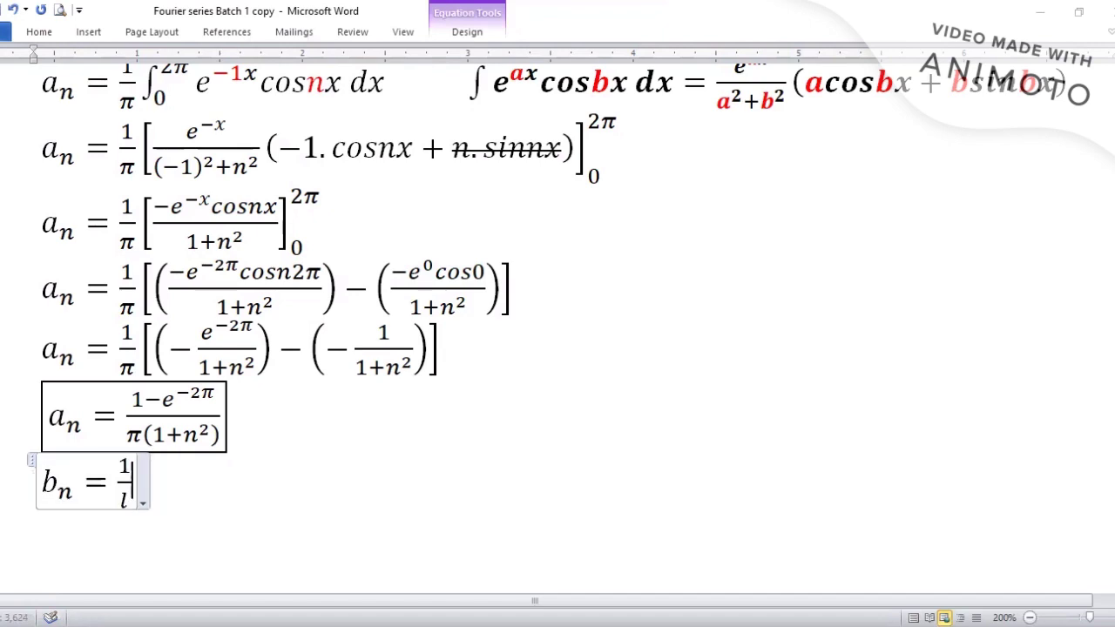
text( \int _0^)
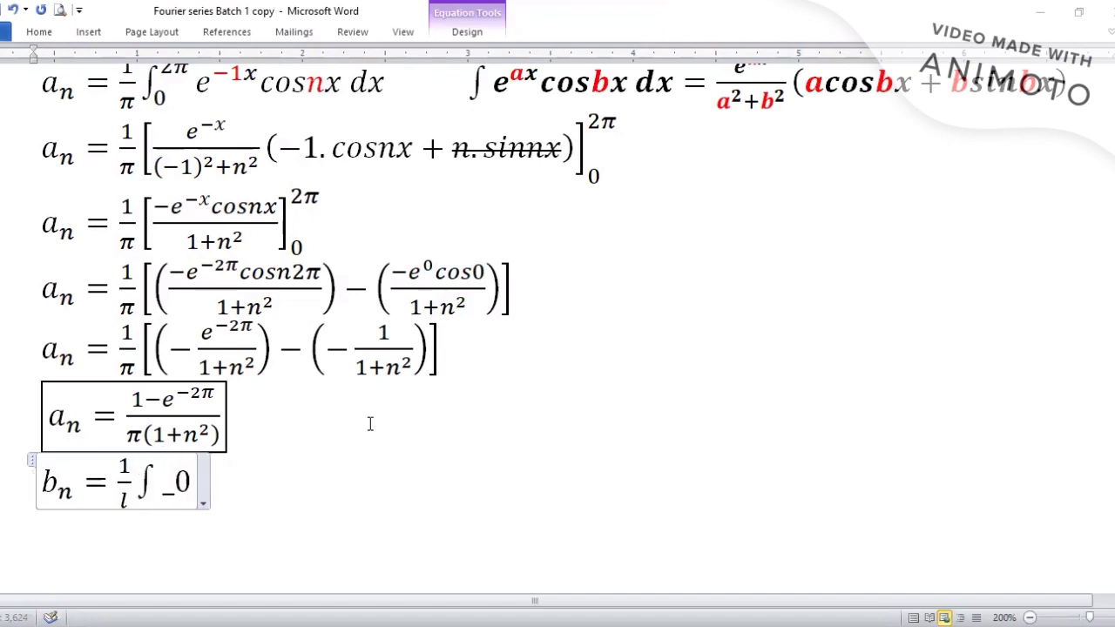
text(2l)
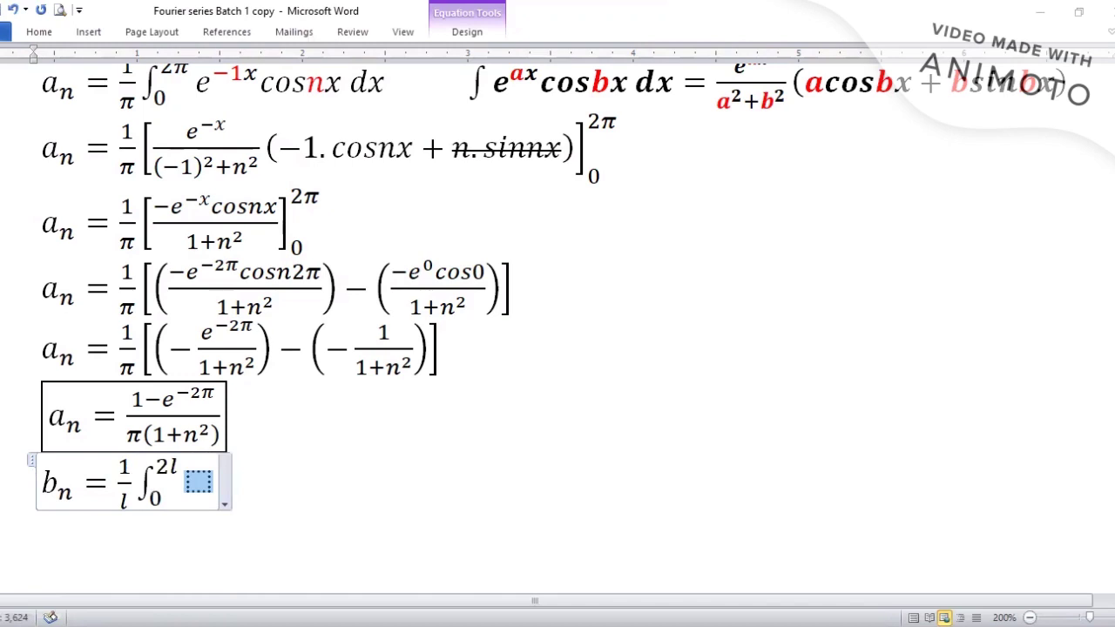
Step: Complete the general b_n integral with the integrand f(x) sin(nπx/l) dx
text(f(x))
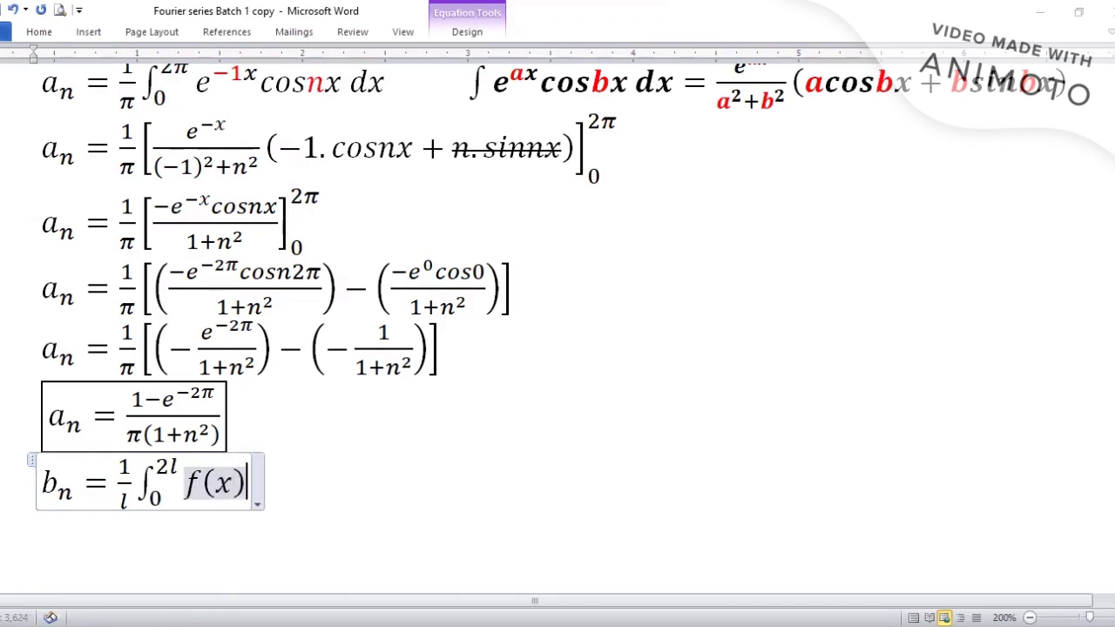
text(sin(n\p)
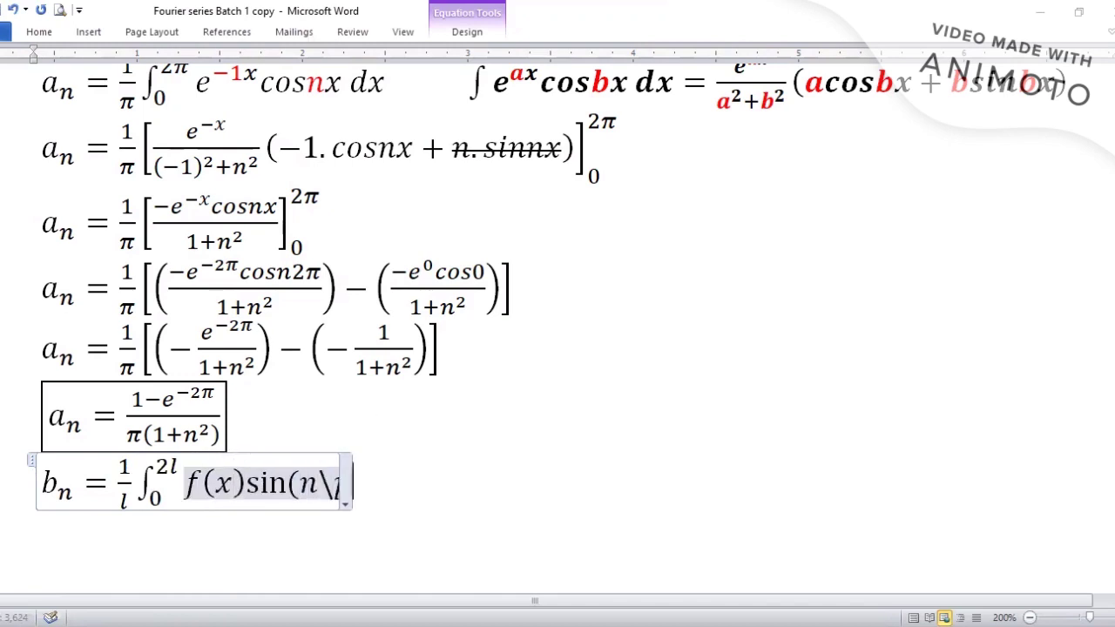
text(i x/l)
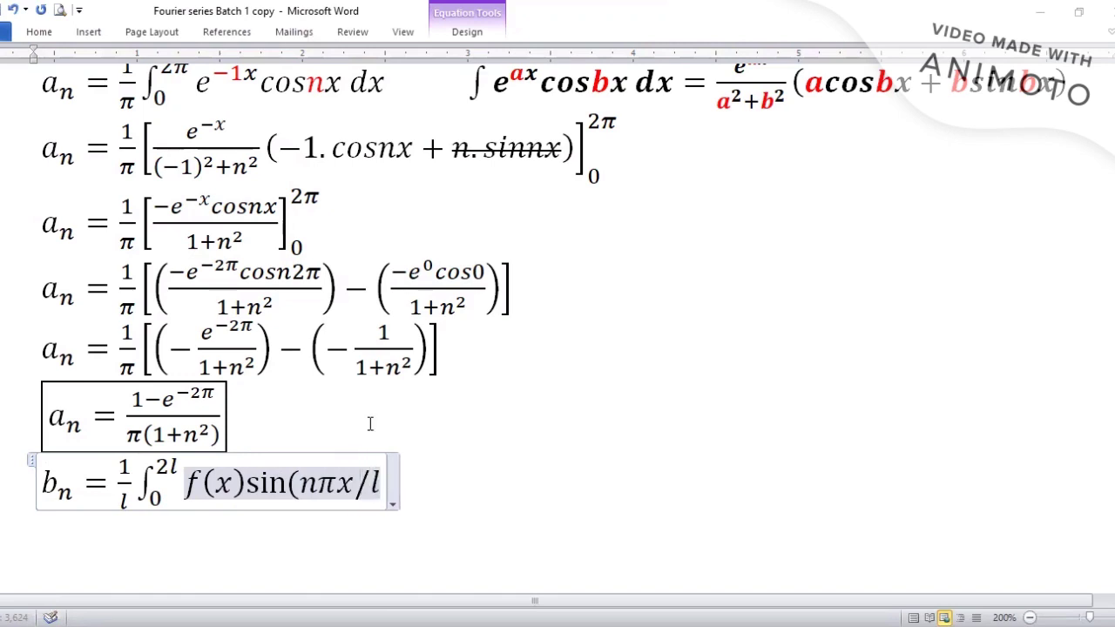
text() dx)
scroll(368, 422, down, 1)
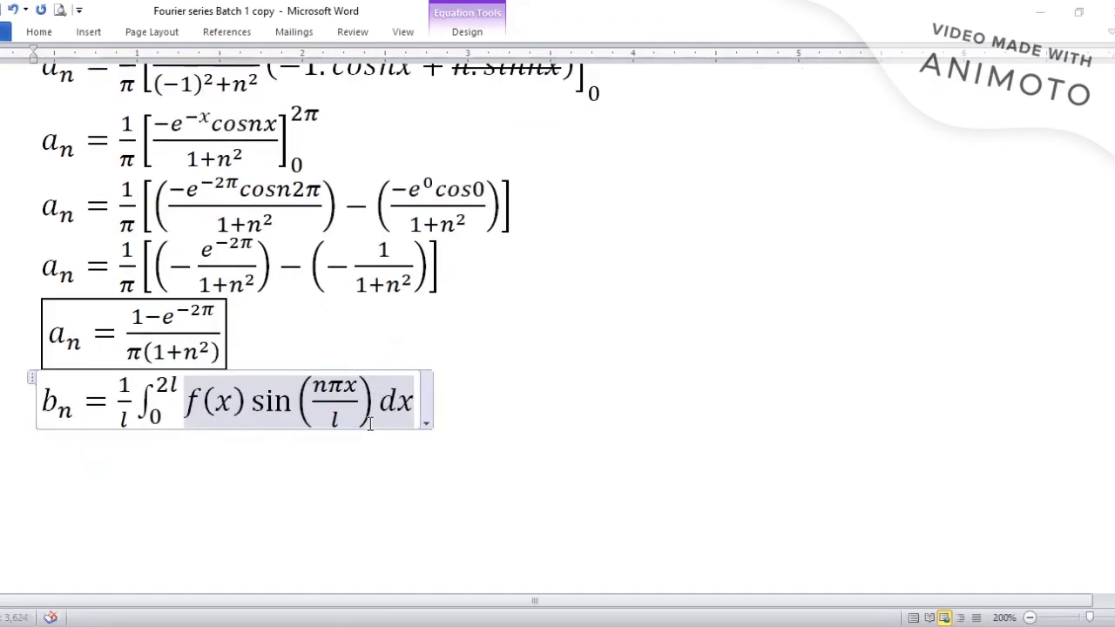
click(496, 393)
Step: Add a new equation line b_n = 1/π times the integral from 0 to 2π of e^(−x) sinnx dx
key(Return)
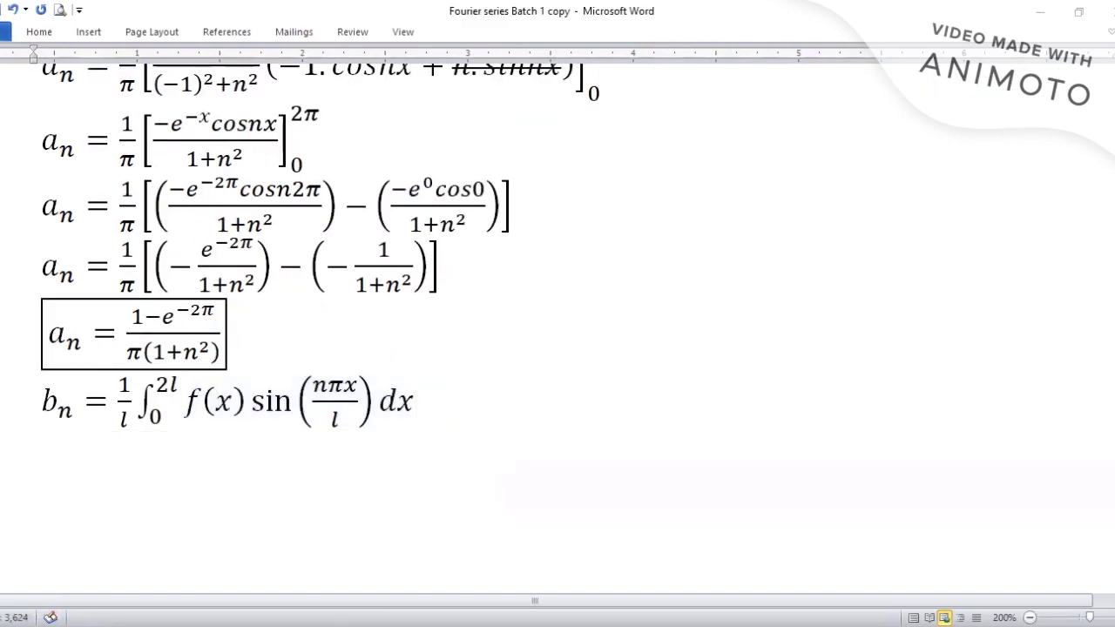
key(alt+equal)
text(b_n=)
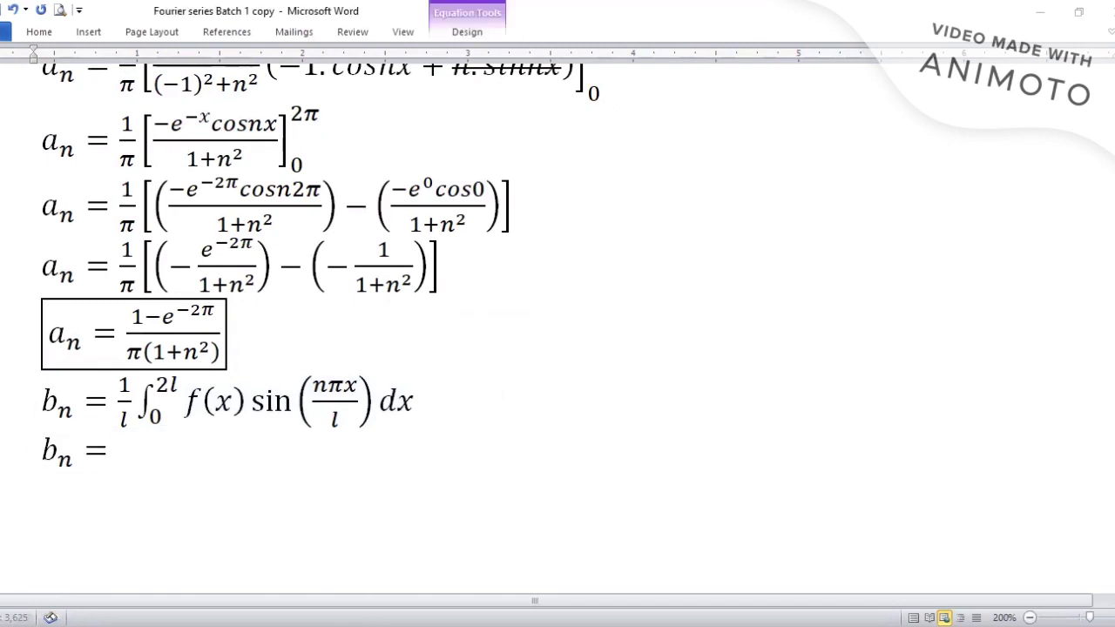
text(1/\pi )
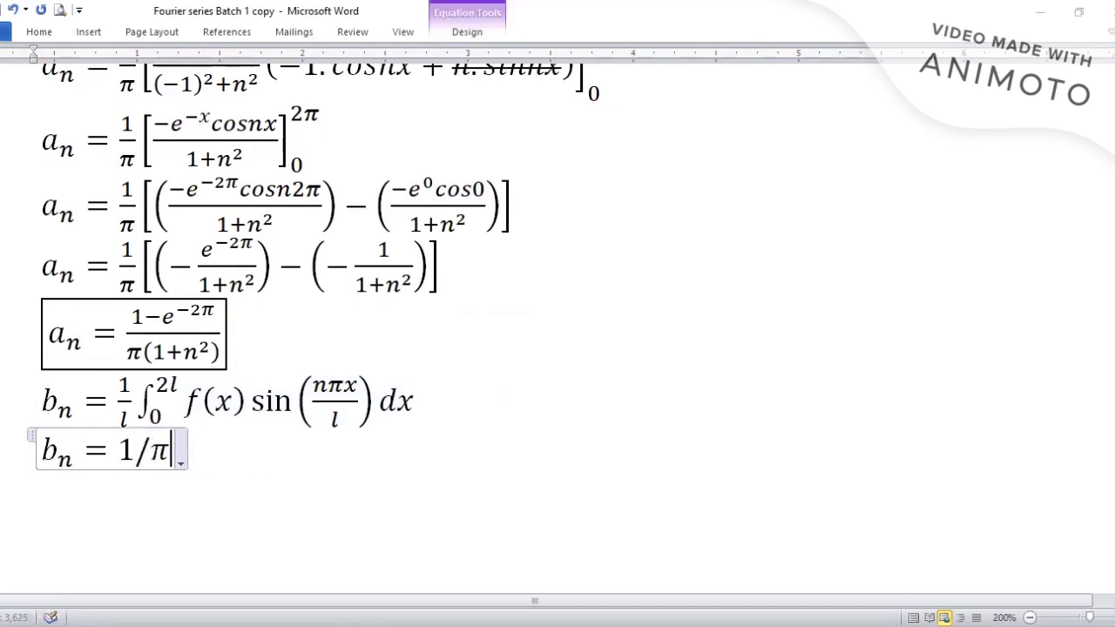
text( \int)
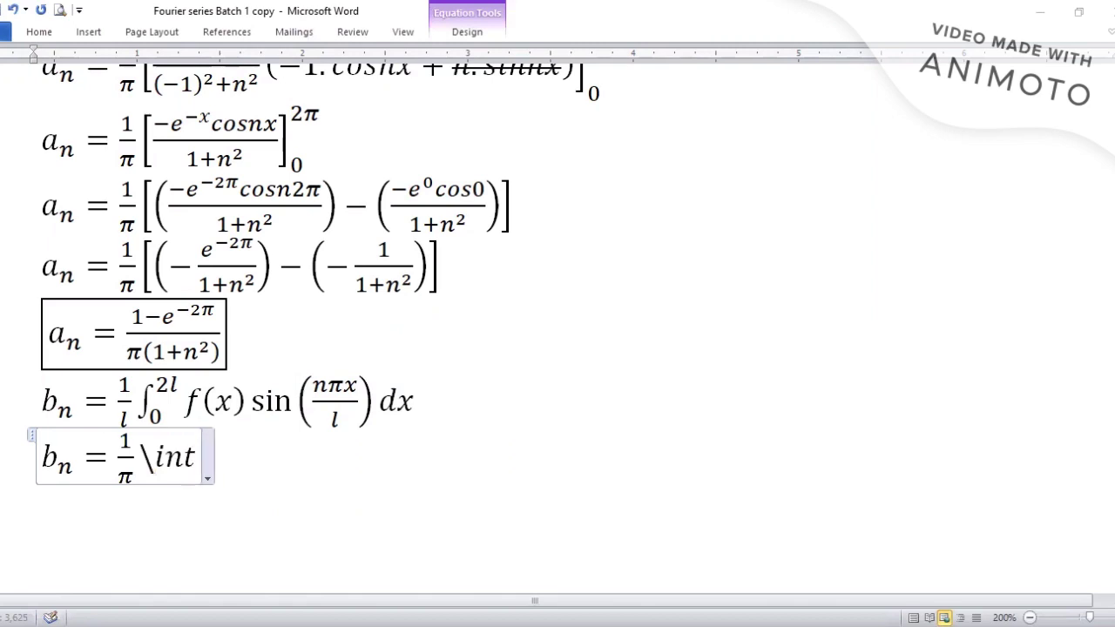
text( _0^2\pi)
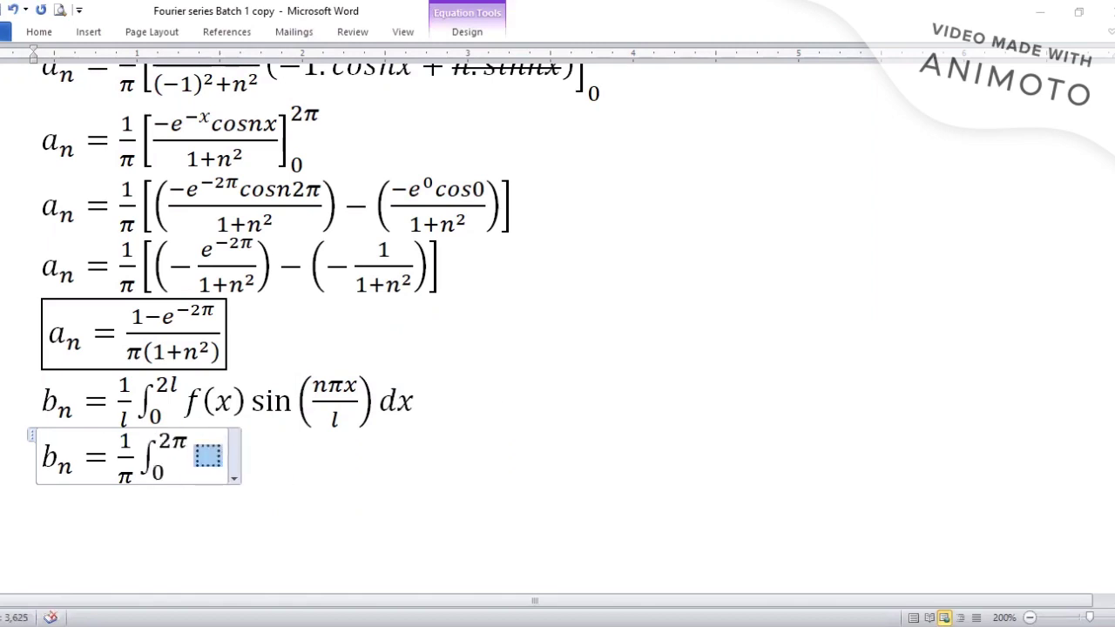
text(  e^-x )
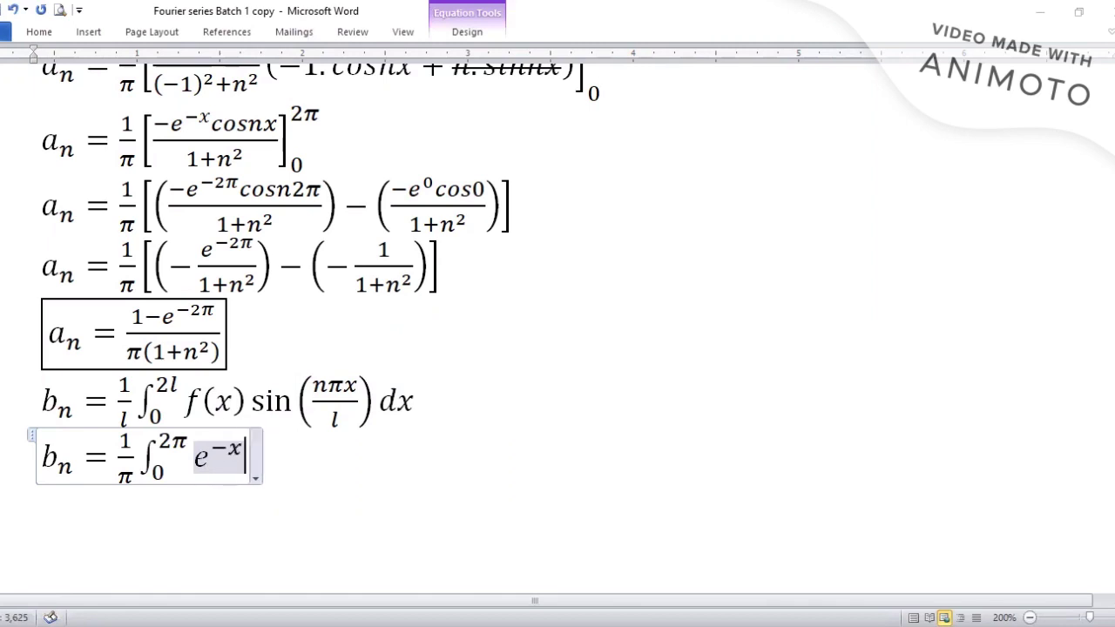
text(sinnx)
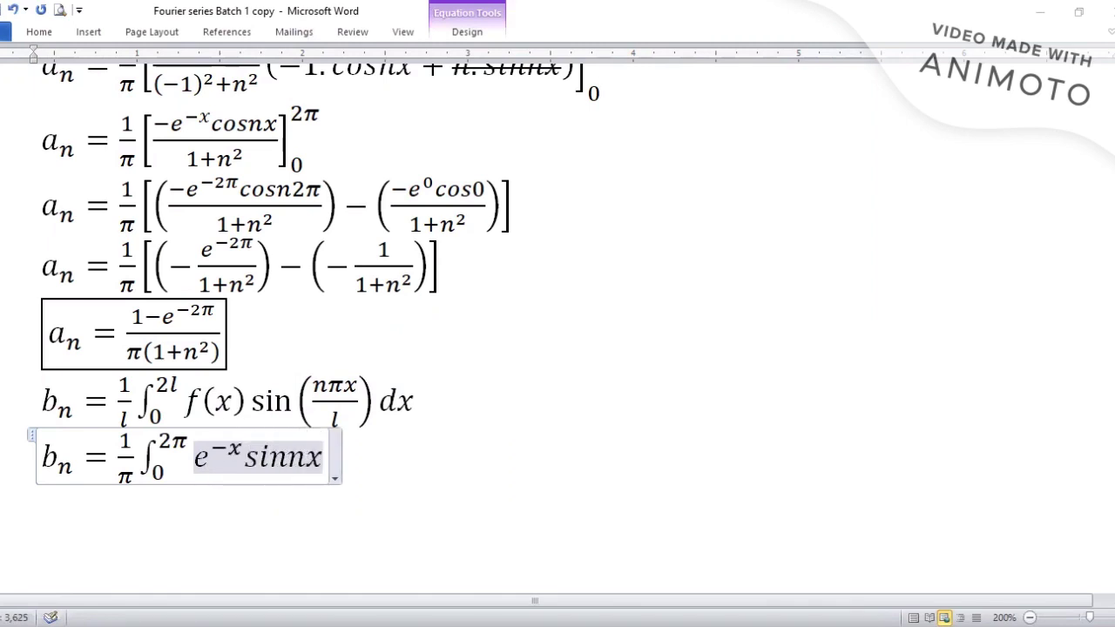
text( dx)
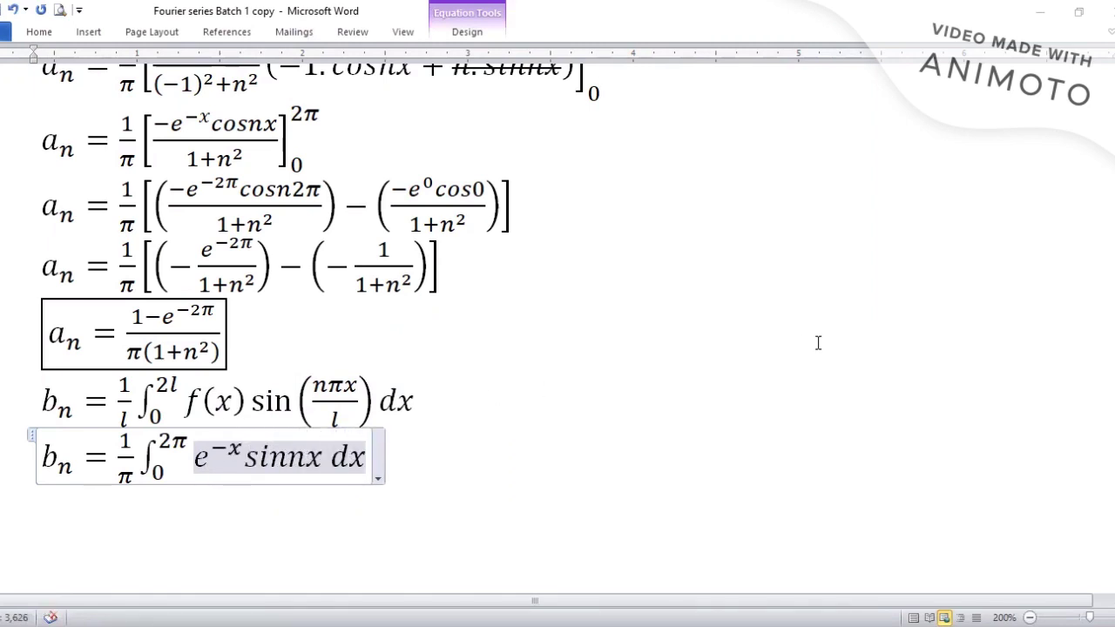
Step: Copy the bold e^(ax) cosbx integral formula from beside the a_n integral and paste it beside the second b_n line
scroll(818, 343, up, 5)
click(540, 159)
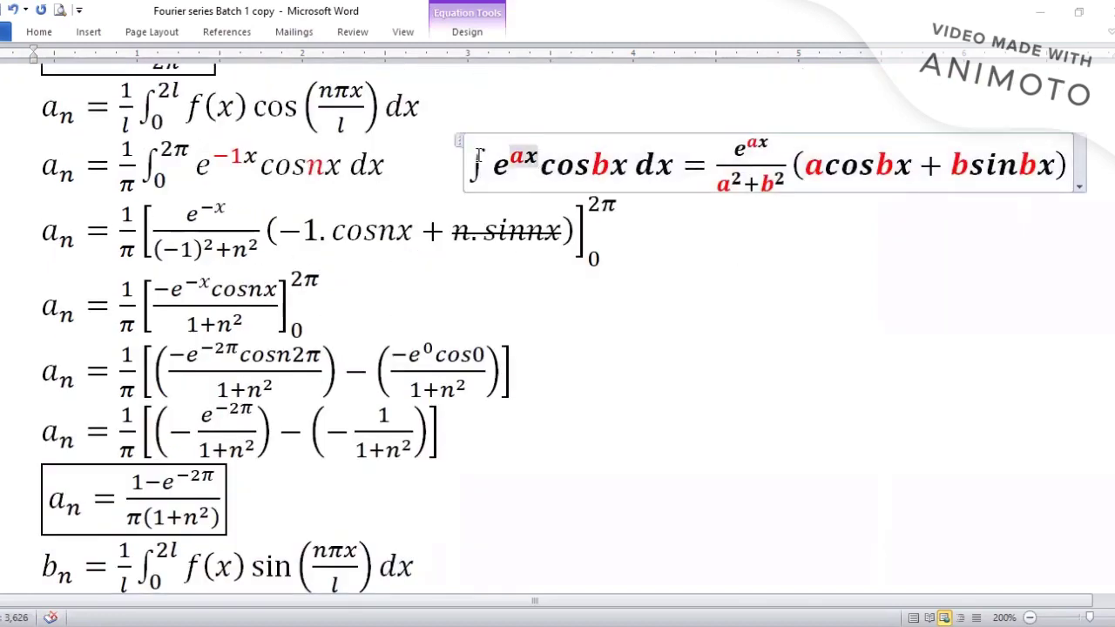
click(460, 141)
scroll(531, 212, down, 7)
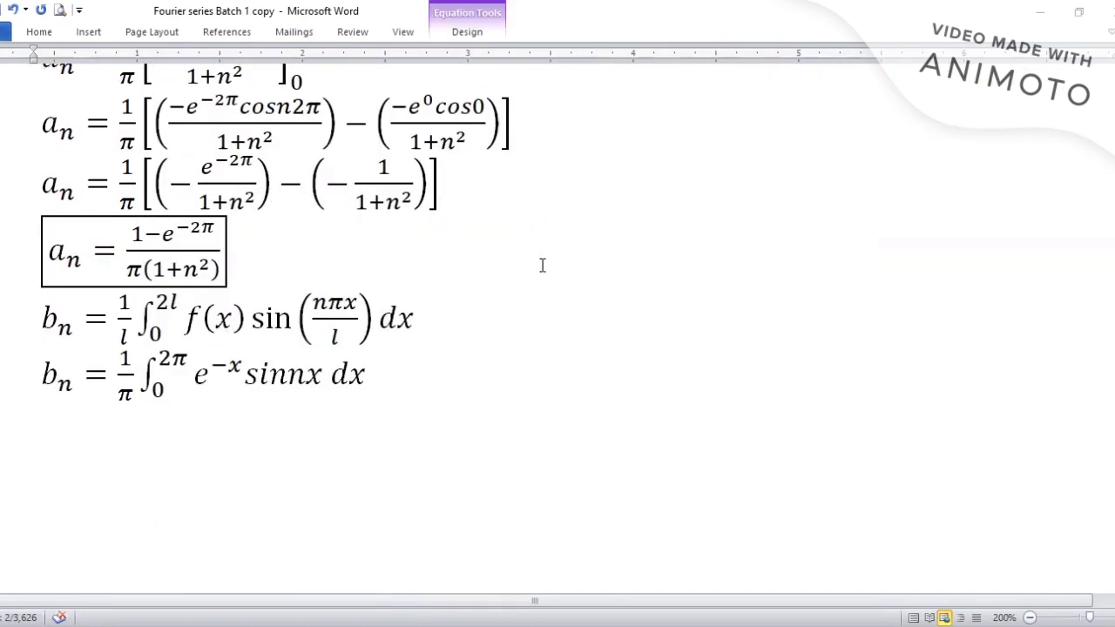
click(514, 373)
key(Right)
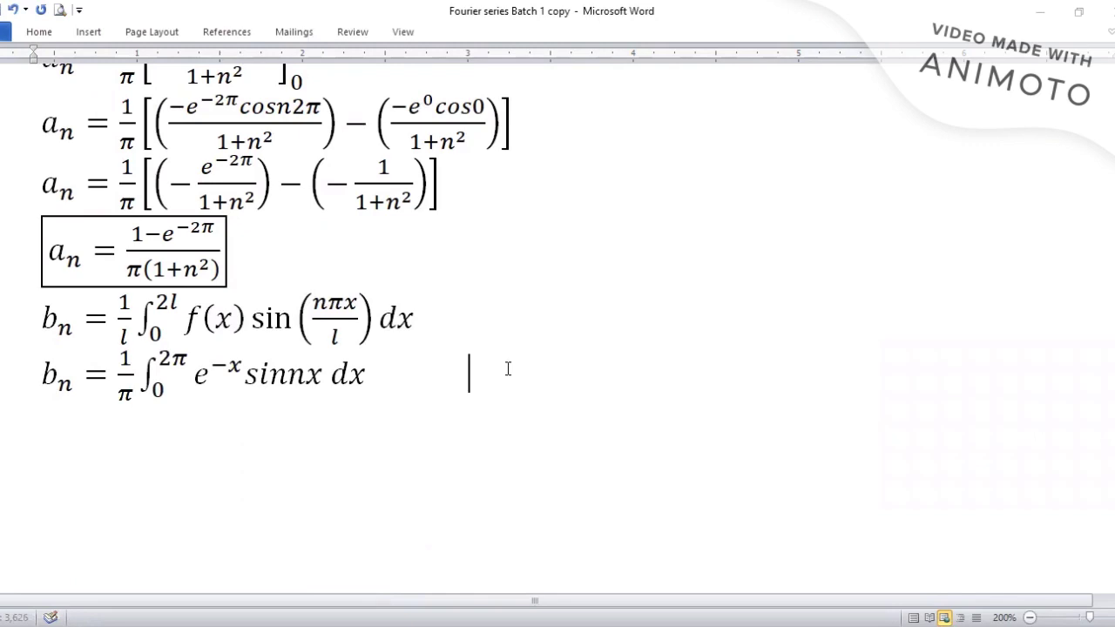
key(ctrl+v)
Step: Change cos to sin in the copied formula's integrand and in the first term inside the parentheses
double_click(575, 378)
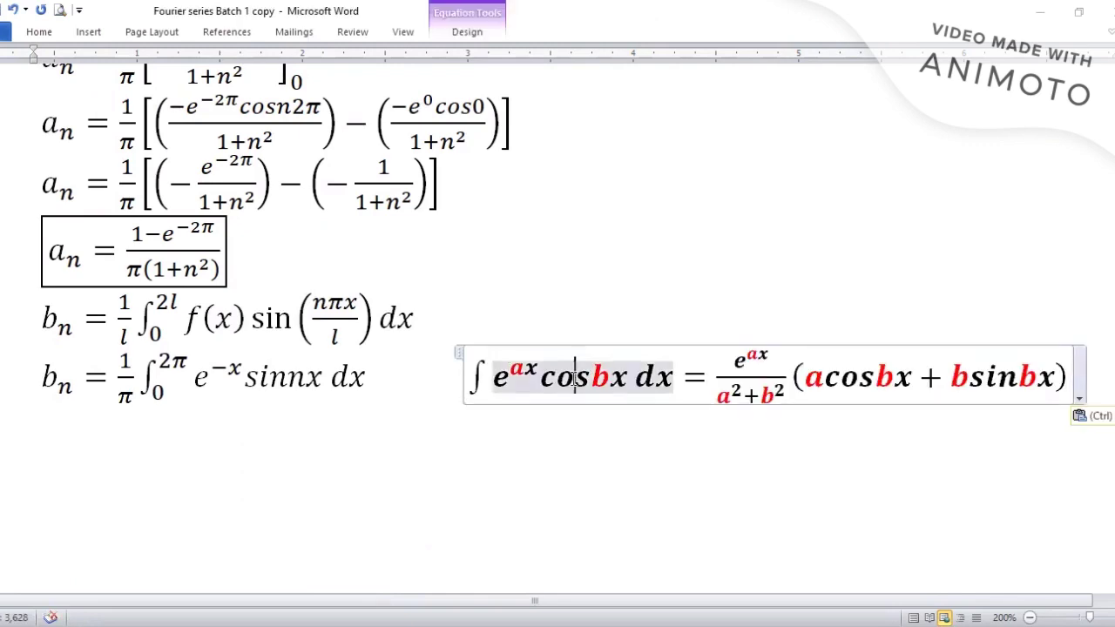
key(BackSpace)
key(BackSpace)
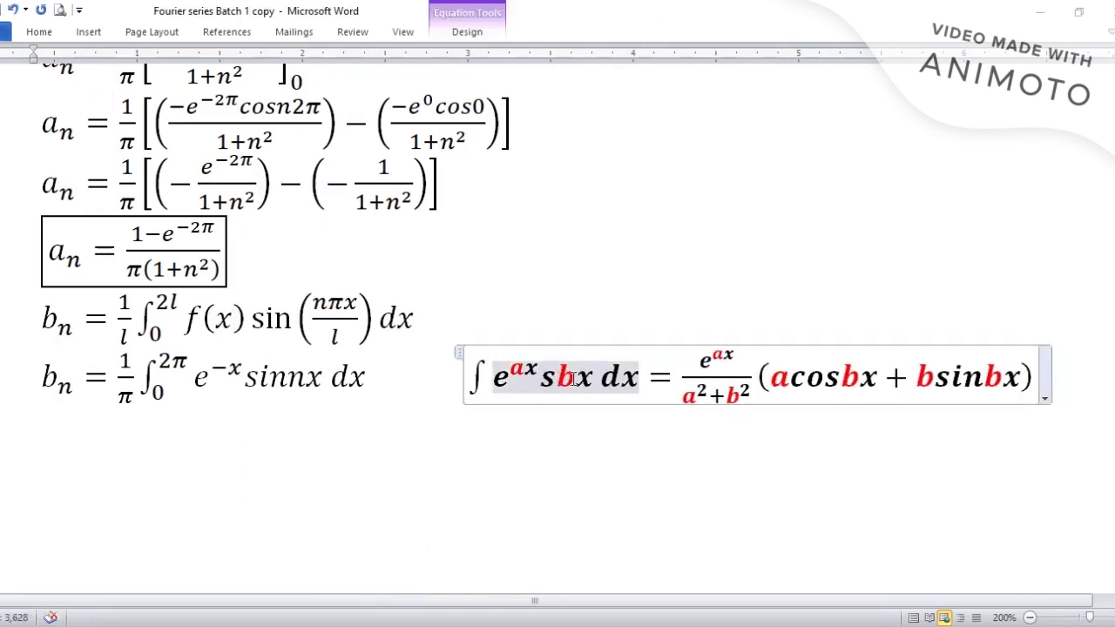
text(in)
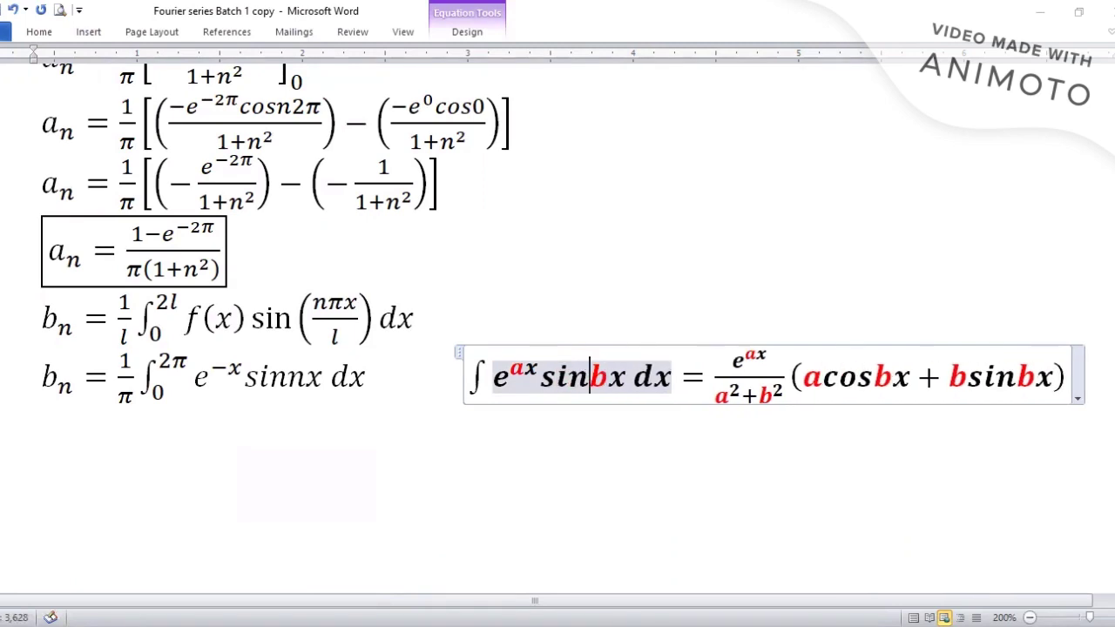
double_click(858, 383)
key(BackSpace)
key(BackSpace)
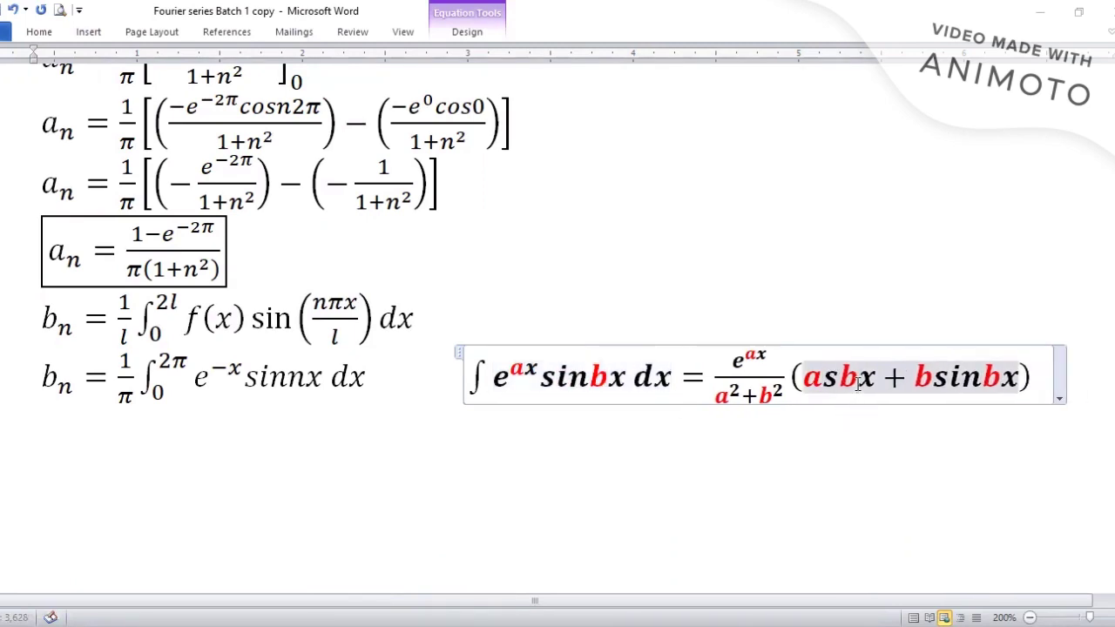
text(in)
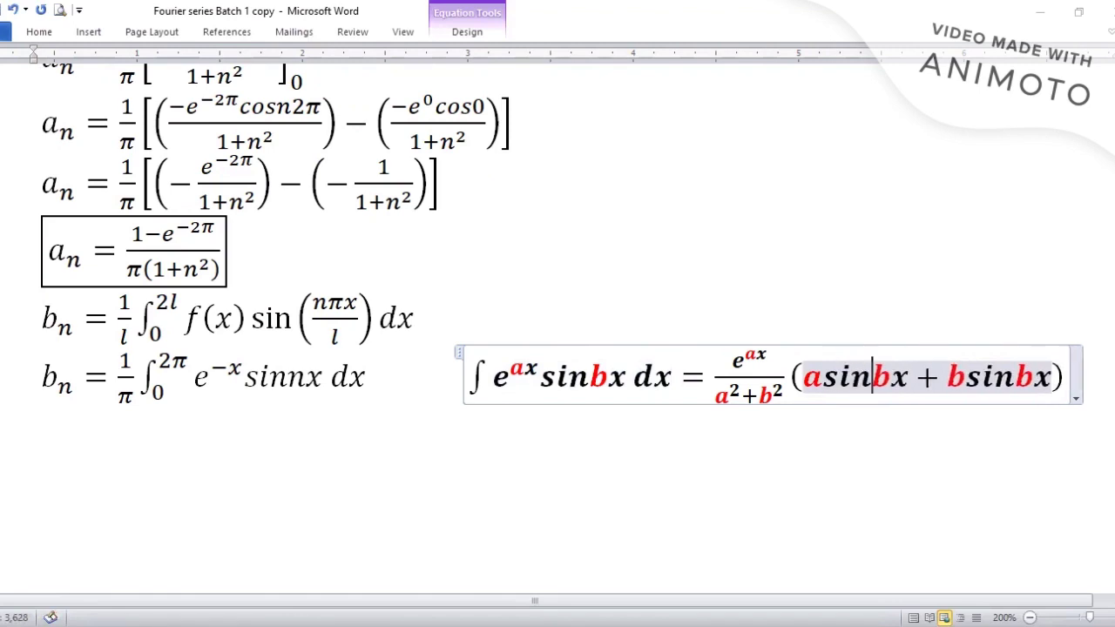
Step: Change the second part of the copied formula's parentheses from + bsinbx to − bcosbx
click(930, 379)
key(BackSpace)
text(-)
click(1014, 376)
key(BackSpace)
key(BackSpace)
key(BackSpace)
text(co)
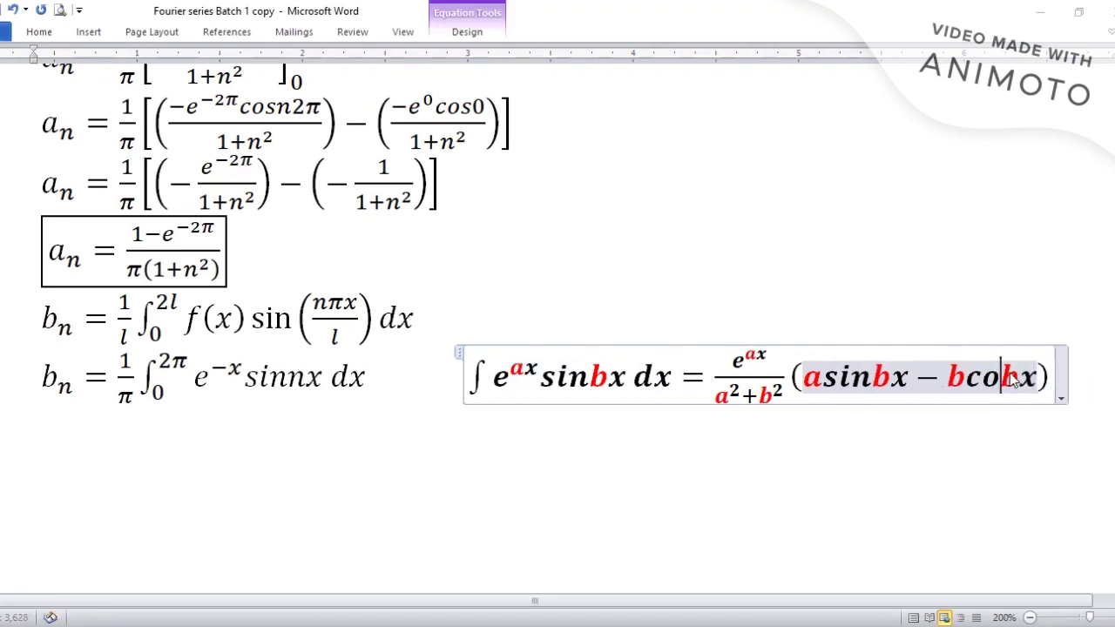
text(s)
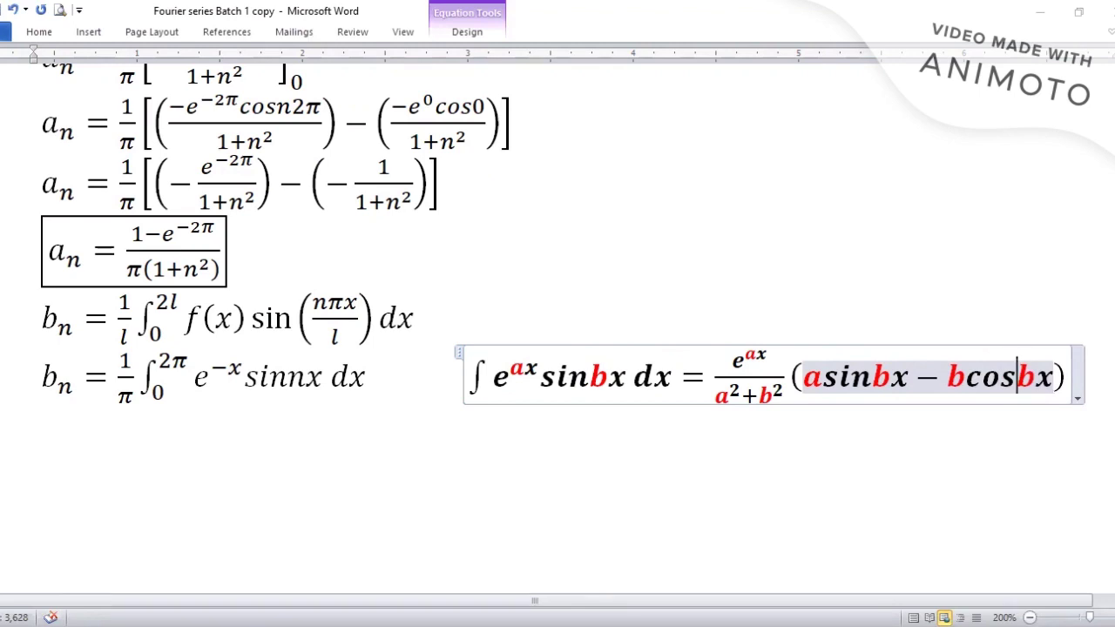
Step: Insert a 1 before x in the exponent of the second b_n integral and colour the −1 red
click(163, 400)
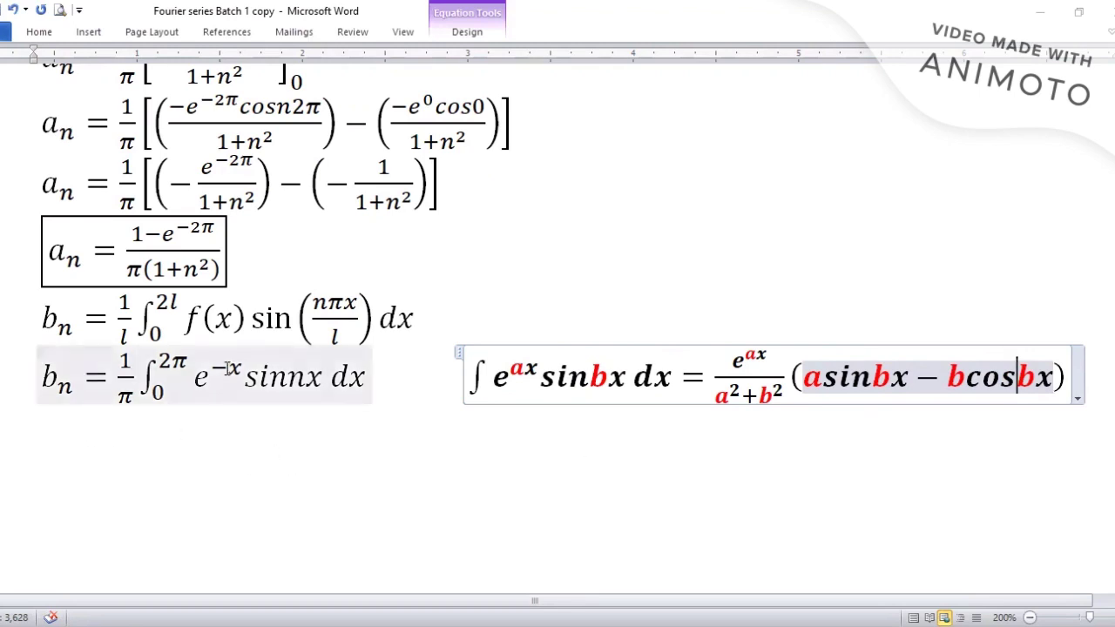
double_click(228, 369)
text(1)
double_click(226, 368)
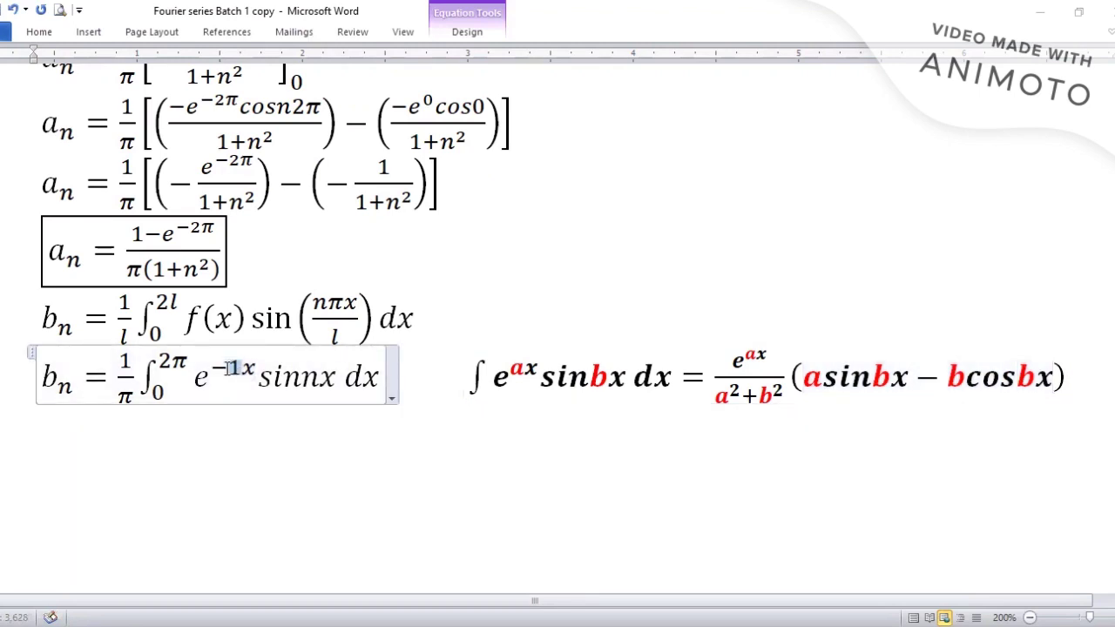
click(39, 31)
click(302, 84)
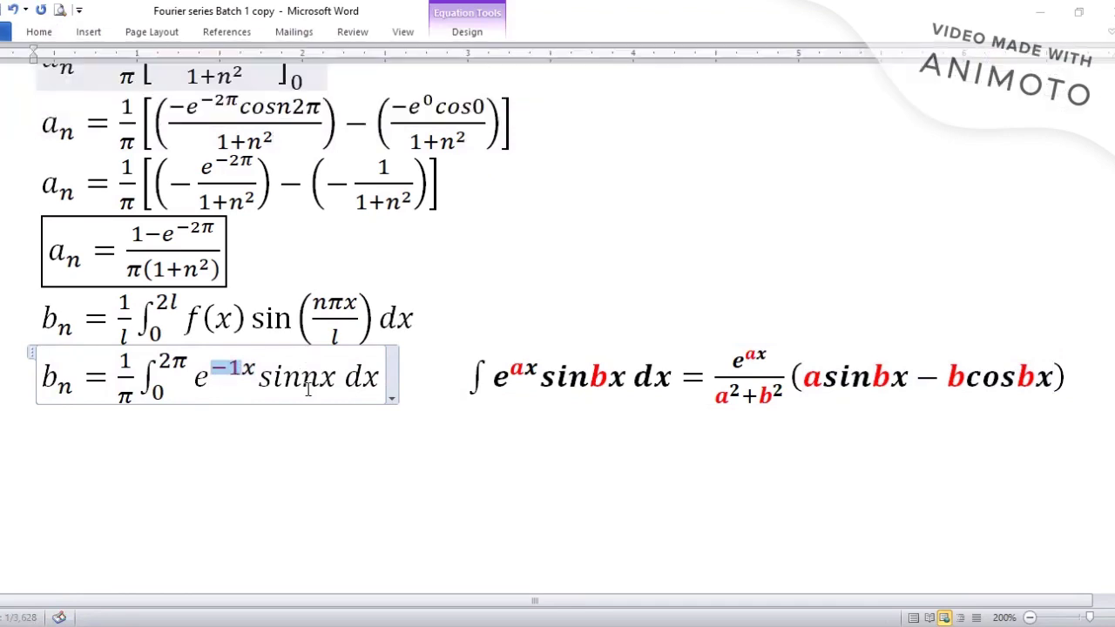
Step: Colour the n multiplying x in the sine term of the second b_n integral red
double_click(317, 376)
drag(303, 376, 319, 376)
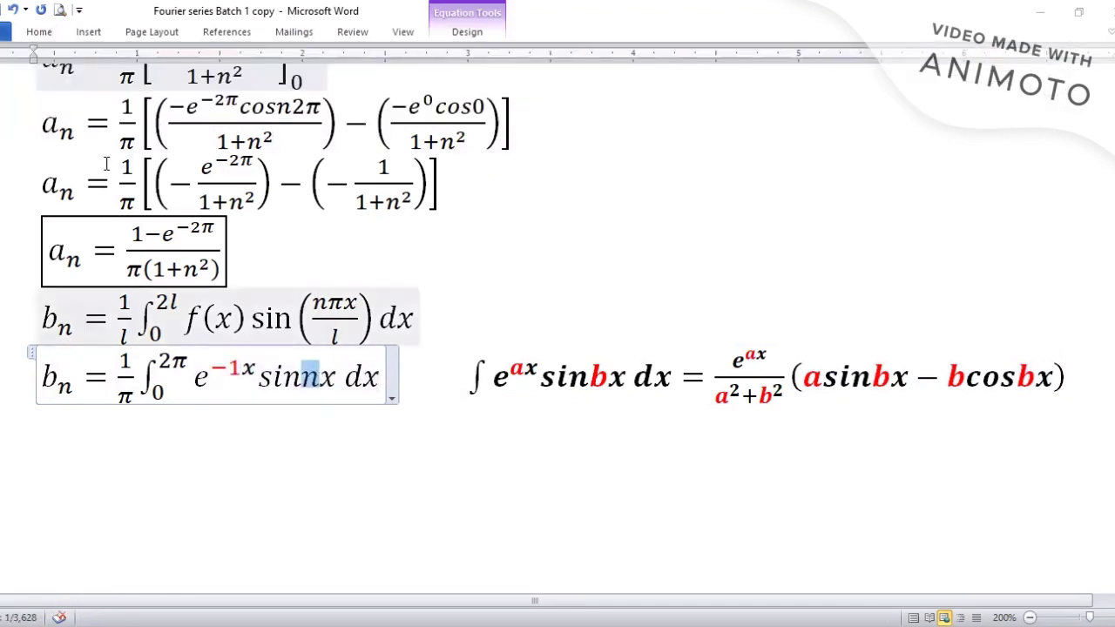
click(39, 32)
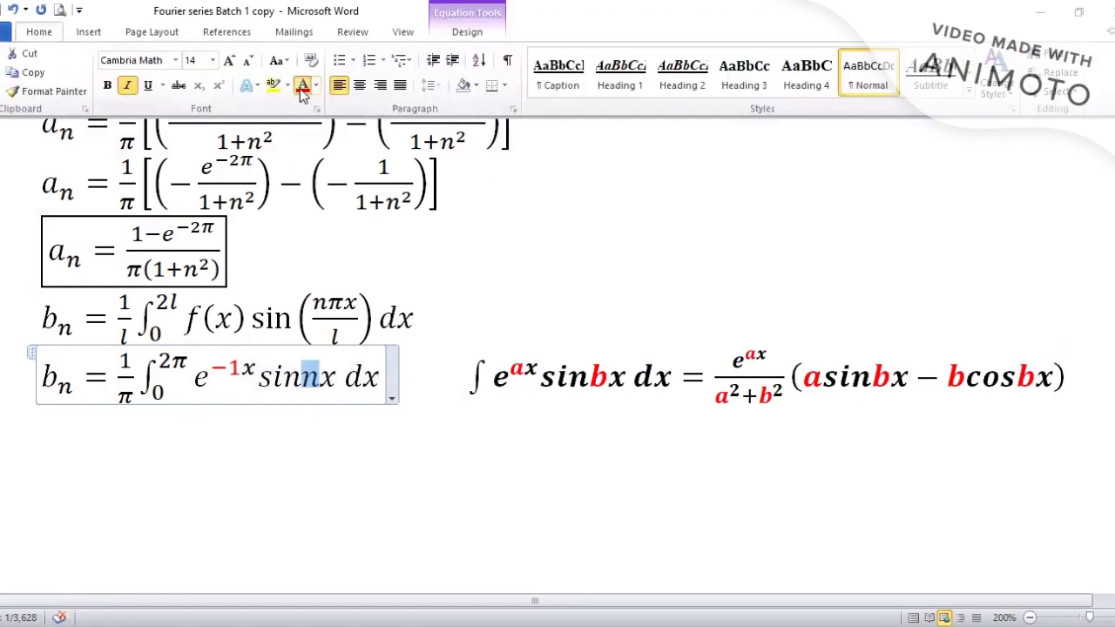
click(302, 89)
Step: Start a third b_n equation line below with b_n = 1/π followed by an opening square bracket
click(44, 428)
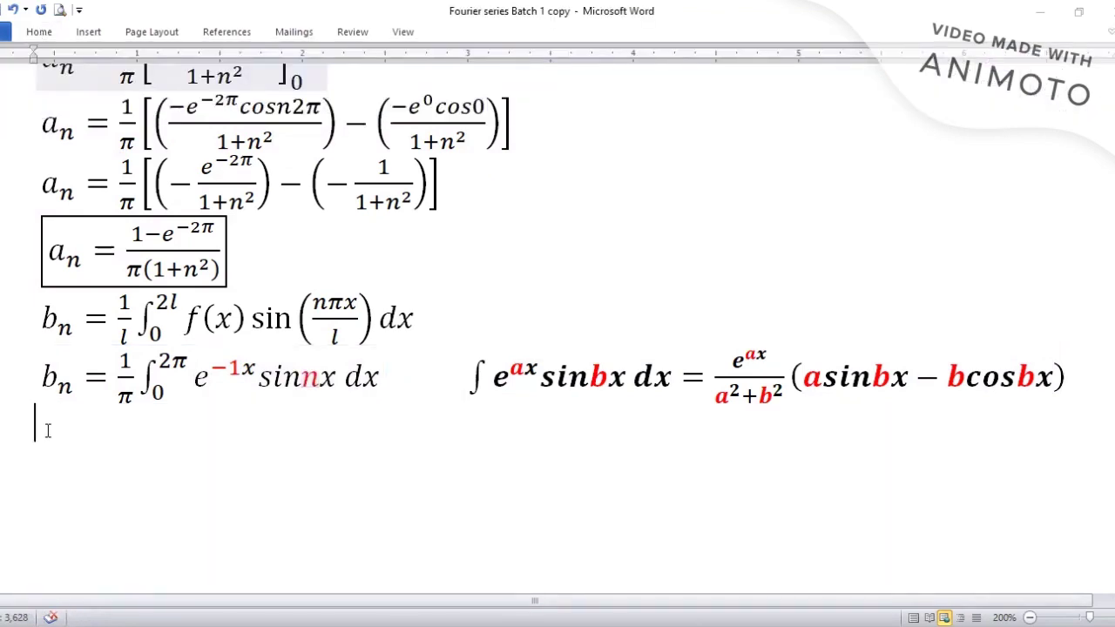
key(alt+equal)
text(b_n)
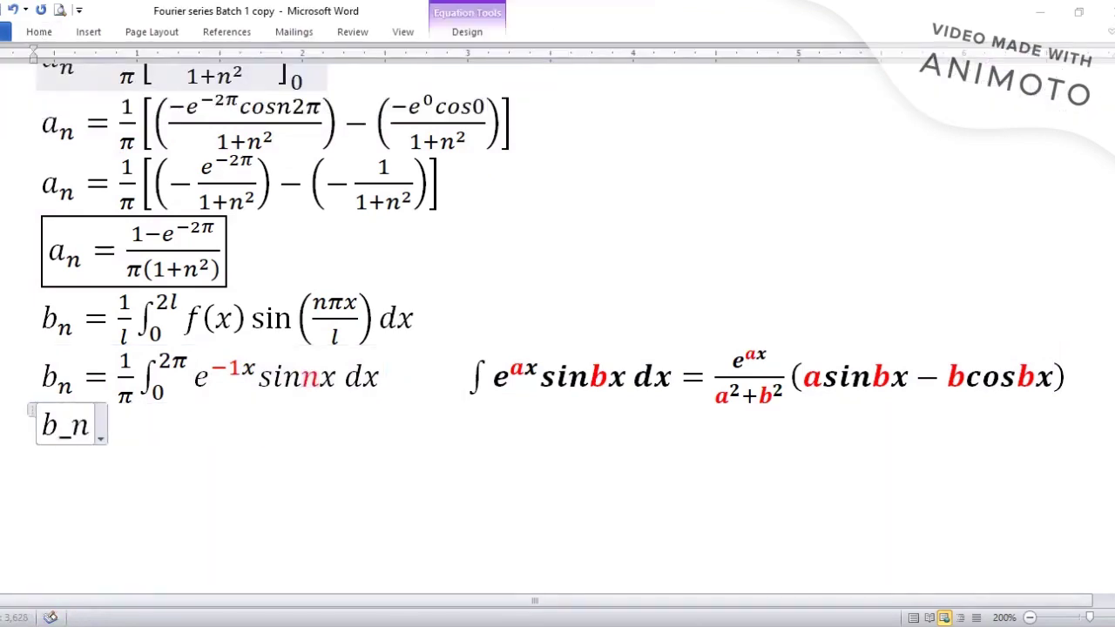
text( =1/\pi )
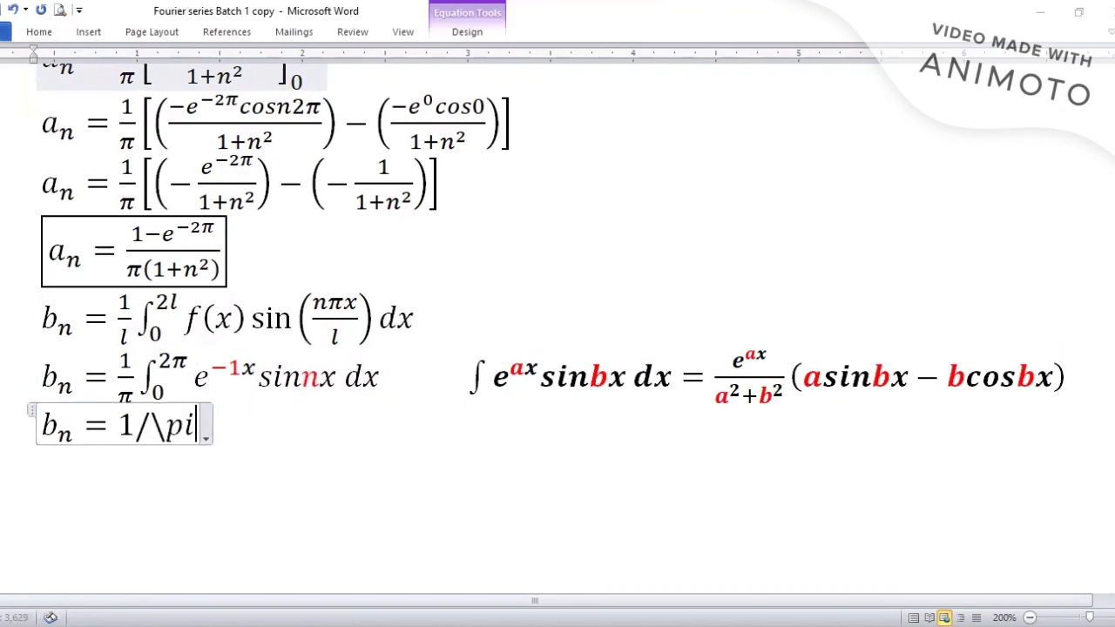
key(BackSpace)
key(BackSpace)
key(BackSpace)
key(BackSpace)
text(π [)
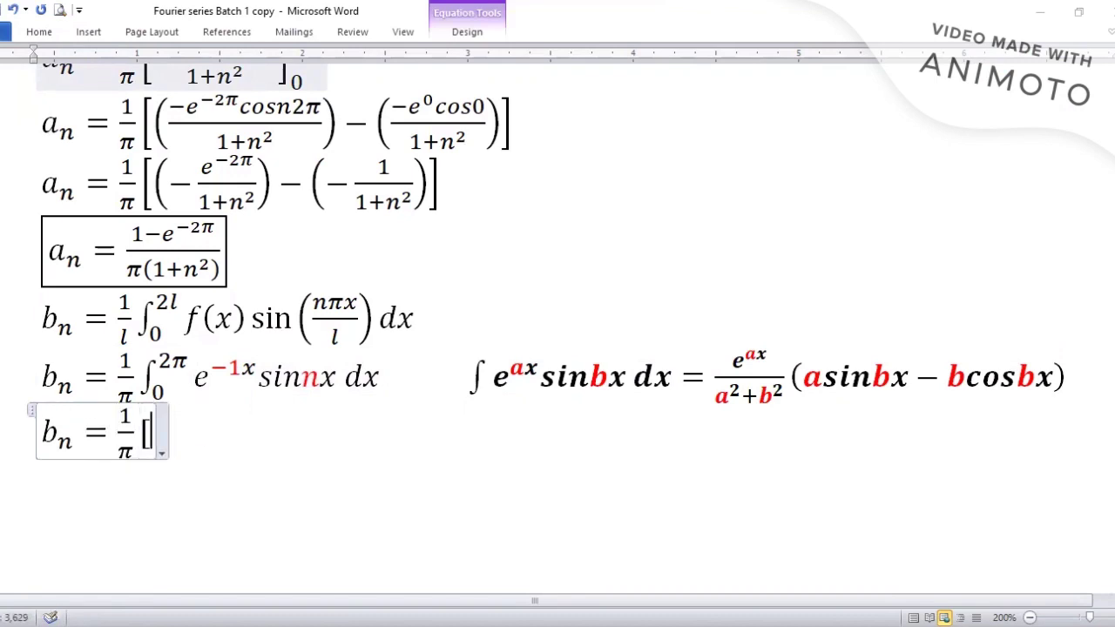
Step: Add a fraction after the opening bracket with numerator e^(−x) and denominator (−1)²+n²
text(e^-x )
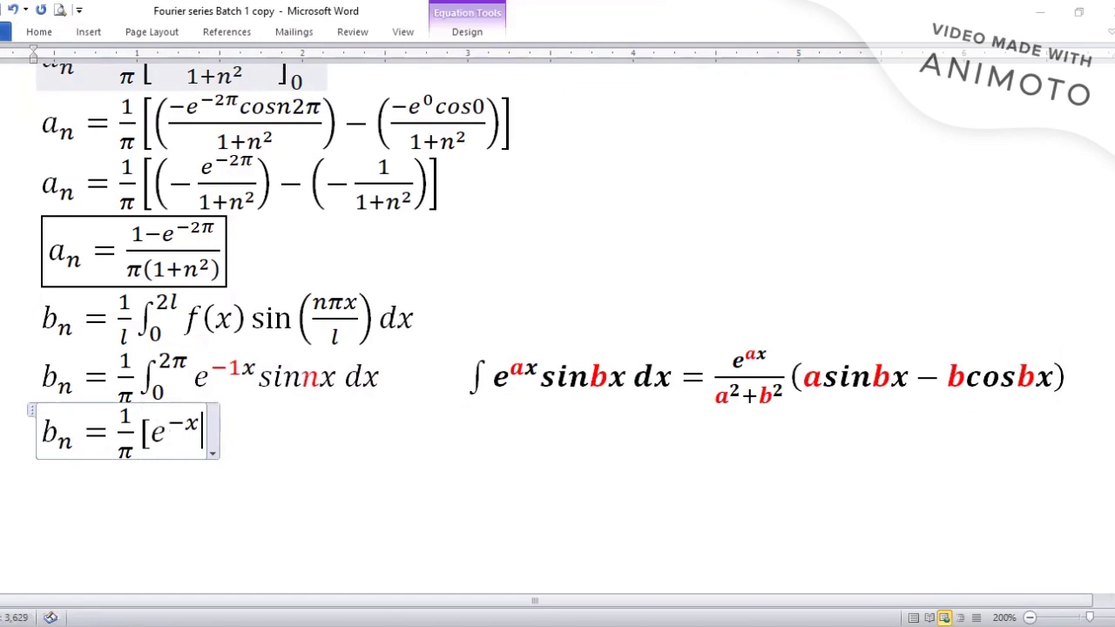
text(/)
text((-1))
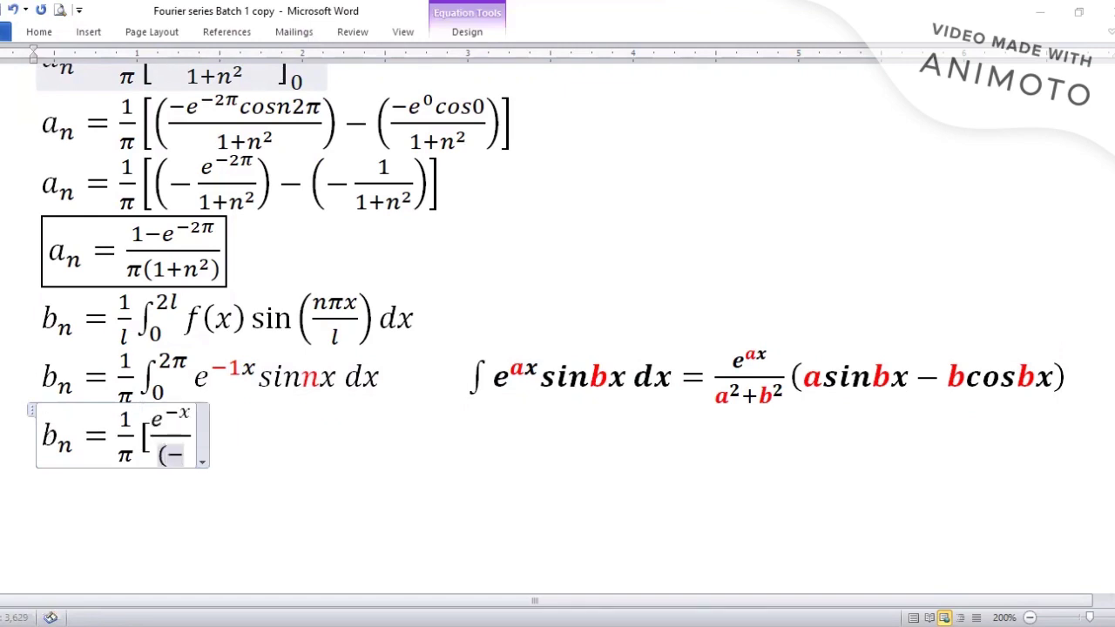
text(^2)
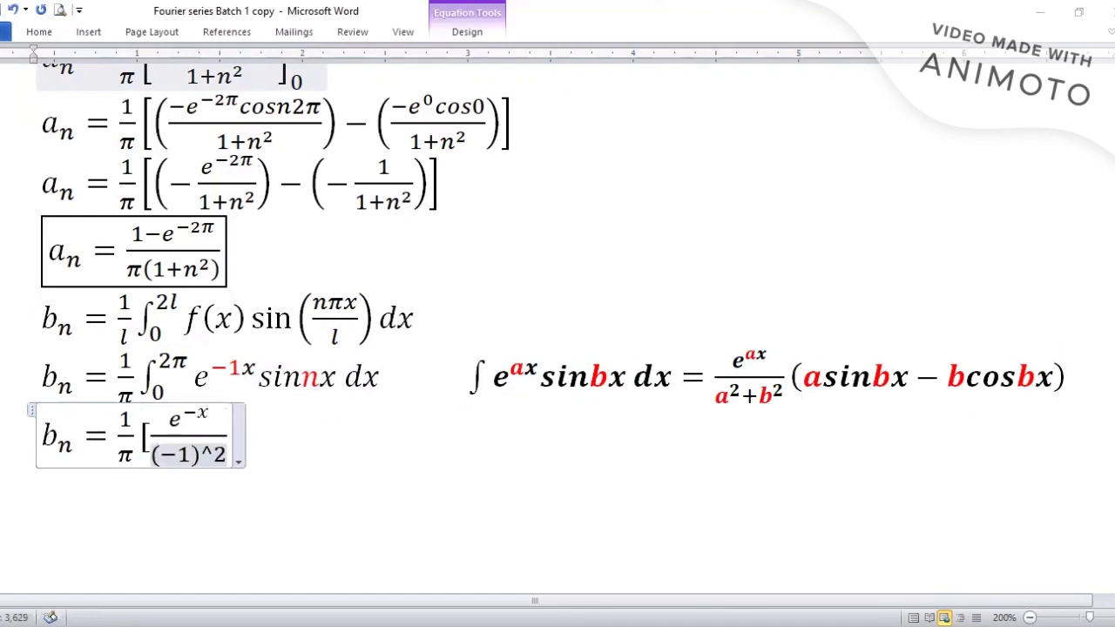
text(+n^2)
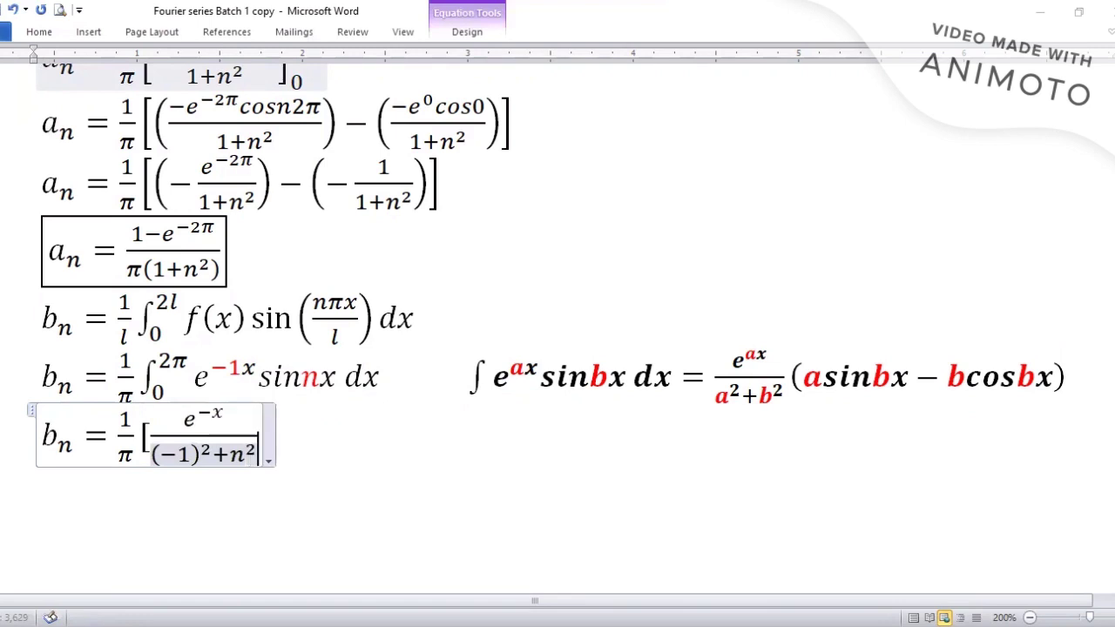
Step: Add the factor (−1.sinnx − n.cosnx) after the fraction in the third b_n line and close the bracket with limits 0 and 2π
key(Right)
text((-1.)
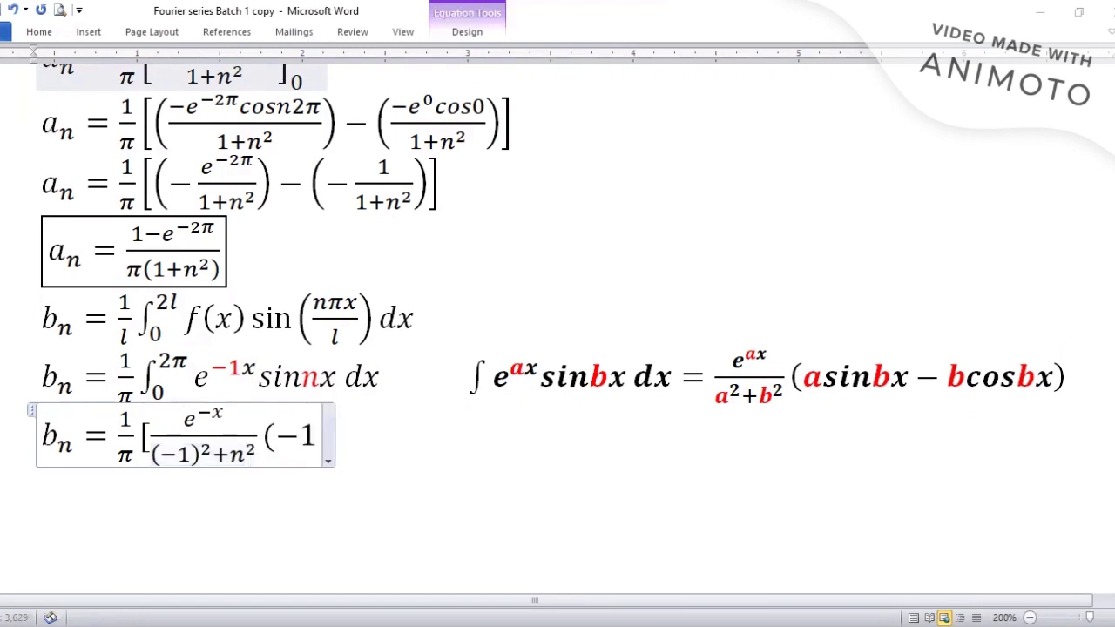
text(sin)
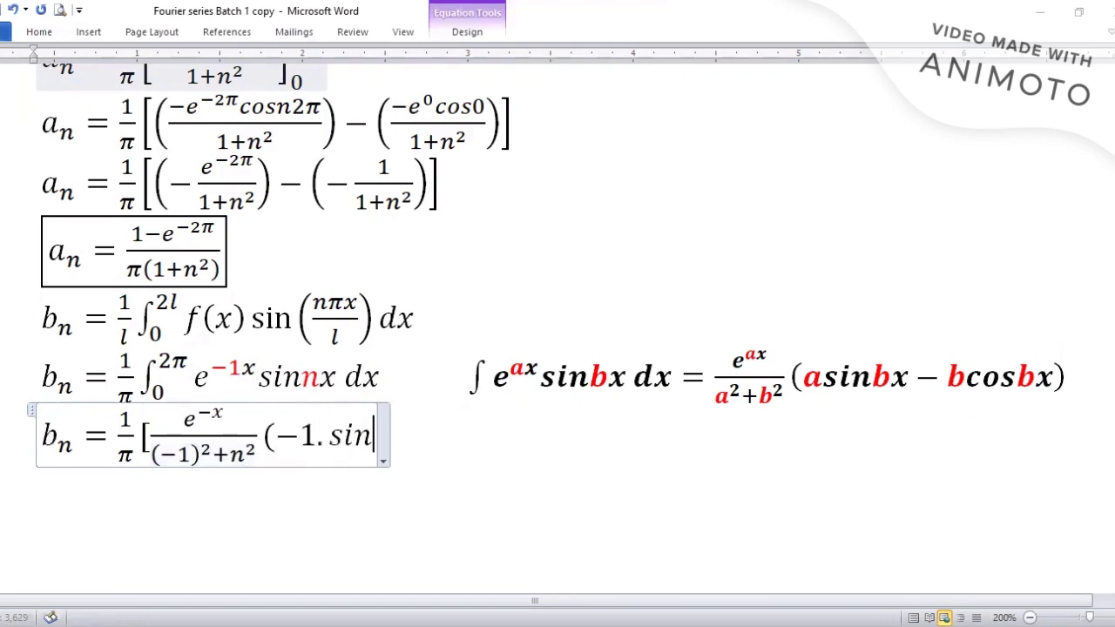
text(nx-n.cos)
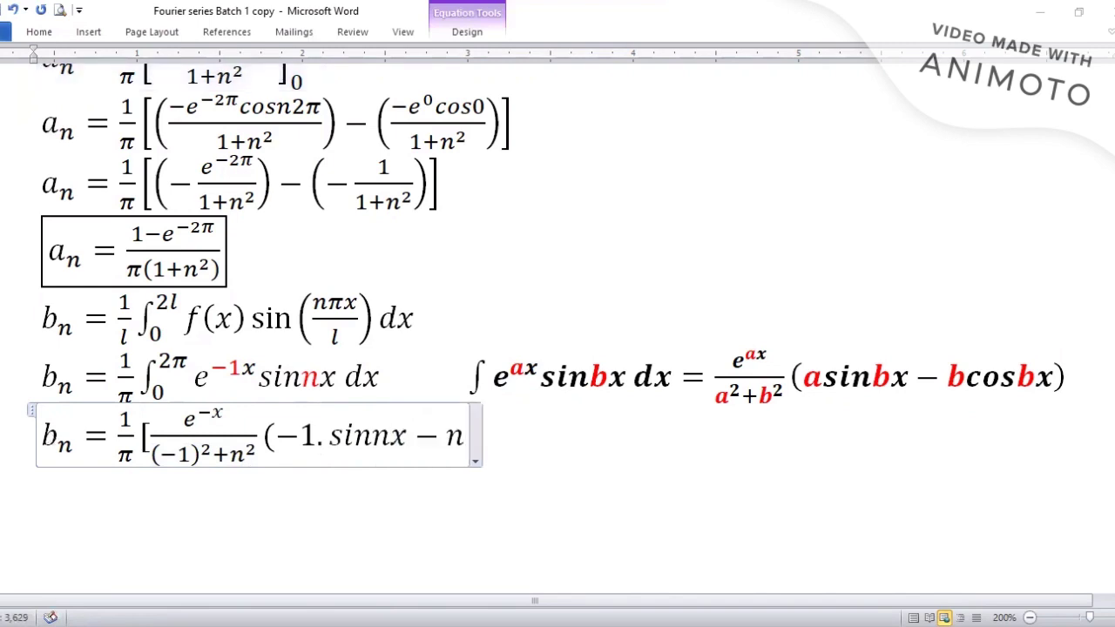
text(nx)
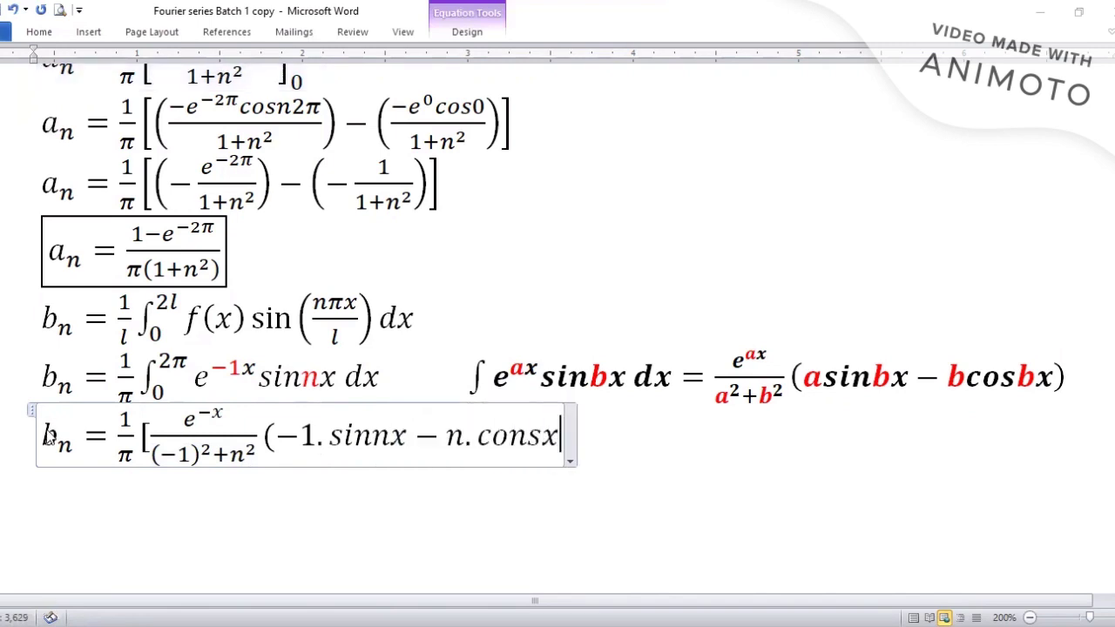
key(BackSpace)
key(BackSpace)
key(BackSpace)
text(snx)
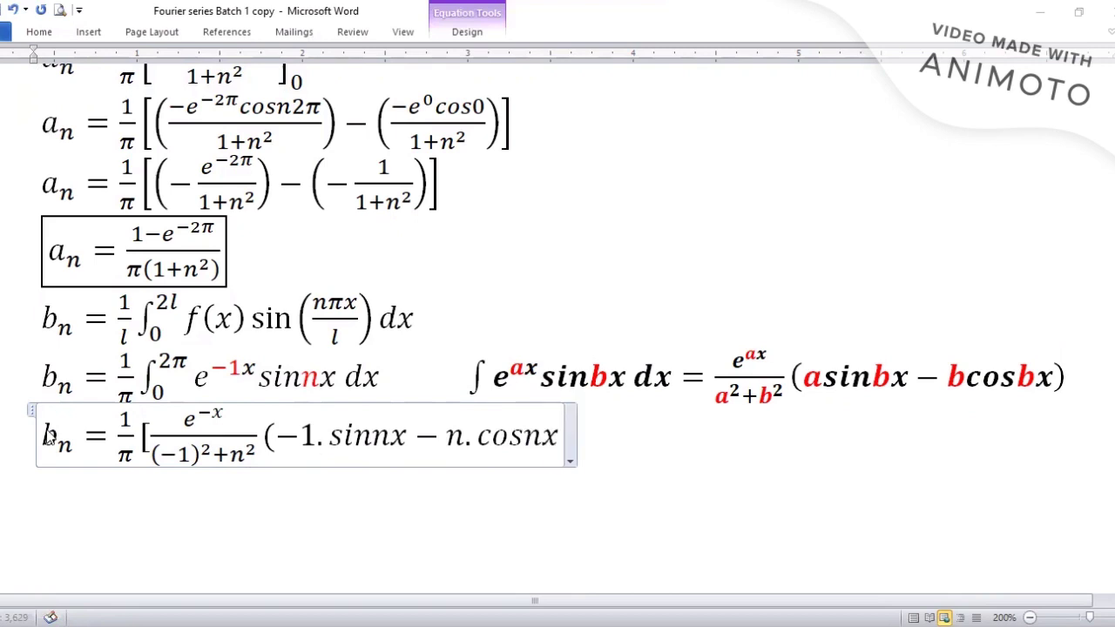
text()]_0^)
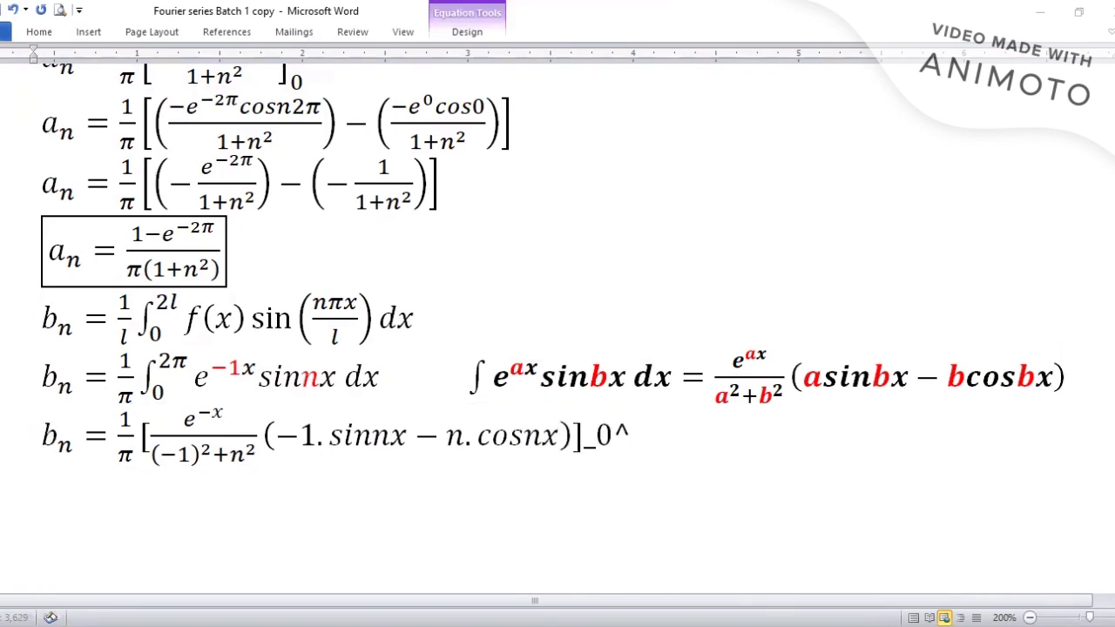
text(2\pi)
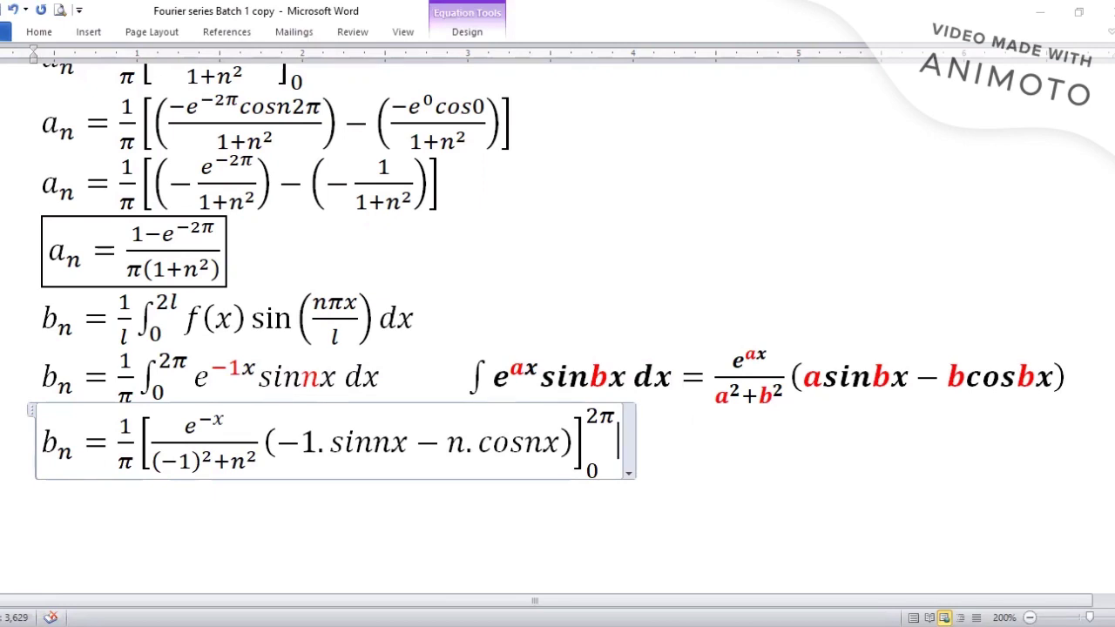
Step: Strike through the −1.sinnx term in the third b_n line
click(278, 444)
key(shift+Right)
key(shift+Right)
key(shift+Right)
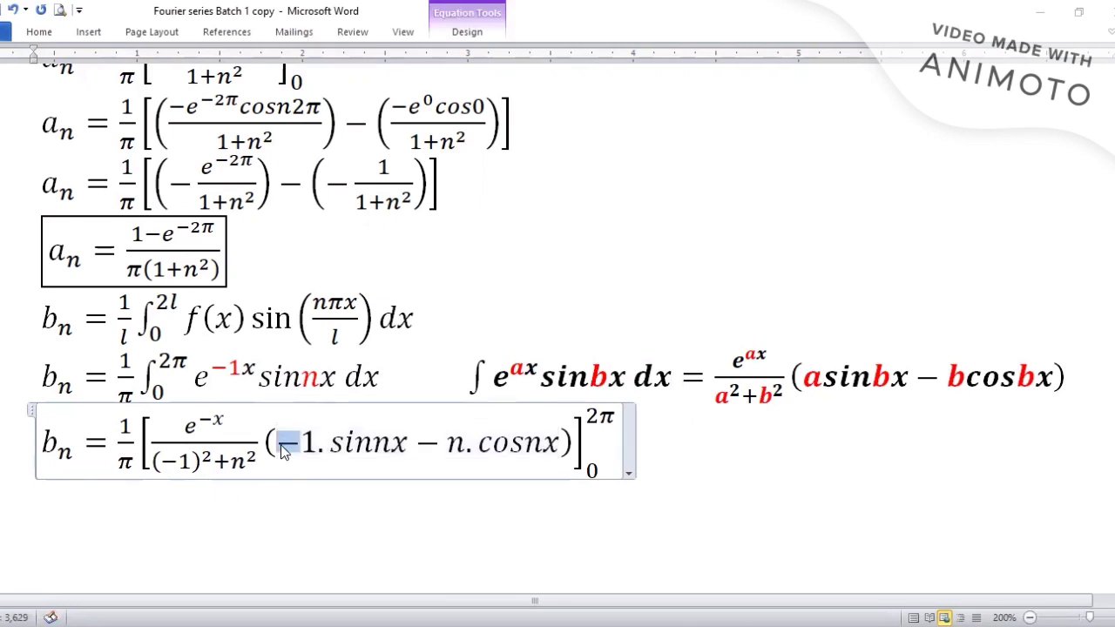
key(shift+Right)
key(shift+Right)
key(shift+Right)
key(shift+Right)
key(shift+Right)
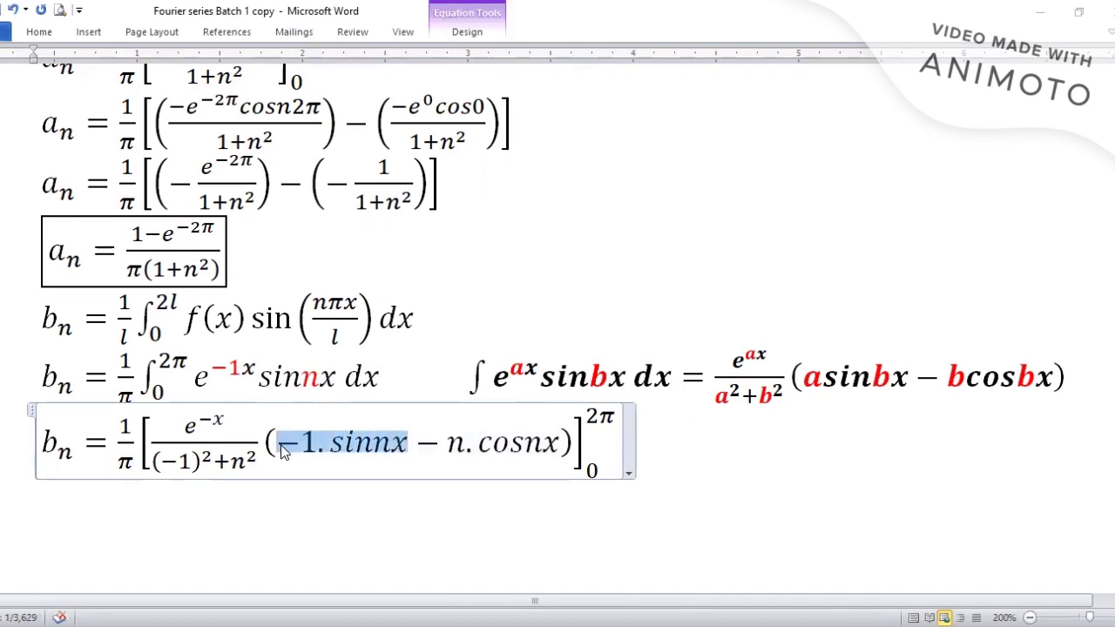
click(39, 32)
click(179, 86)
click(692, 427)
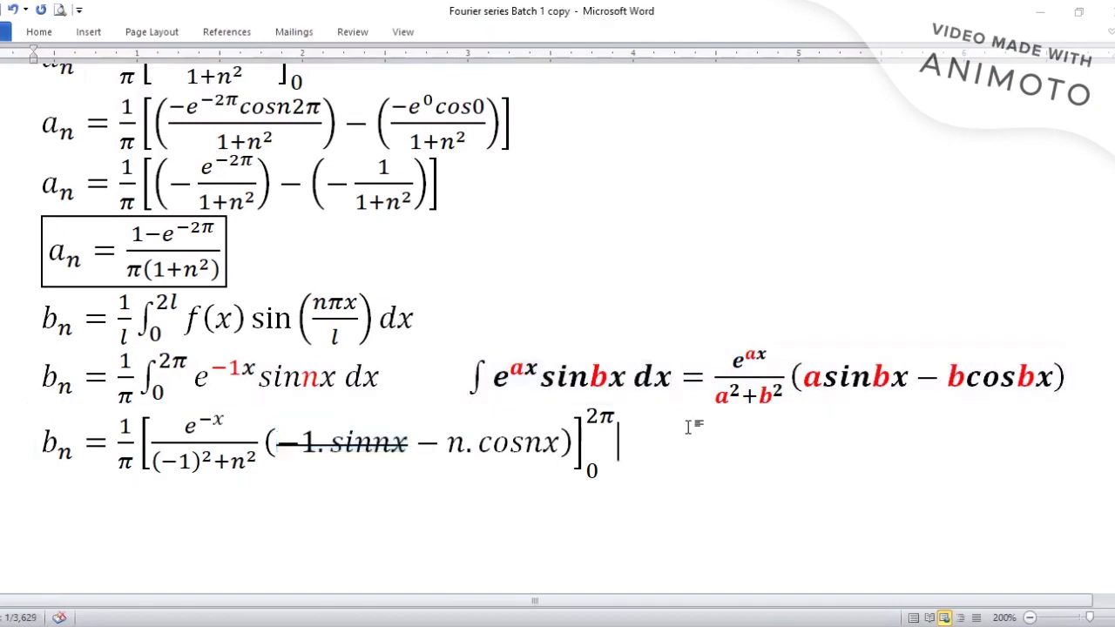
Step: Start a fourth b_n equation line below with b_n = 1/π followed by an opening square bracket
scroll(688, 427, down, 2)
key(Return)
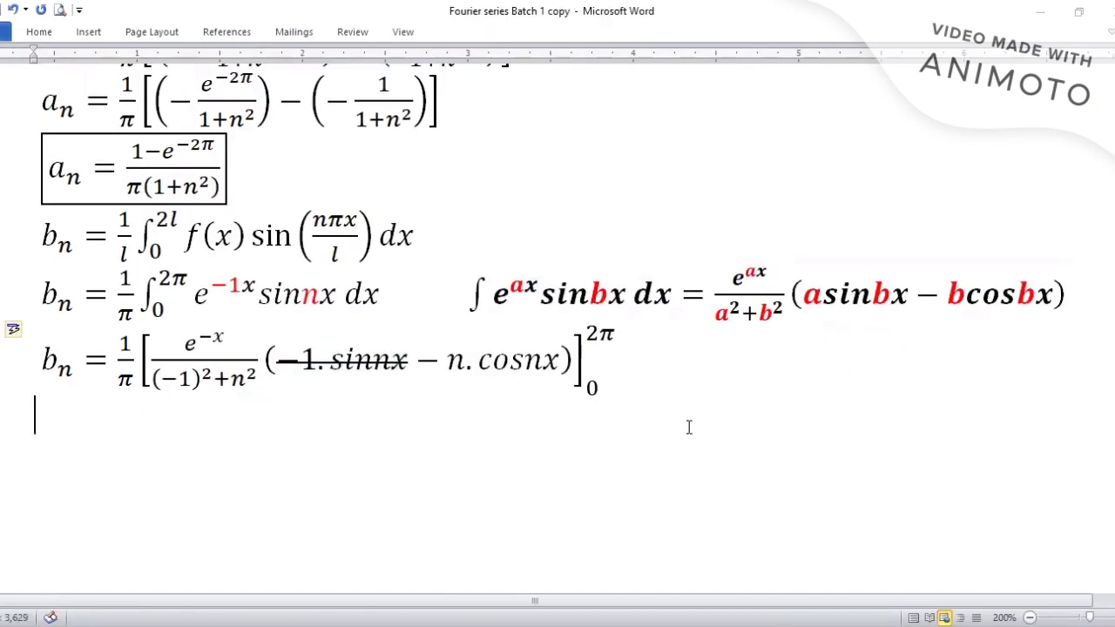
key(alt+equal)
text(b_n=)
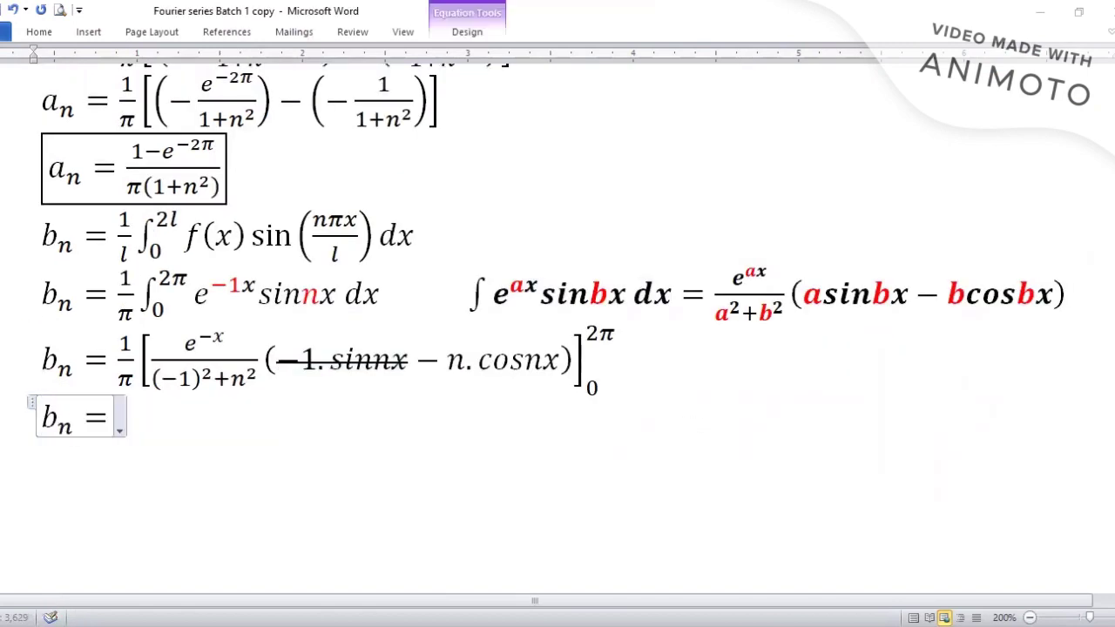
text(1/\pi  )
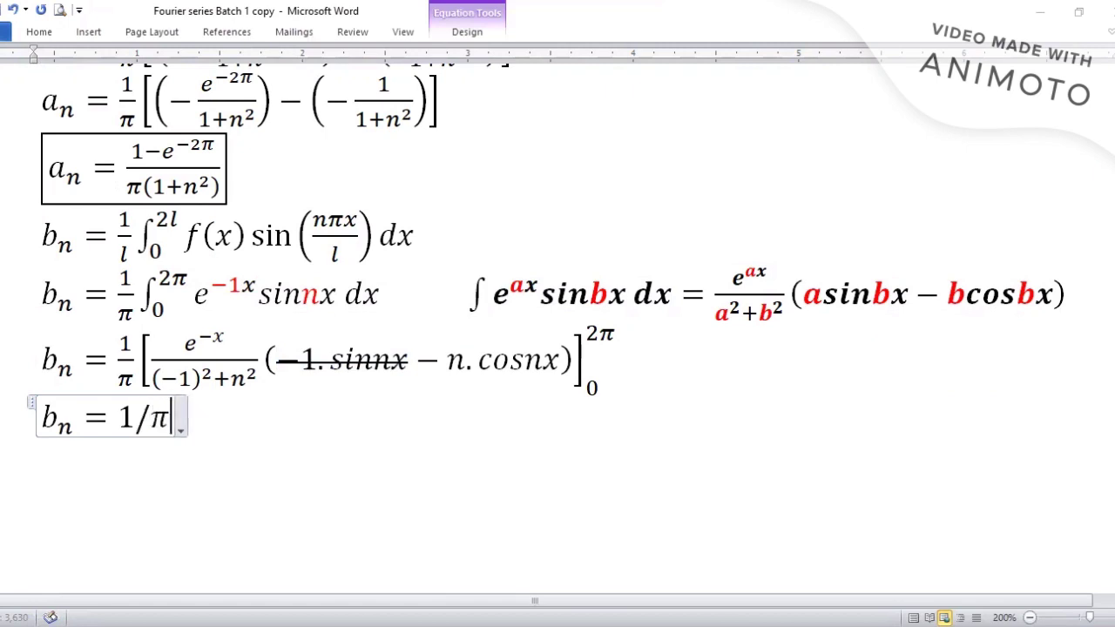
text([()
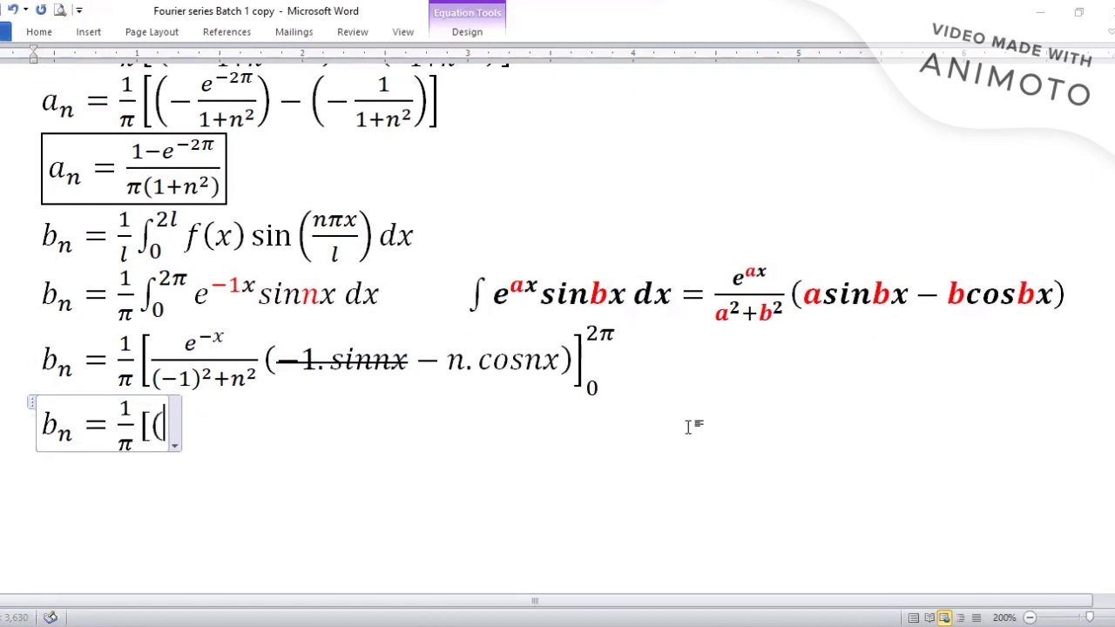
Step: Add a fraction after the fourth line's opening bracket with numerator −ne^(−x)cosnx and denominator 1+n²
text(-ne^-x)
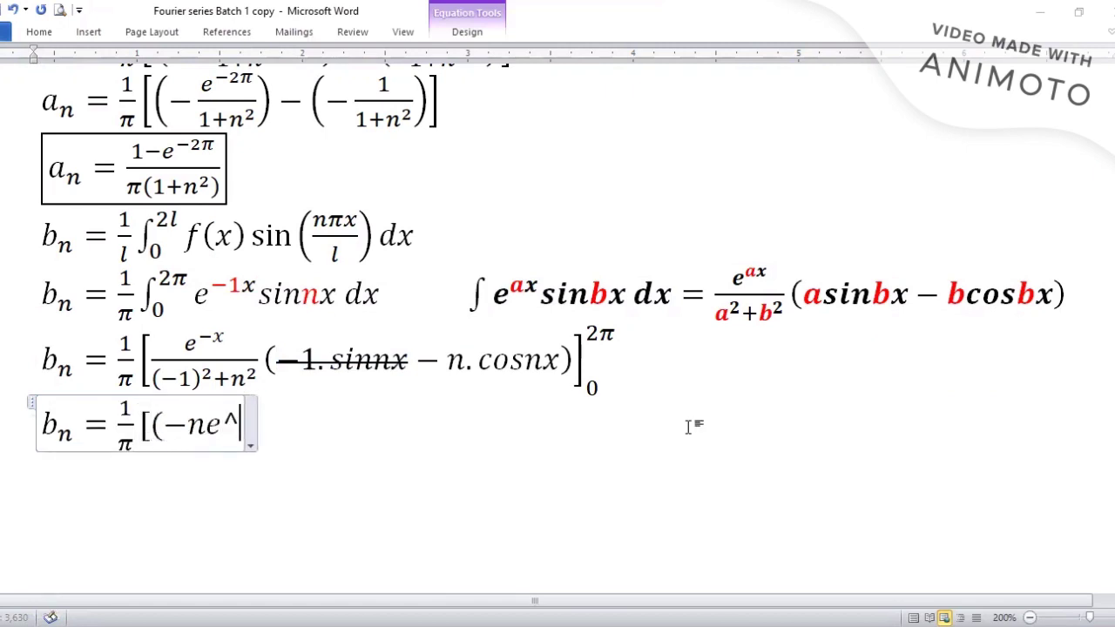
key(Right)
text(cosnx))
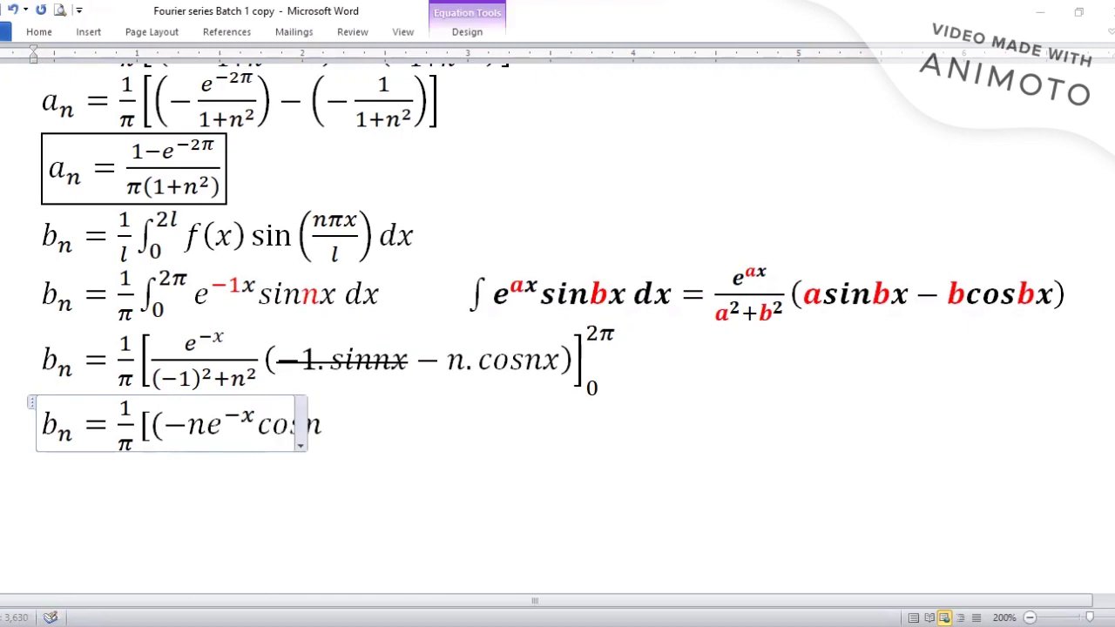
click(687, 427)
text(/)
key(space)
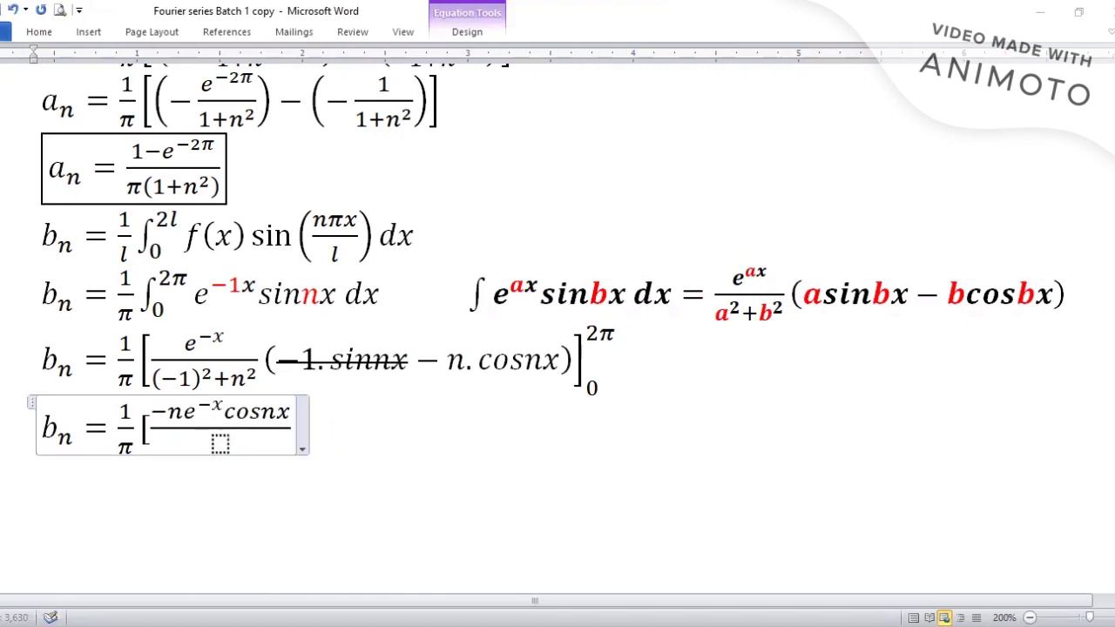
text(1+n^2)
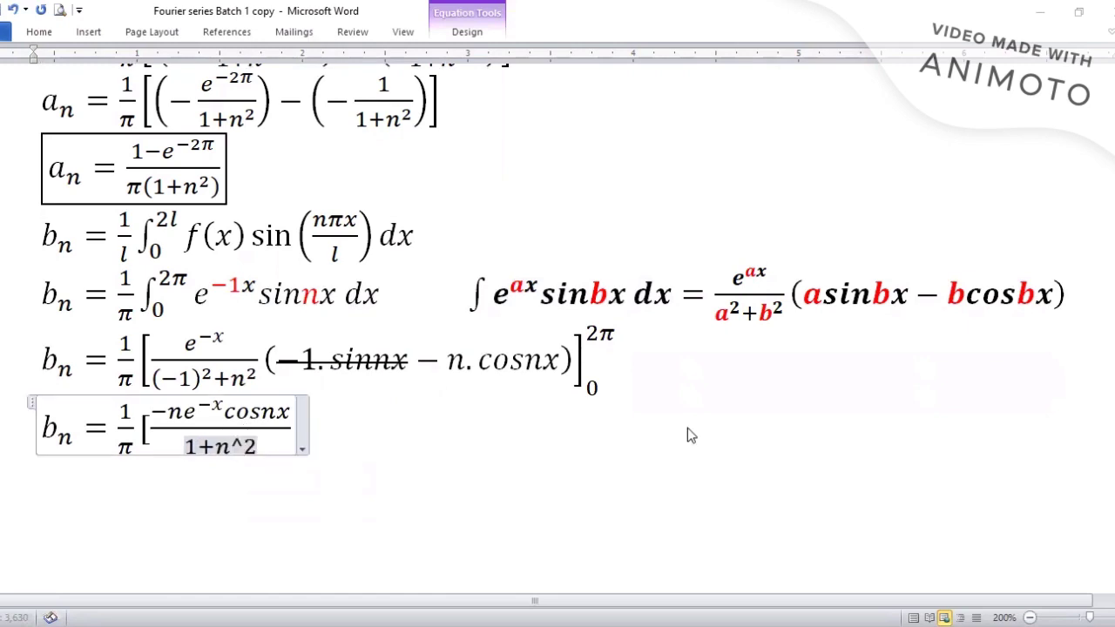
key(space)
Step: Close the fourth b_n line's square bracket with lower limit 0 and upper limit 2π
key(Right)
text(]_0^2)
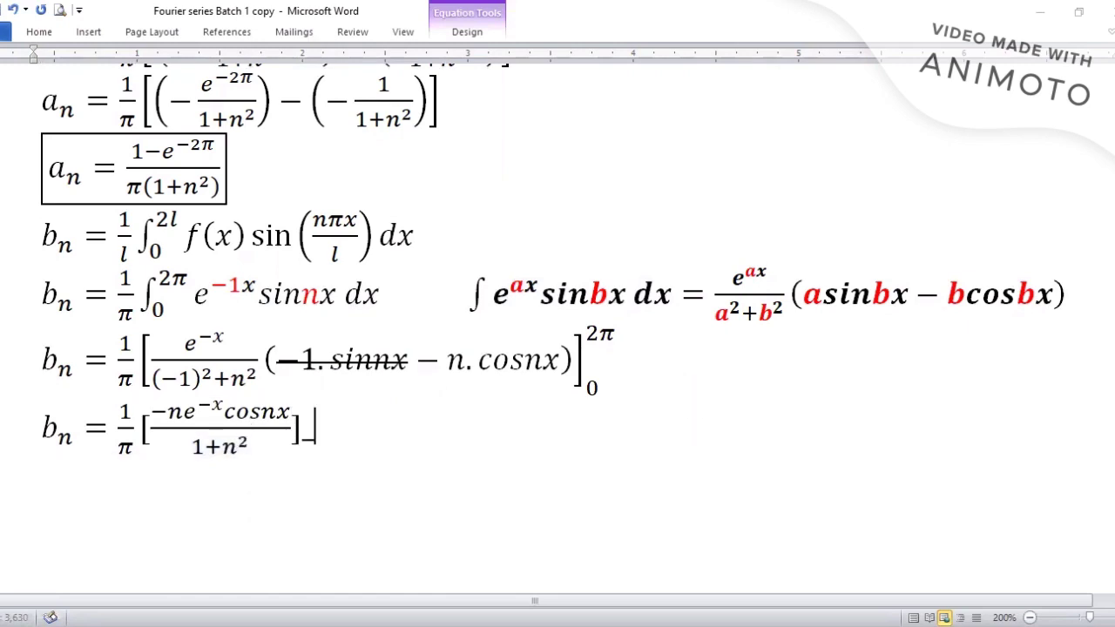
text(\pi)
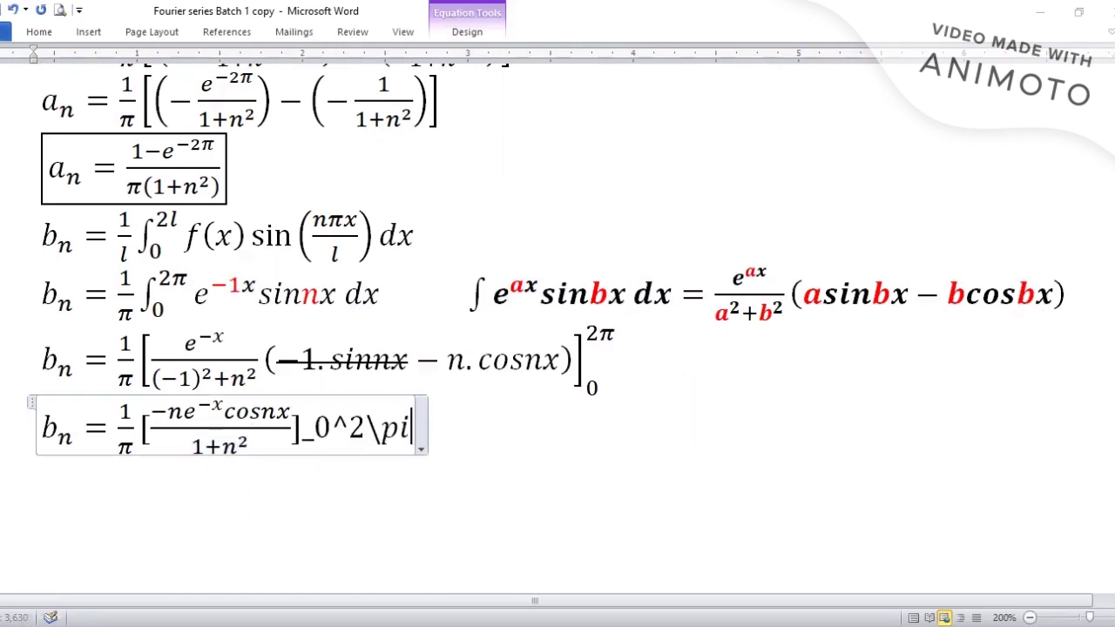
key(space)
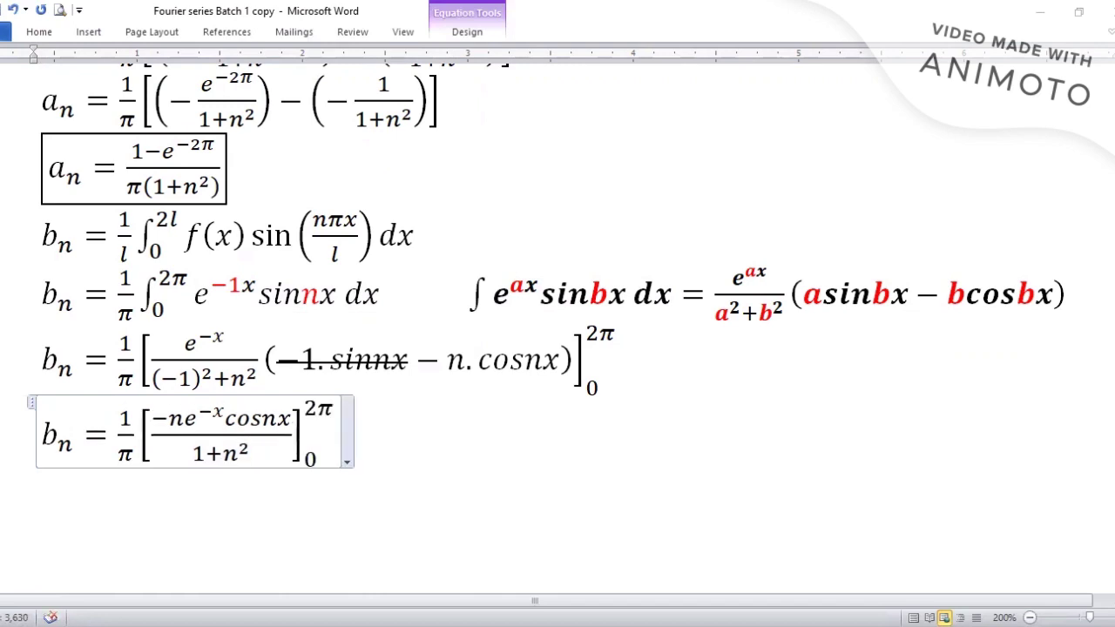
Step: Start a fifth b_n equation line below with b_n = 1/π and an opening square bracket
scroll(689, 427, down, 1)
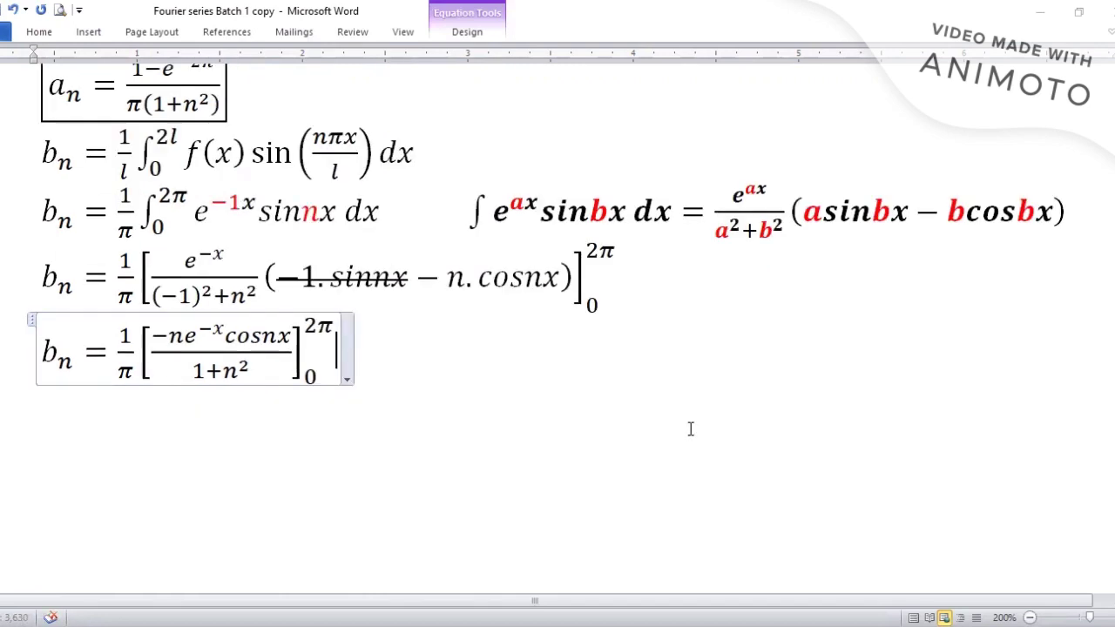
click(689, 428)
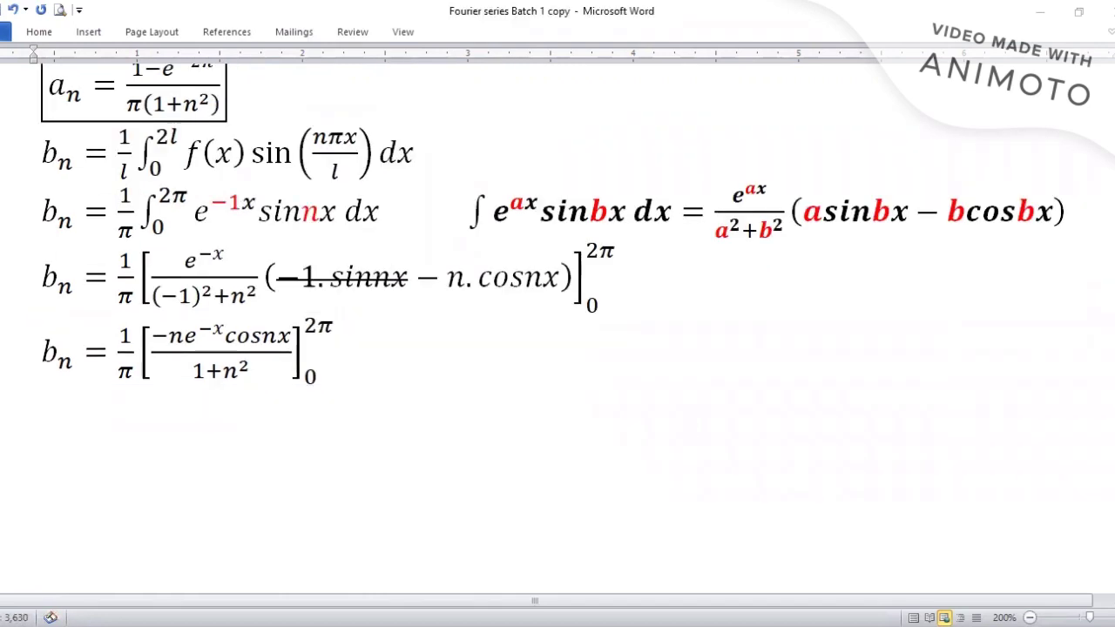
key(alt+equal)
text(b_n =)
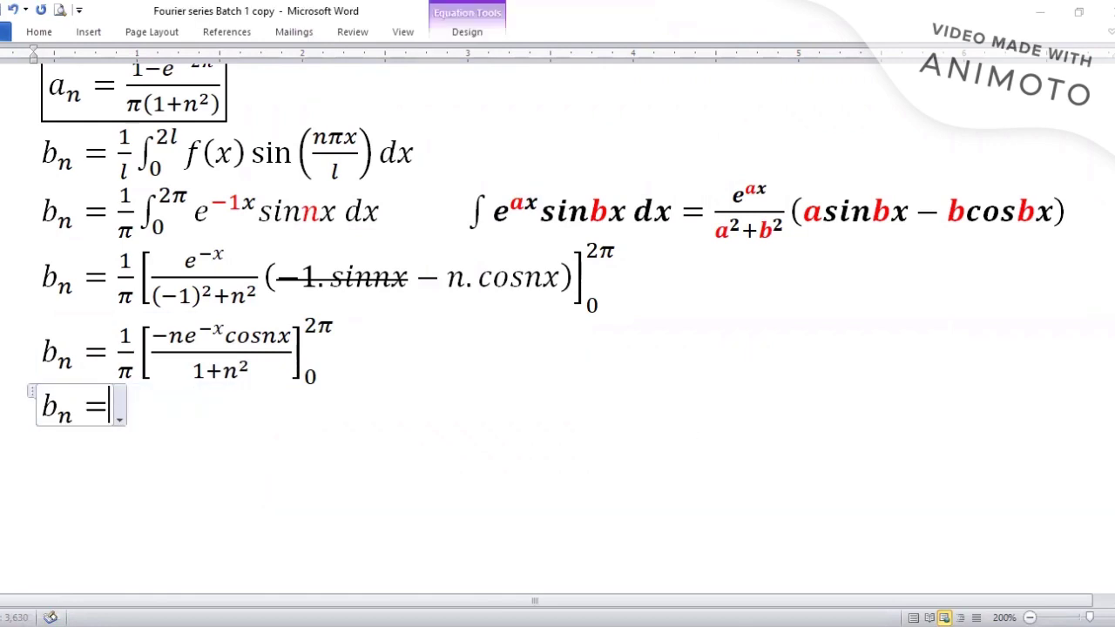
text( 1/\pi  [)
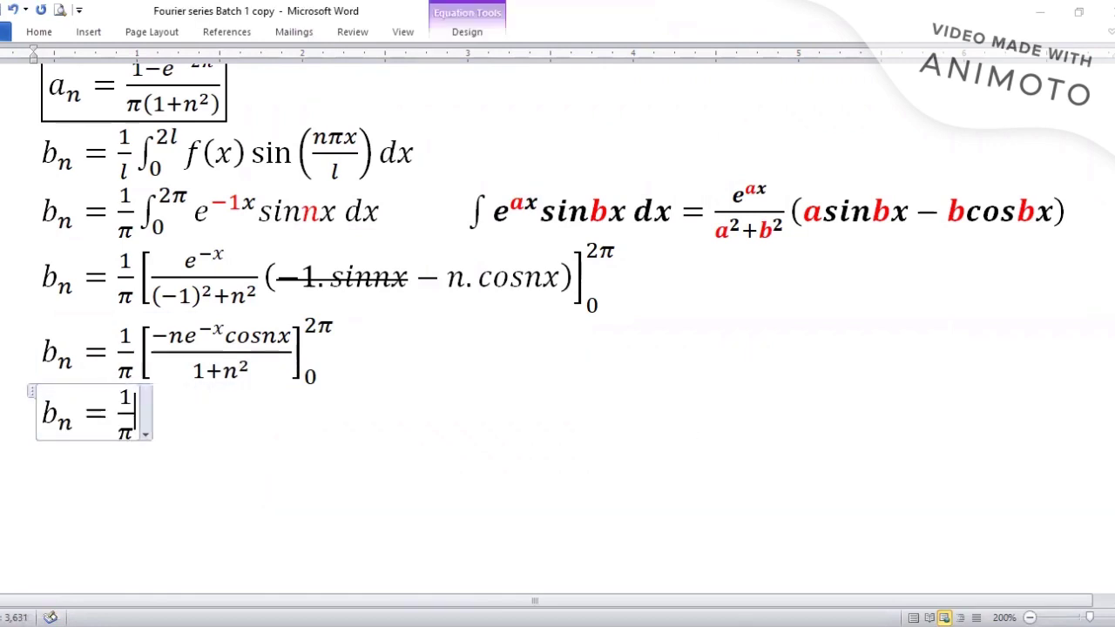
Step: Copy the fraction from the fourth b_n line into parentheses in the fifth line and add a minus sign after it
click(149, 348)
key(shift+Right)
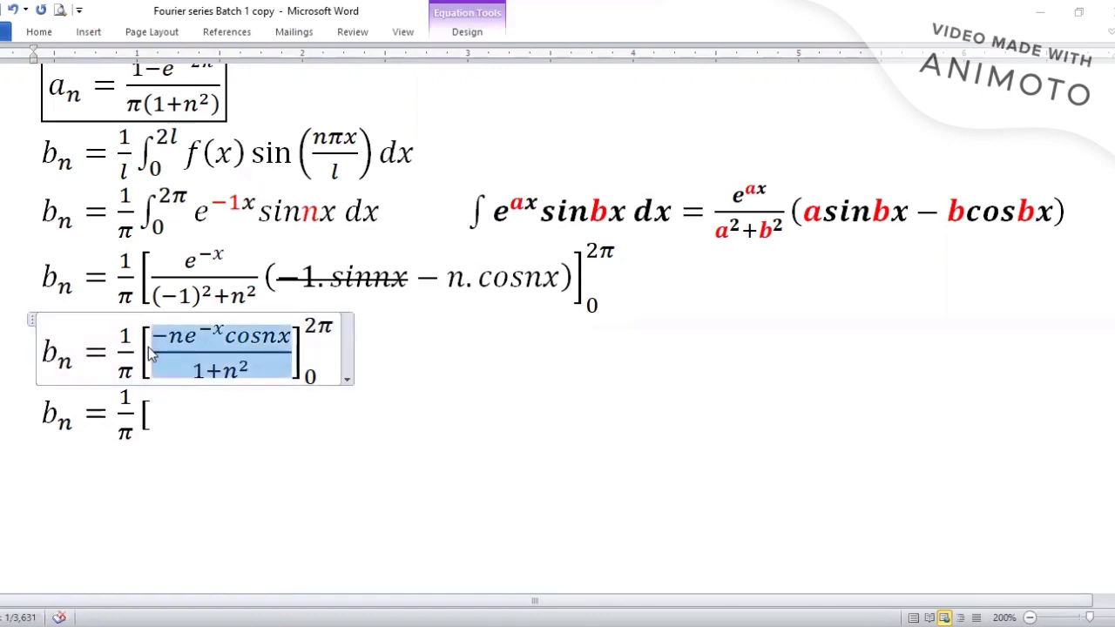
key(ctrl+c)
click(154, 413)
text(()
key(ctrl+v)
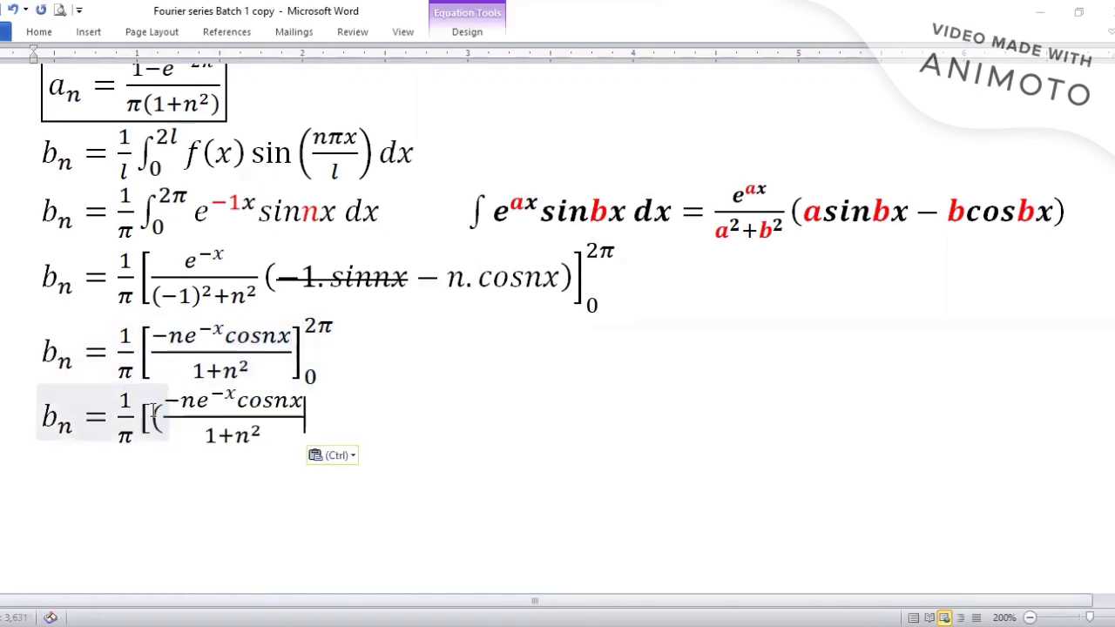
text()-)
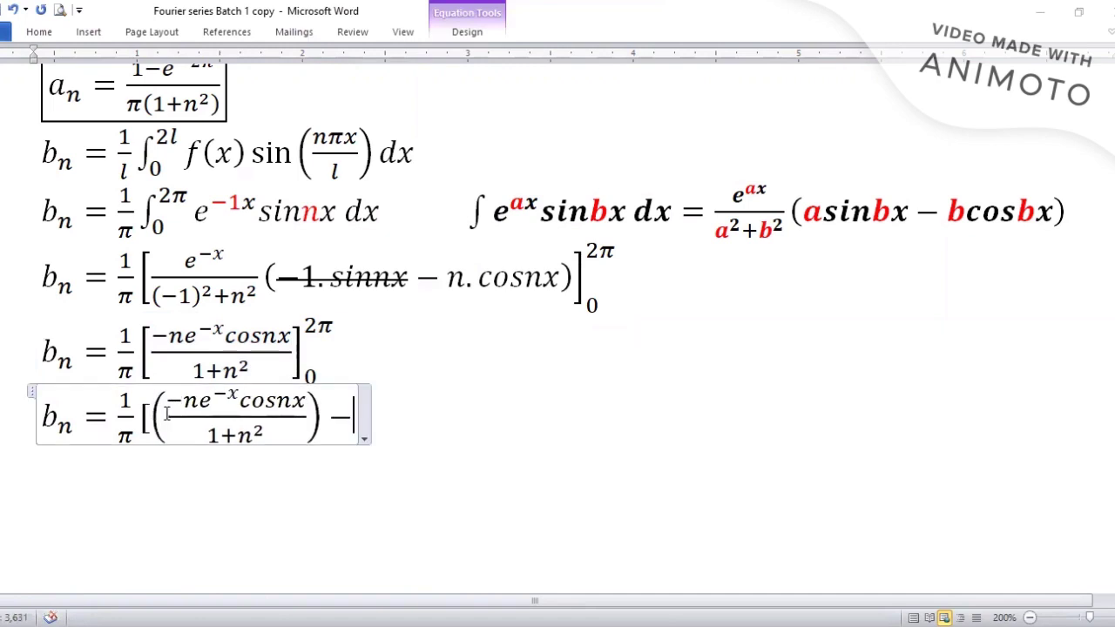
Step: Substitute 2π for x in the copied fraction's numerator so it reads −ne^(−2π)cosn2π
double_click(234, 394)
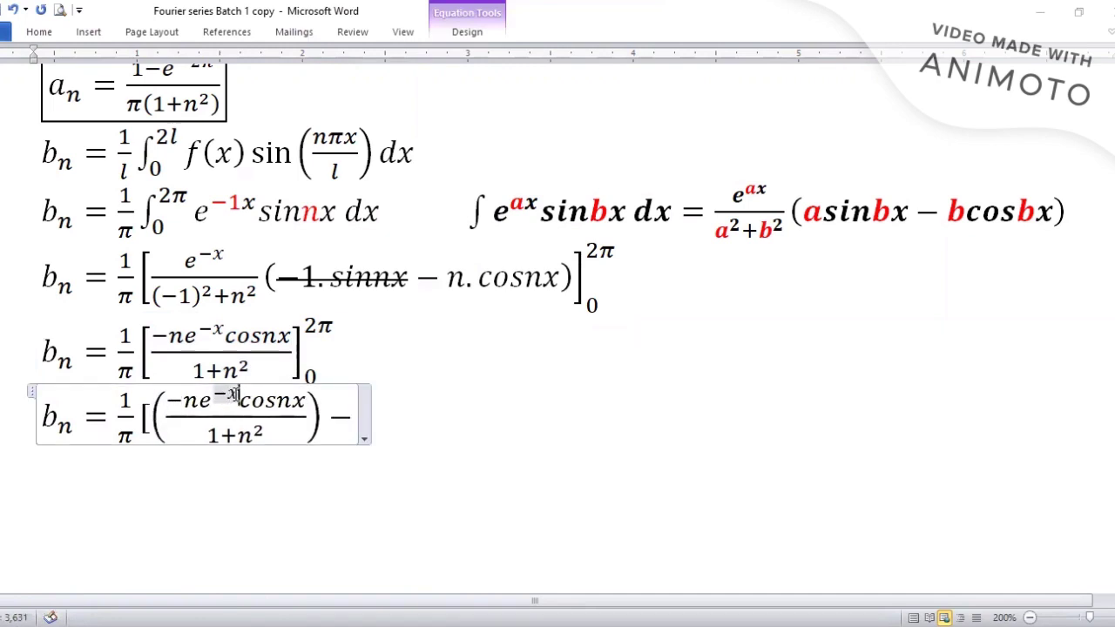
text(-2\pi)
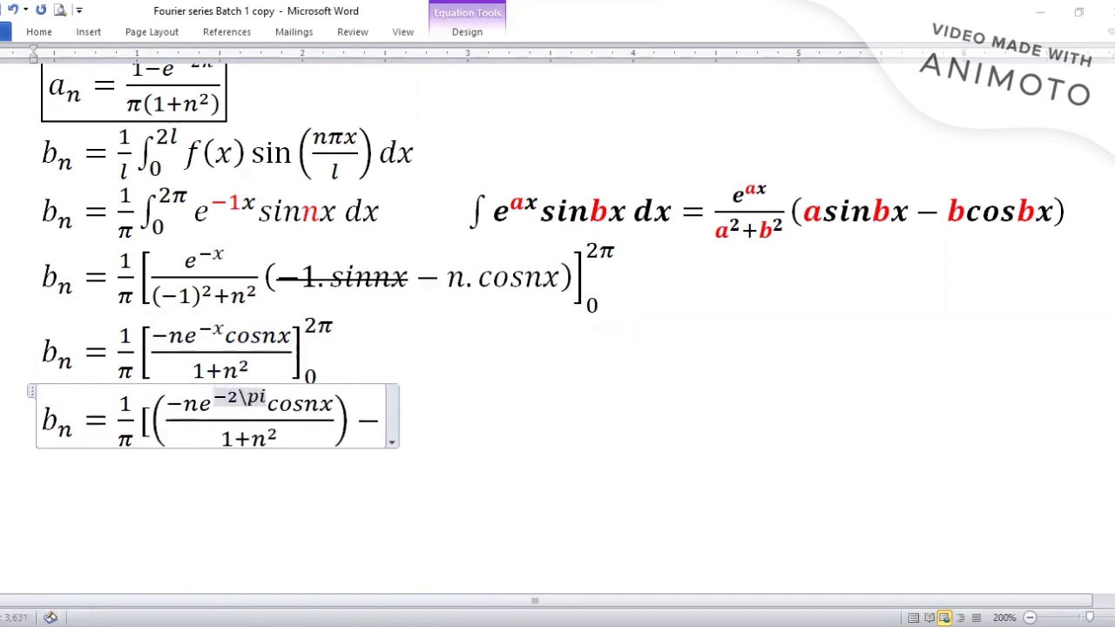
click(318, 401)
key(BackSpace)
text(2\pi)
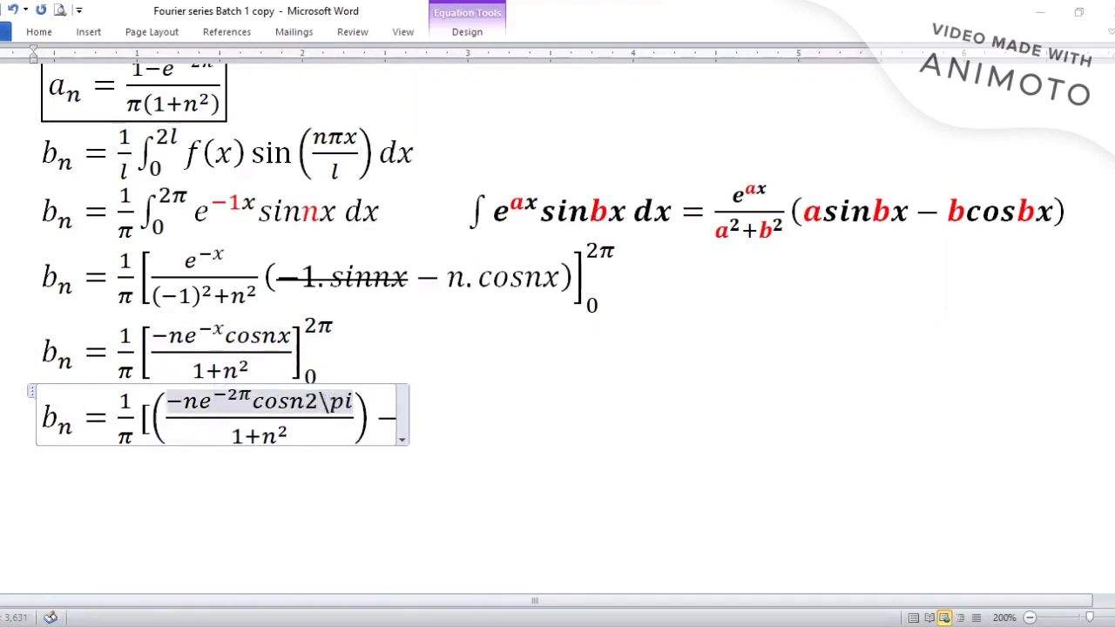
Step: Paste a second copy of the fraction in parentheses after the minus sign and close the square bracket
click(374, 427)
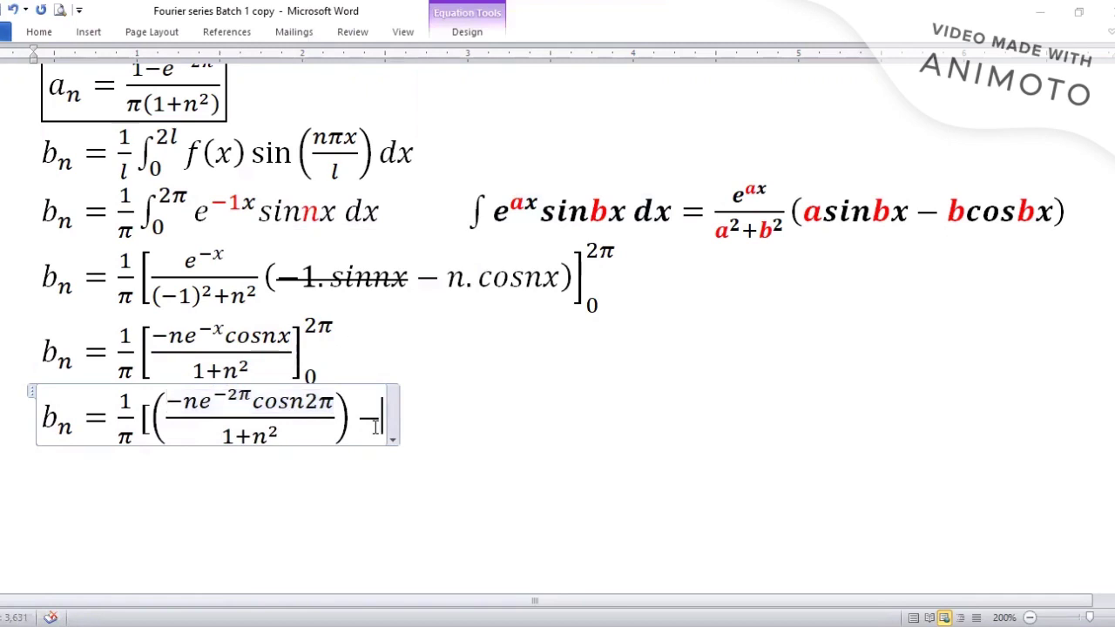
key(ctrl+v)
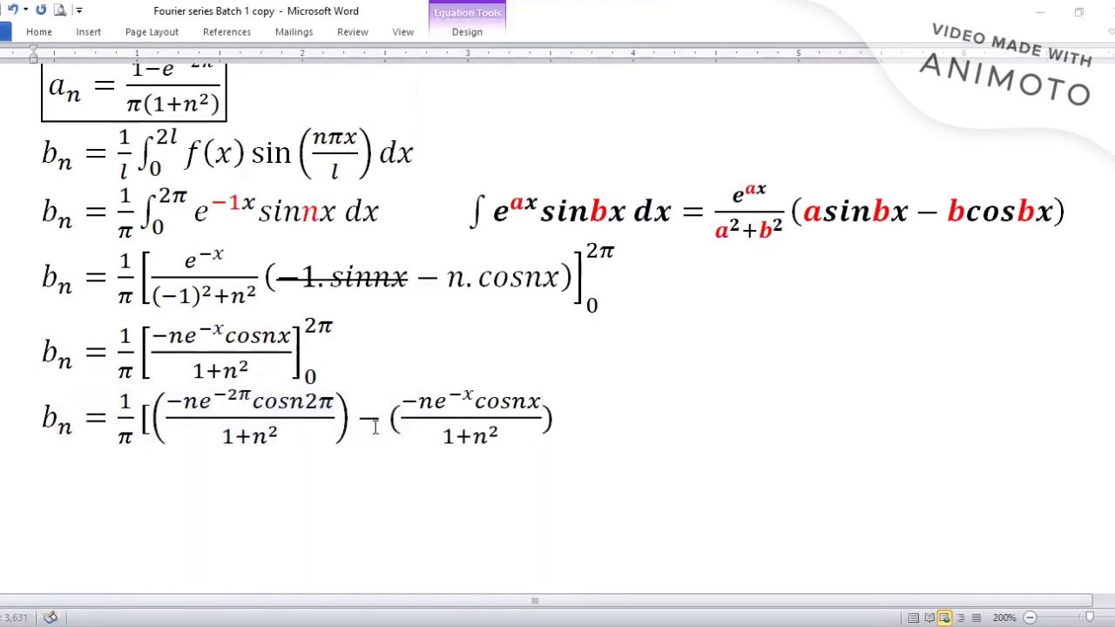
text()])
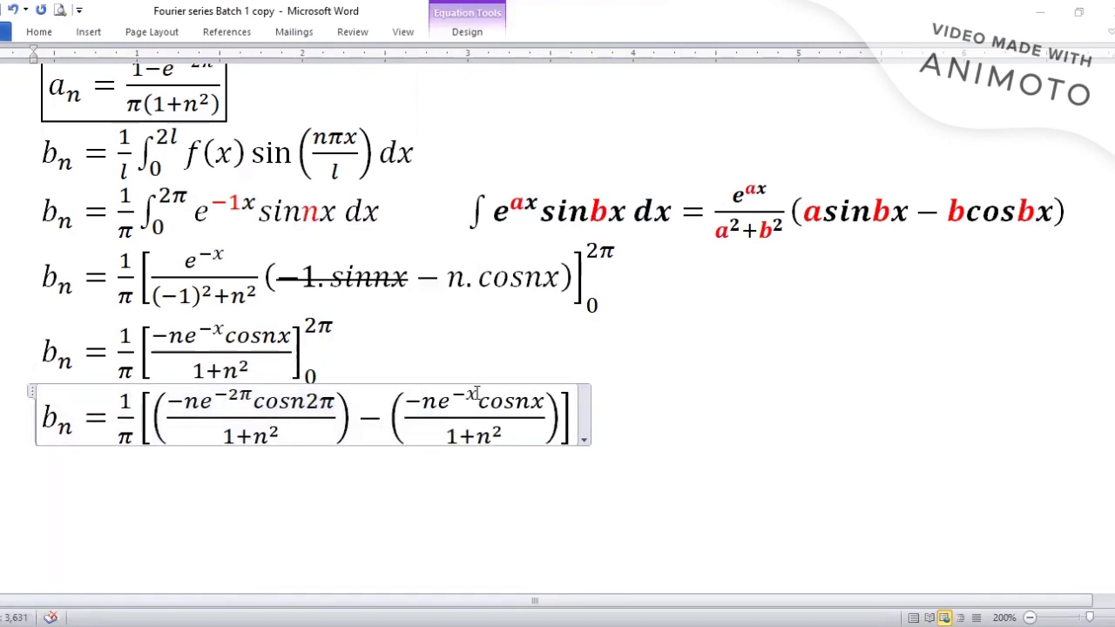
Step: Substitute 0 for x in the second fraction's numerator of the fifth b_n line so it reads −ne^0cos0
double_click(477, 394)
key(BackSpace)
text(0)
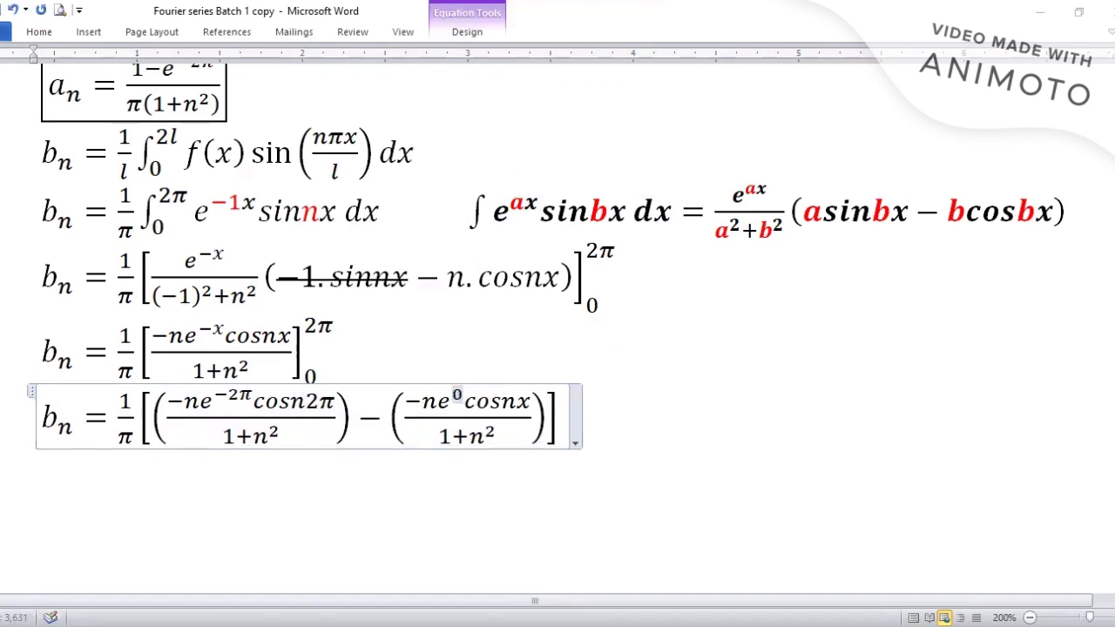
triple_click(529, 400)
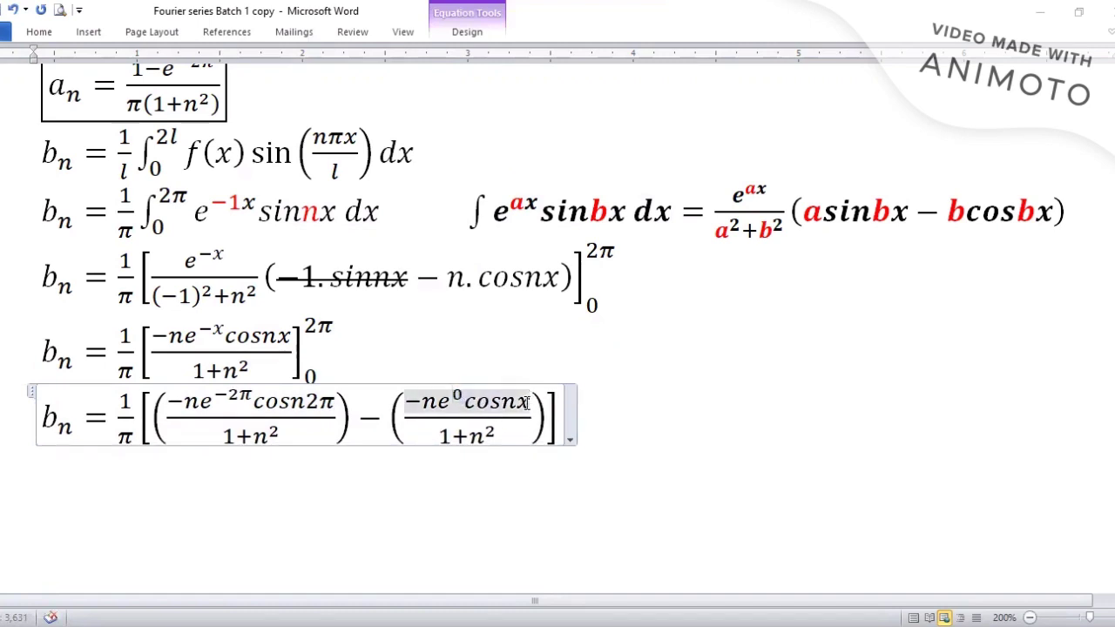
key(BackSpace)
key(BackSpace)
text(0)
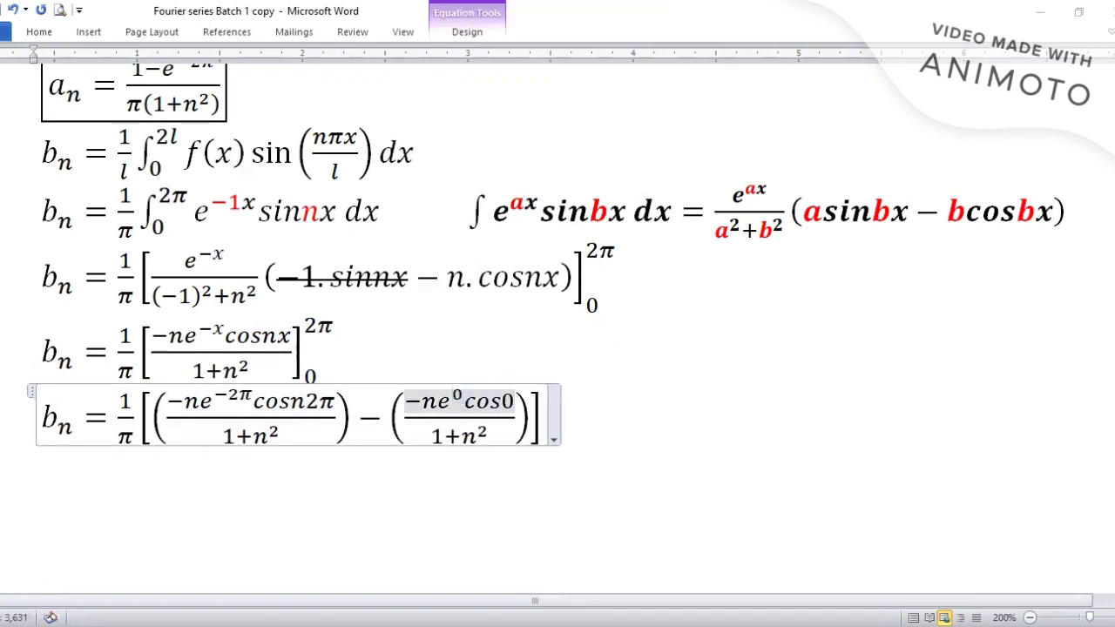
Step: Start a sixth b_n equation line below with b_n = 1/π
click(614, 425)
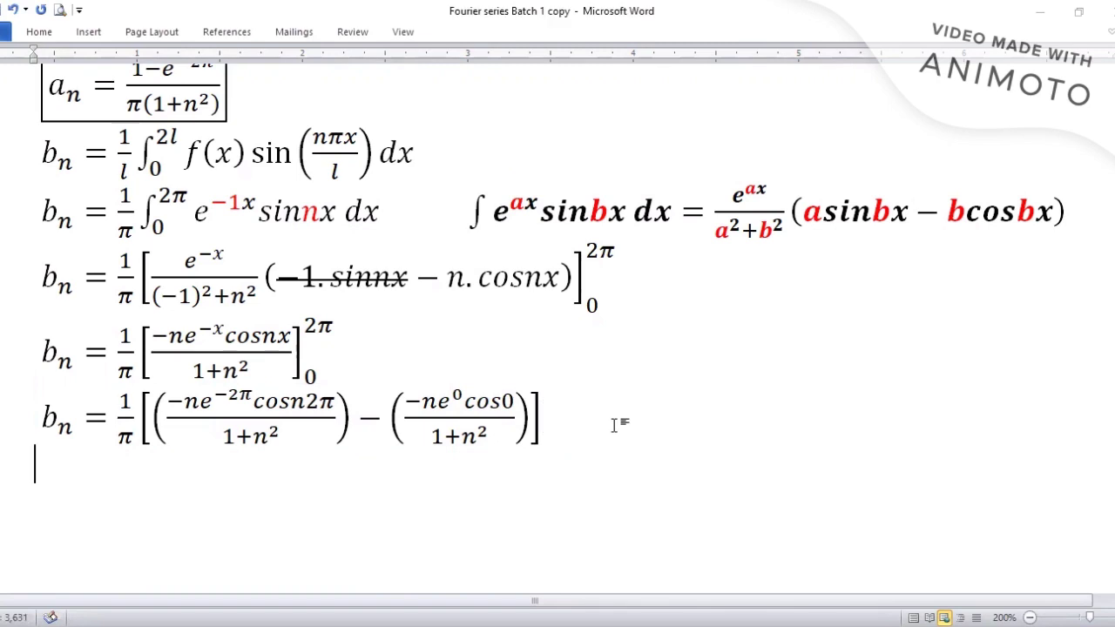
key(alt+equal)
text(b_n = 1)
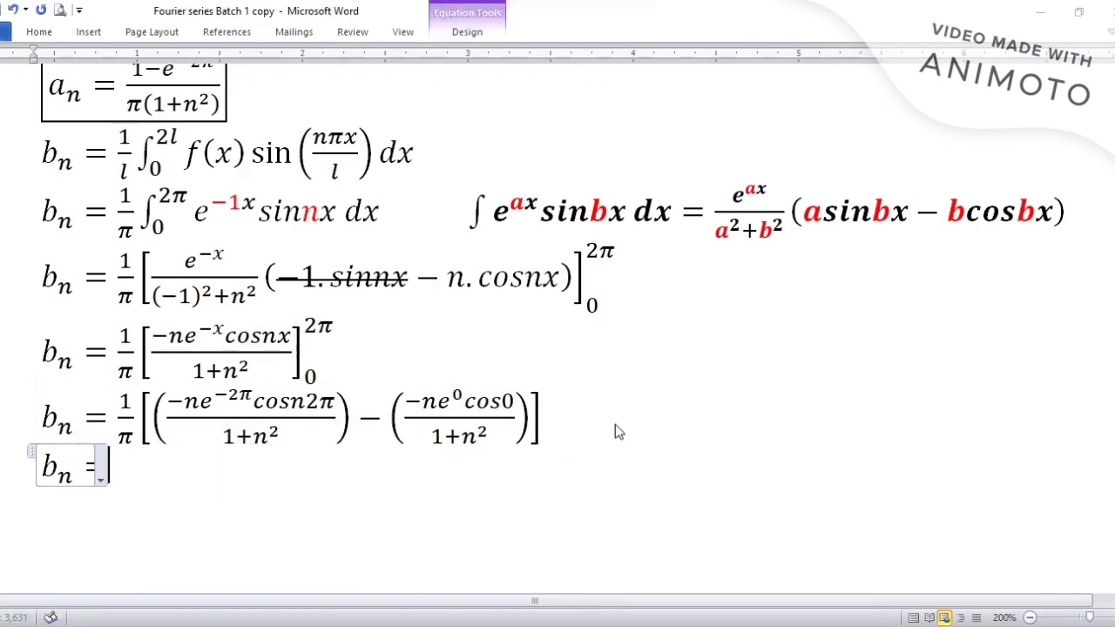
text(/\pi  )
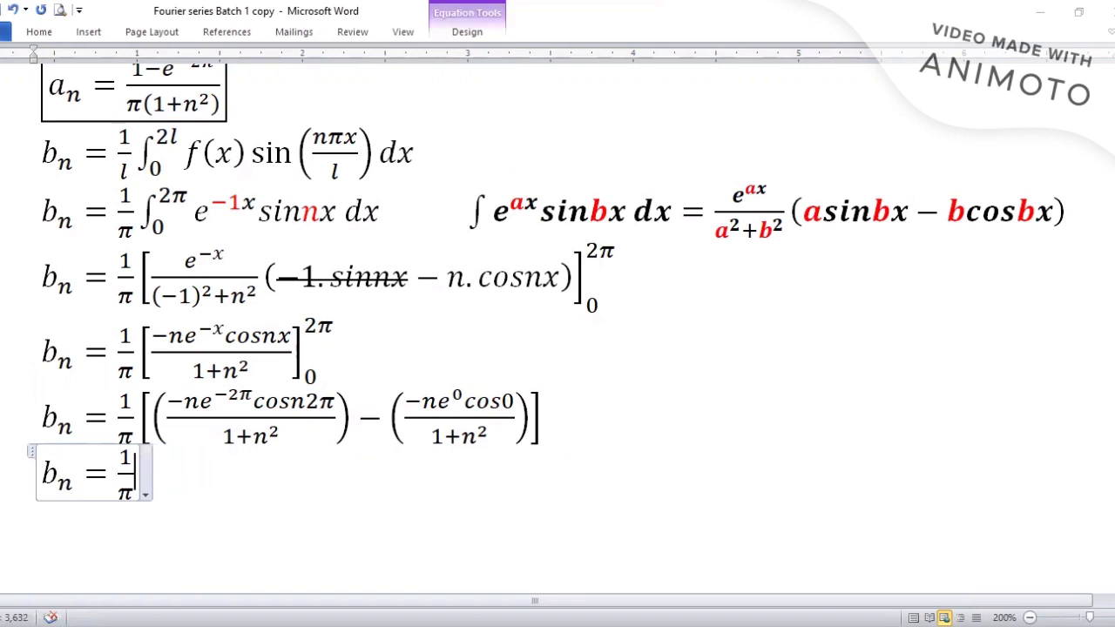
Step: Add an opening square bracket and the fraction −ne^(−2π) over 1+n² to the sixth b_n line
text([(-)
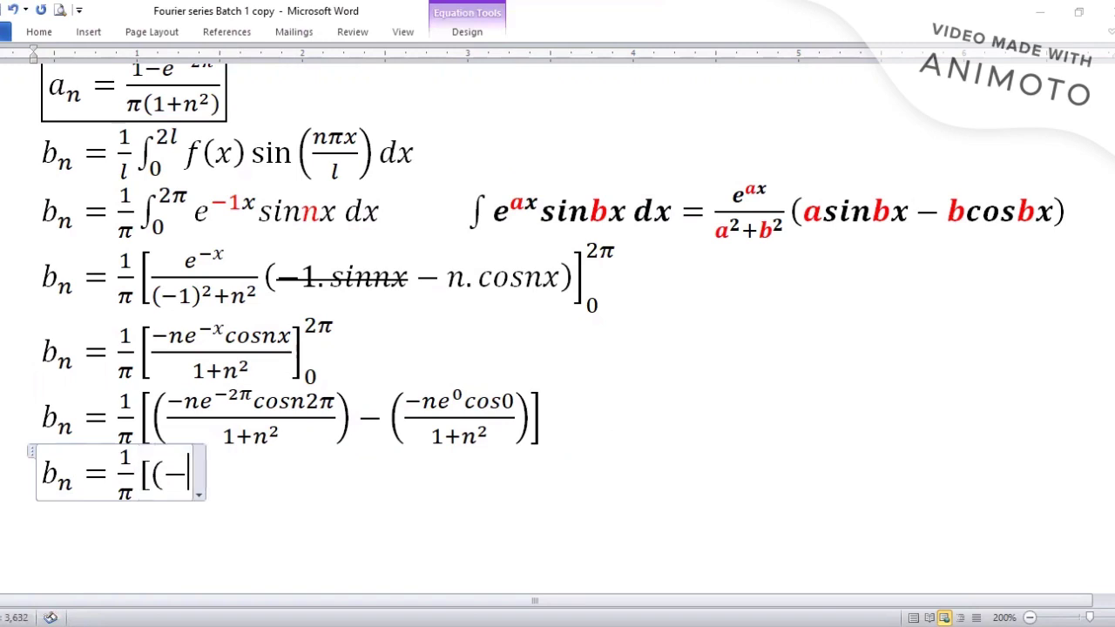
text(ne^-)
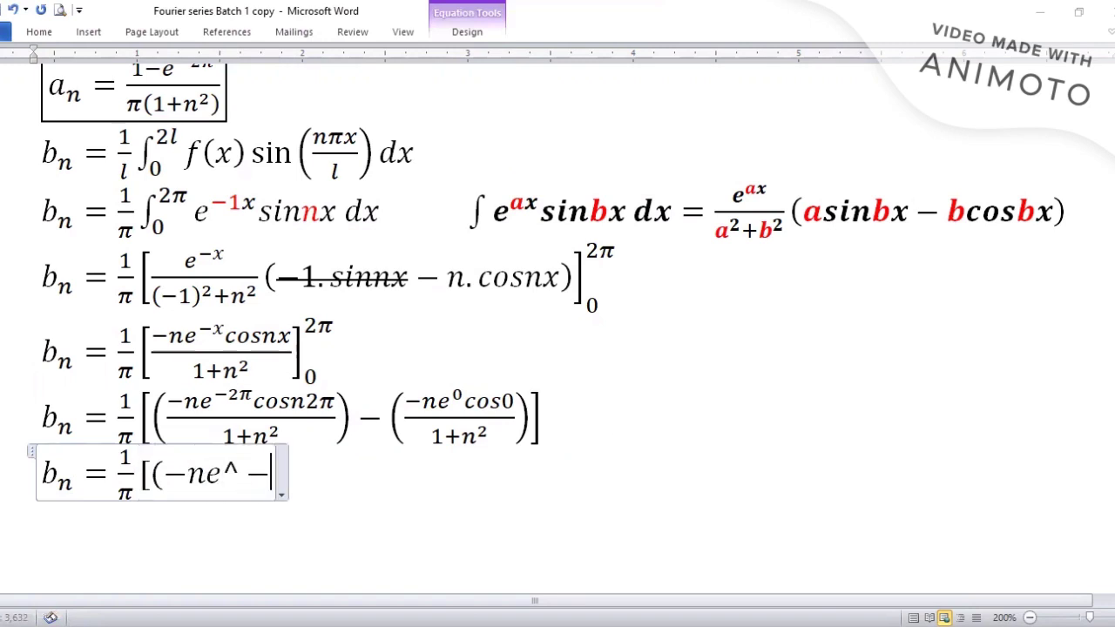
text(2\p)
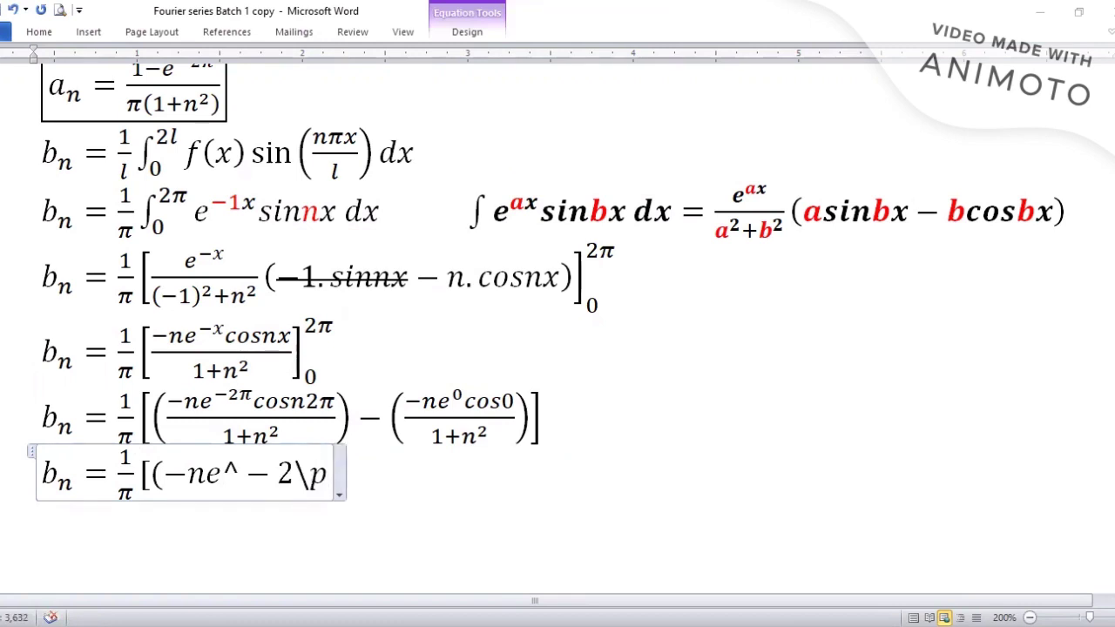
text(i))
text(/)
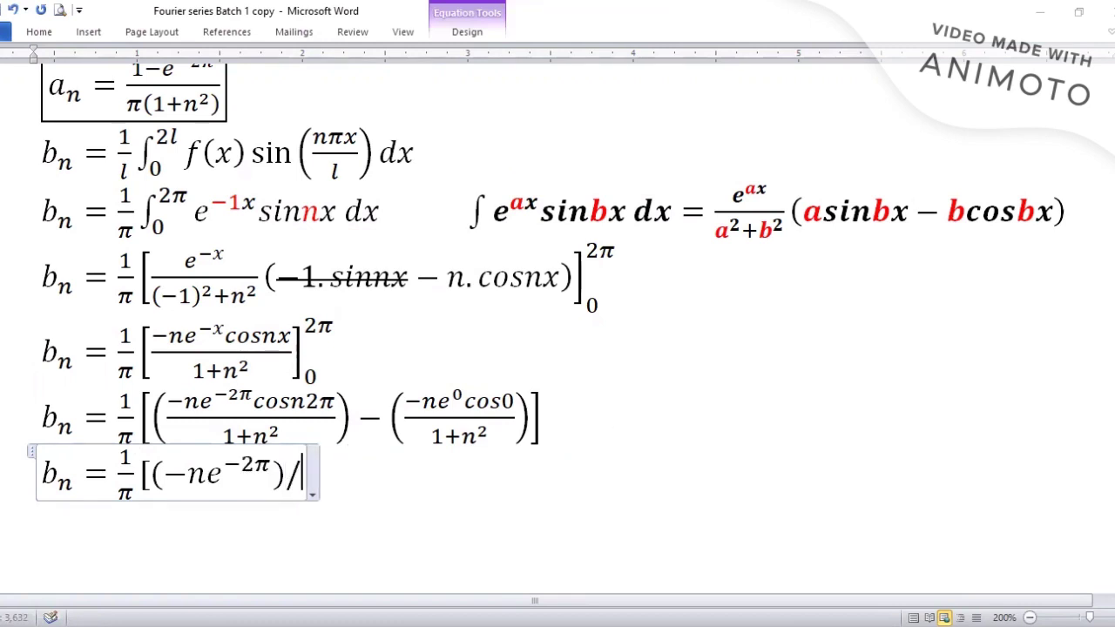
key(space)
text(1+n^2)
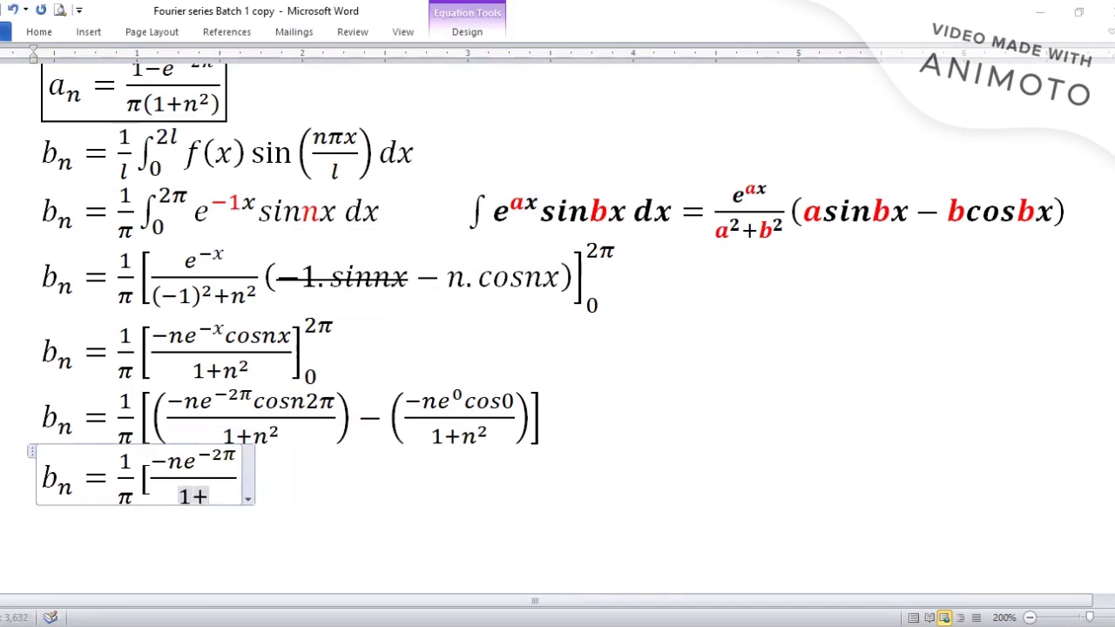
key(space)
key(Right)
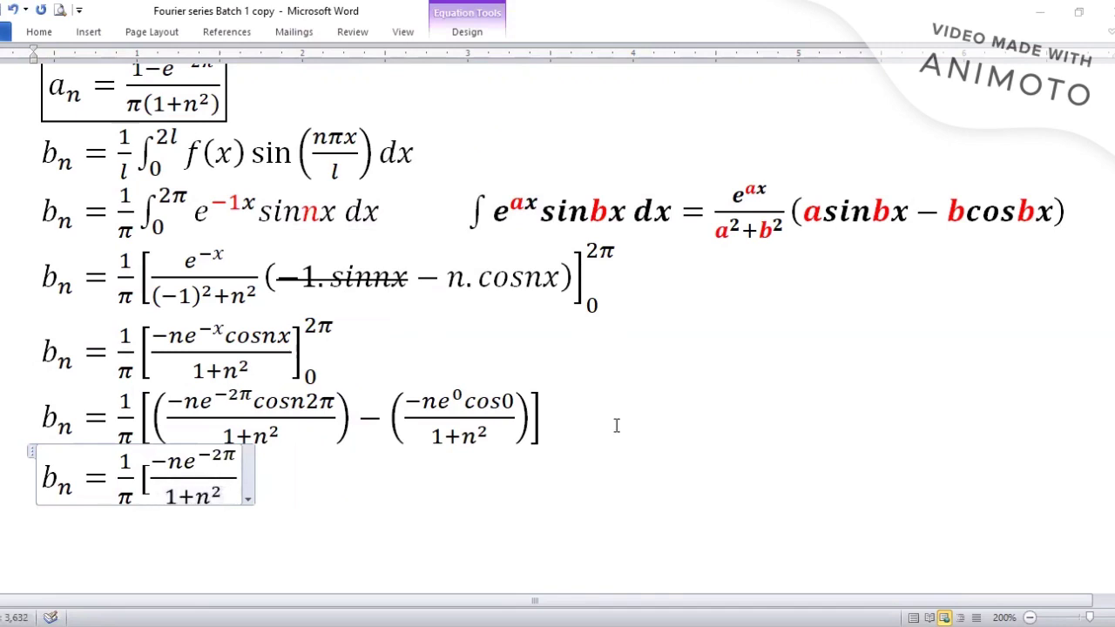
Step: Add + n over 1+n² after the first fraction and close the square bracket in the sixth b_n line
text(+ n)
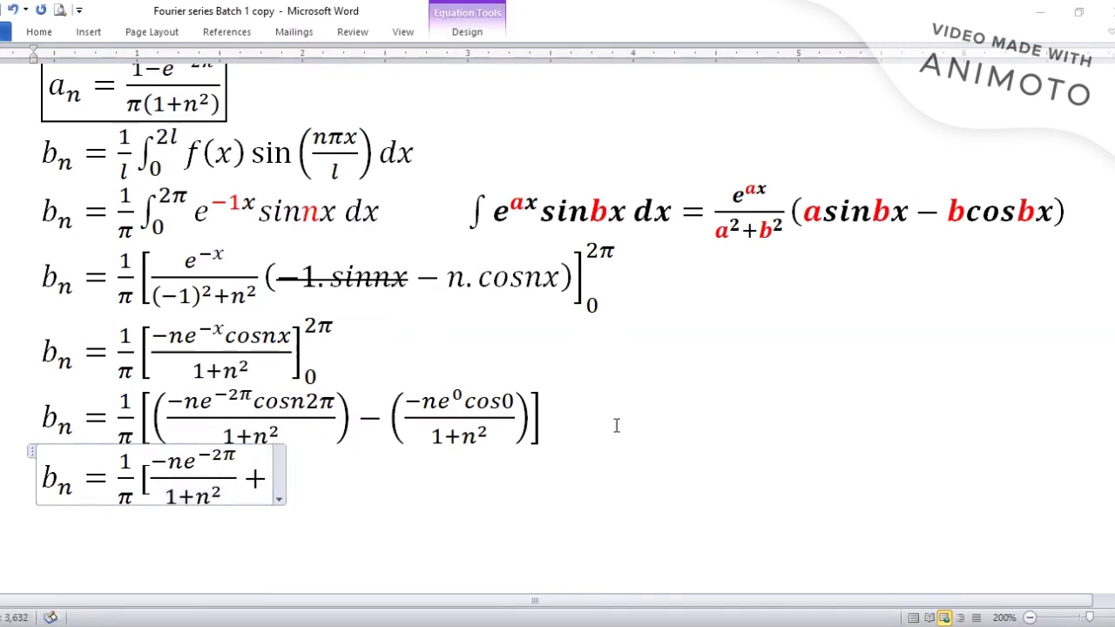
text(/)
key(space)
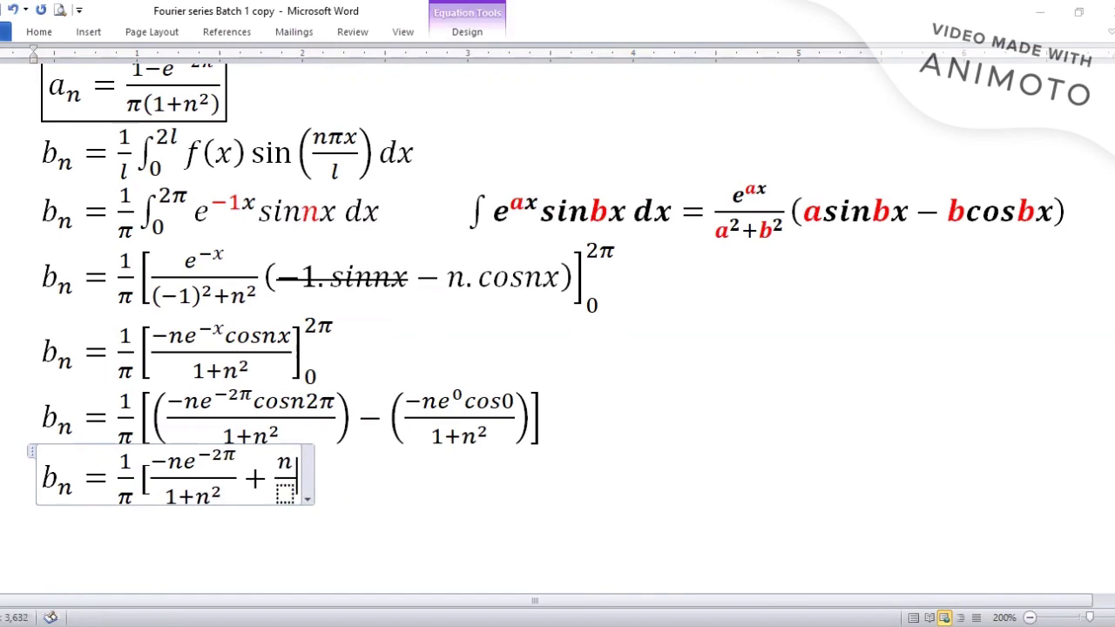
text(1+)
text(^2])
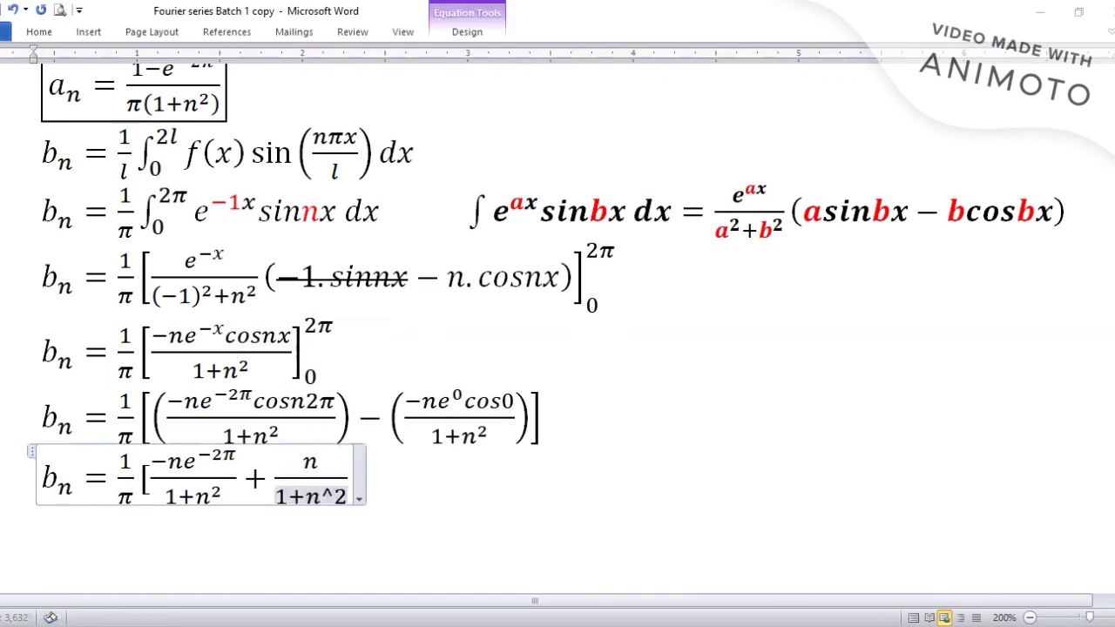
key(space)
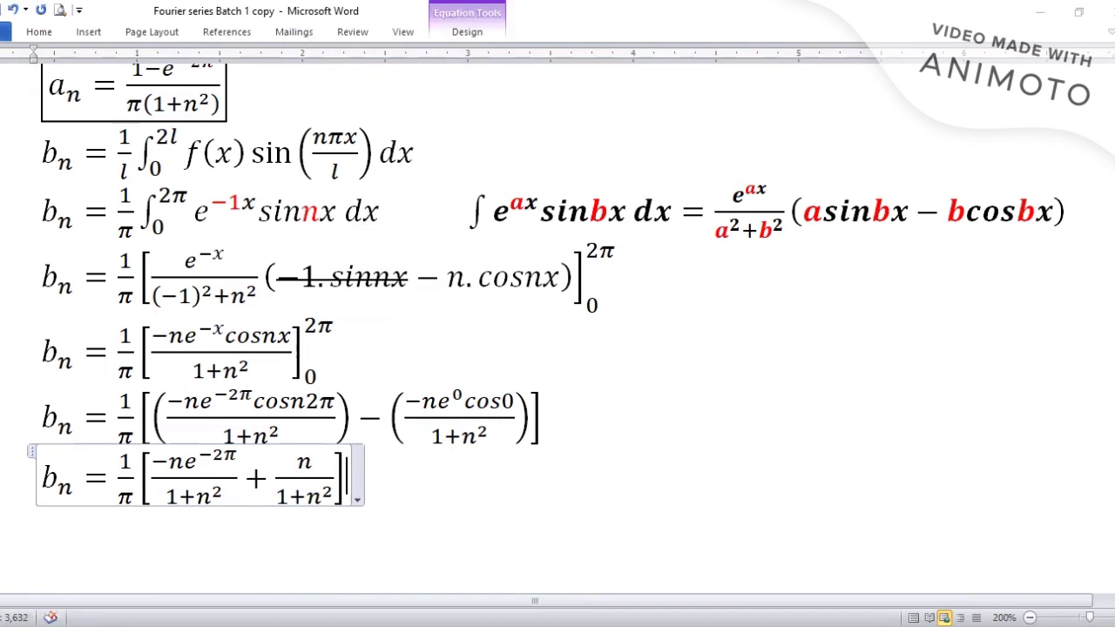
Step: Start a seventh b_n equation line below the sixth with b_n =
scroll(652, 415, down, 3)
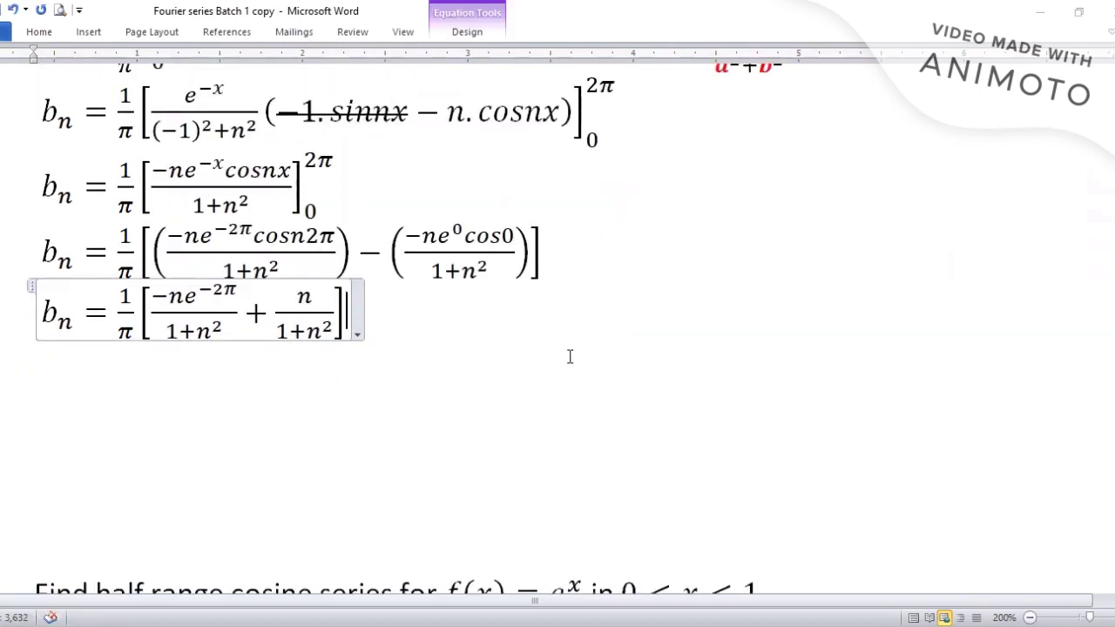
key(Return)
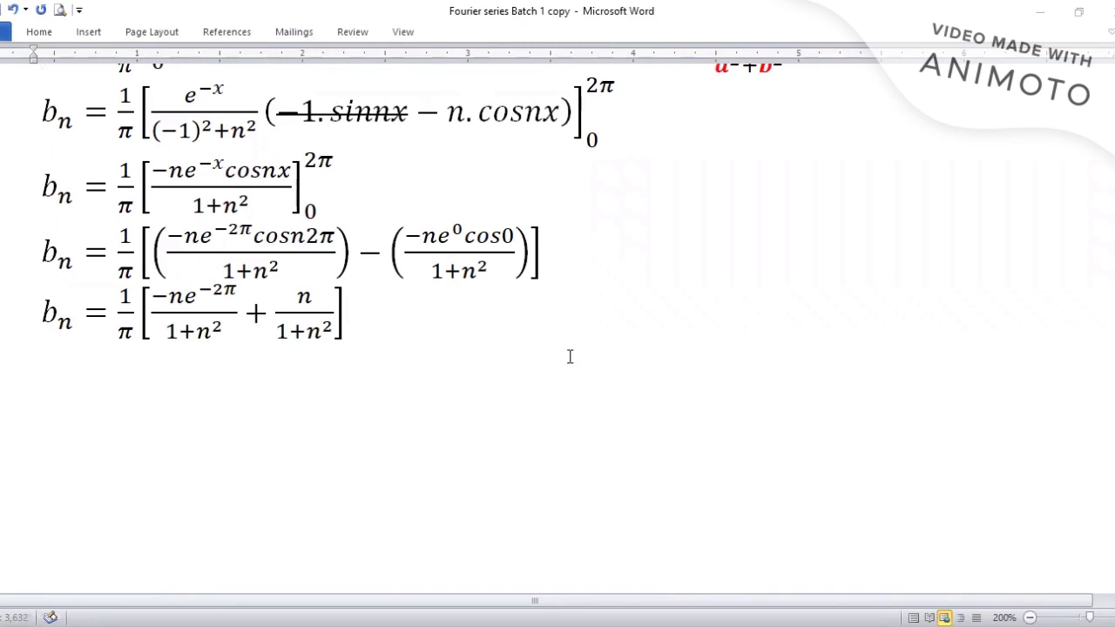
key(alt+equal)
text(b)n)
key(BackSpace)
key(BackSpace)
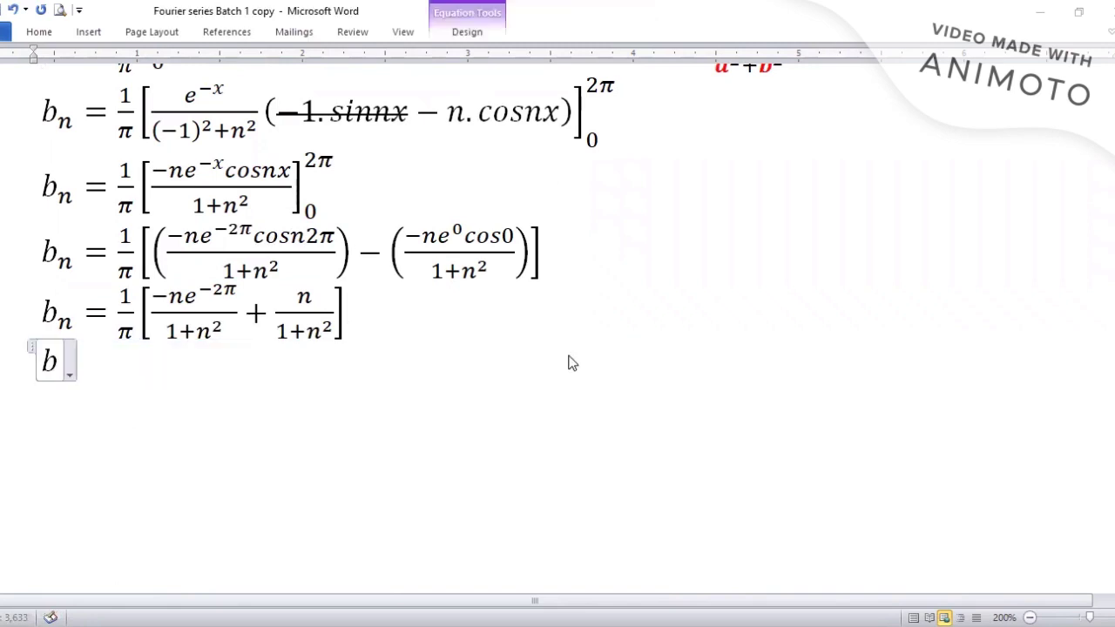
text(_n=)
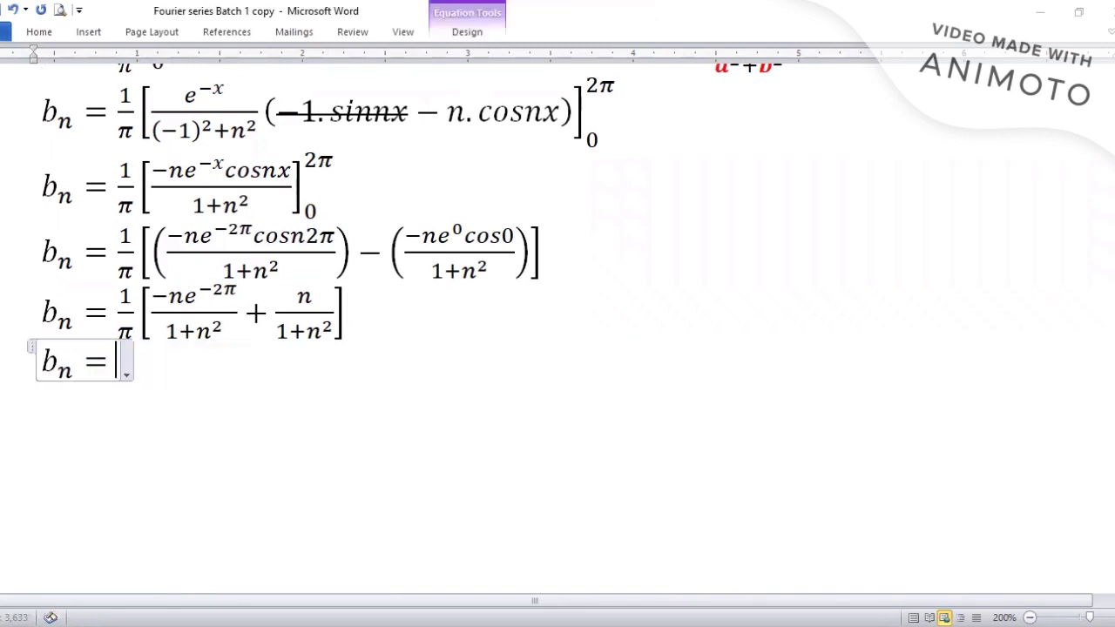
Step: Insert a fraction after b_n = with the denominator π(1+n²)
text(/)
key(space)
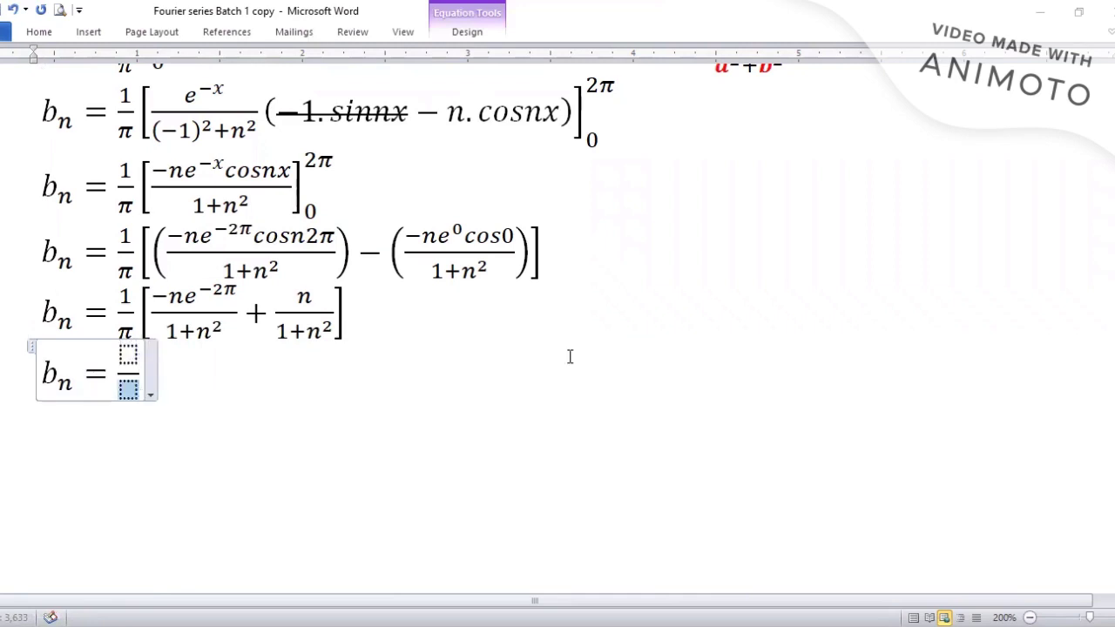
text(\pi)
key(space)
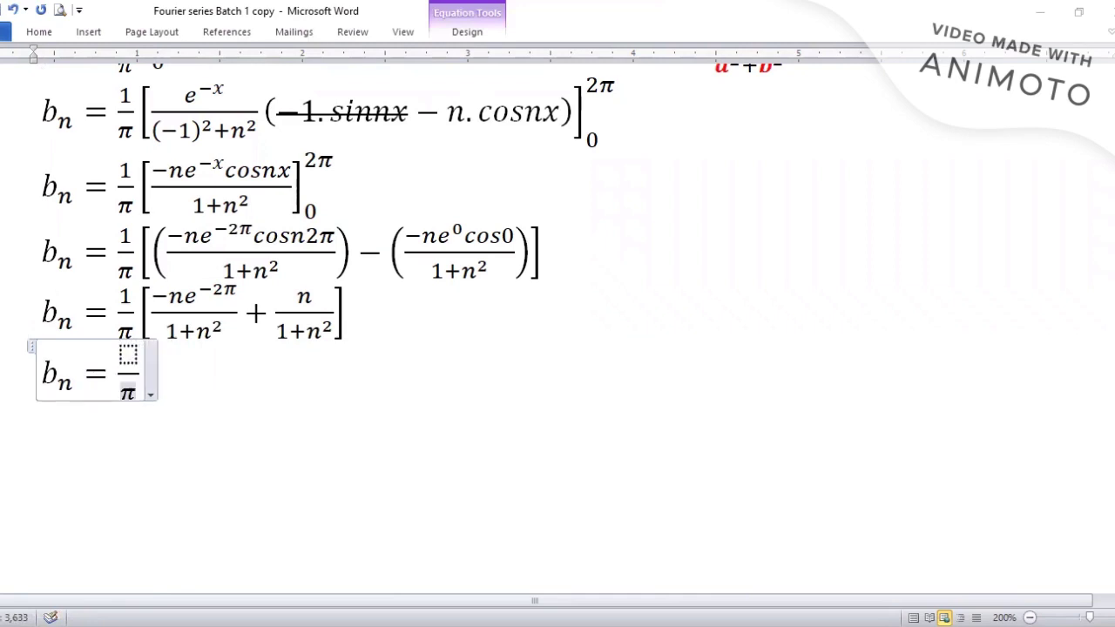
text((1+n)
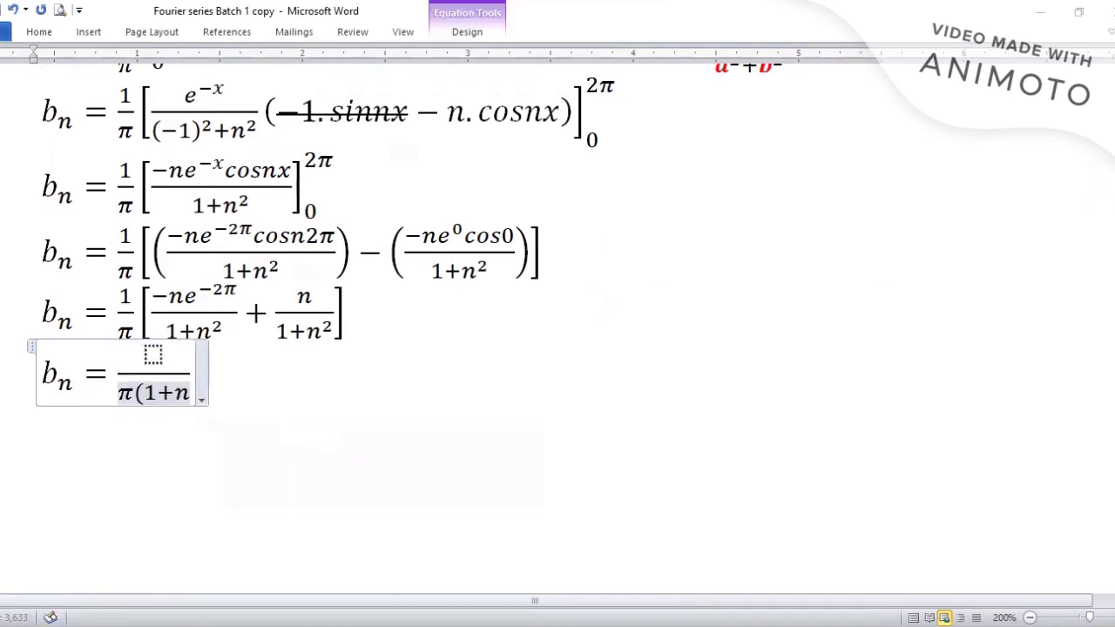
text(^2))
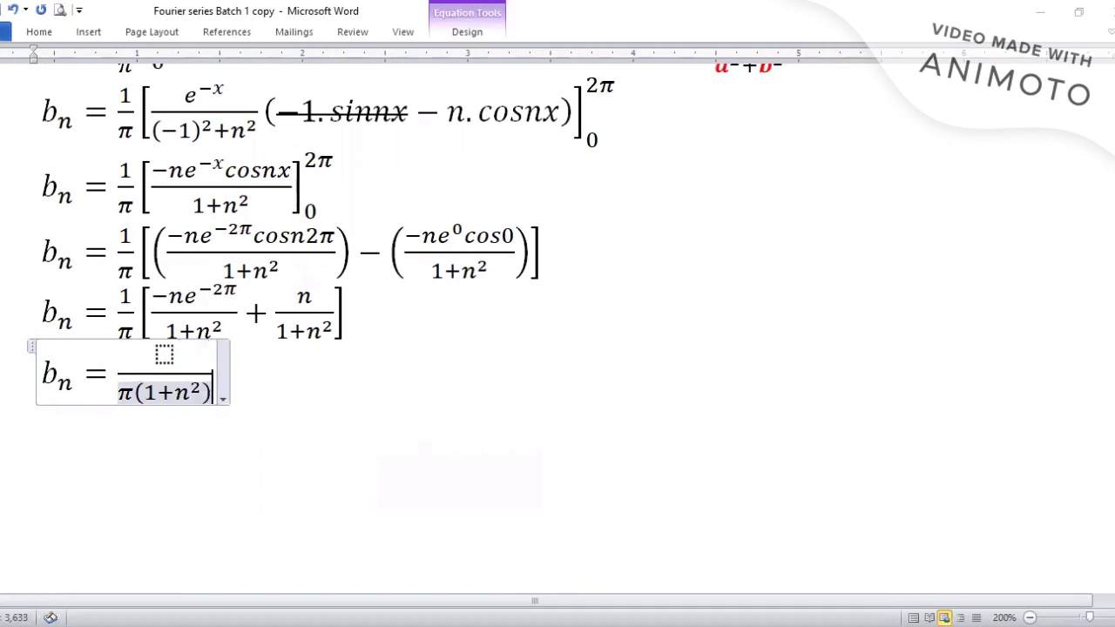
Step: Fill in the fraction's numerator in the seventh b_n line with n(1−e^(−2π))
click(163, 354)
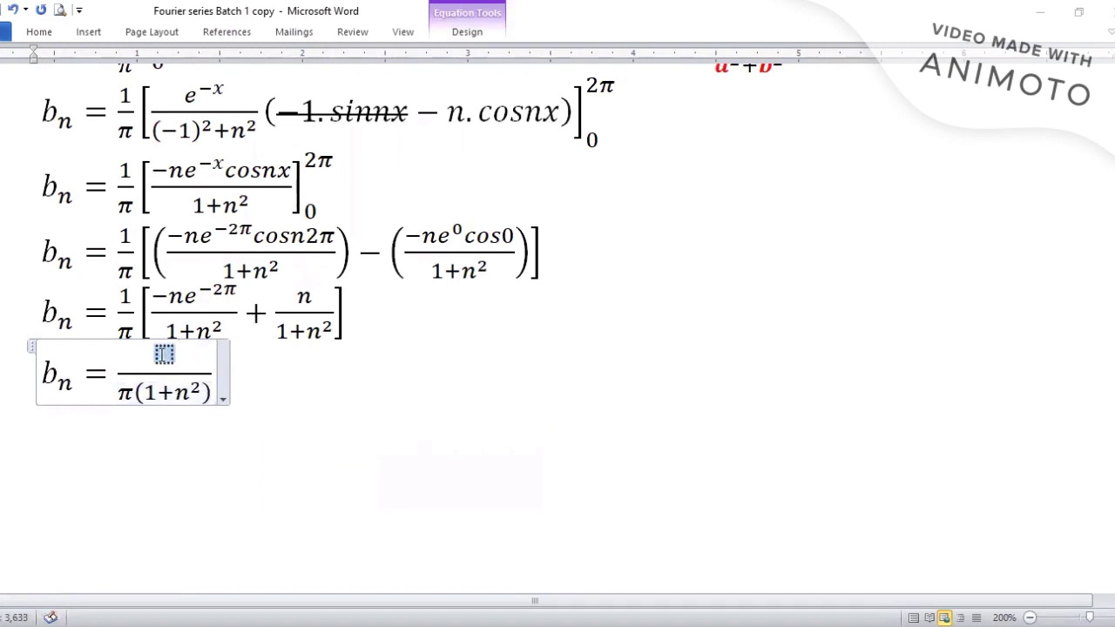
text(n)
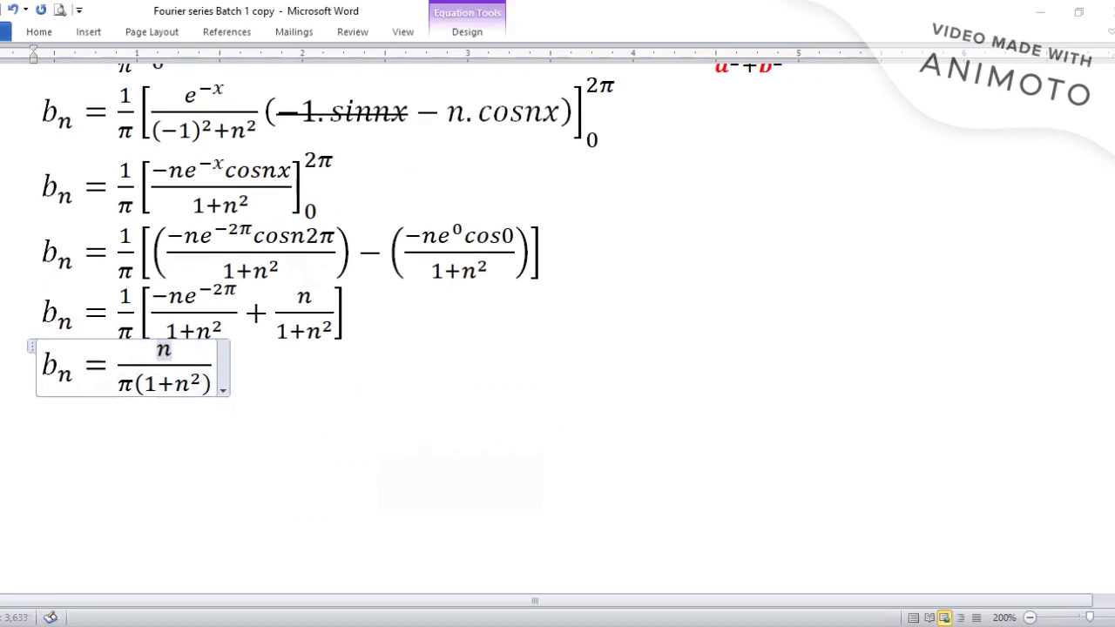
text((1-e)
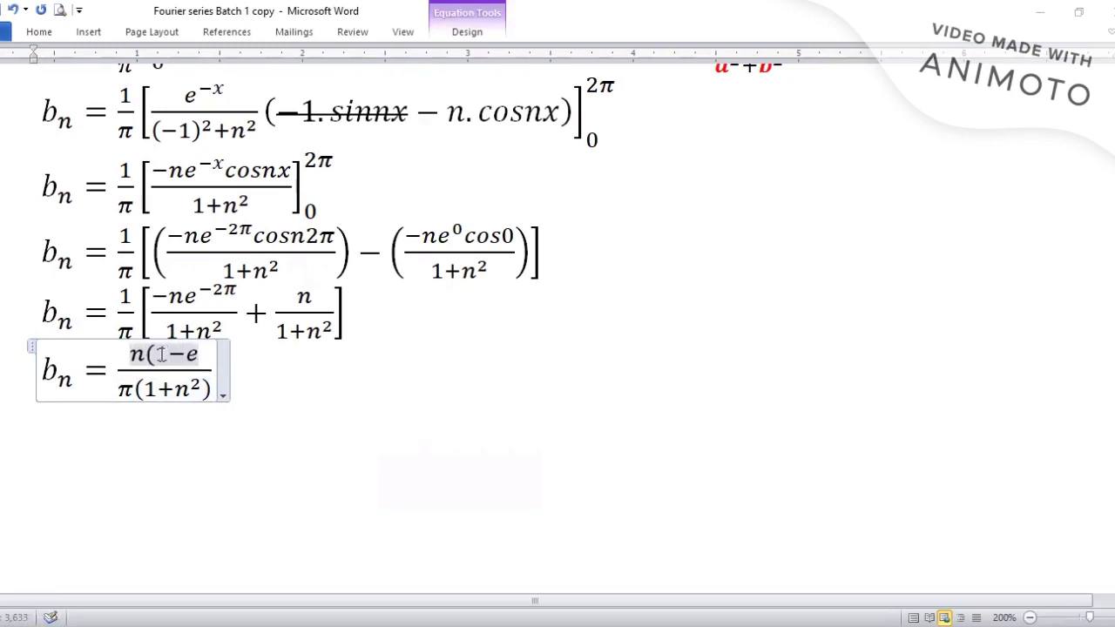
text(^-2i)
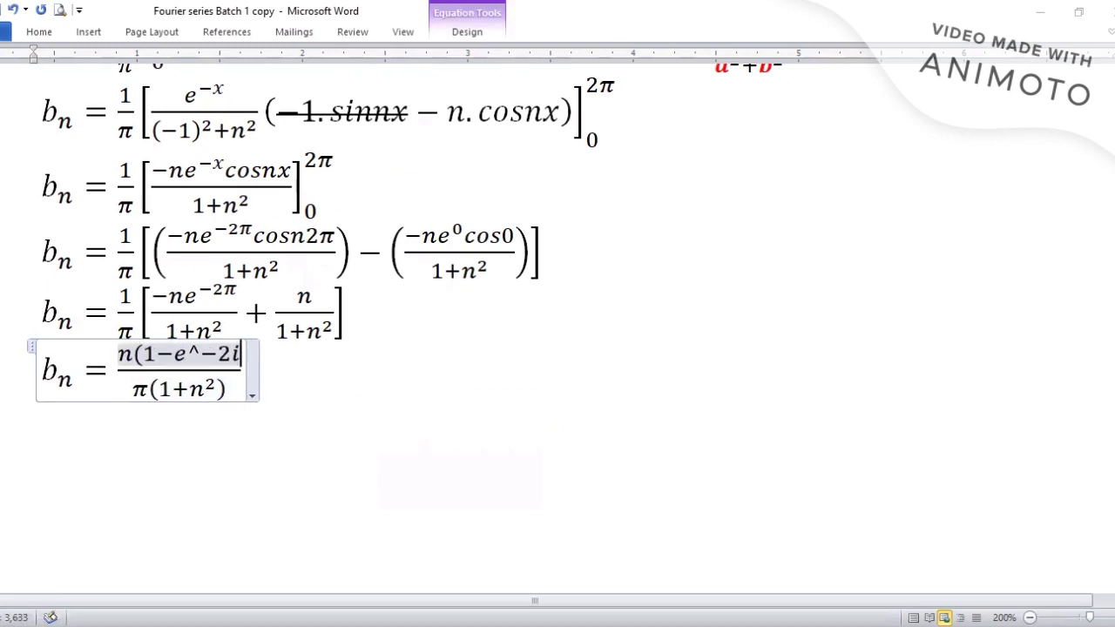
key(BackSpace)
text(\pi))
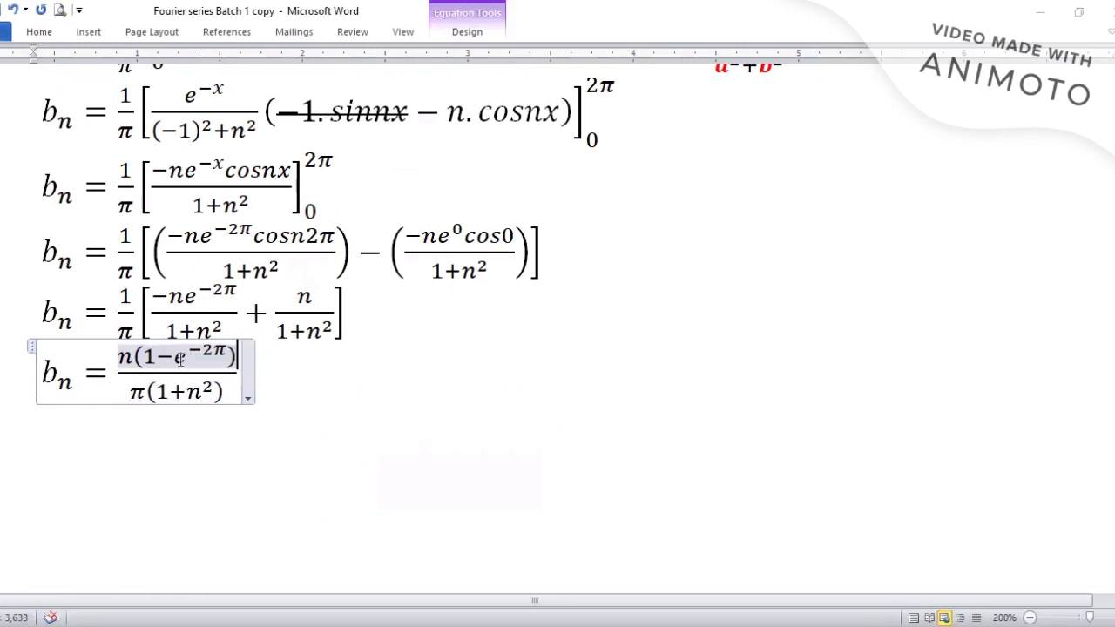
Step: Enclose the final b_n equation in a box using the boxed formula accent
click(32, 346)
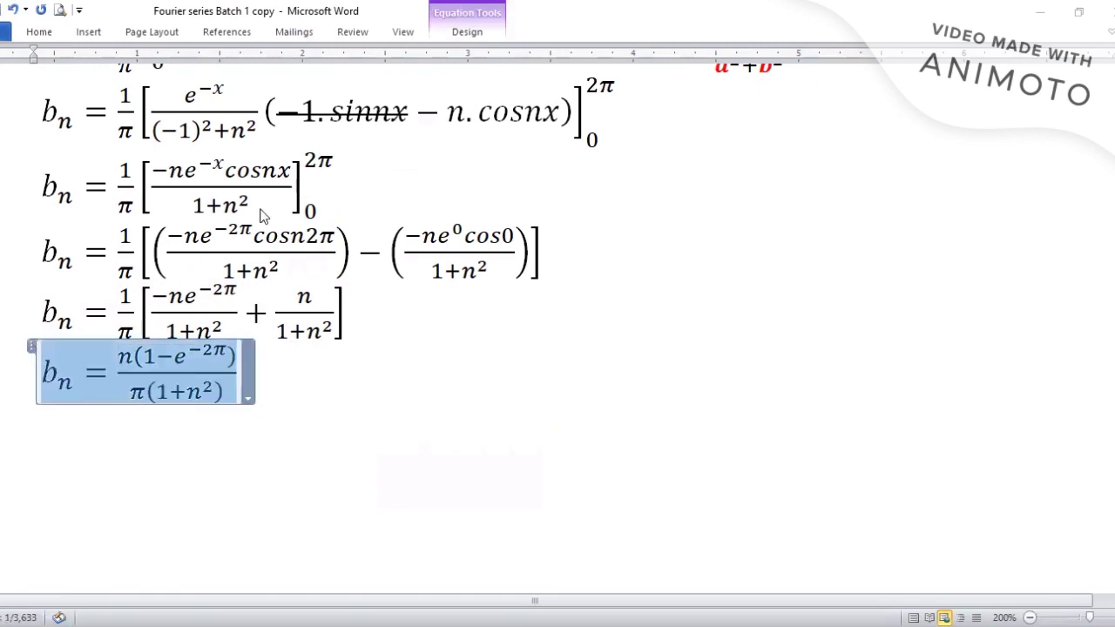
click(469, 33)
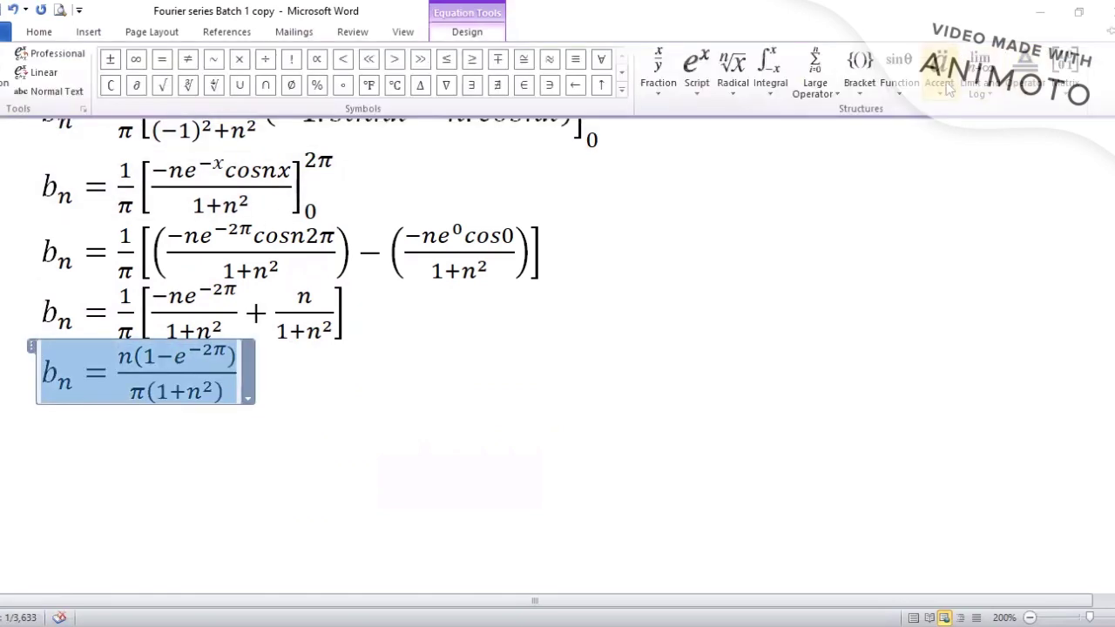
click(940, 84)
click(937, 423)
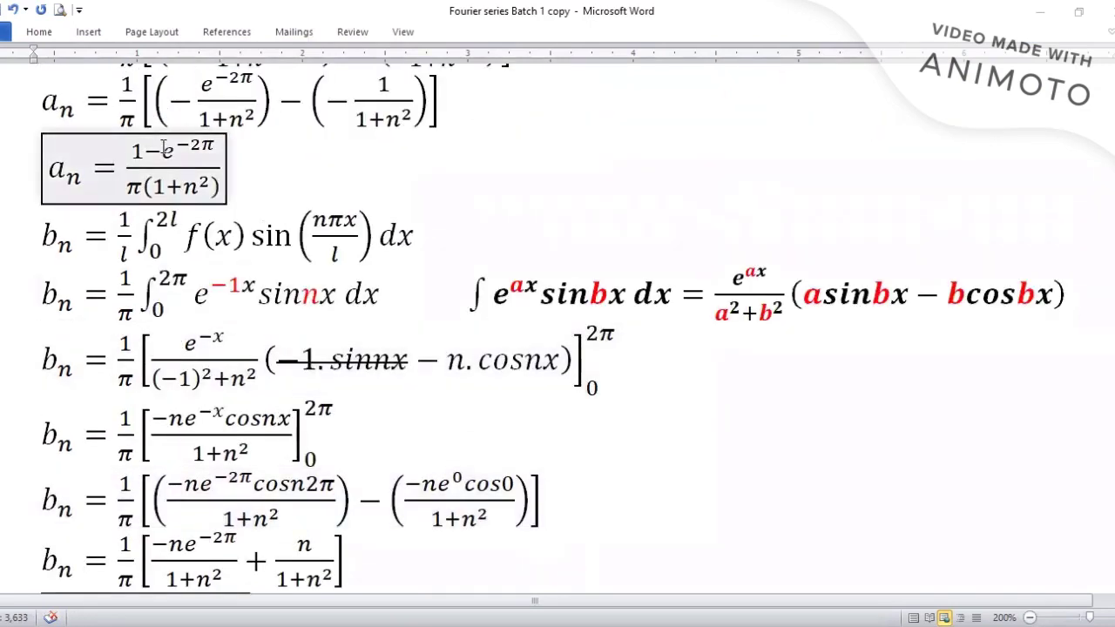
Step: Compare the numerators and denominators of the boxed a_n and b_n results
click(163, 148)
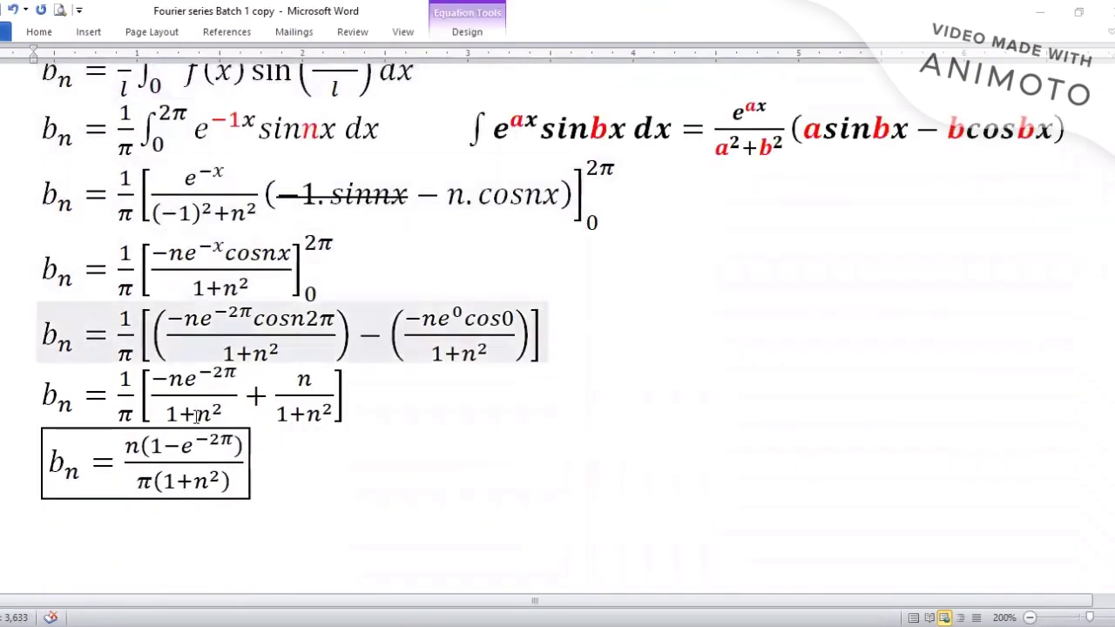
click(183, 442)
click(128, 446)
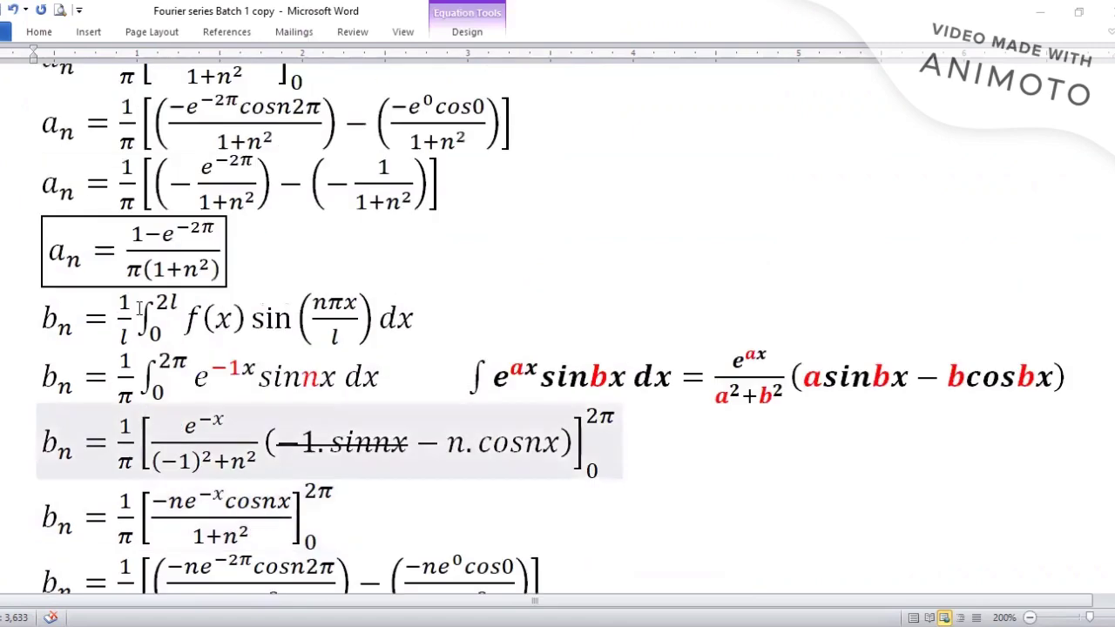
click(126, 250)
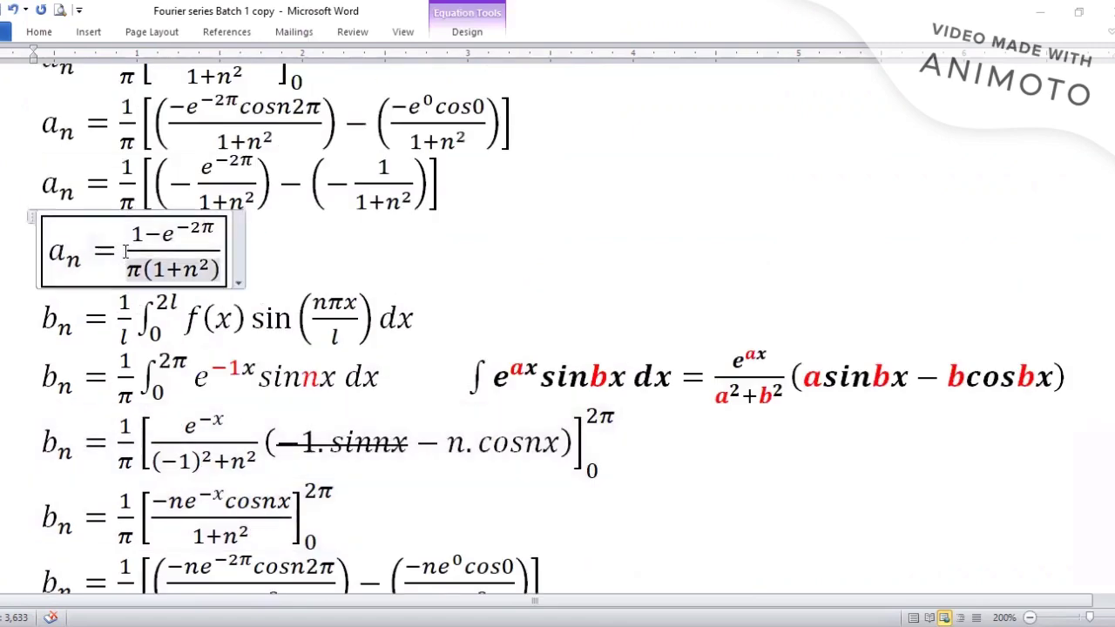
Step: Review the boxed a_0 and b_n results, comparing their numerators and denominators
scroll(129, 251, down, 3)
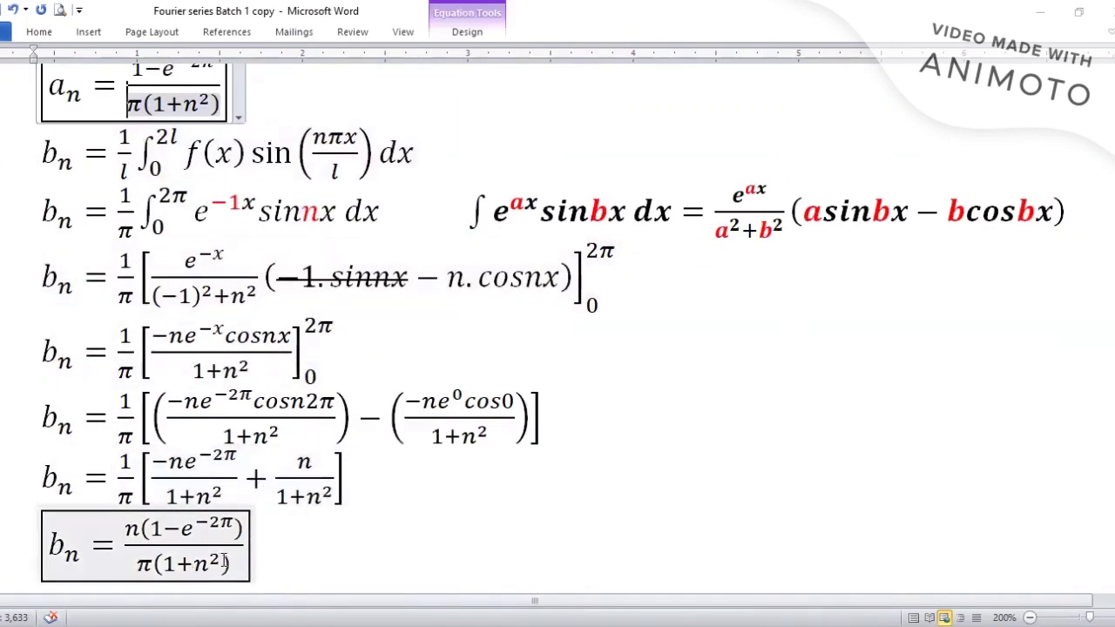
scroll(224, 562, up, 10)
click(160, 199)
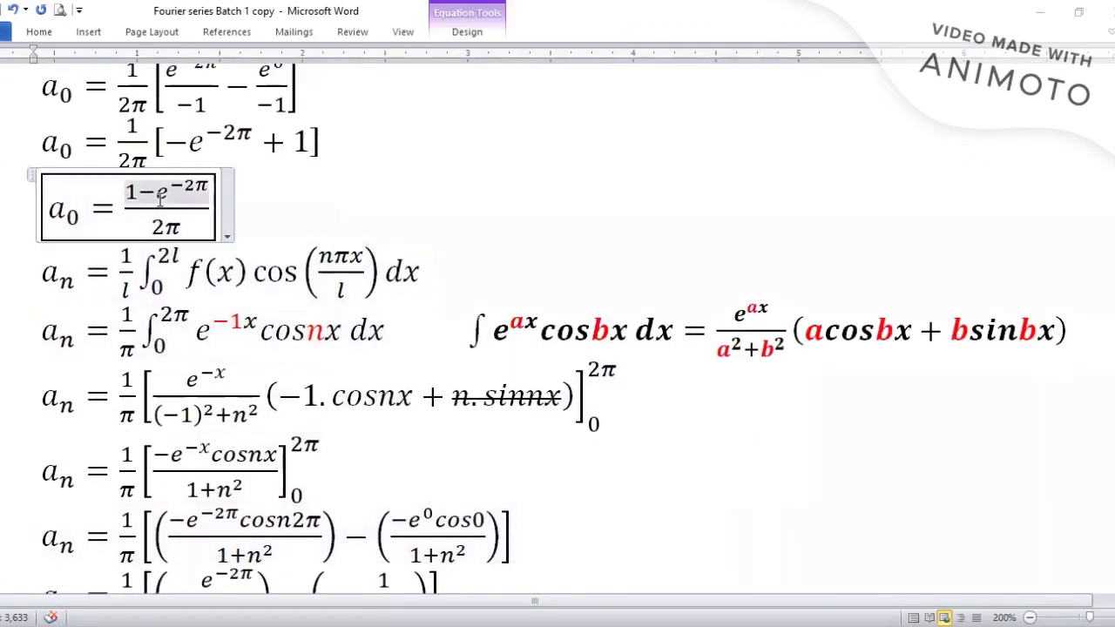
scroll(159, 209, down, 8)
click(160, 229)
scroll(160, 228, down, 6)
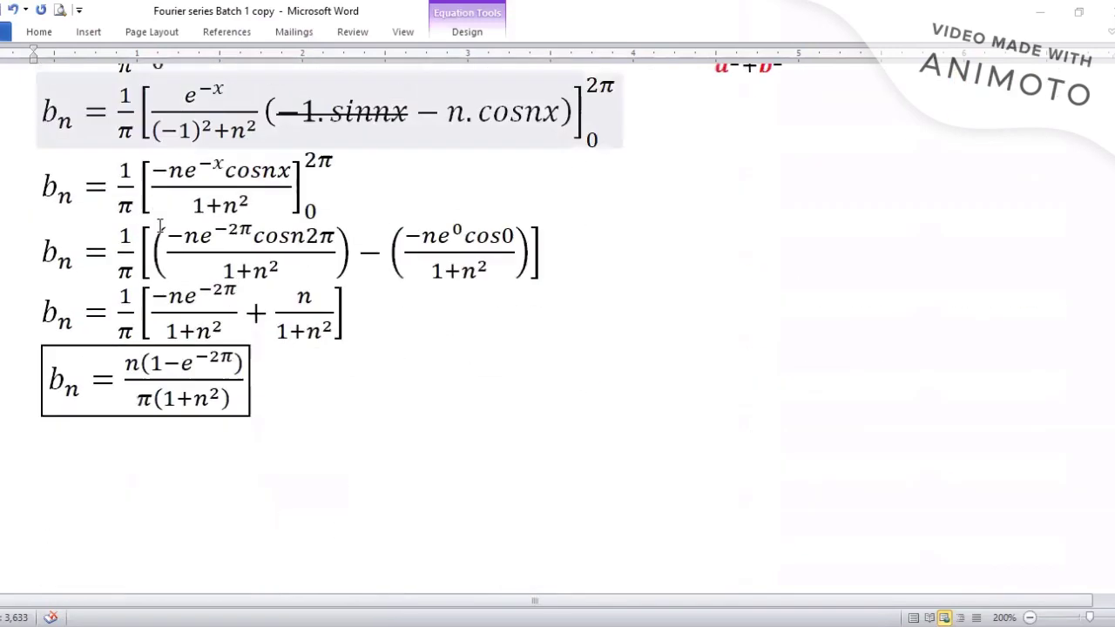
Step: Add a new line reading "Thus," directly below the boxed b_n result
scroll(159, 228, down, 3)
click(378, 224)
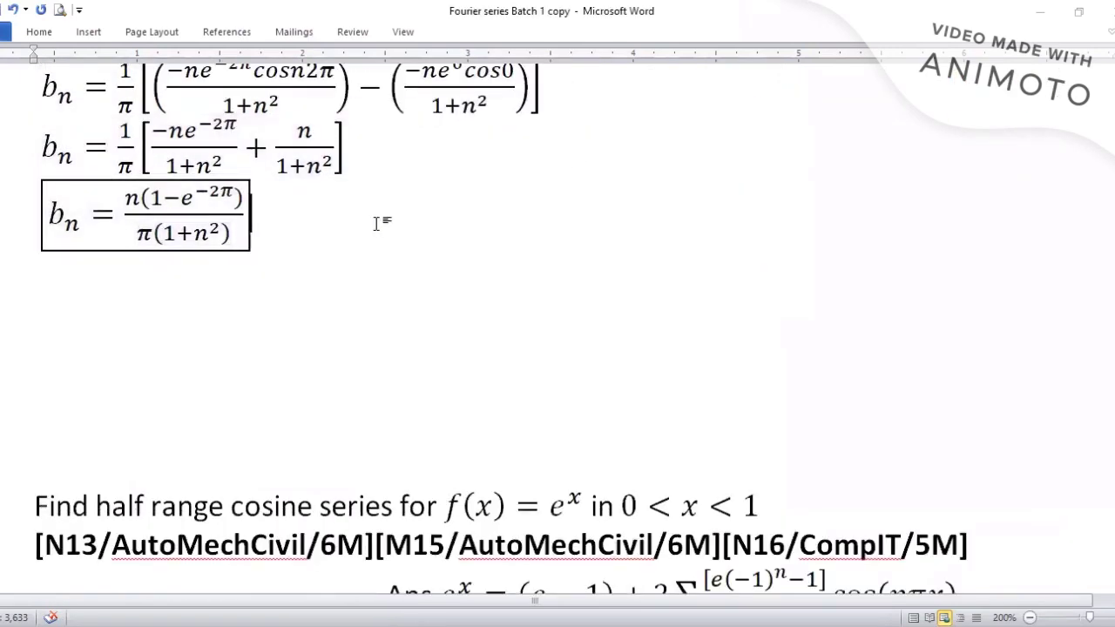
key(Return)
text(thu)
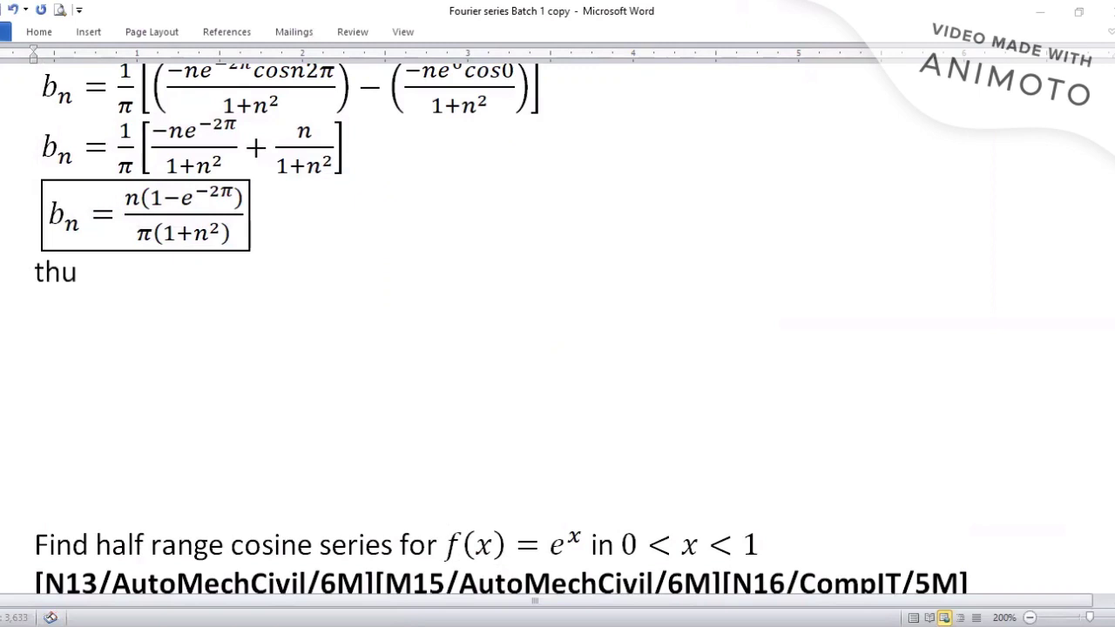
text(s,)
key(Return)
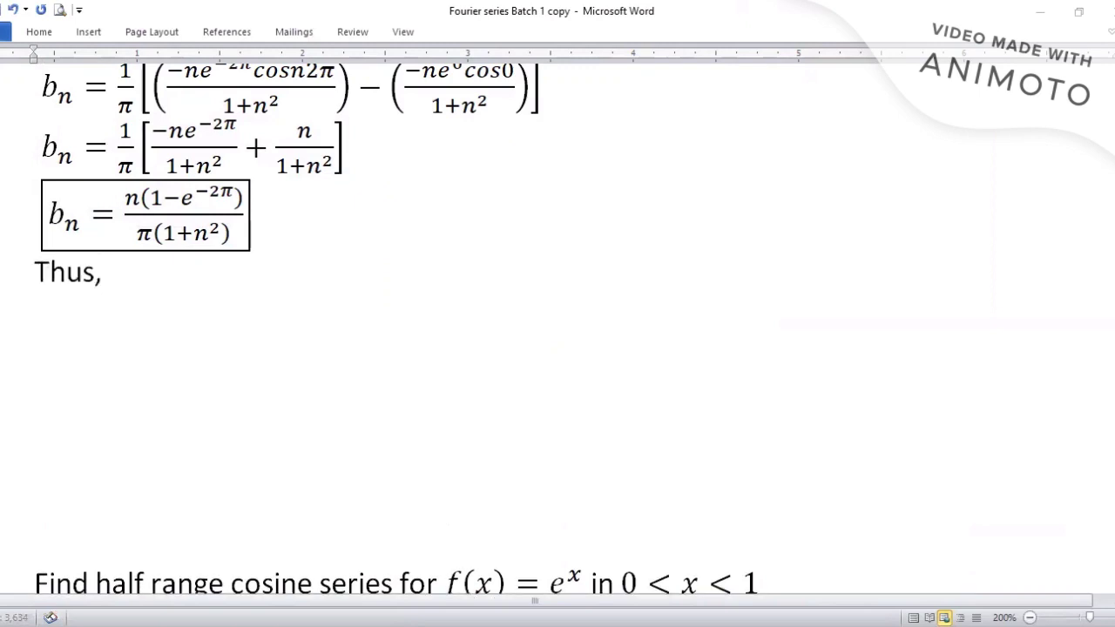
Step: Insert an equation under "Thus," reading f(x) = a_0 + Σ from 1 to ∞ of a_n cos(nπx/l)
key(alt+equal)
text(f(x))
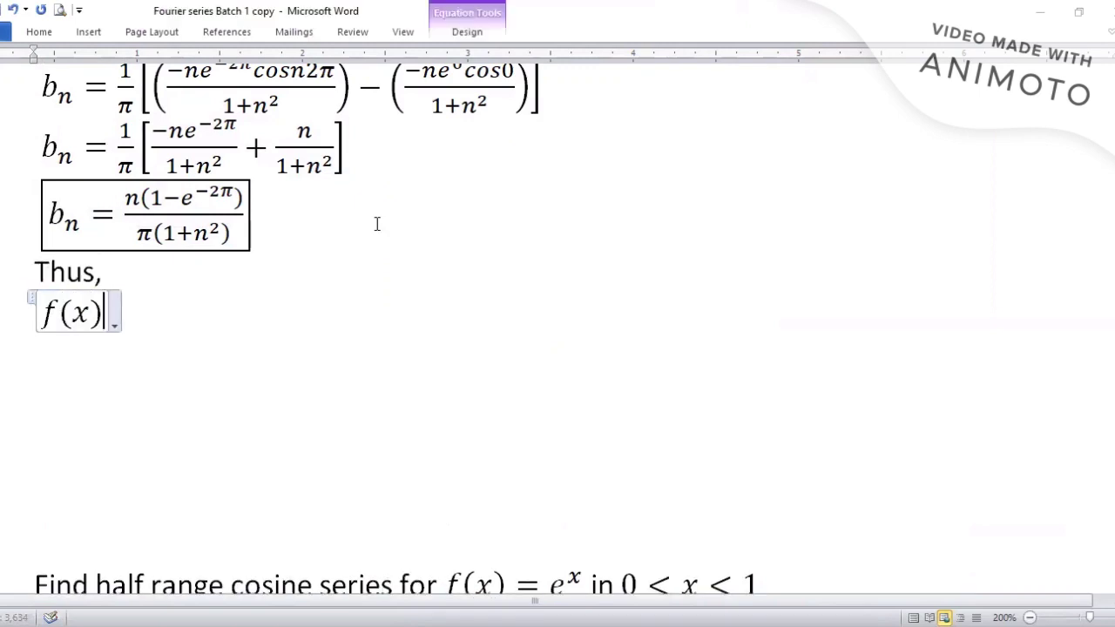
text(=a_0+)
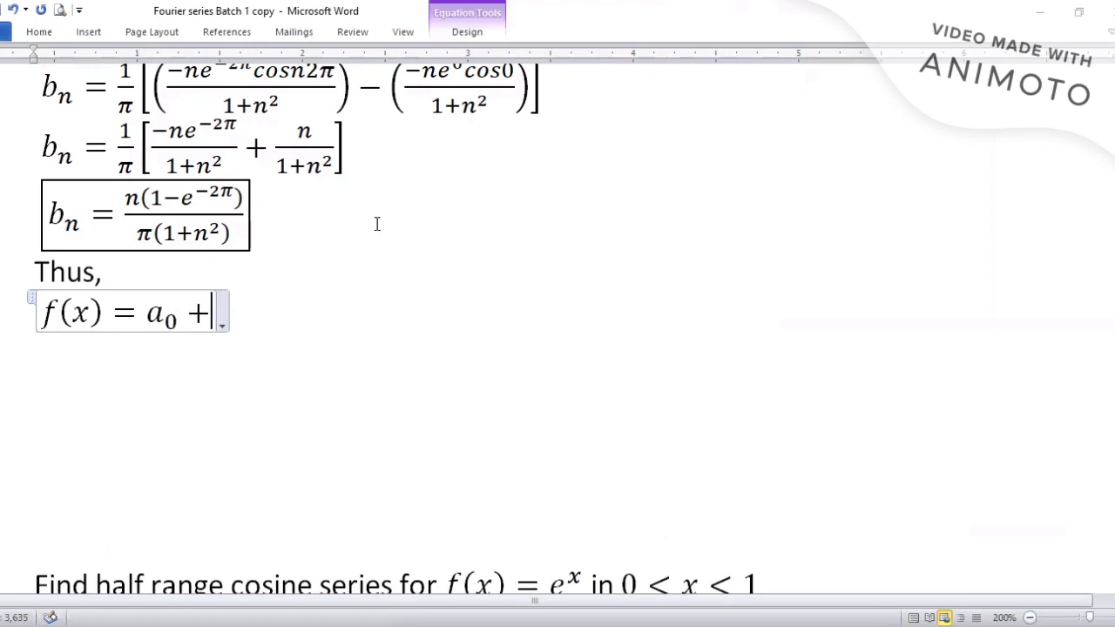
text(\sum_1)
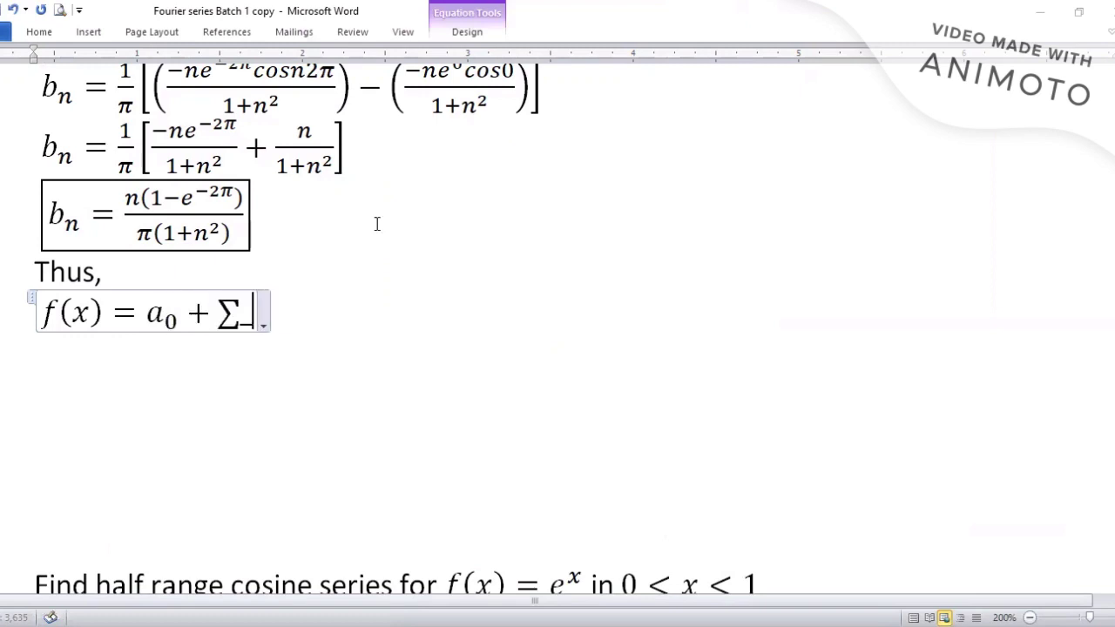
text(^\i)
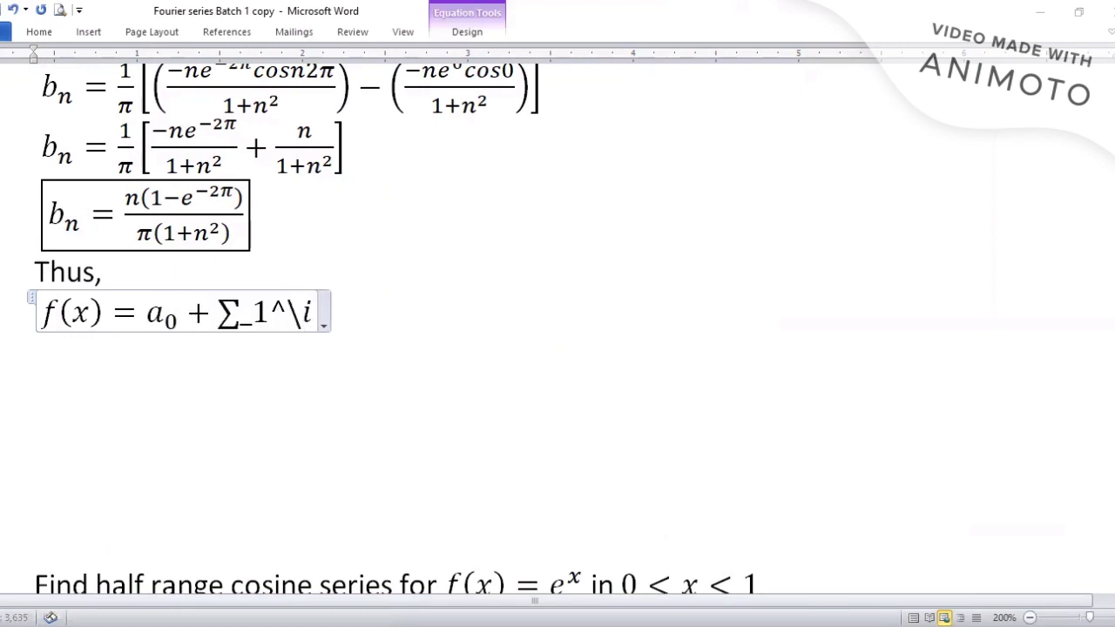
text(nfty  a)
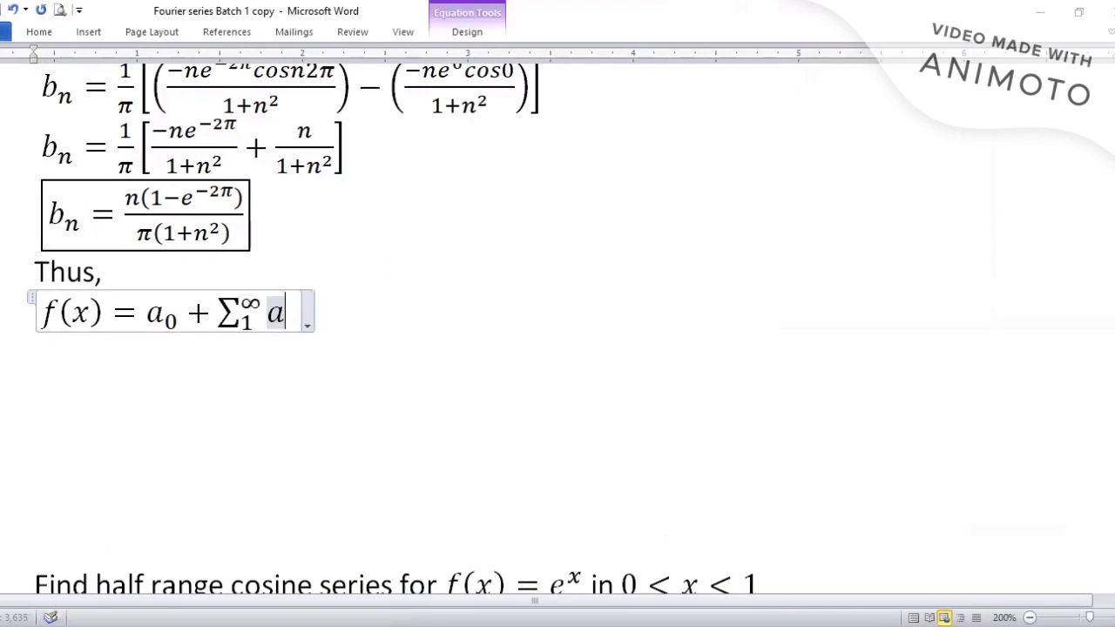
text(_n(os)
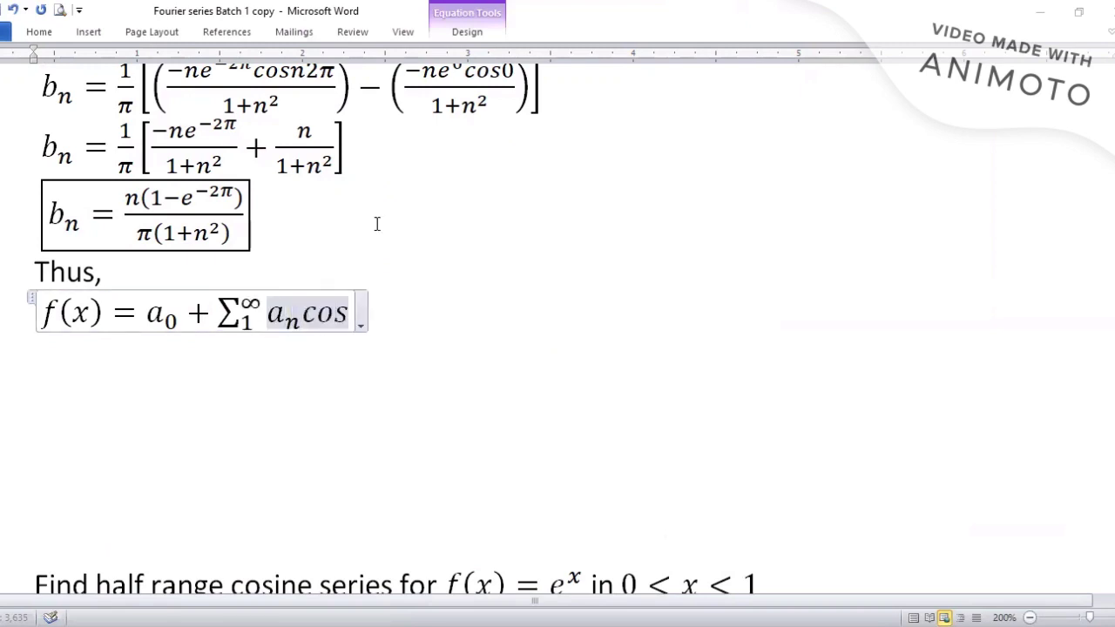
text((n\pi x/l))
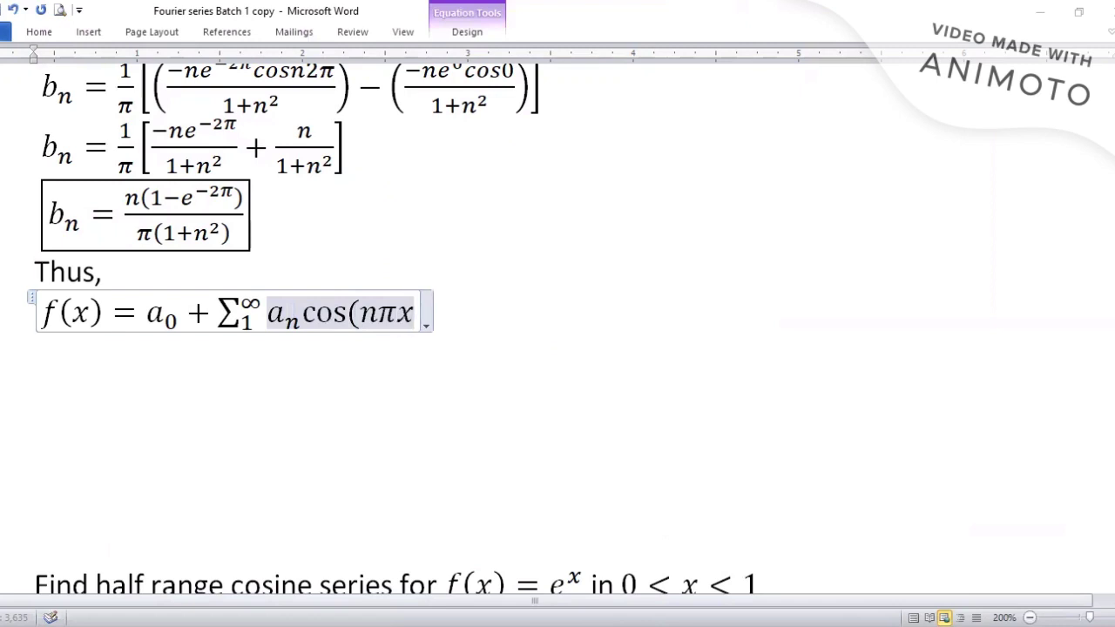
key(Right)
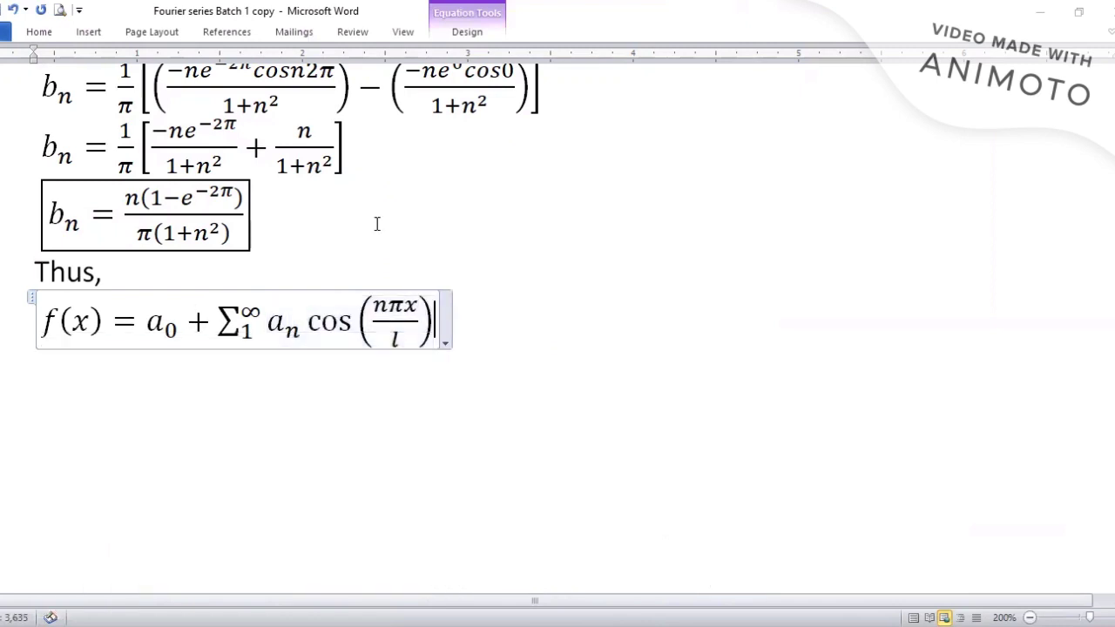
Step: Extend the f(x) equation with + Σ from 1 to ∞ of b_n sin(nπx/l)
text(+\)
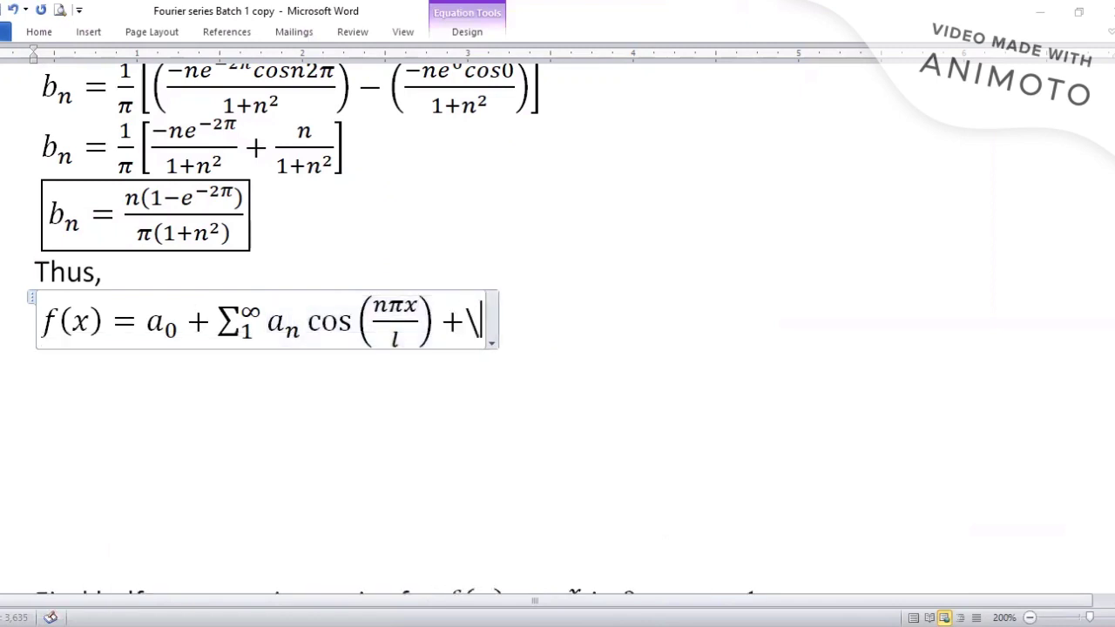
text(sum_1)
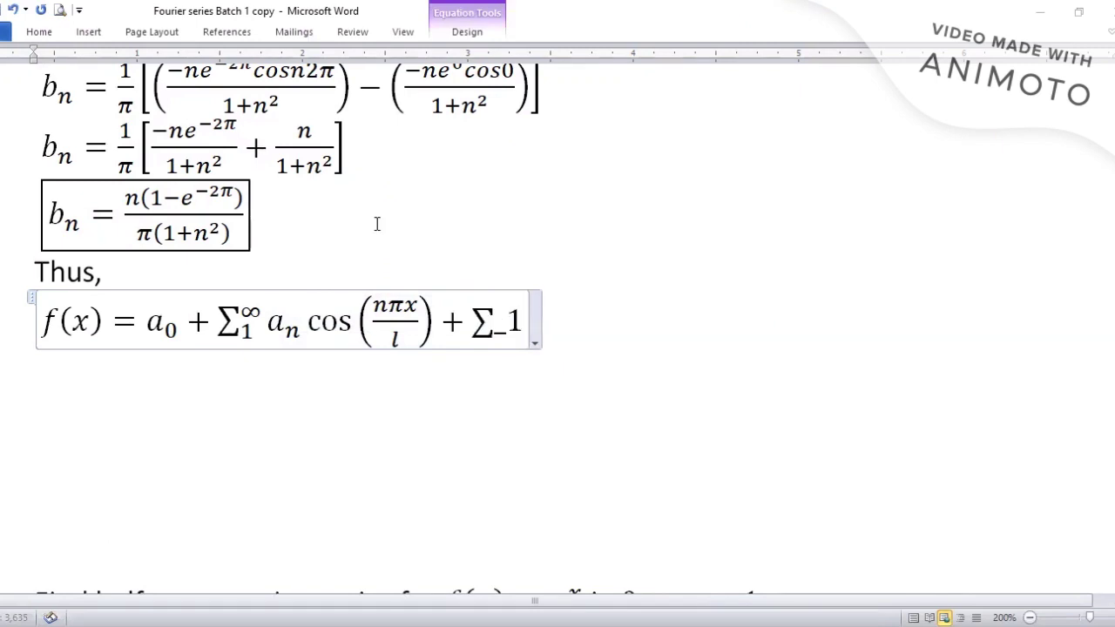
text(^\infty)
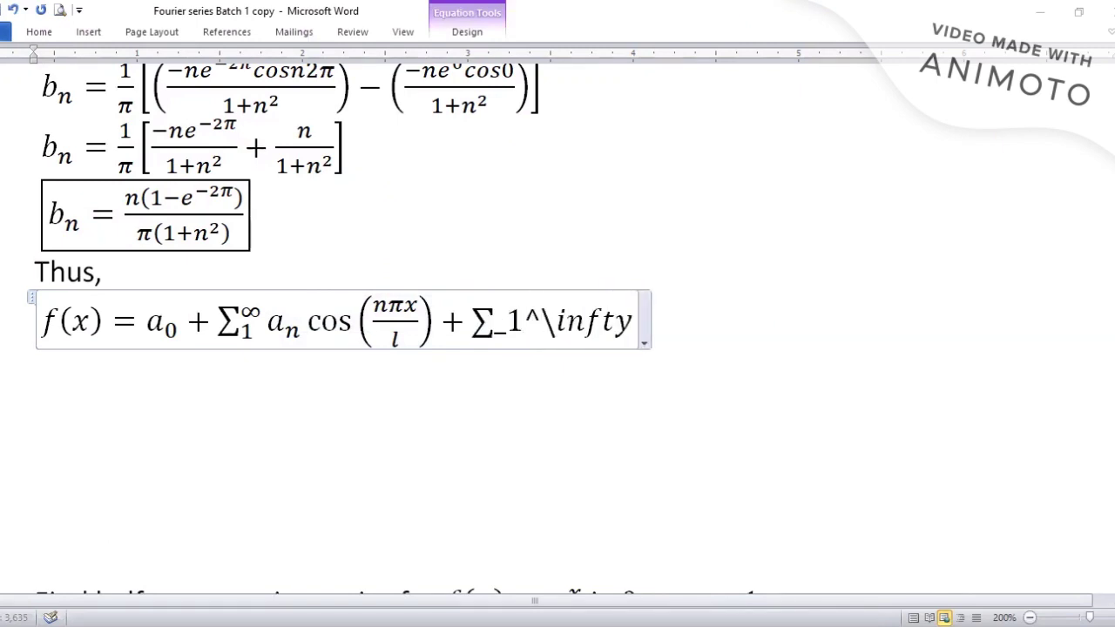
key(space)
key(space)
text(b_)
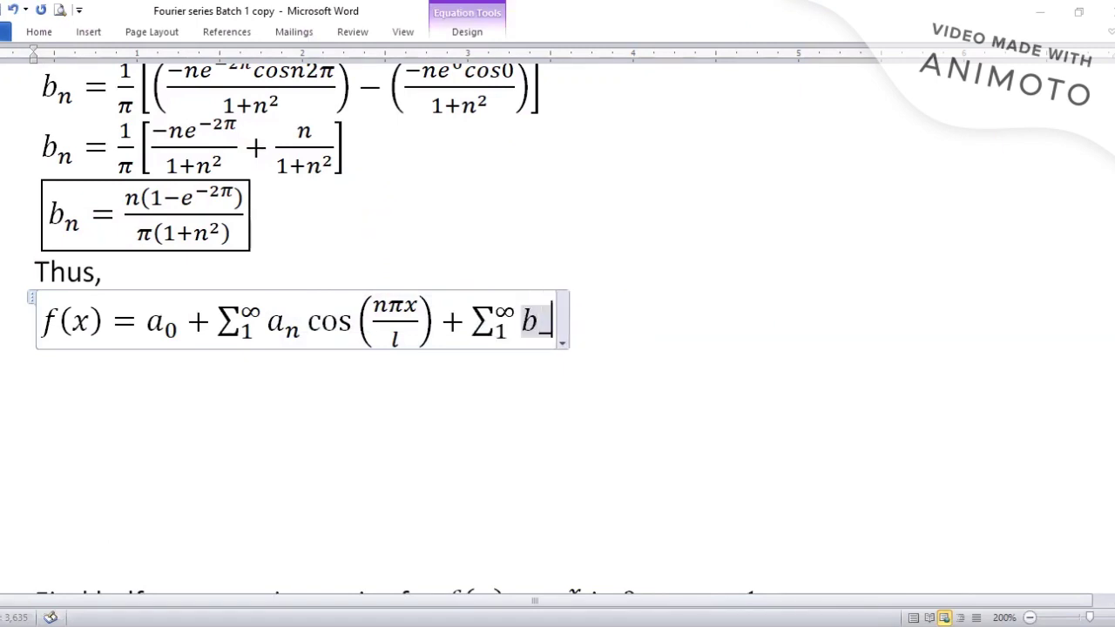
text(nsin(n\pi )
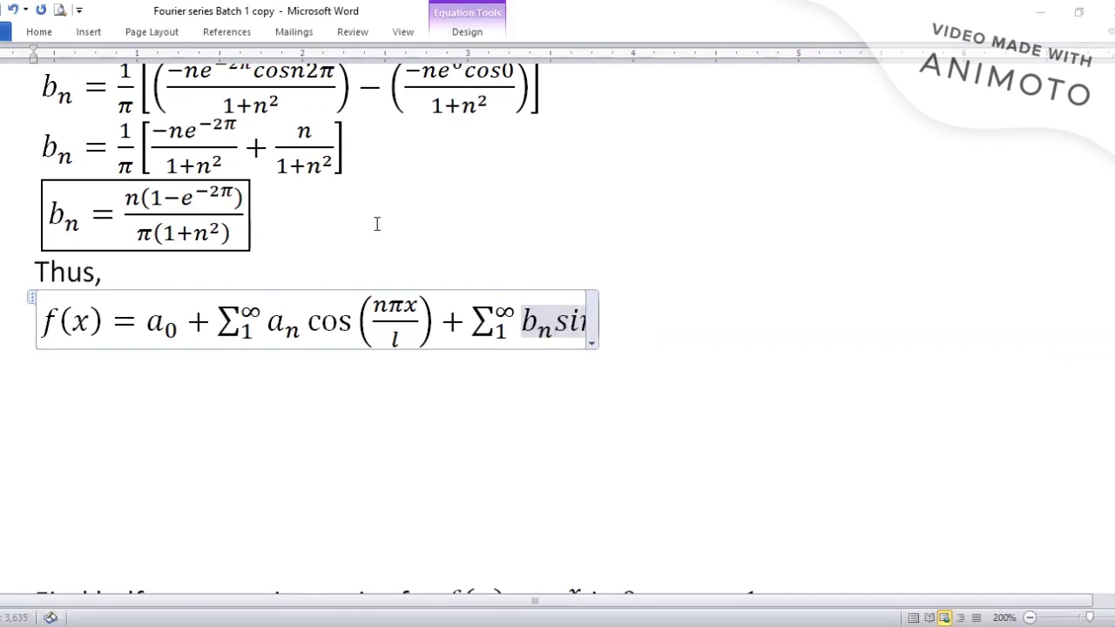
text(x)
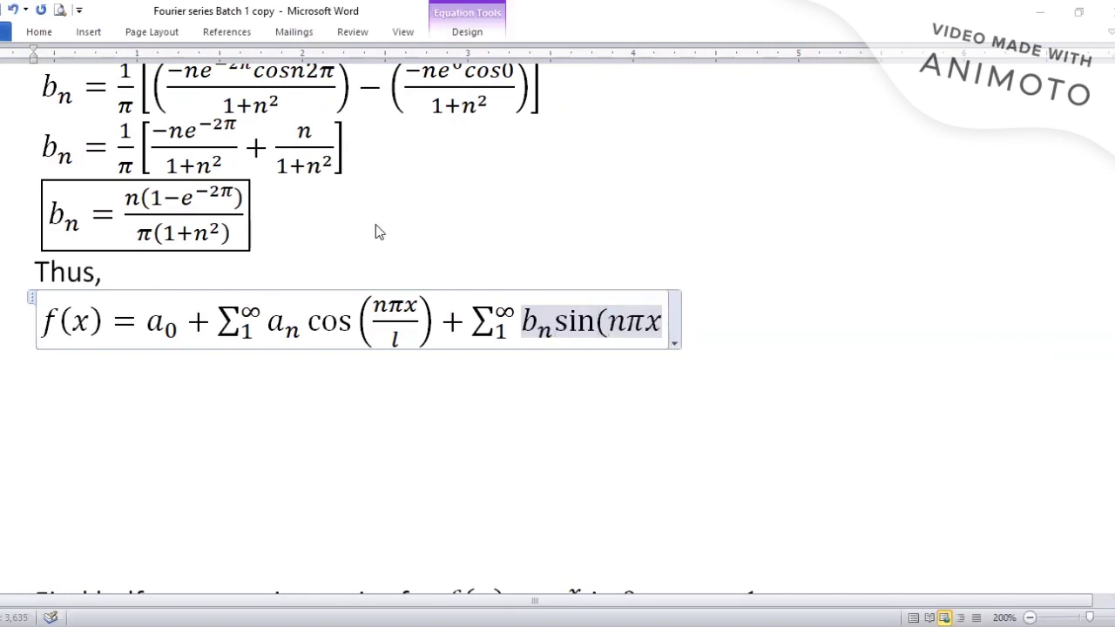
text(/l))
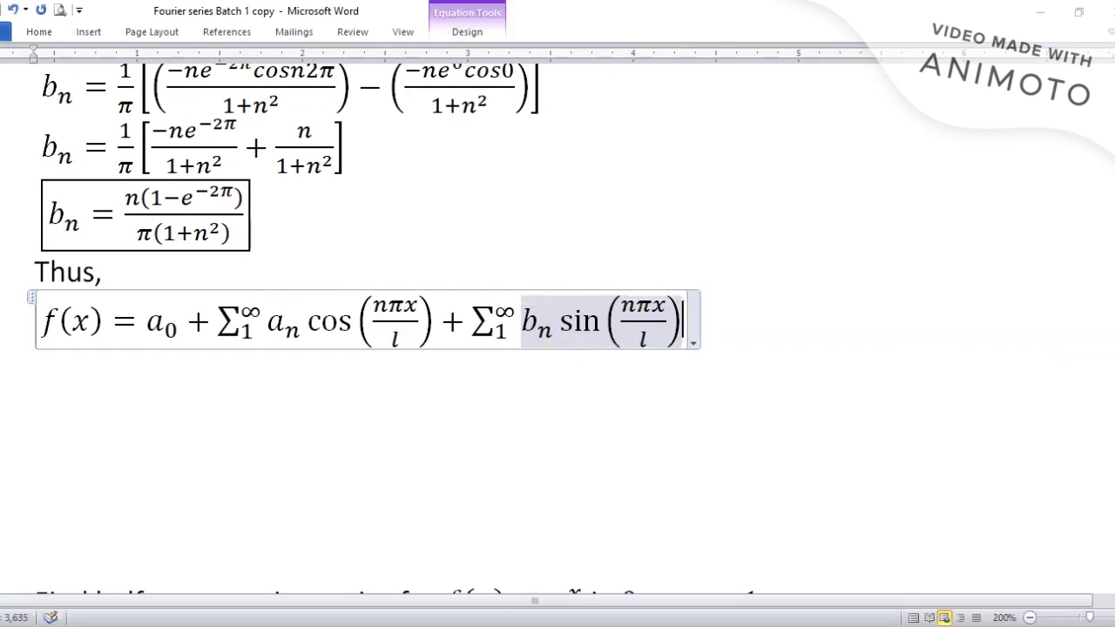
click(811, 317)
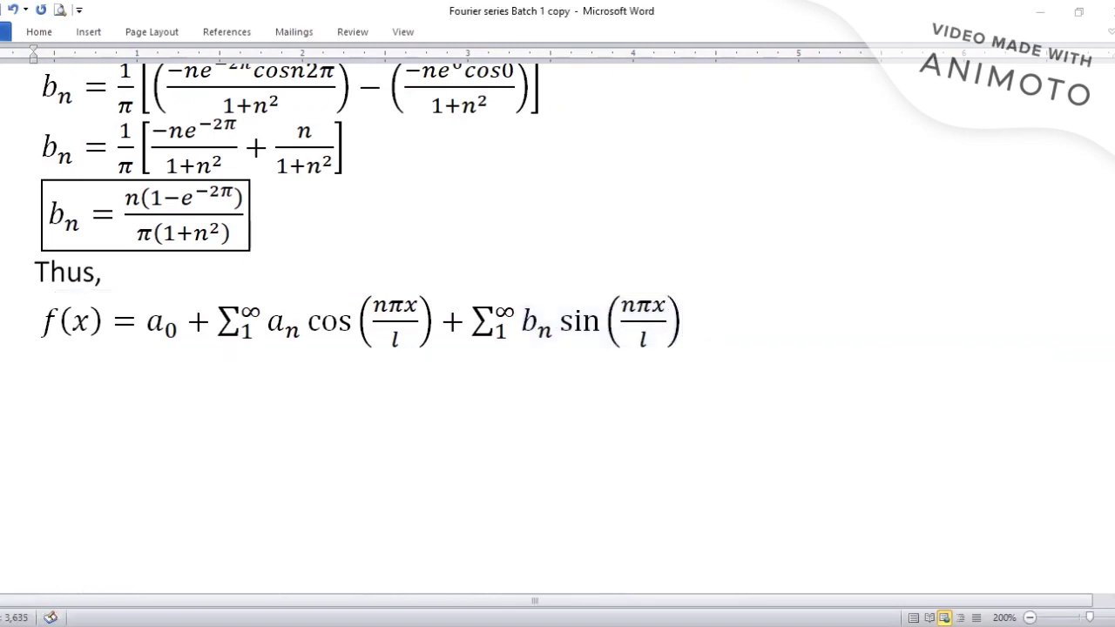
Step: Start a new equation below the general f(x) series with e^(−x) =
key(Return)
key(alt+equal)
text(e^)
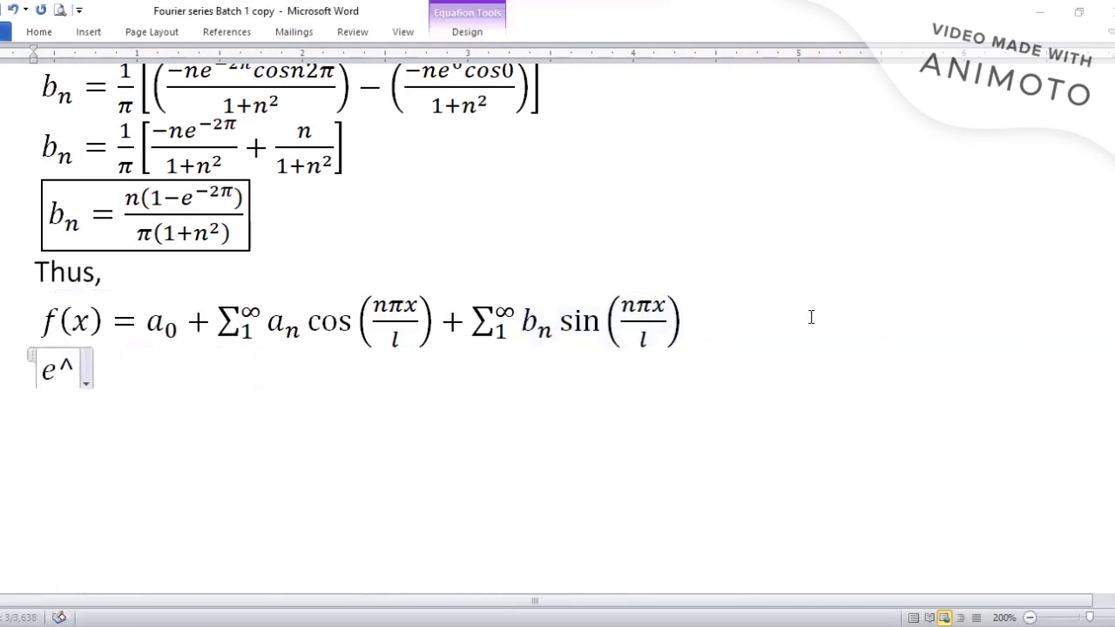
text(-x =)
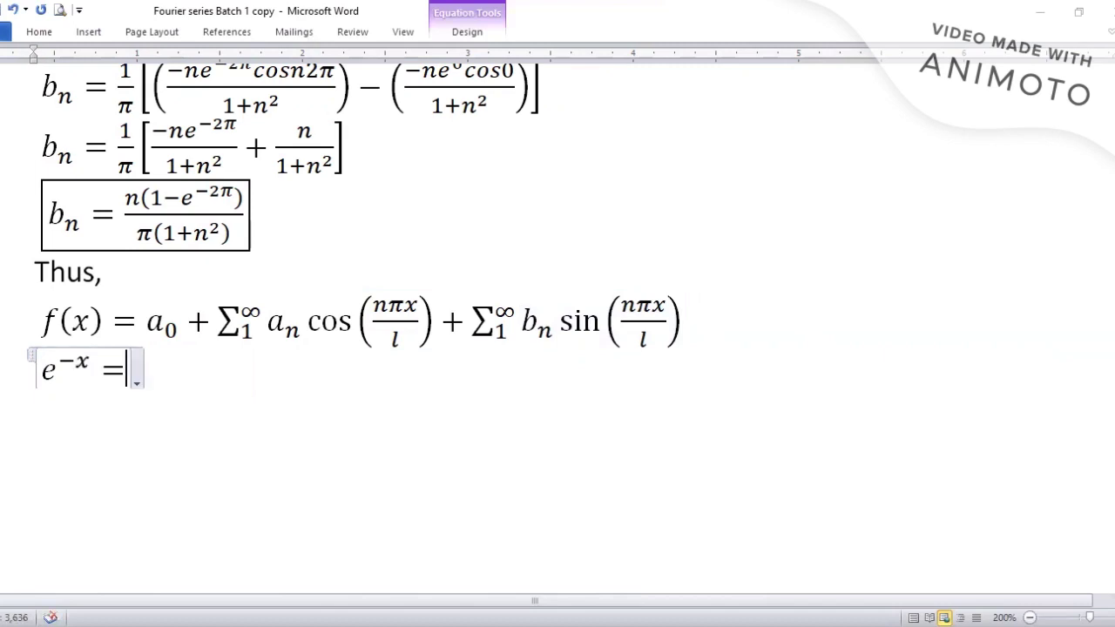
Step: Copy the fraction (1−e^(−2π))/2π from the boxed a_0 result and paste it after e^(−x) =
scroll(322, 207, up, 15)
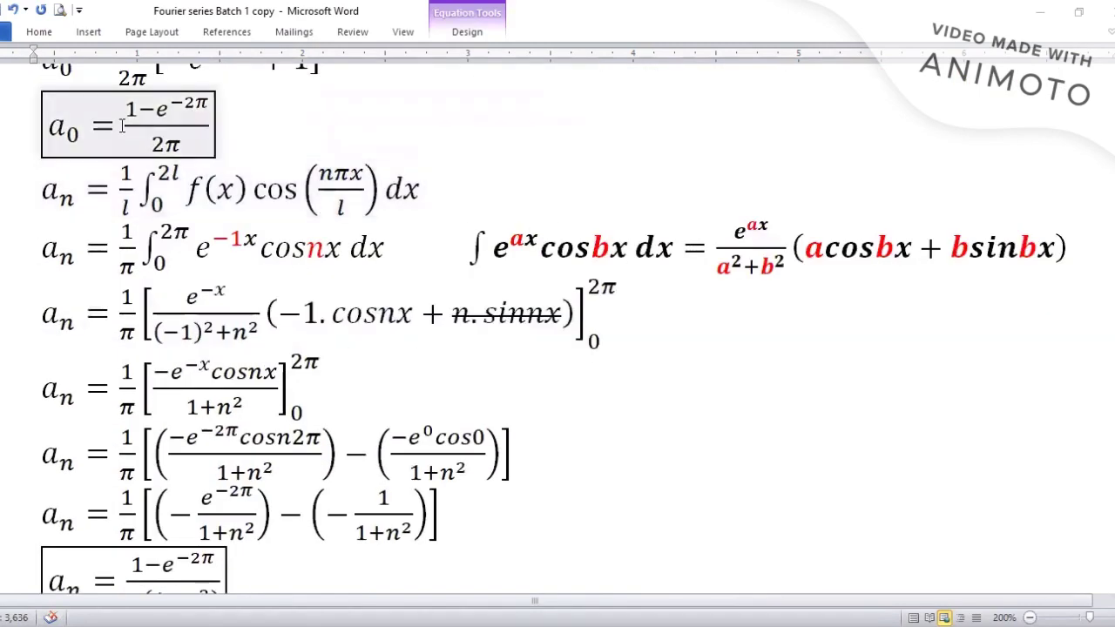
click(121, 126)
double_click(121, 126)
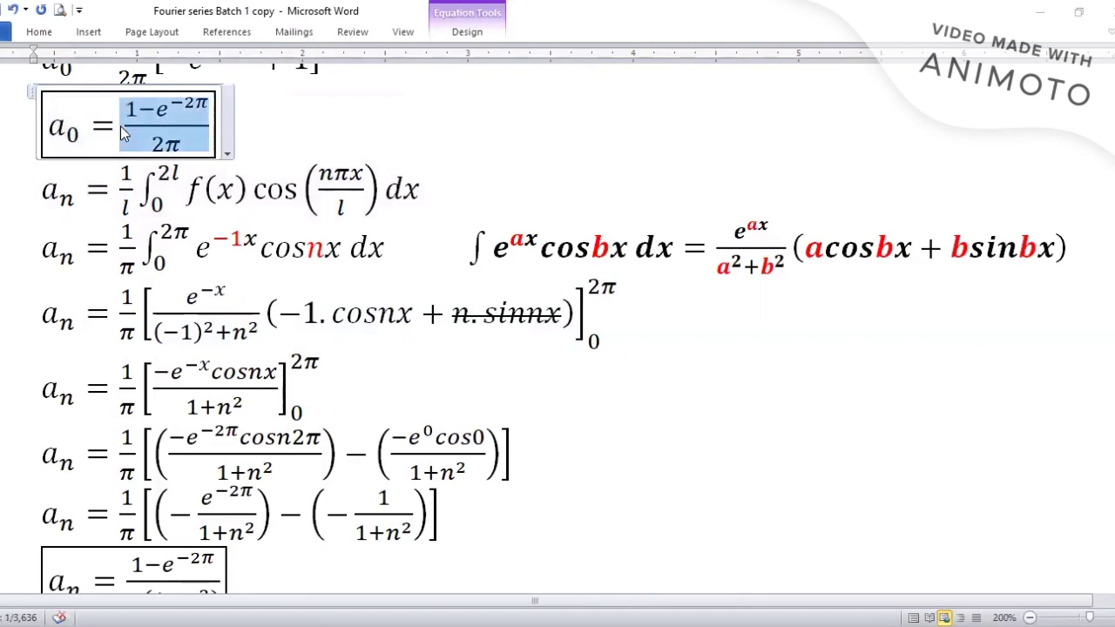
scroll(120, 125, down, 15)
click(126, 285)
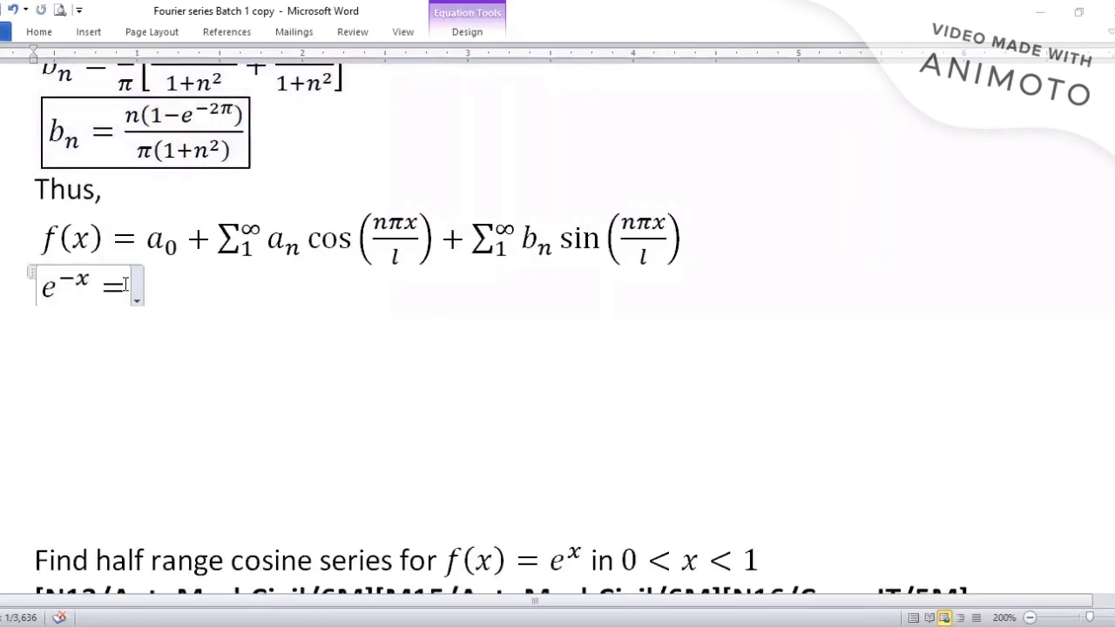
key(ctrl+v)
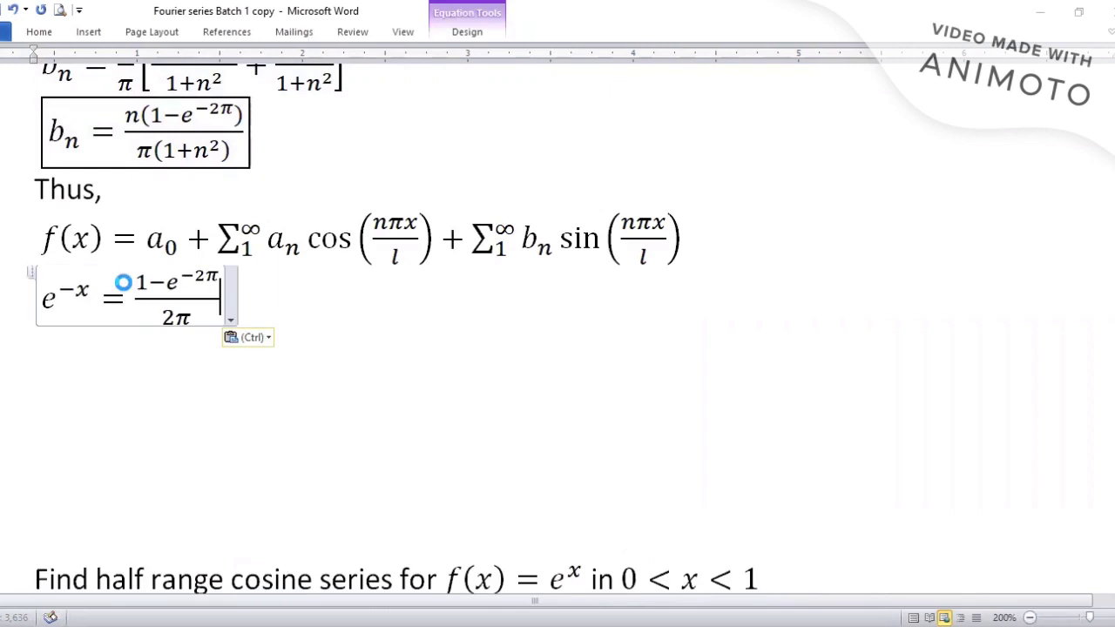
Step: Append + Σ with limits 1 to ∞ after the a_0 fraction in the e^(−x) equation
text(+\sum)
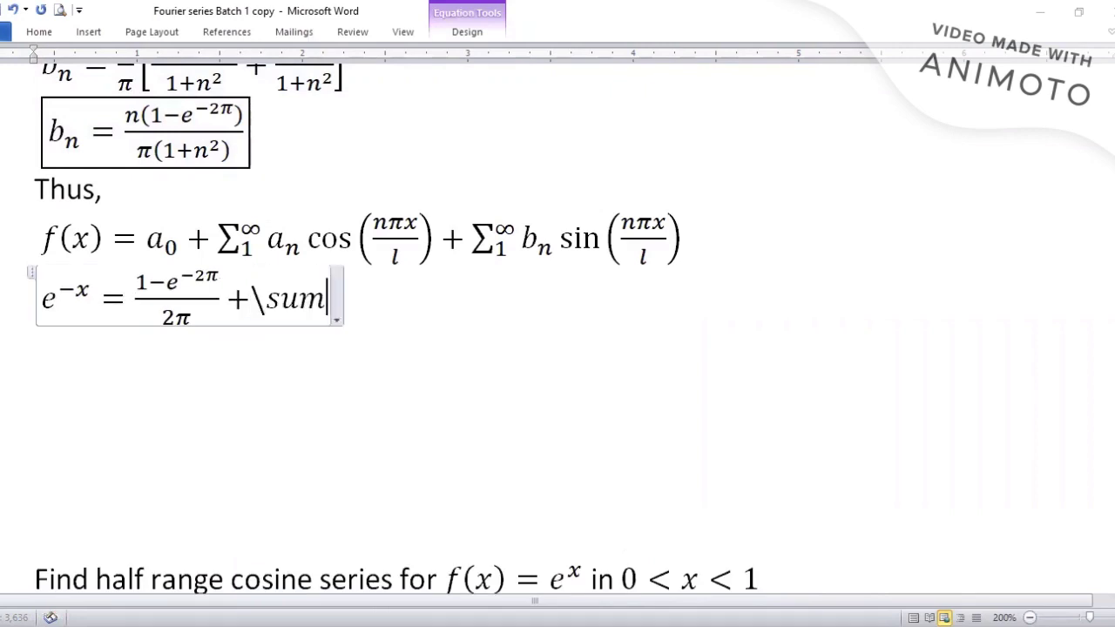
text(_1^\infy)
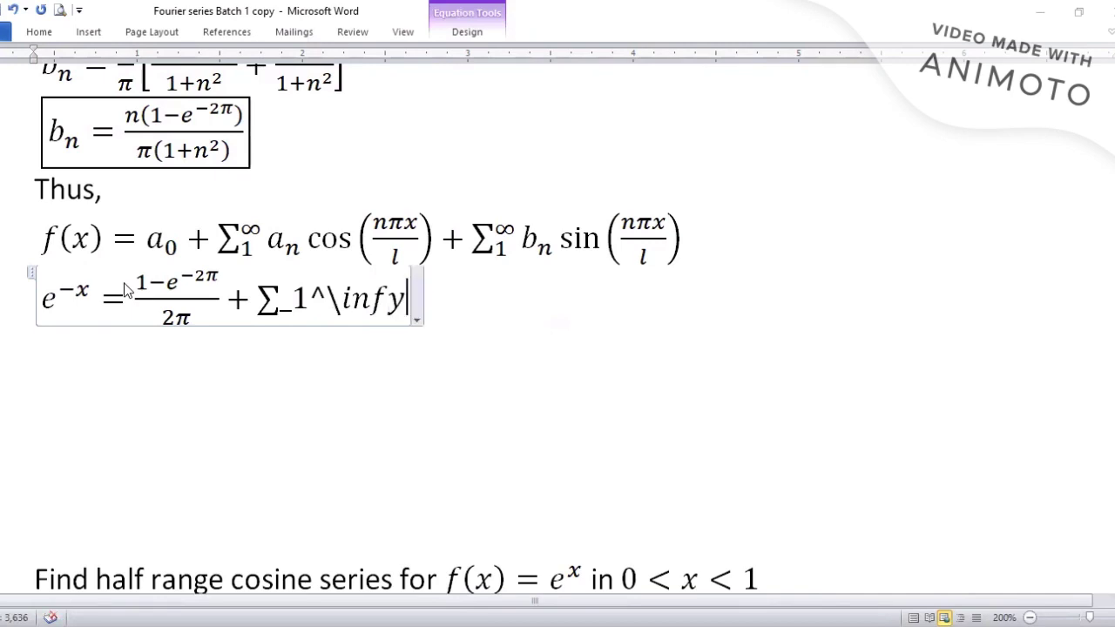
key(BackSpace)
text(ty)
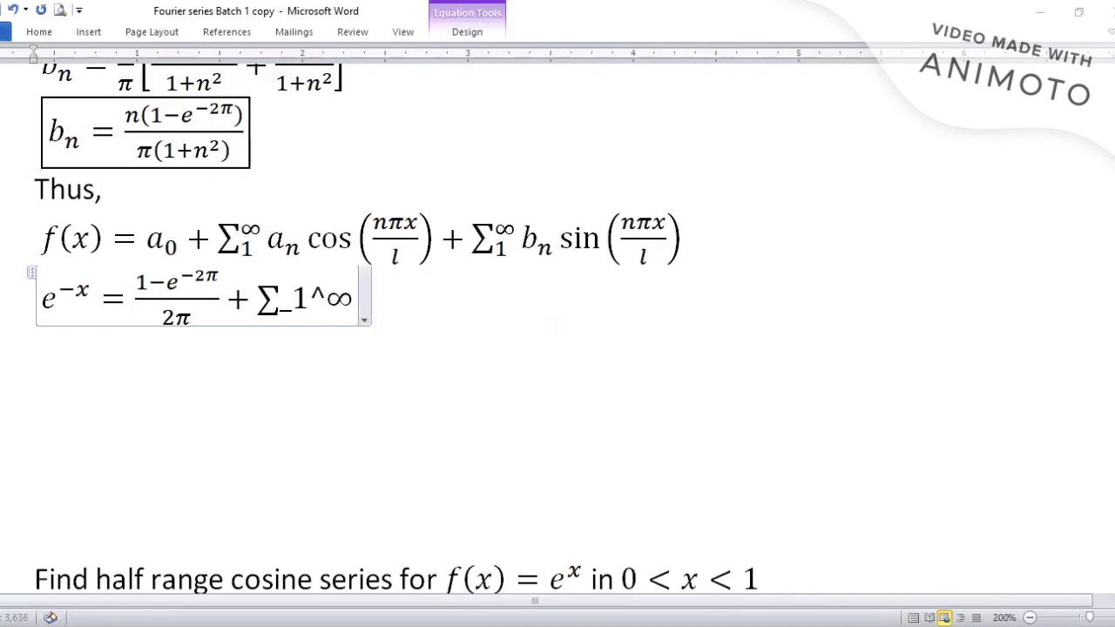
key(space)
Step: Copy the fraction (1−e^(−2π))/(π(1+n²)) from the boxed a_n result into the empty sum of the e^(−x) equation, followed by .cosnx
scroll(124, 290, up, 6)
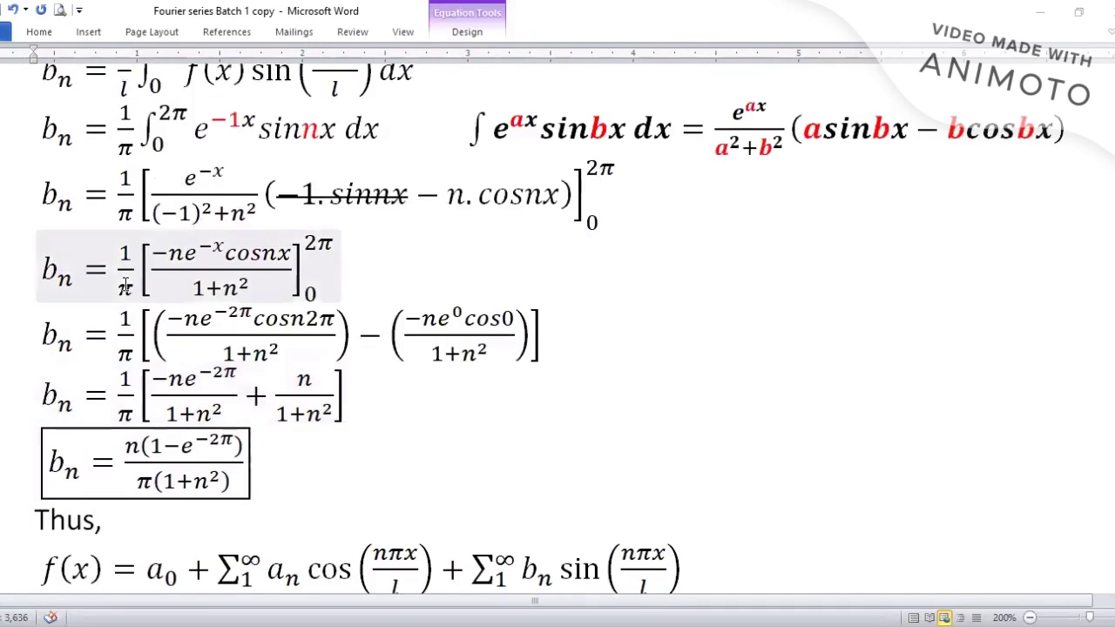
click(123, 171)
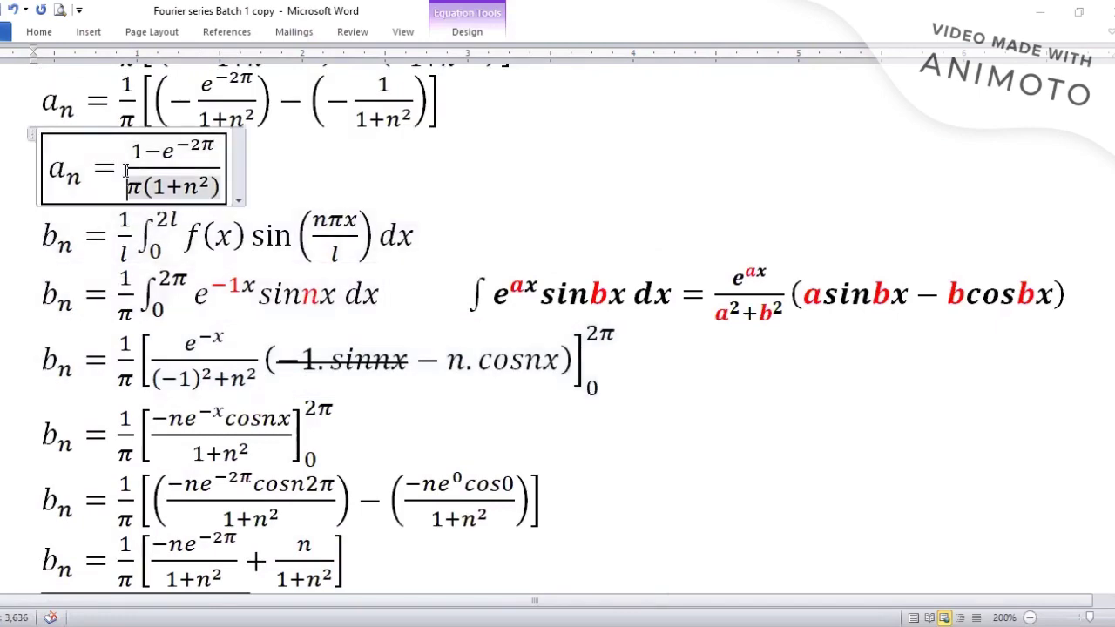
key(shift+Right)
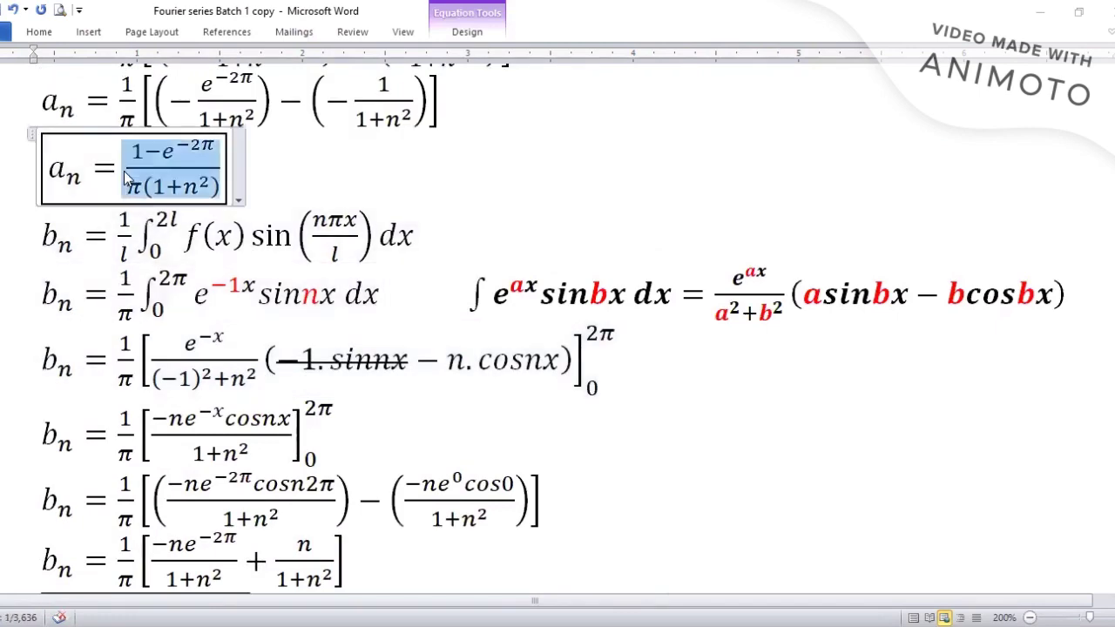
scroll(124, 171, down, 6)
click(321, 296)
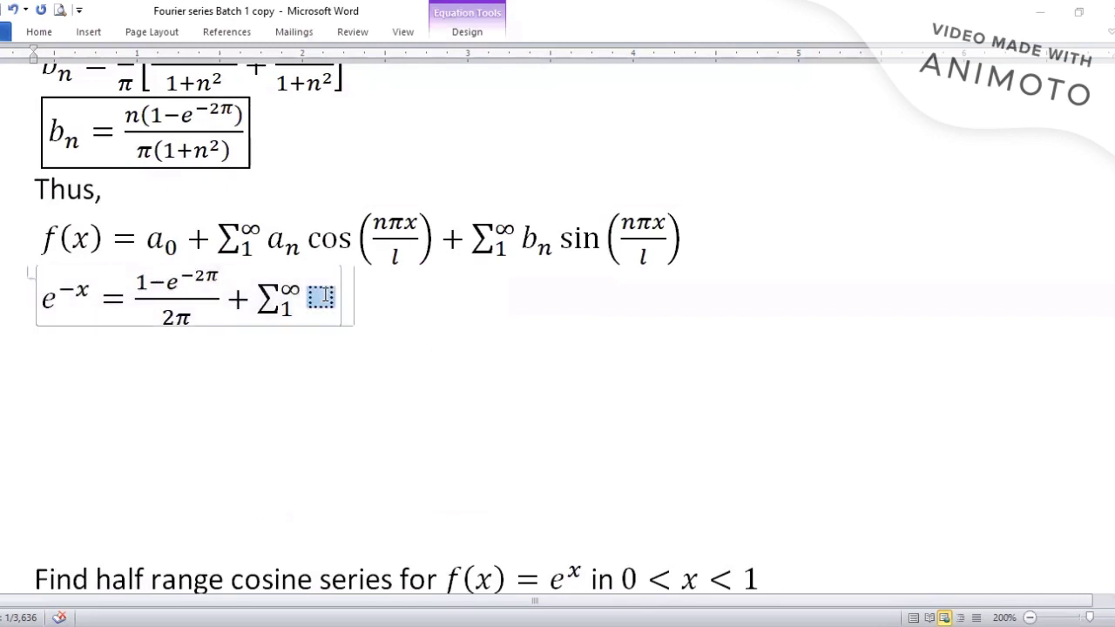
key(ctrl+v)
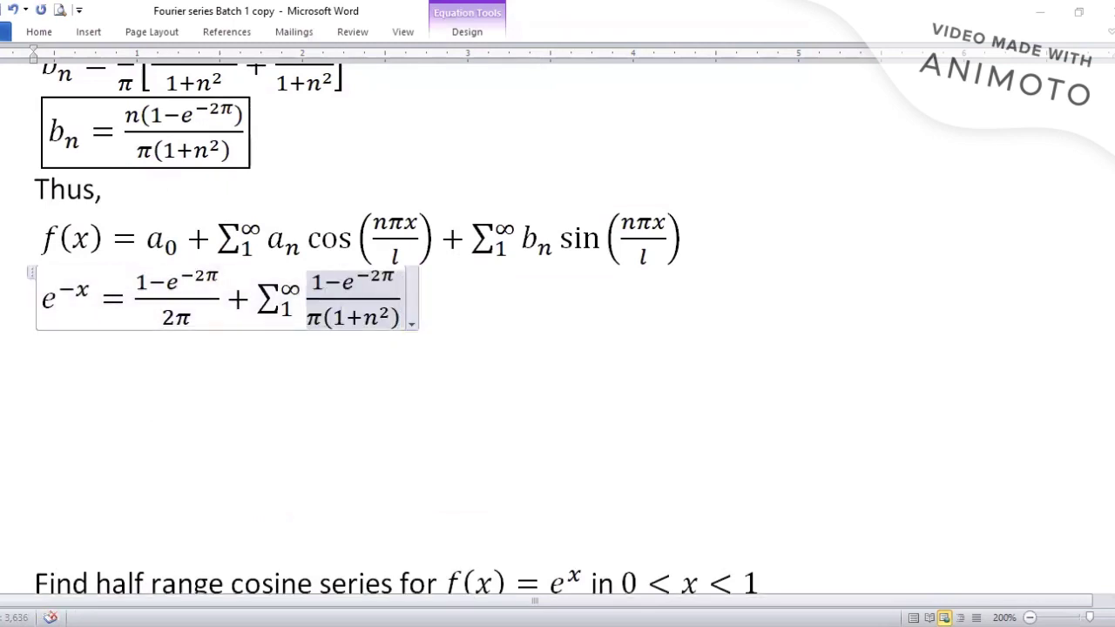
text(cosnx)
text(.)
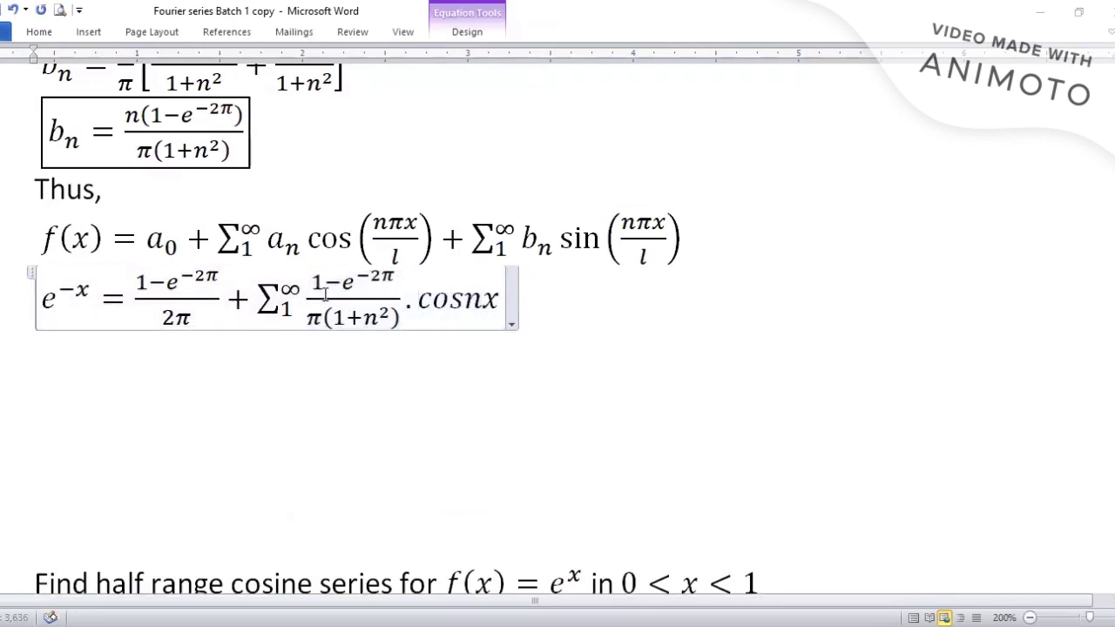
Step: Append + Σ with limits 1 to ∞ after the cosnx term in the e^(−x) equation
text(+)
text(\s)
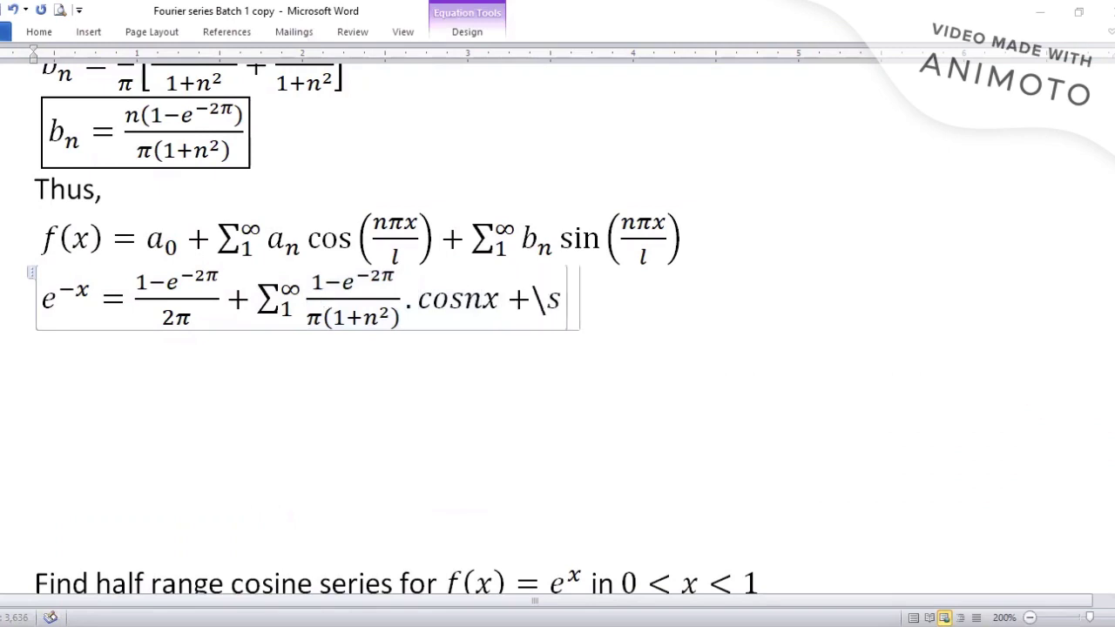
text(um _1^)
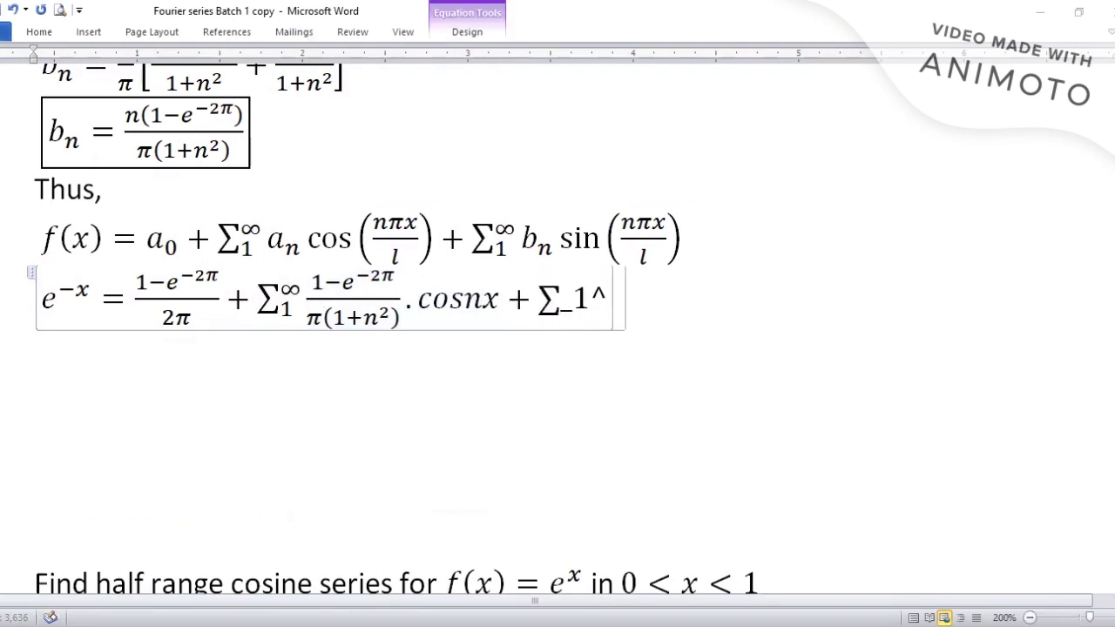
text(\infty)
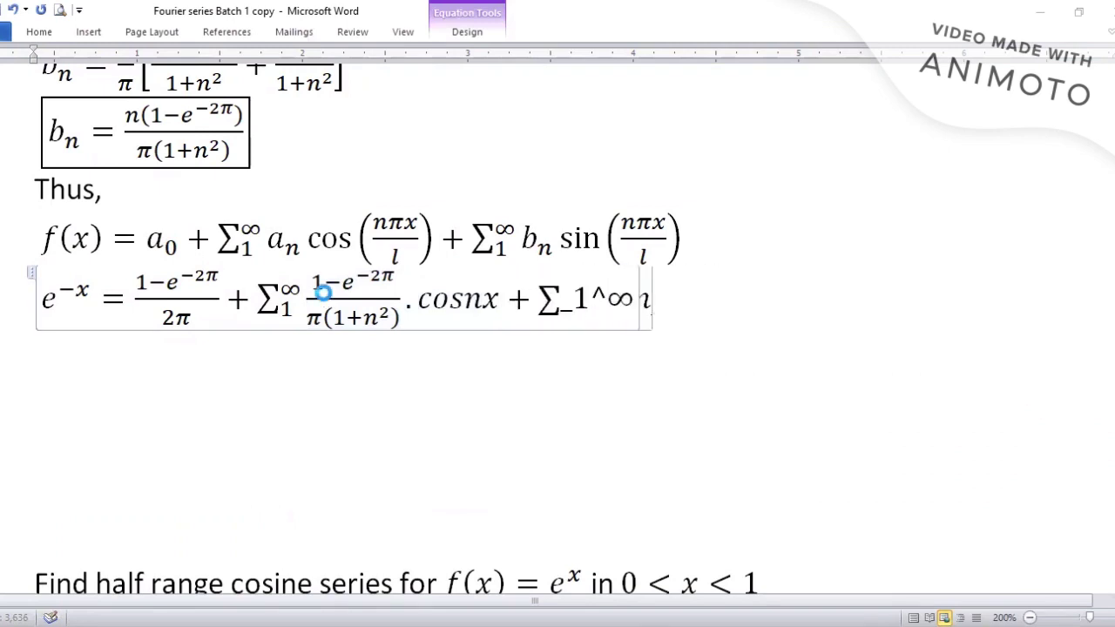
key(space)
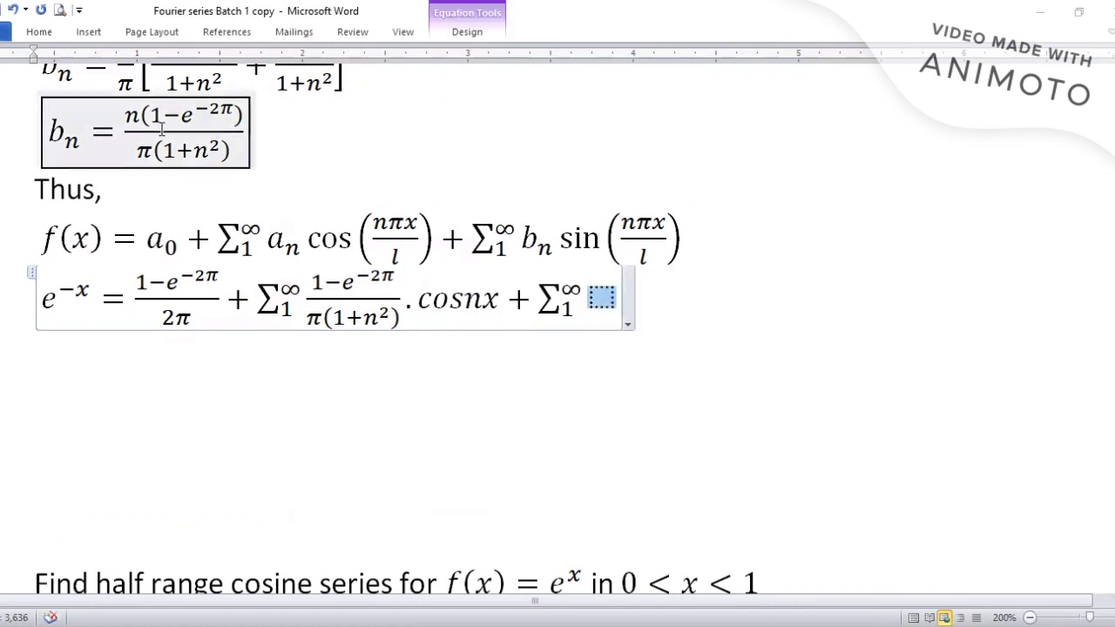
Step: Copy the fraction n(1−e^(−2π))/(π(1+n²)) from the boxed b_n result into the second sum, followed by sinnx
click(120, 134)
double_click(121, 134)
key(ctrl+c)
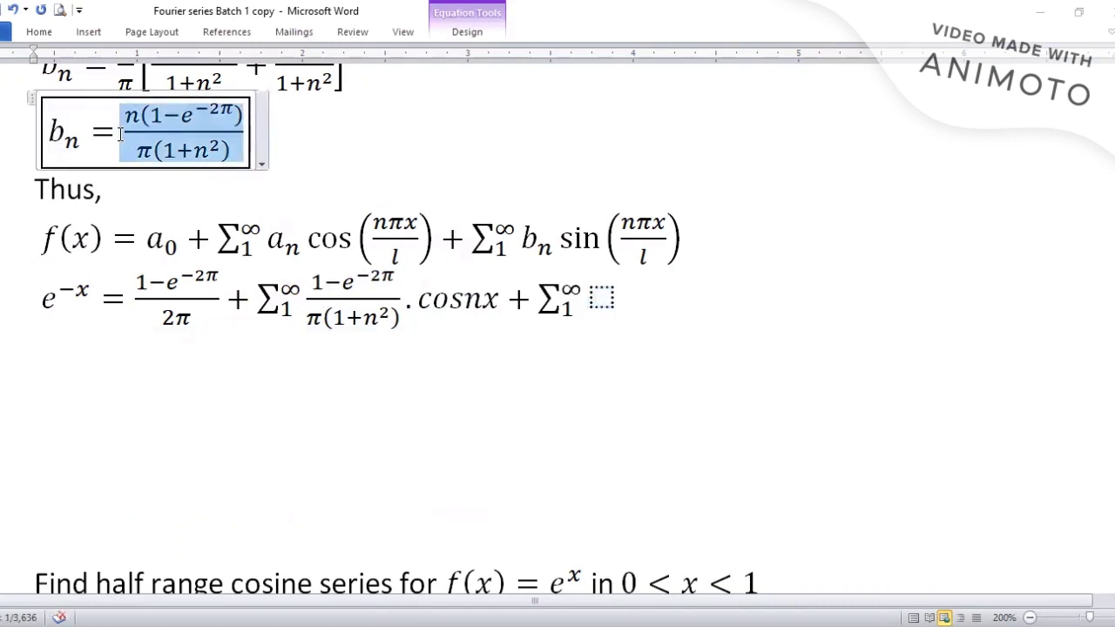
click(601, 297)
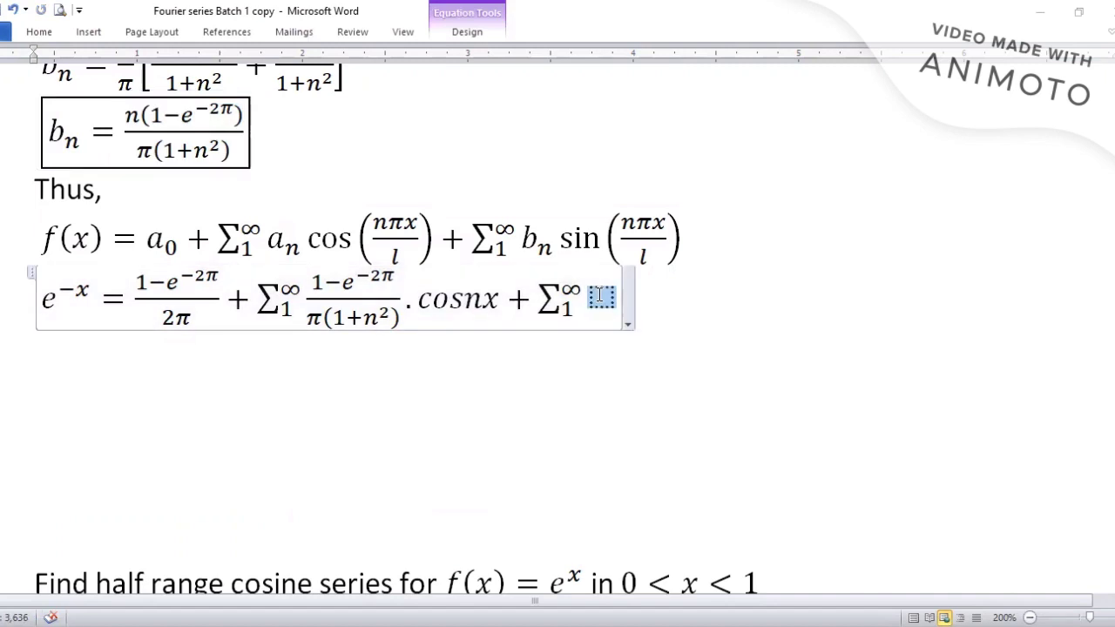
key(ctrl+v)
text(sin)
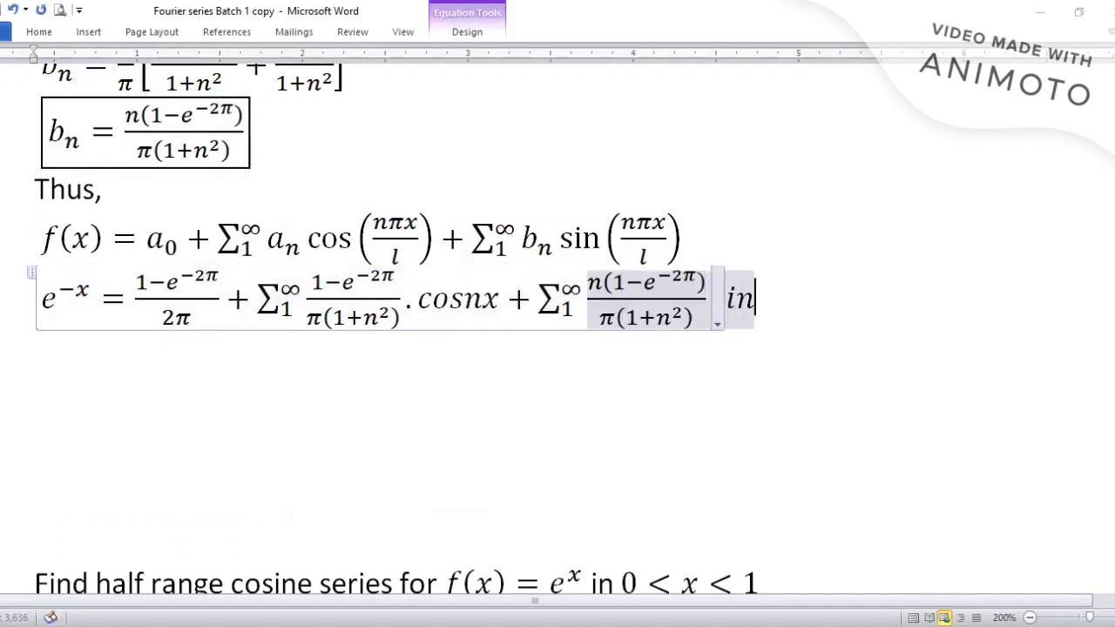
text(nx)
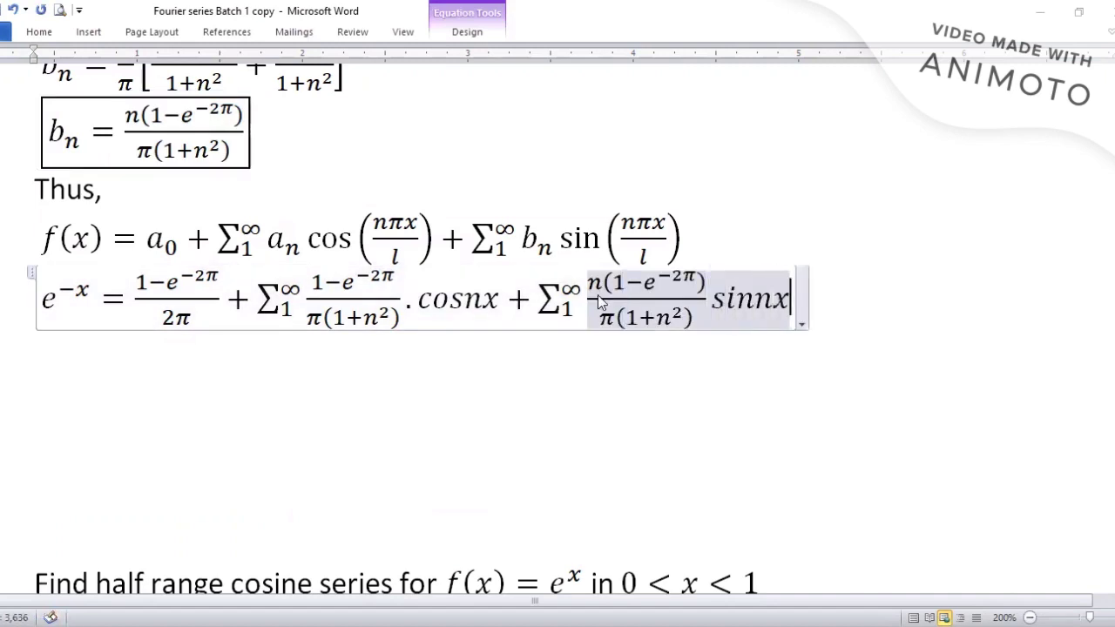
Step: Put a box around the whole e^(−x) series equation and leave the equation
click(32, 273)
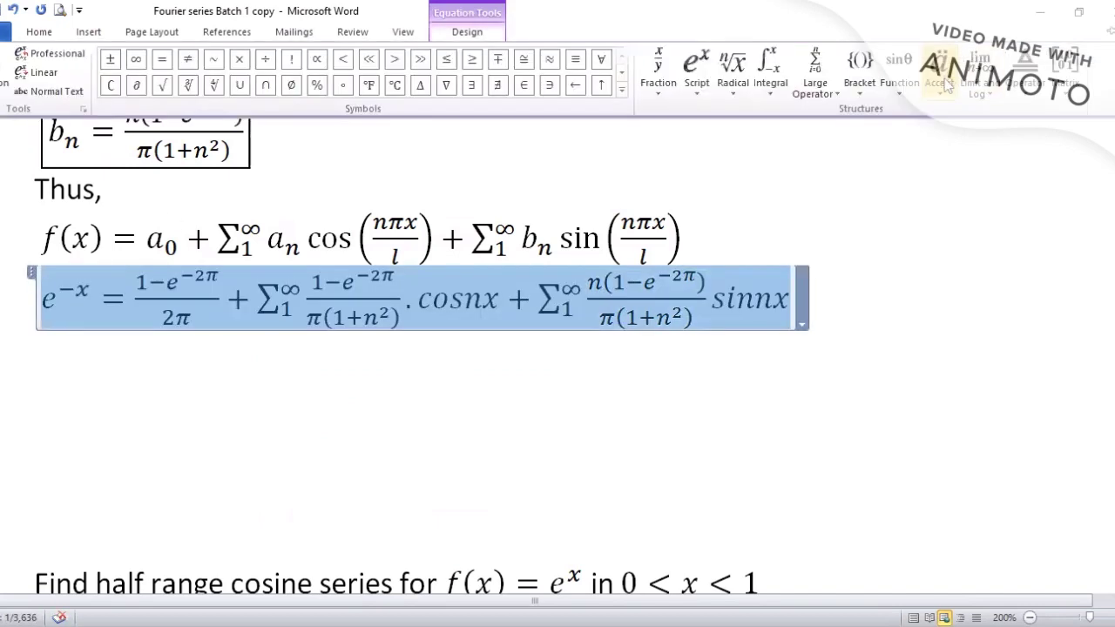
click(946, 428)
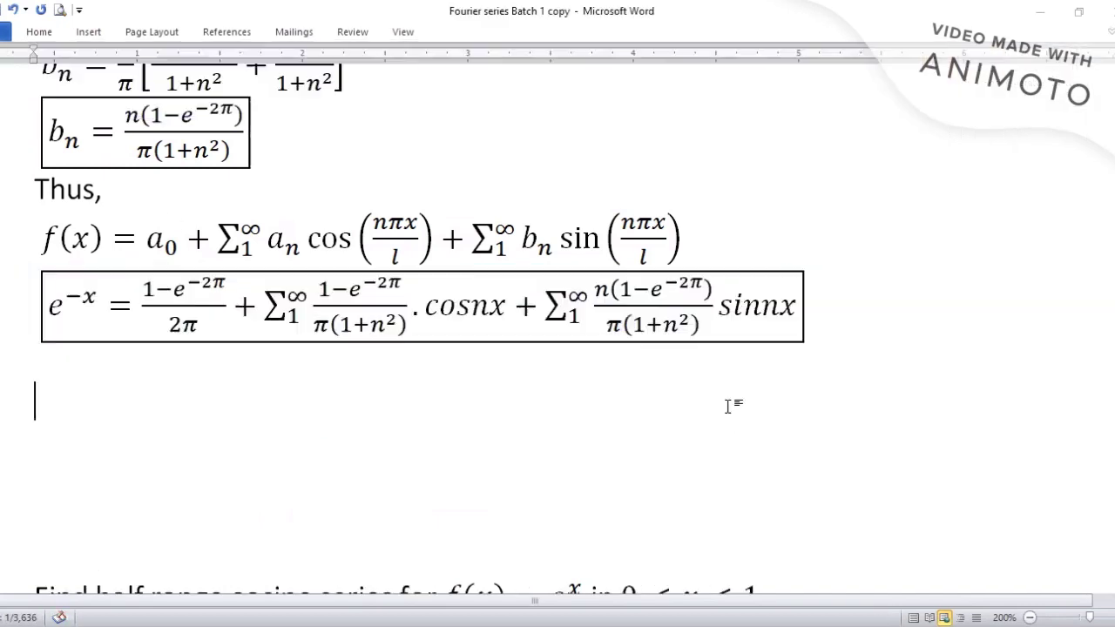